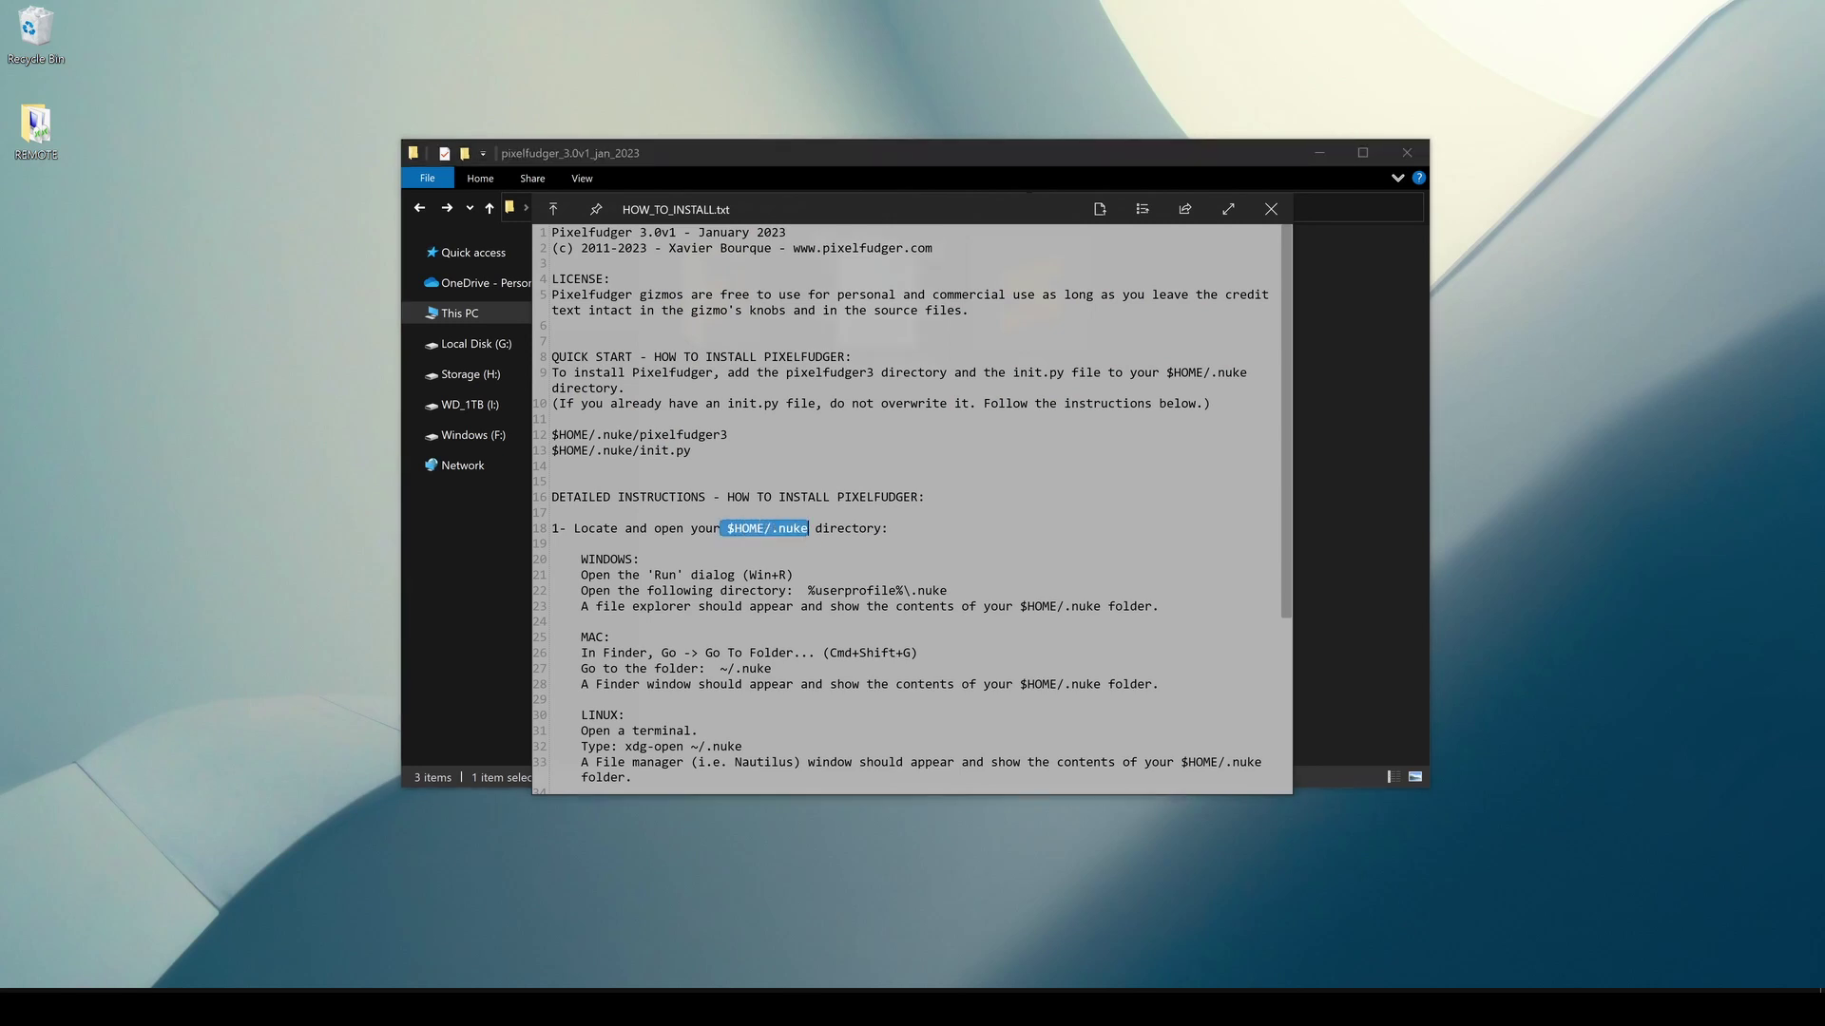
Move the HOW_TO_INSTALL.txt preview off the folder's files and bring up the Windows Run dialog beside it
{"action": "left_click", "coordinate": [785, 528]}
{"action": "left_click_drag", "start_coordinate": [827, 227], "coordinate": [1235, 270]}
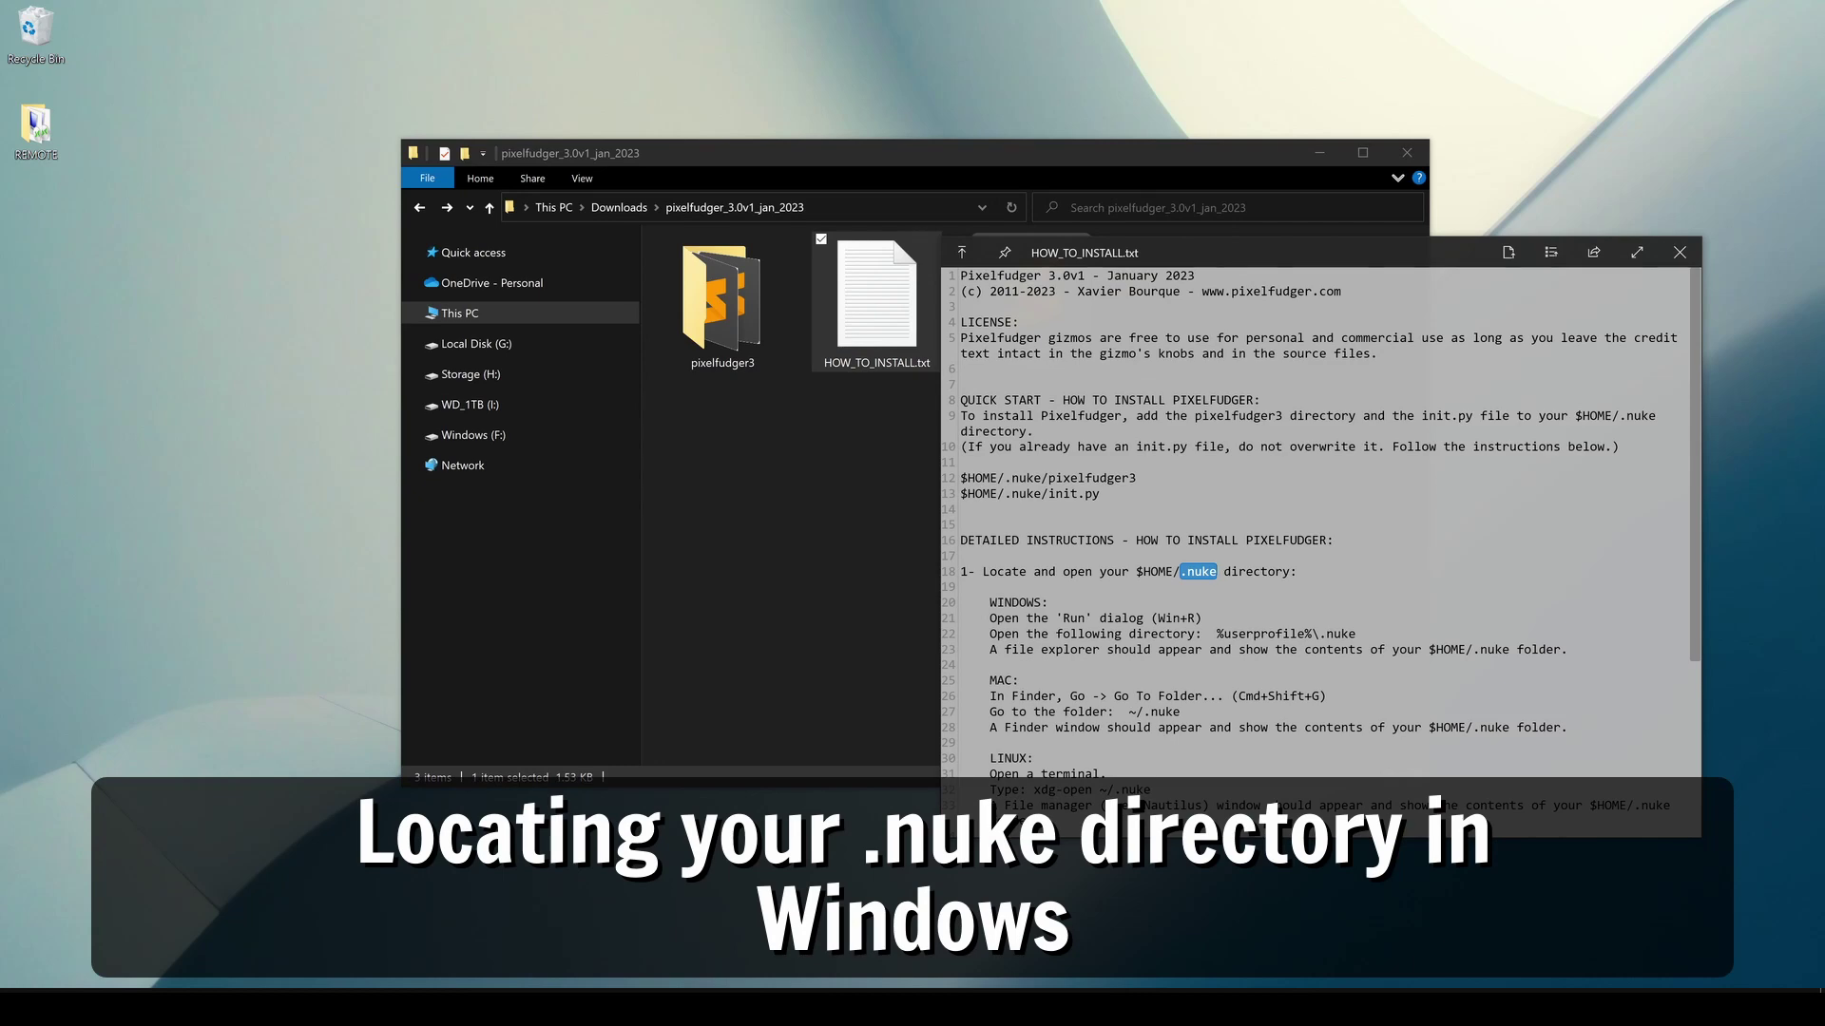
{"action": "left_click_drag", "start_coordinate": [989, 618], "coordinate": [1216, 624]}
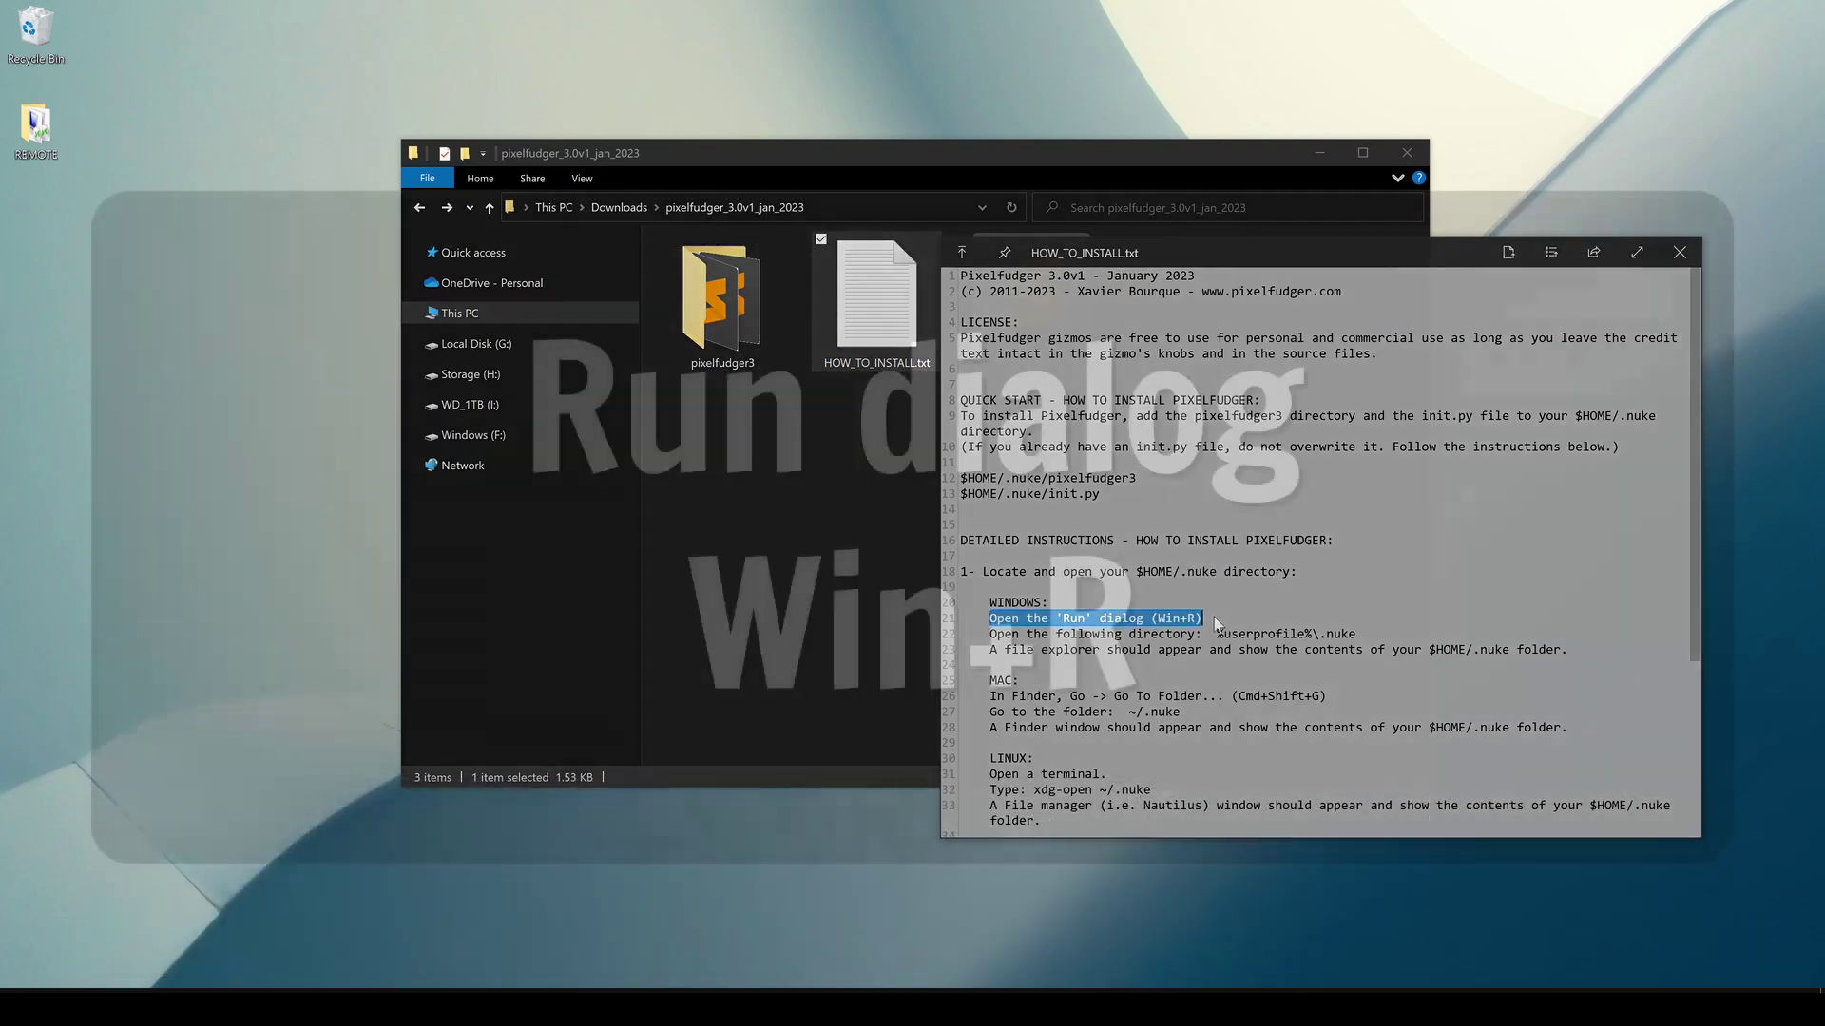
{"action": "key", "text": "super+r"}
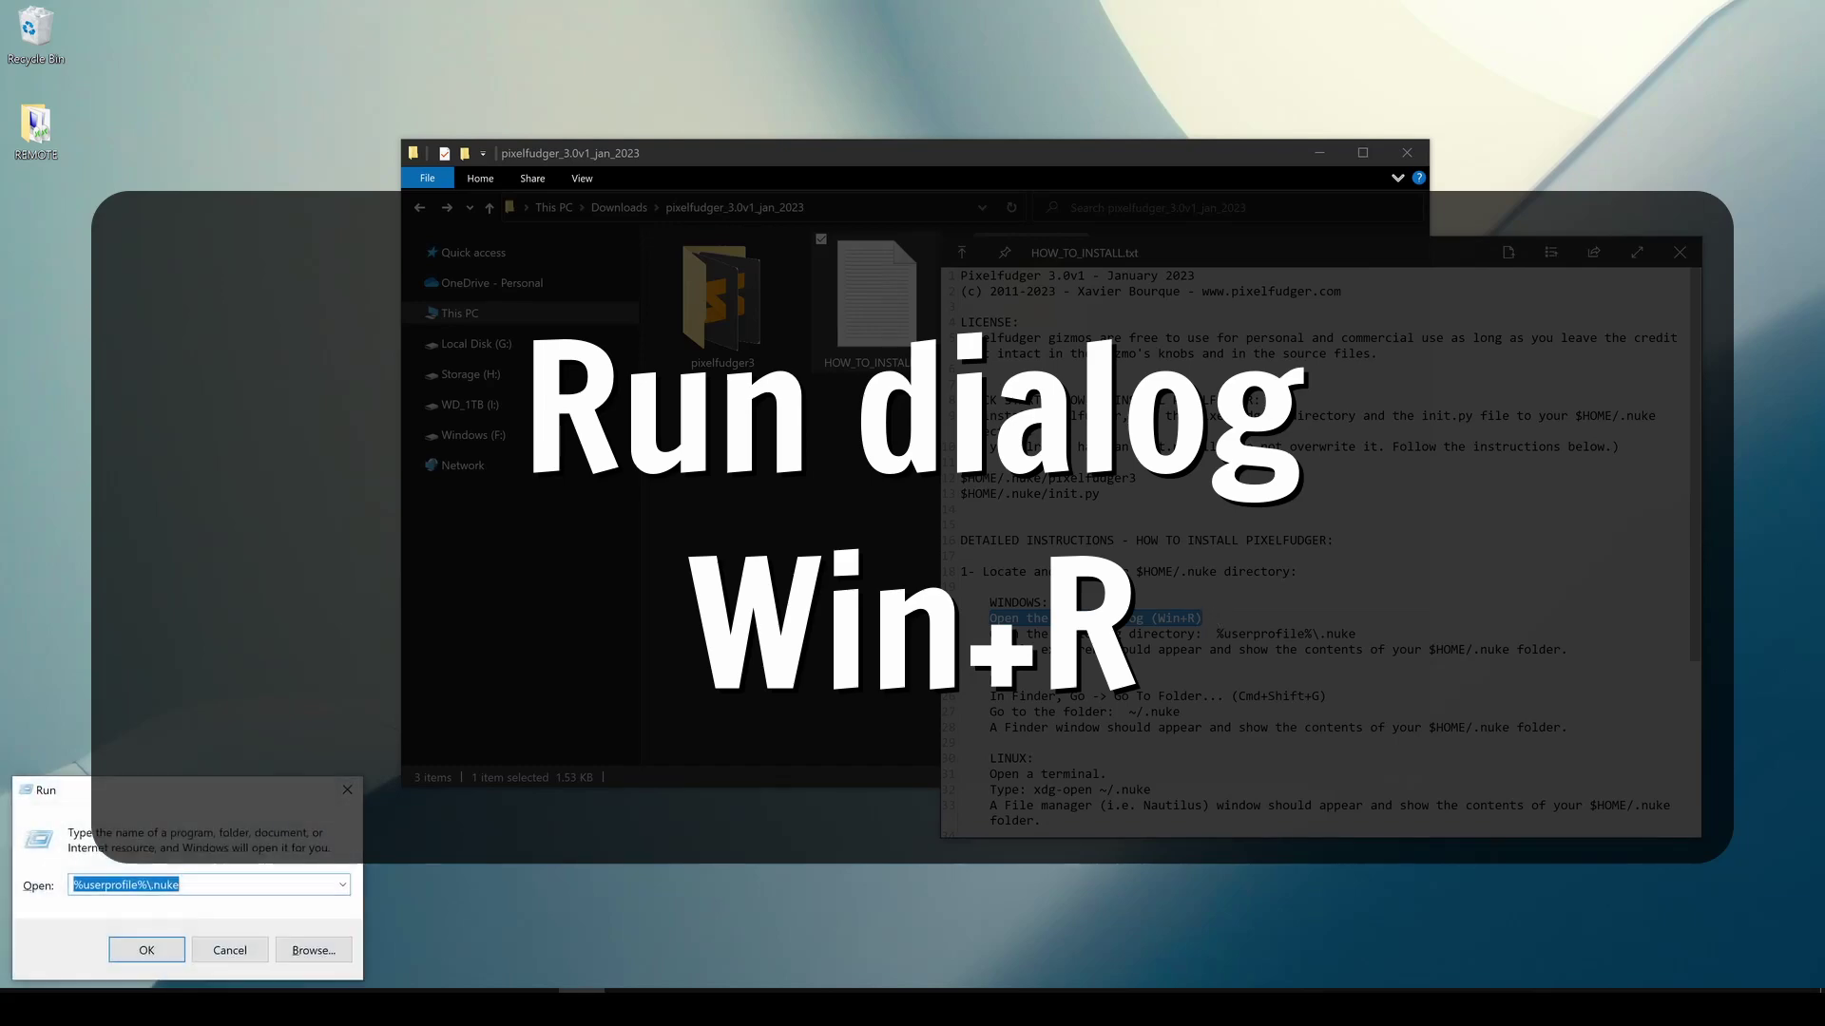
{"action": "left_click_drag", "start_coordinate": [197, 799], "coordinate": [727, 440]}
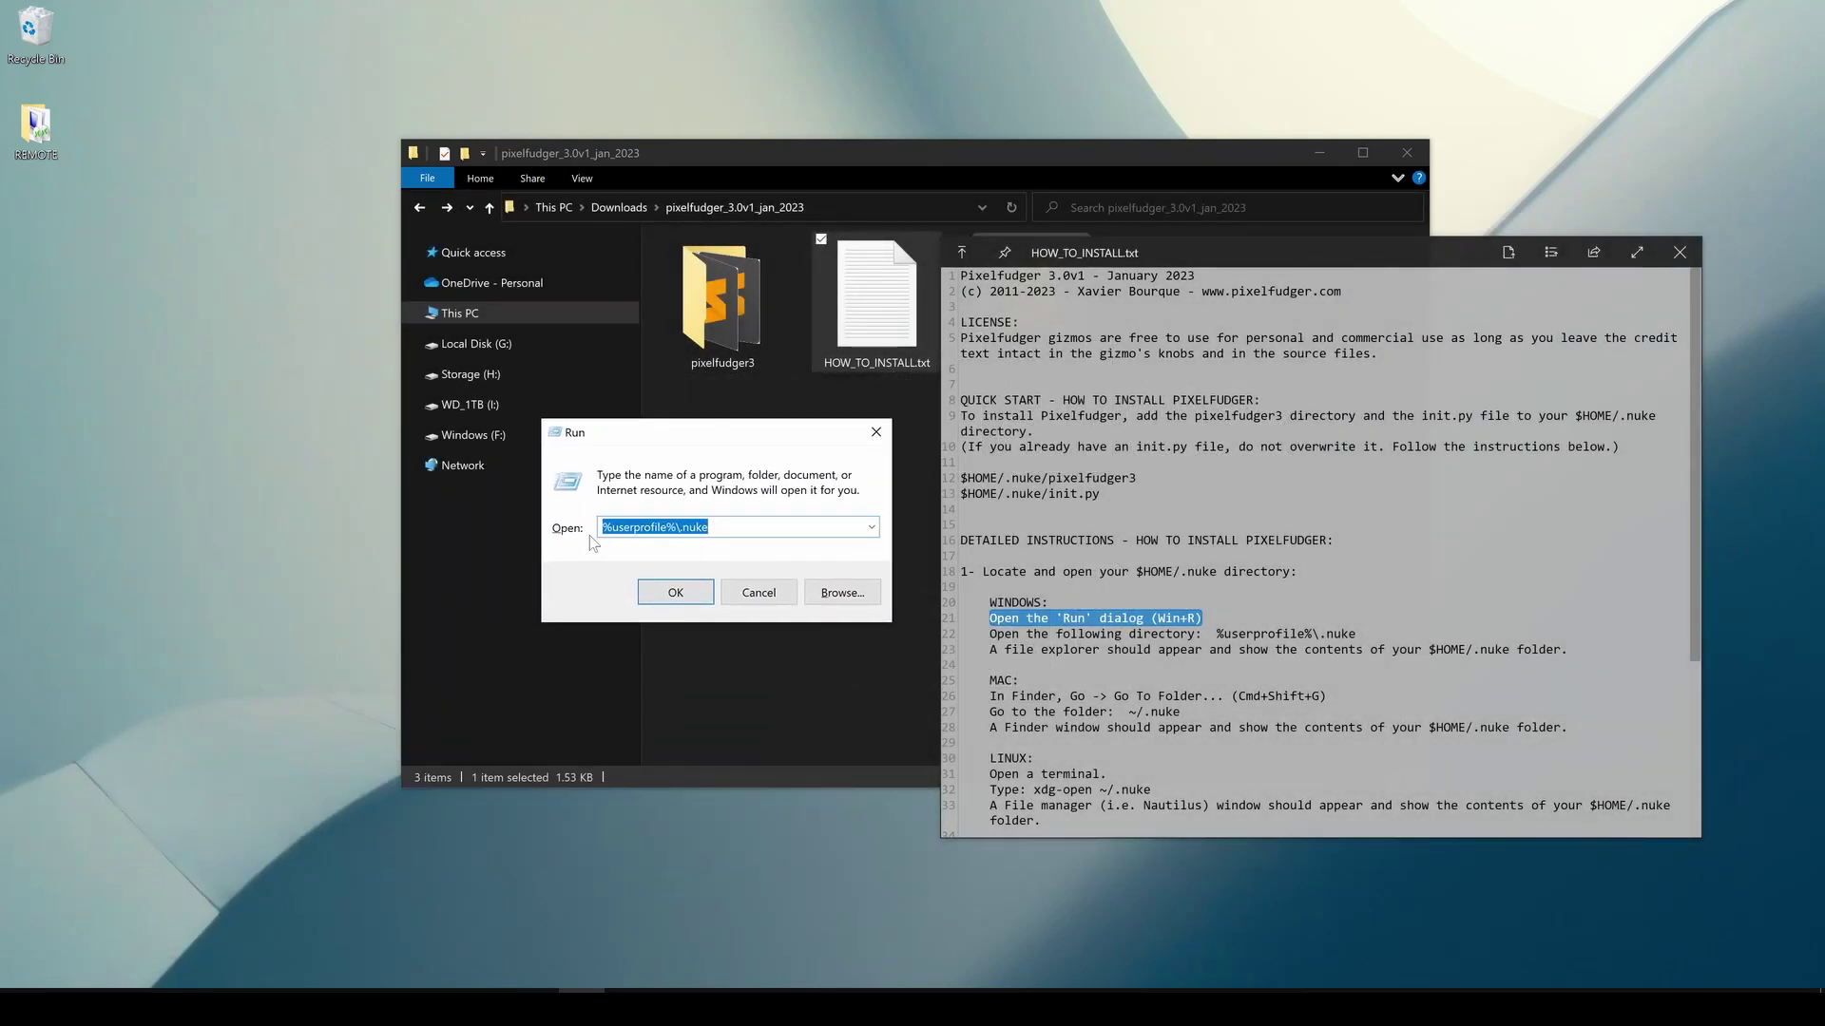
Copy the path %userprofile%\.nuke from the instructions into the Run dialog and open that folder
{"action": "left_click_drag", "start_coordinate": [1217, 634], "coordinate": [1356, 634]}
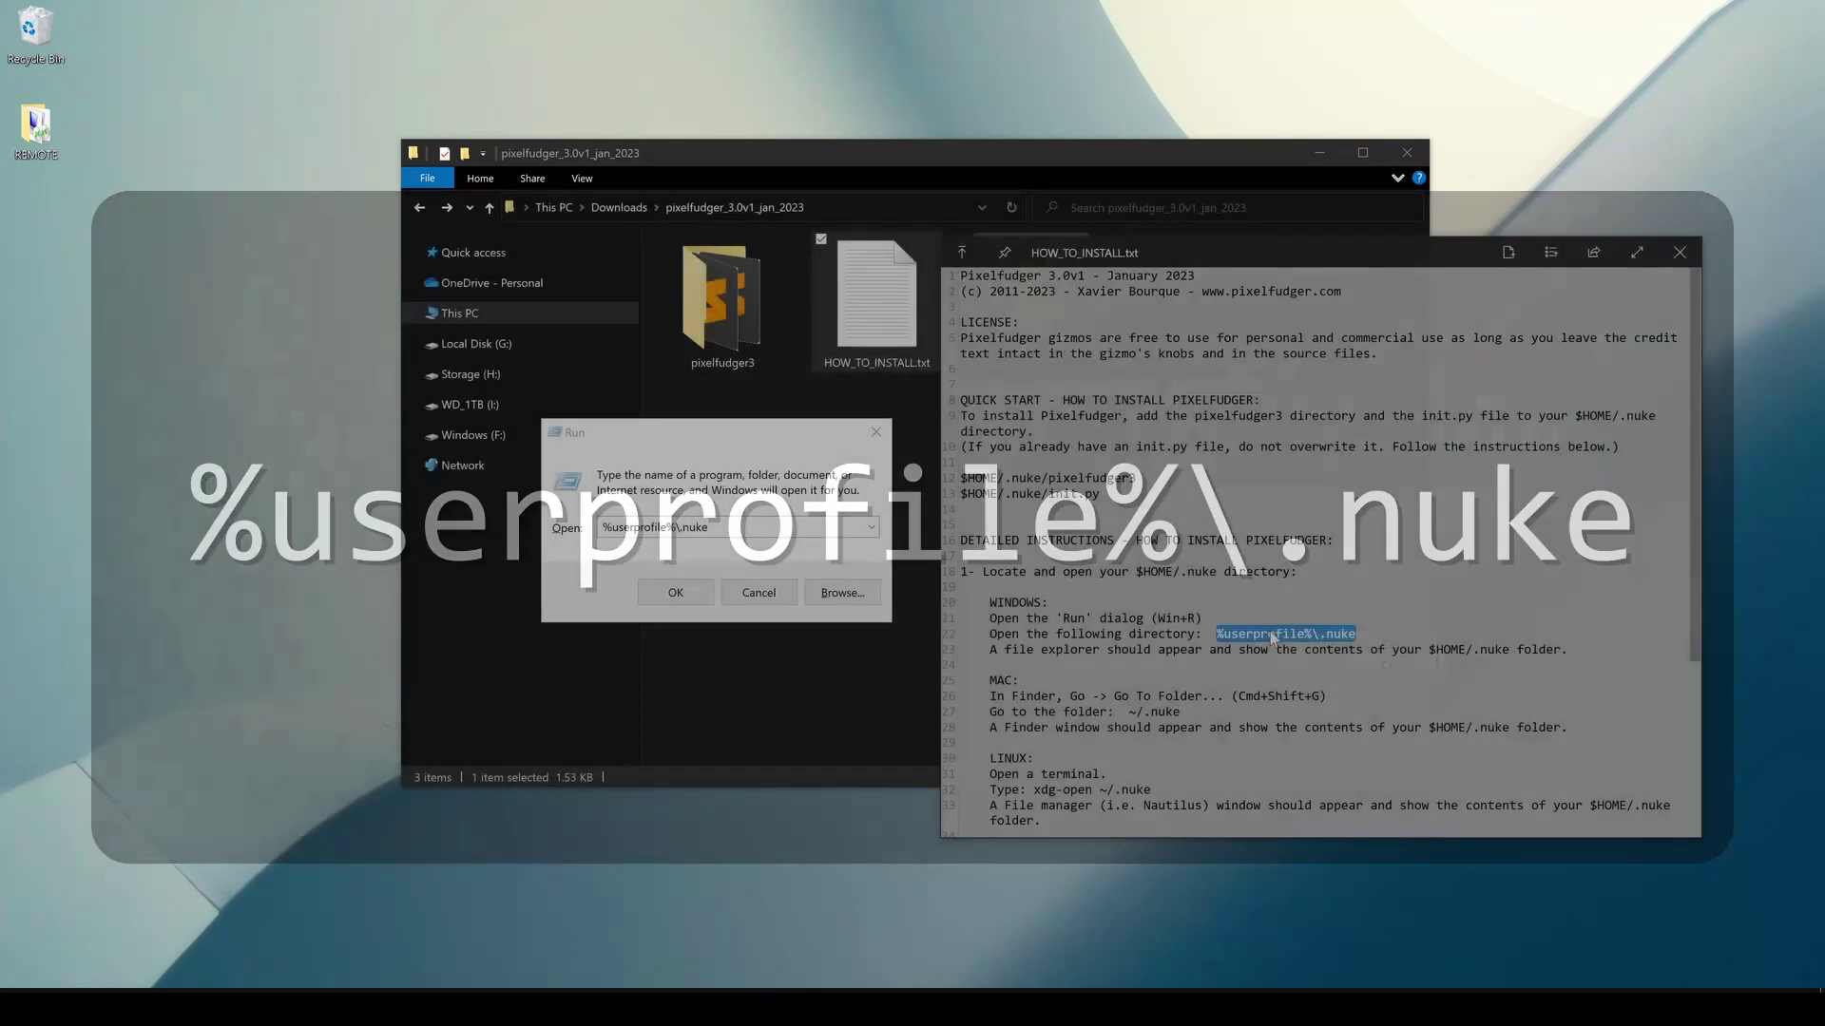
{"action": "right_click", "coordinate": [1273, 637]}
{"action": "left_click", "coordinate": [1283, 647]}
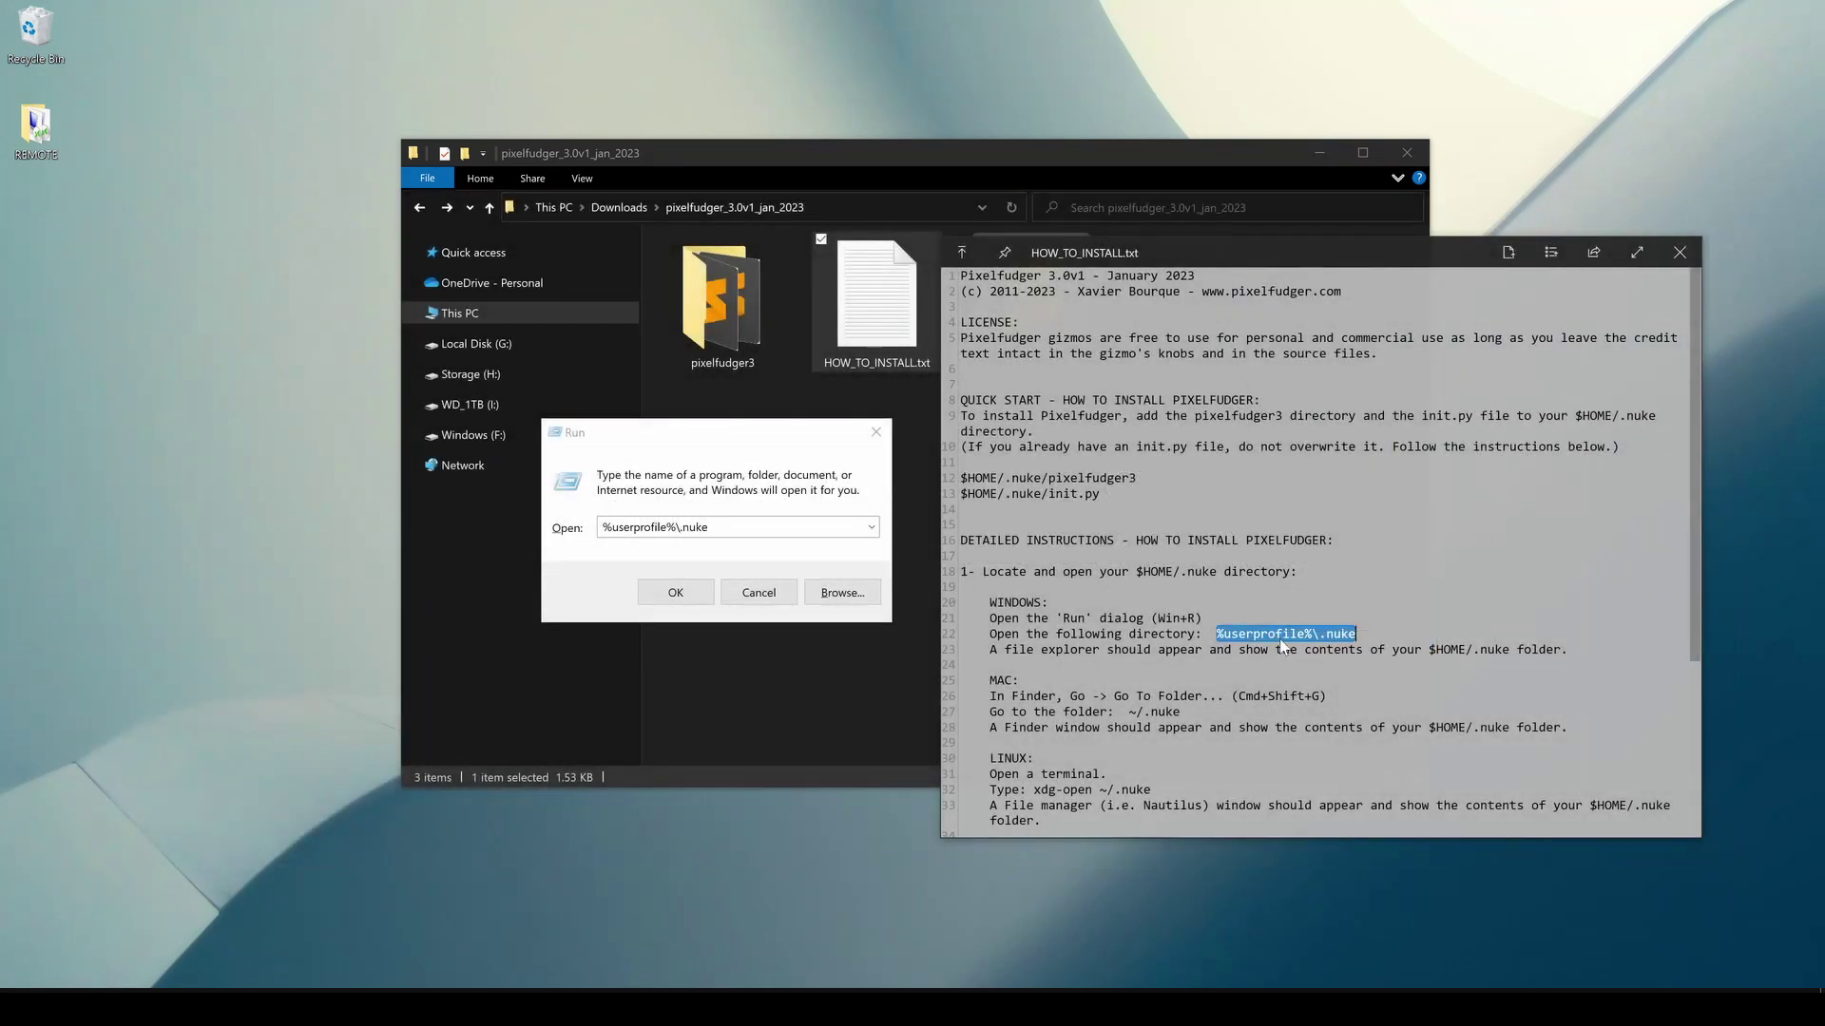
{"action": "left_click", "coordinate": [747, 557]}
{"action": "double_click", "coordinate": [654, 529]}
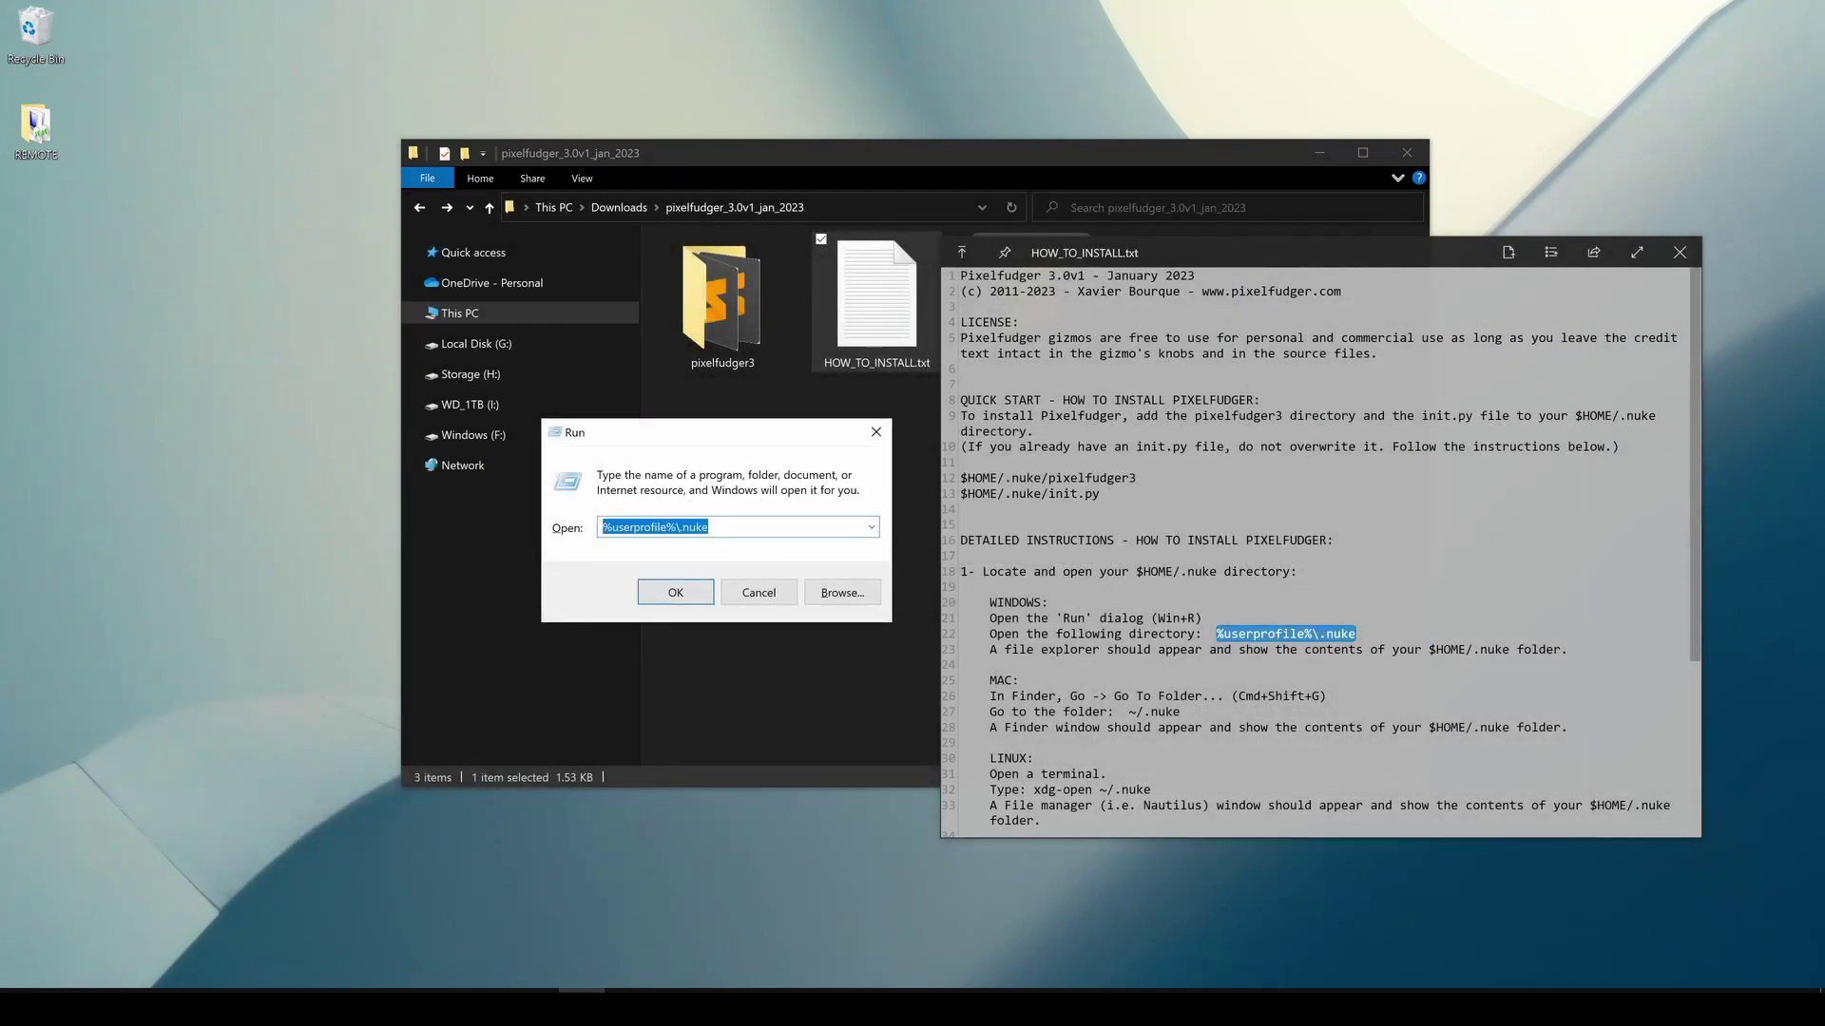
{"action": "right_click", "coordinate": [650, 532]}
{"action": "left_click", "coordinate": [694, 599]}
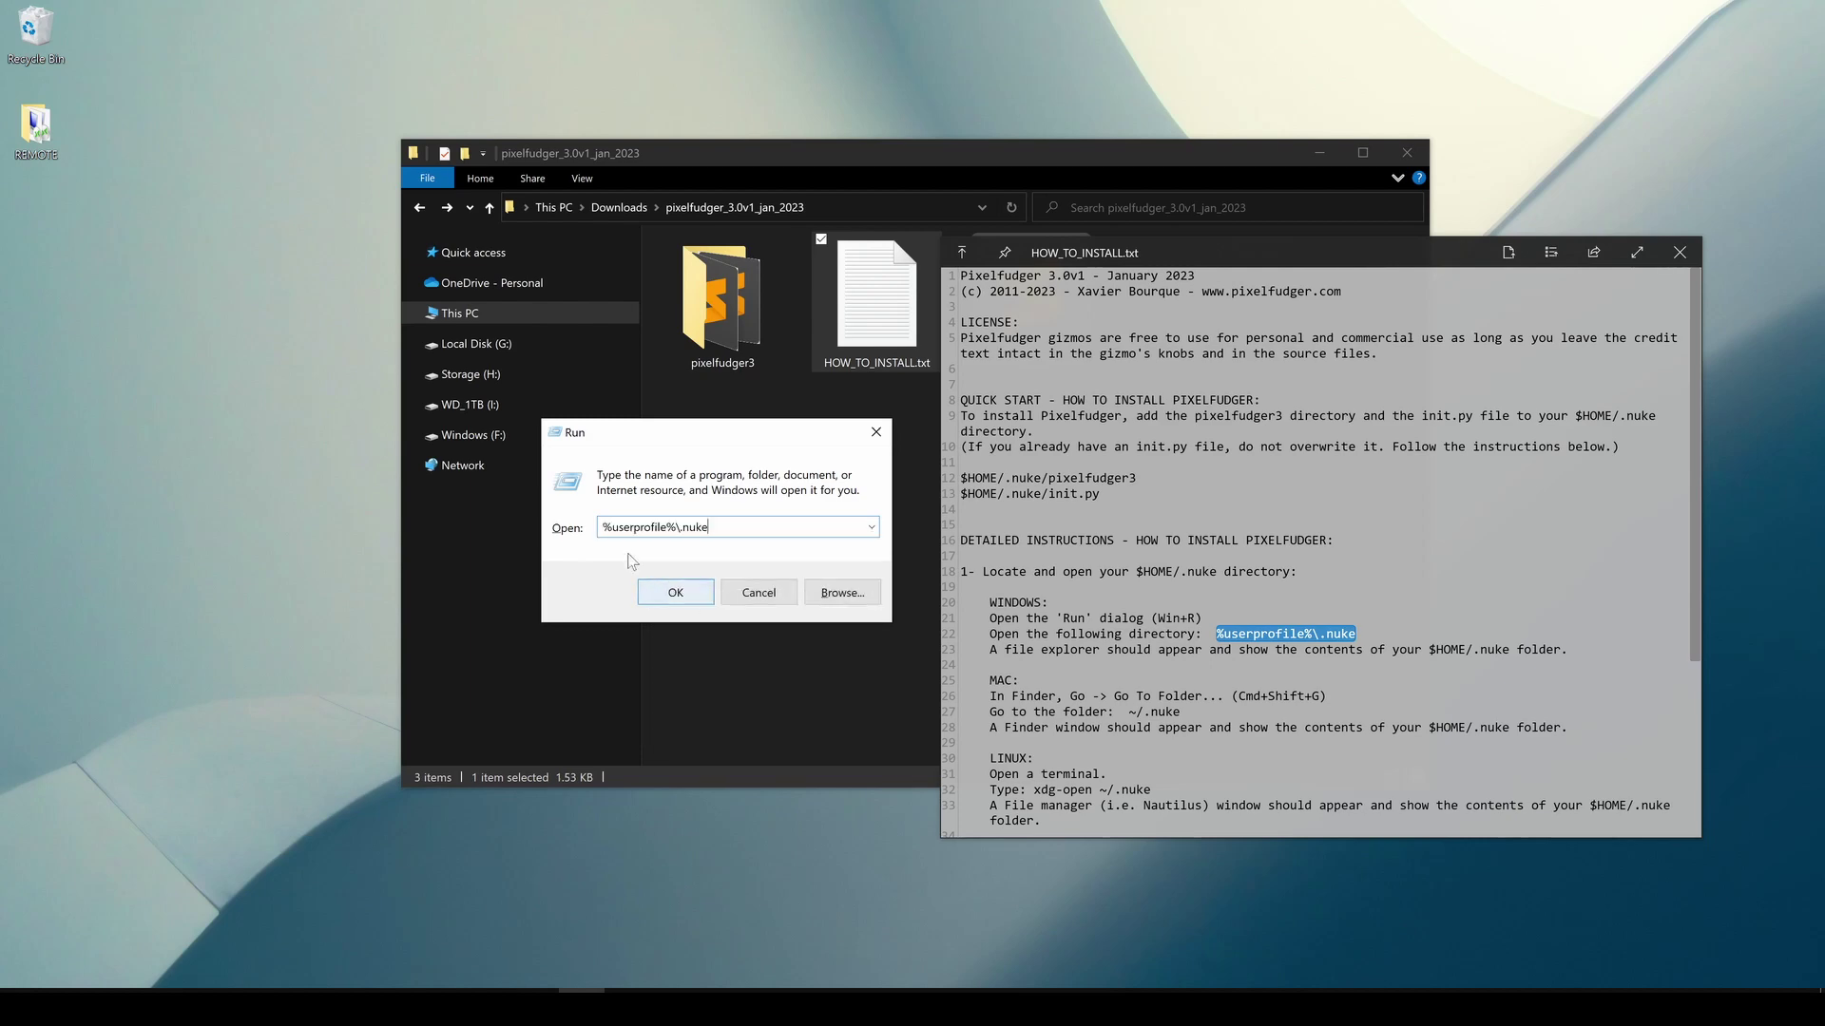
{"action": "left_click", "coordinate": [668, 601]}
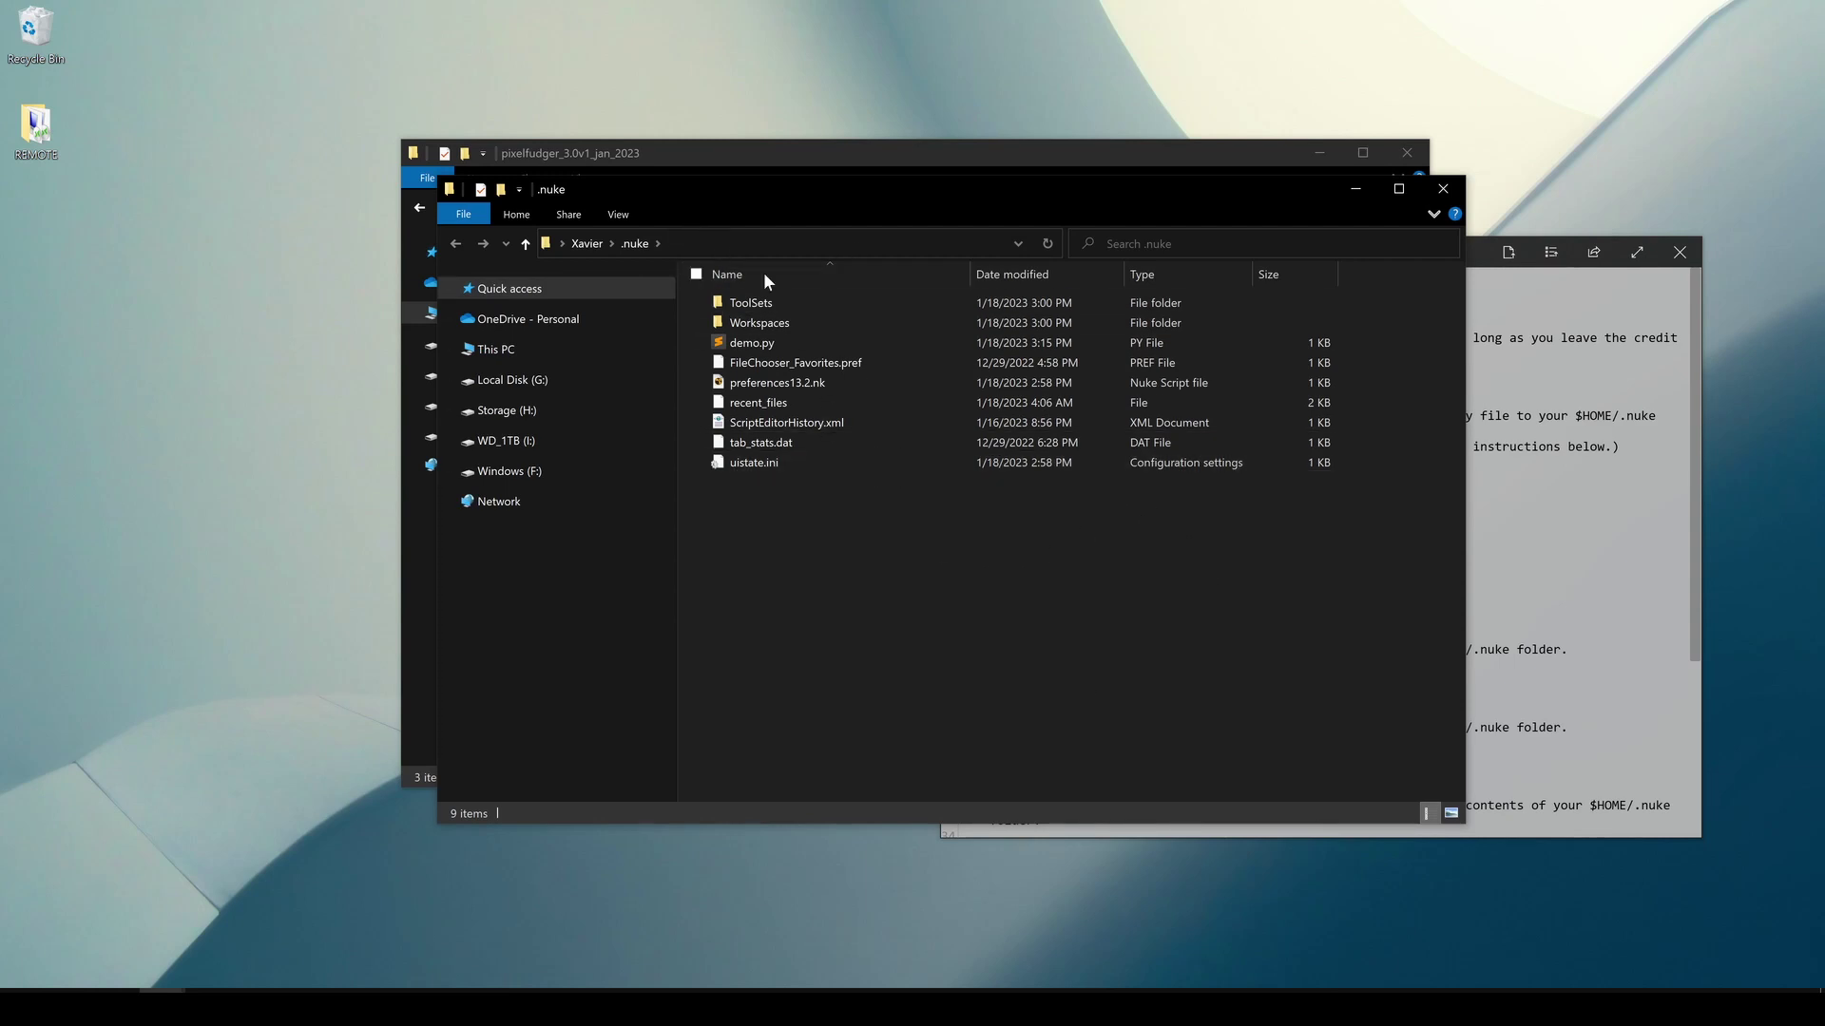
Reveal the .nuke folder's full path and place the .nuke and pixelfudger_3.0v1_jan_2023 windows side by side
{"action": "left_click", "coordinate": [727, 243]}
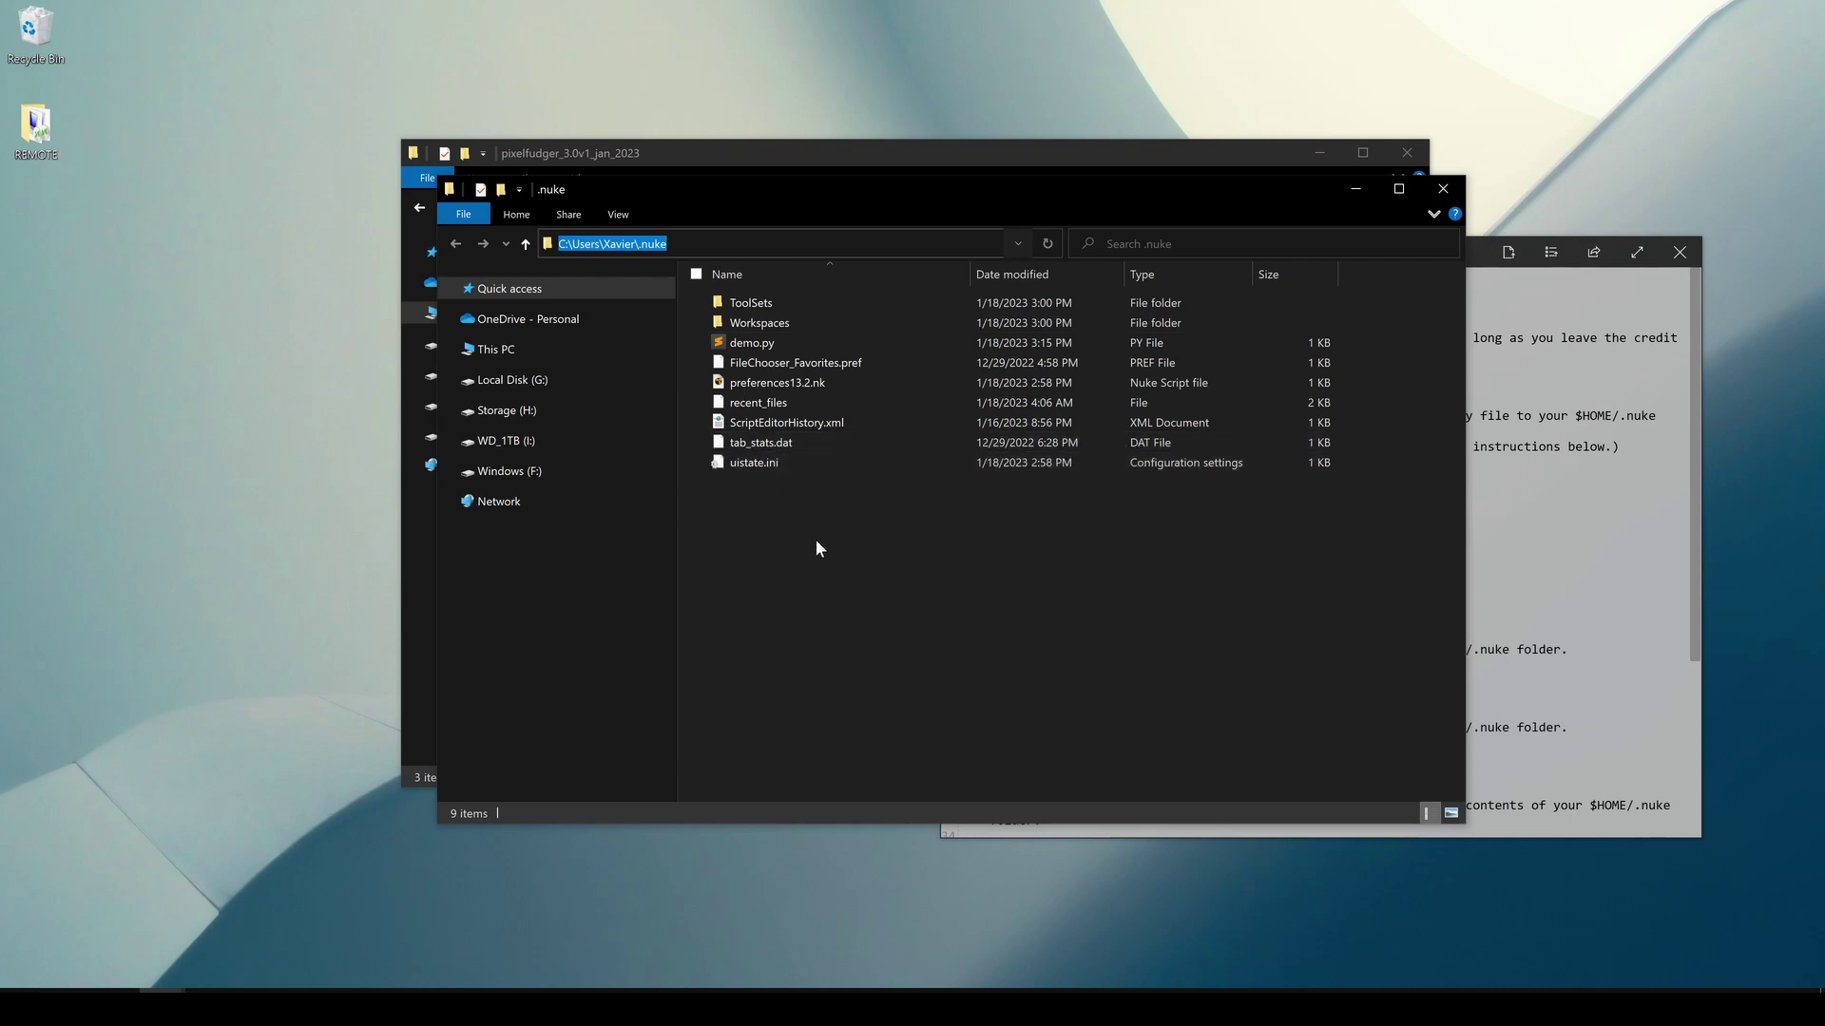
{"action": "left_click", "coordinate": [1521, 540]}
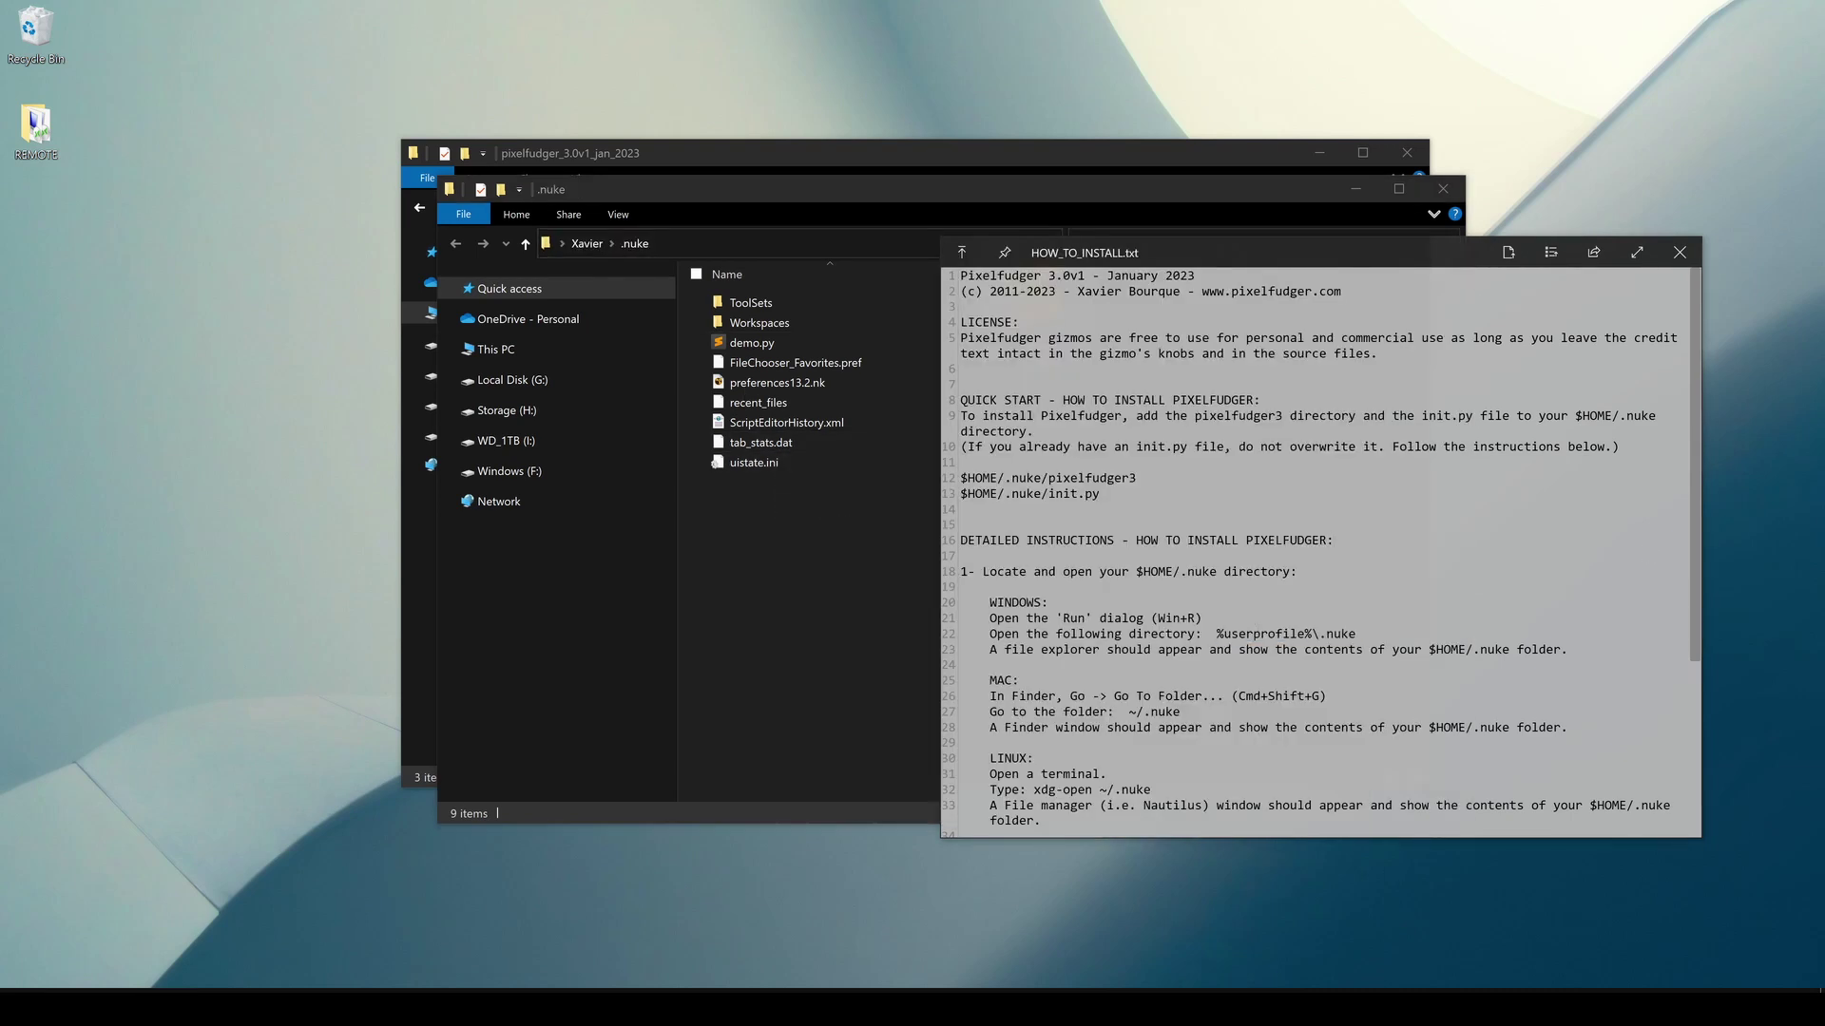
{"action": "left_click", "coordinate": [846, 534]}
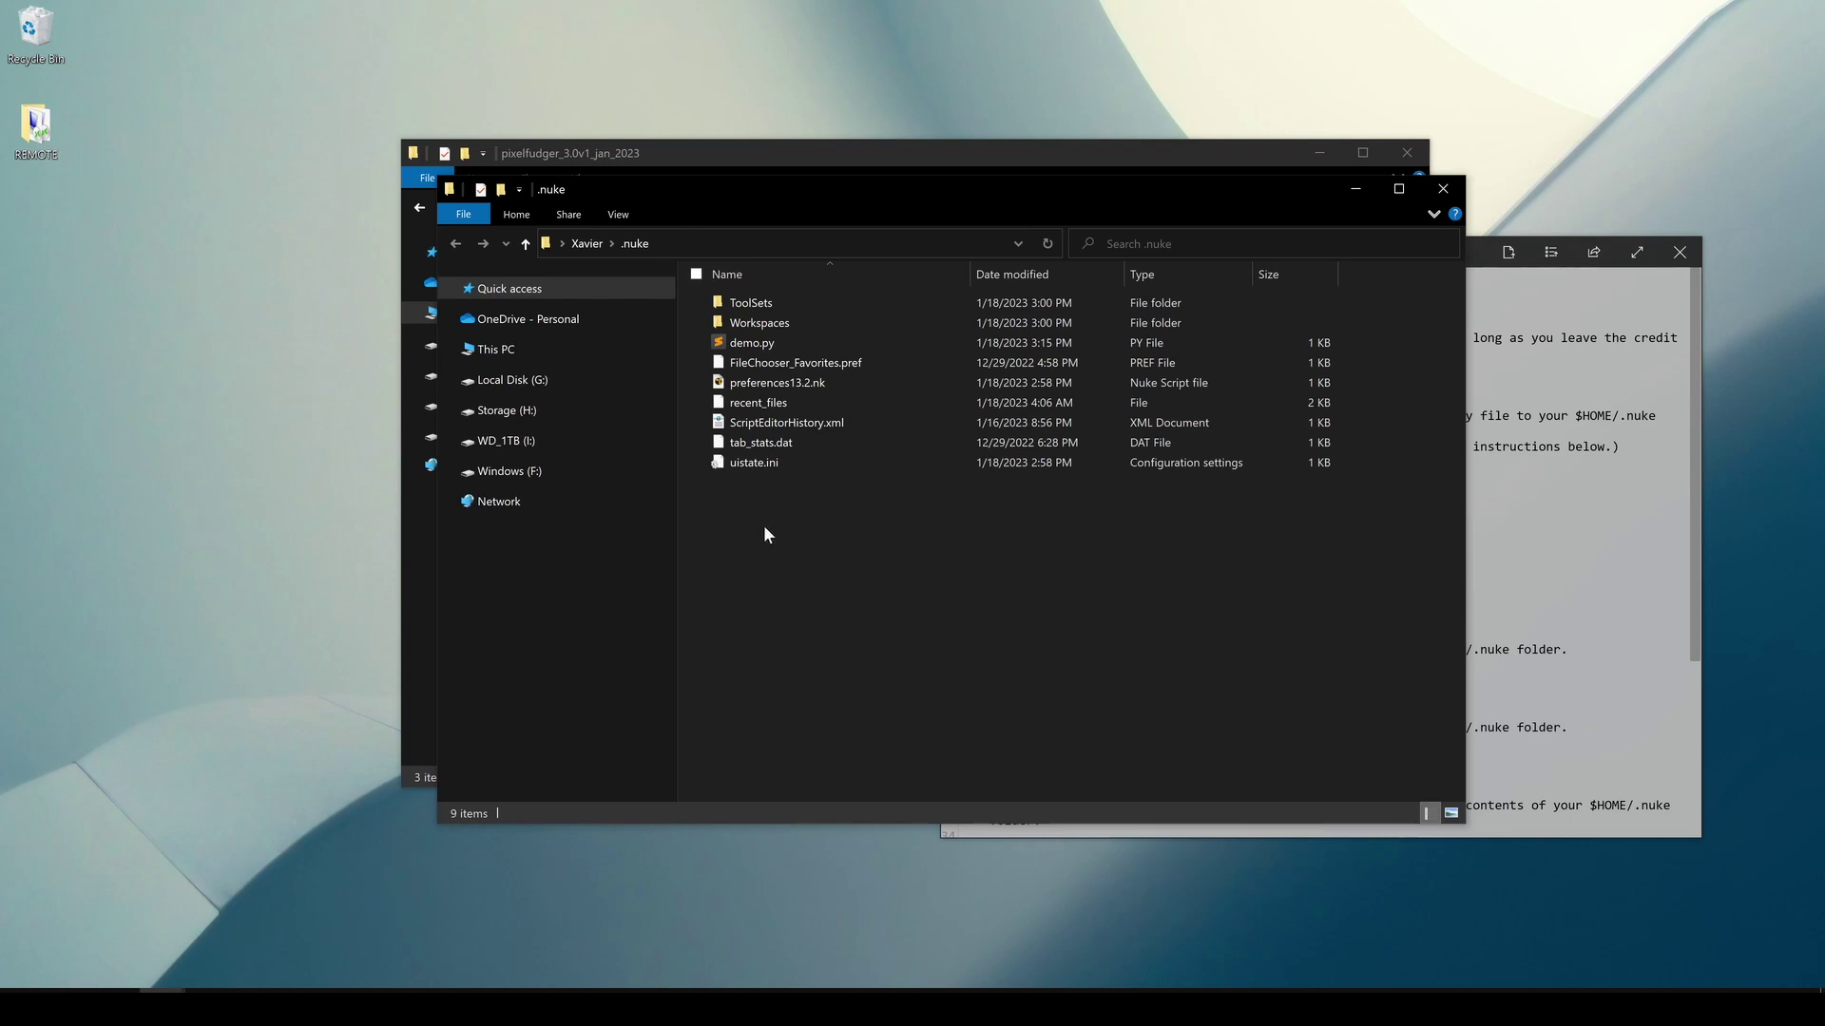
{"action": "left_click_drag", "start_coordinate": [886, 197], "coordinate": [572, 213]}
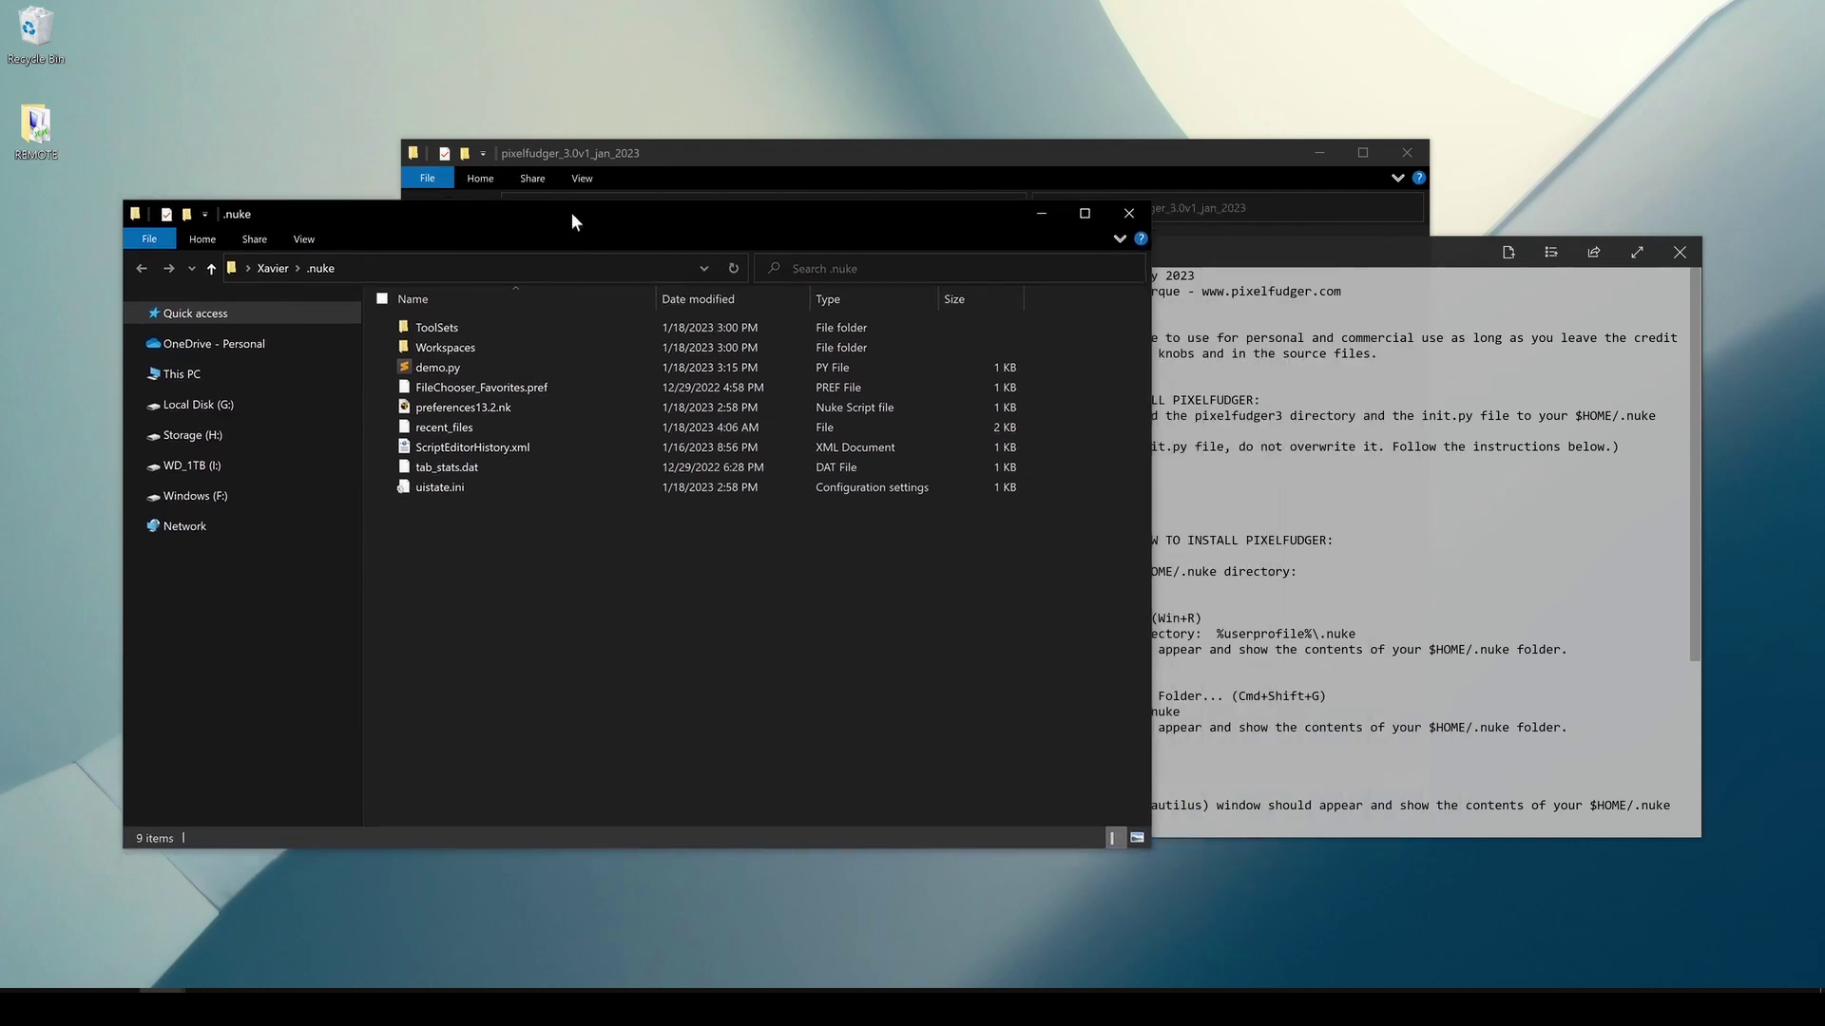
{"action": "left_click_drag", "start_coordinate": [939, 158], "coordinate": [1272, 211]}
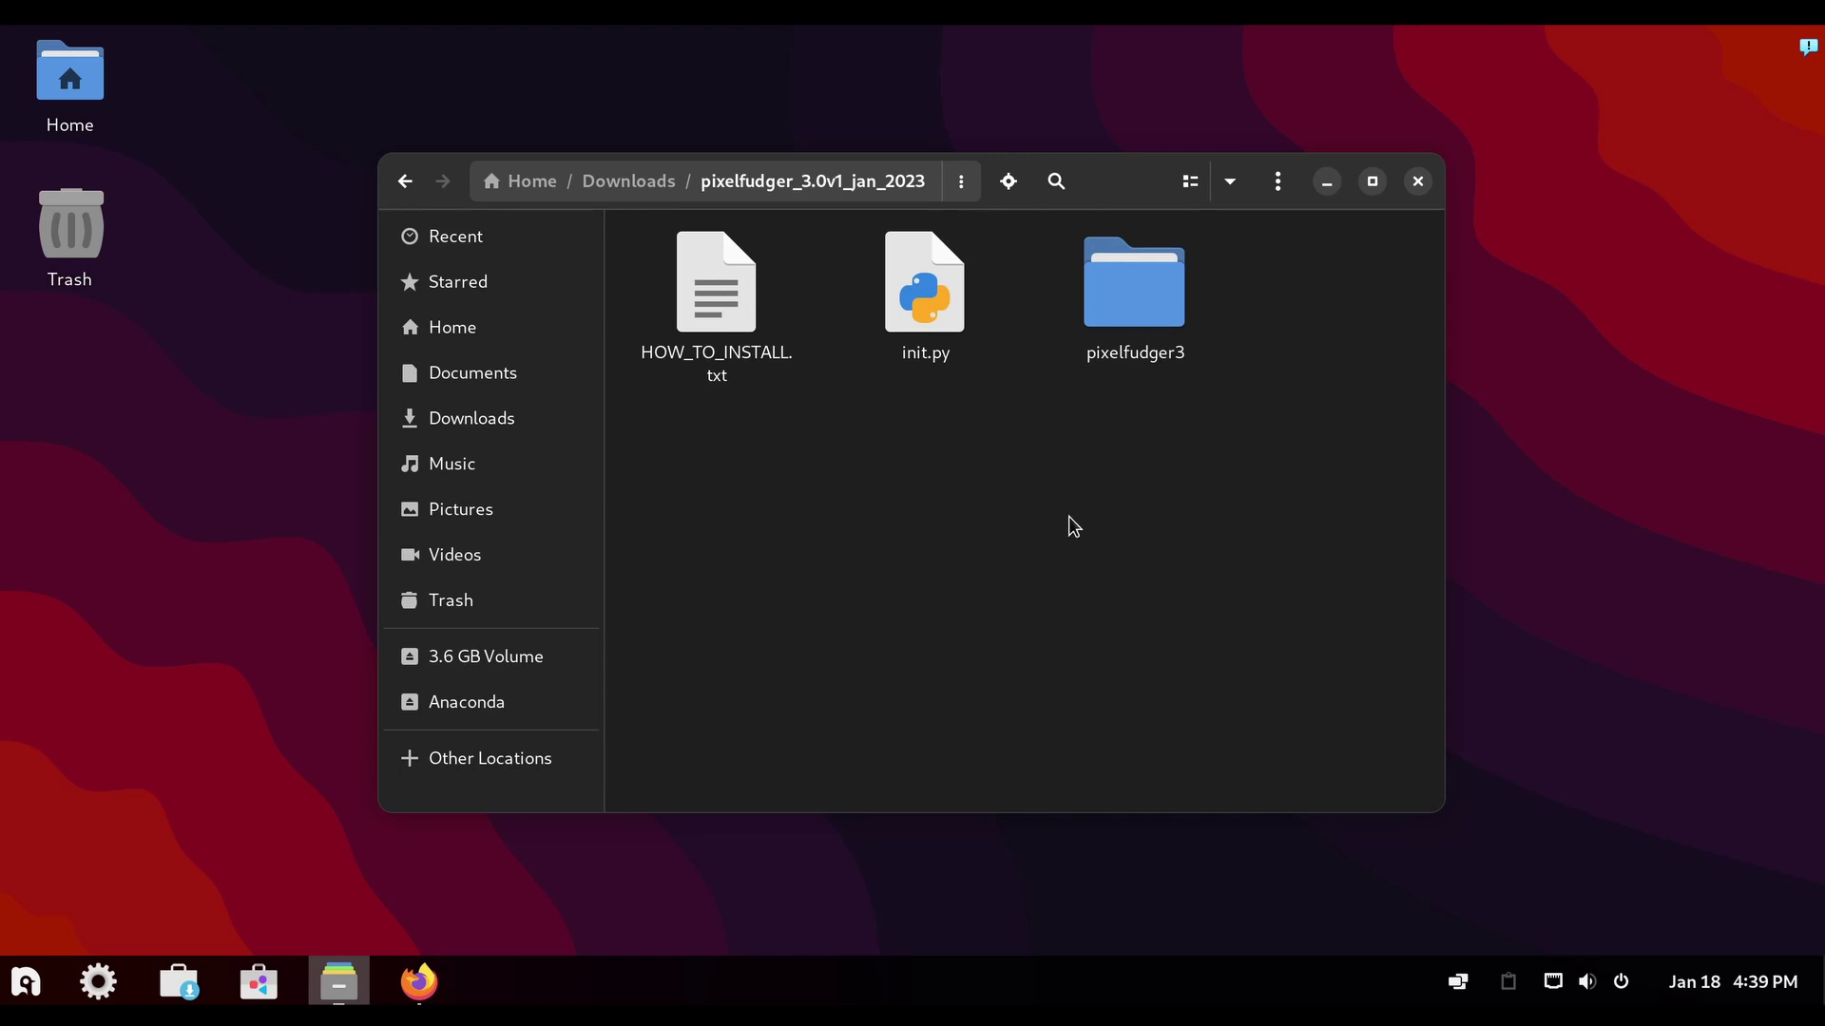
On the Linux desktop, open HOW_TO_INSTALL.txt, move it aside and highlight the Linux instruction for opening a terminal
{"action": "double_click", "coordinate": [706, 295]}
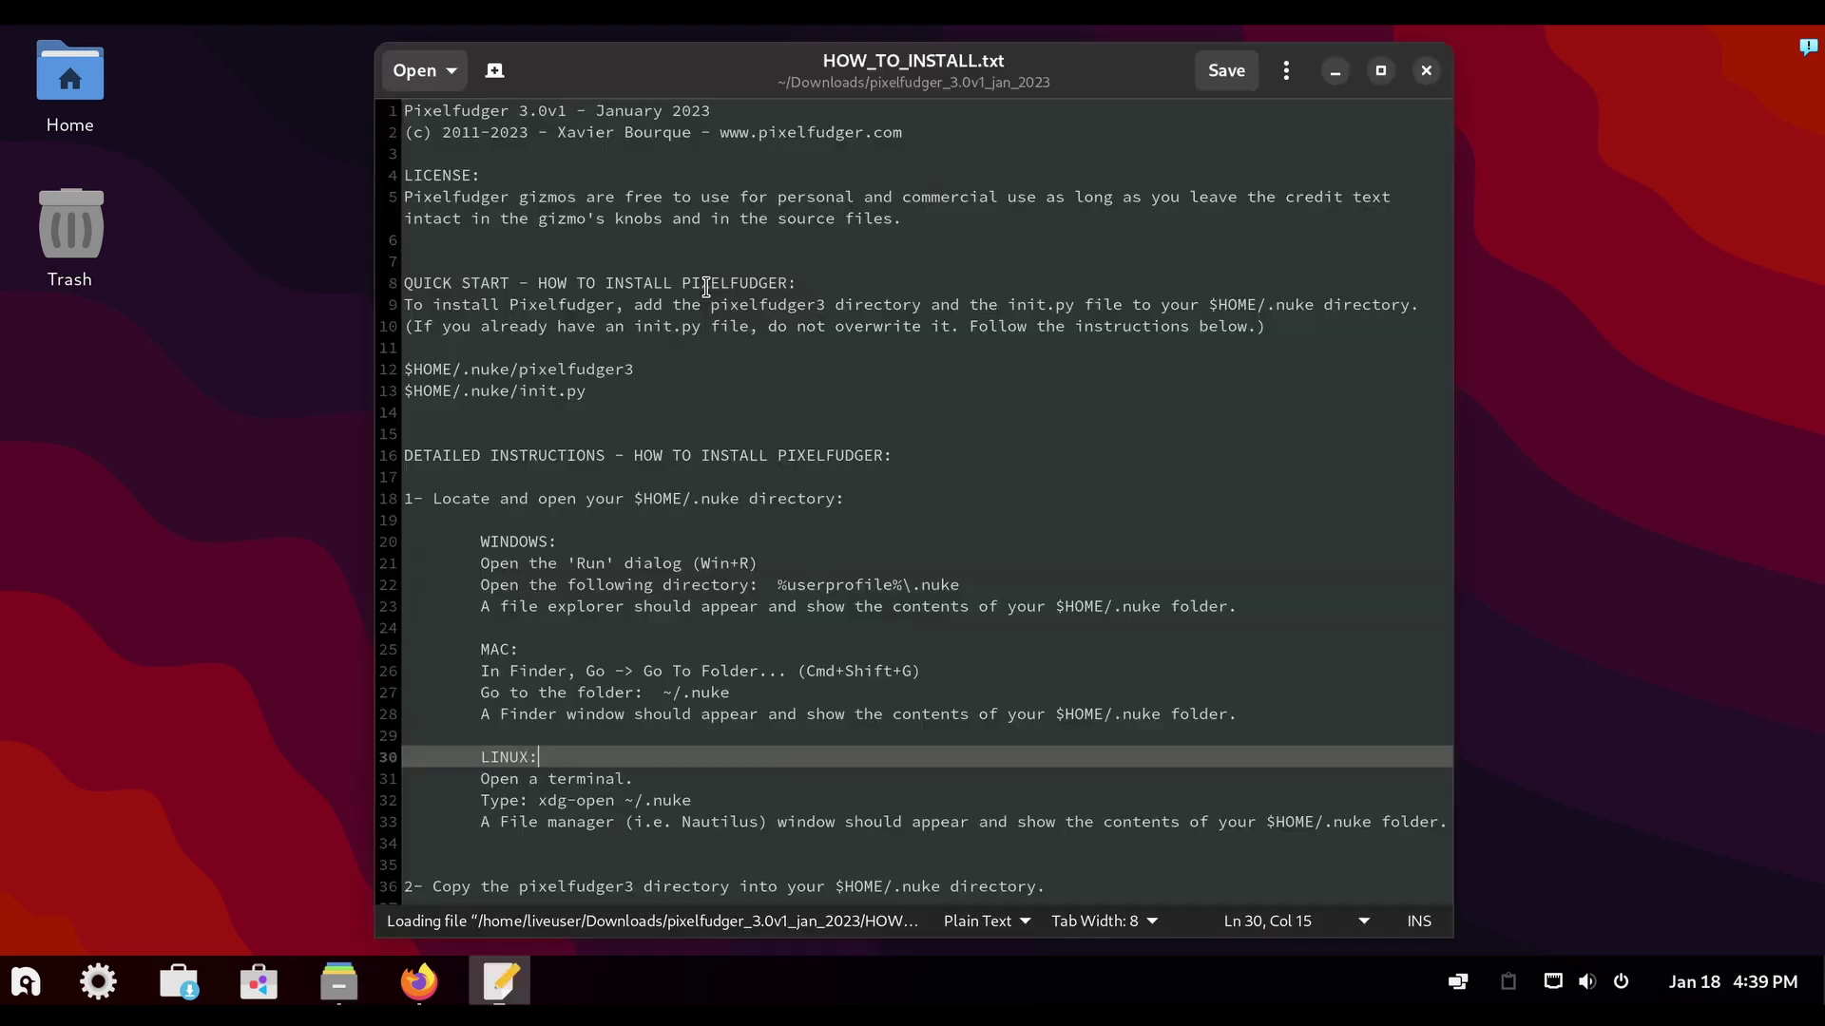
{"action": "scroll", "coordinate": [706, 286], "scroll_direction": "down", "scroll_amount": 5}
{"action": "left_click_drag", "start_coordinate": [969, 67], "coordinate": [1351, 78]}
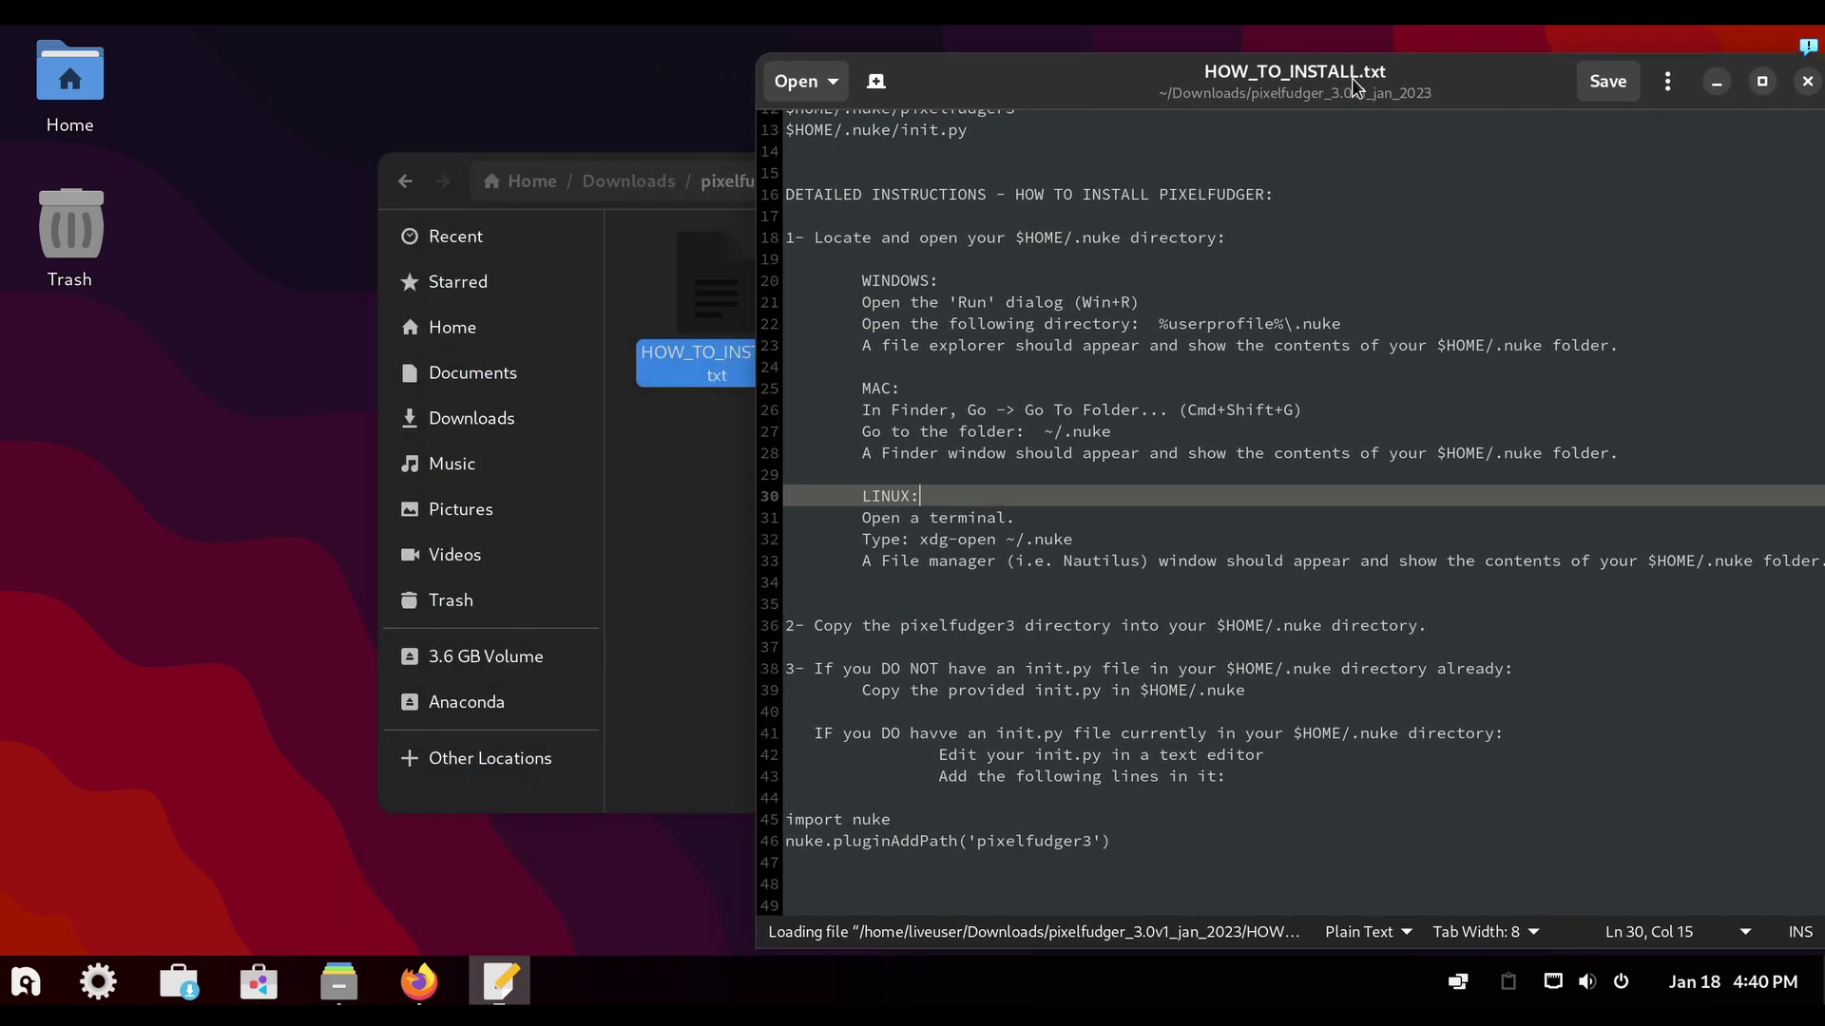
{"action": "left_click", "coordinate": [878, 495]}
{"action": "left_click_drag", "start_coordinate": [858, 495], "coordinate": [1015, 523]}
{"action": "left_click", "coordinate": [859, 518]}
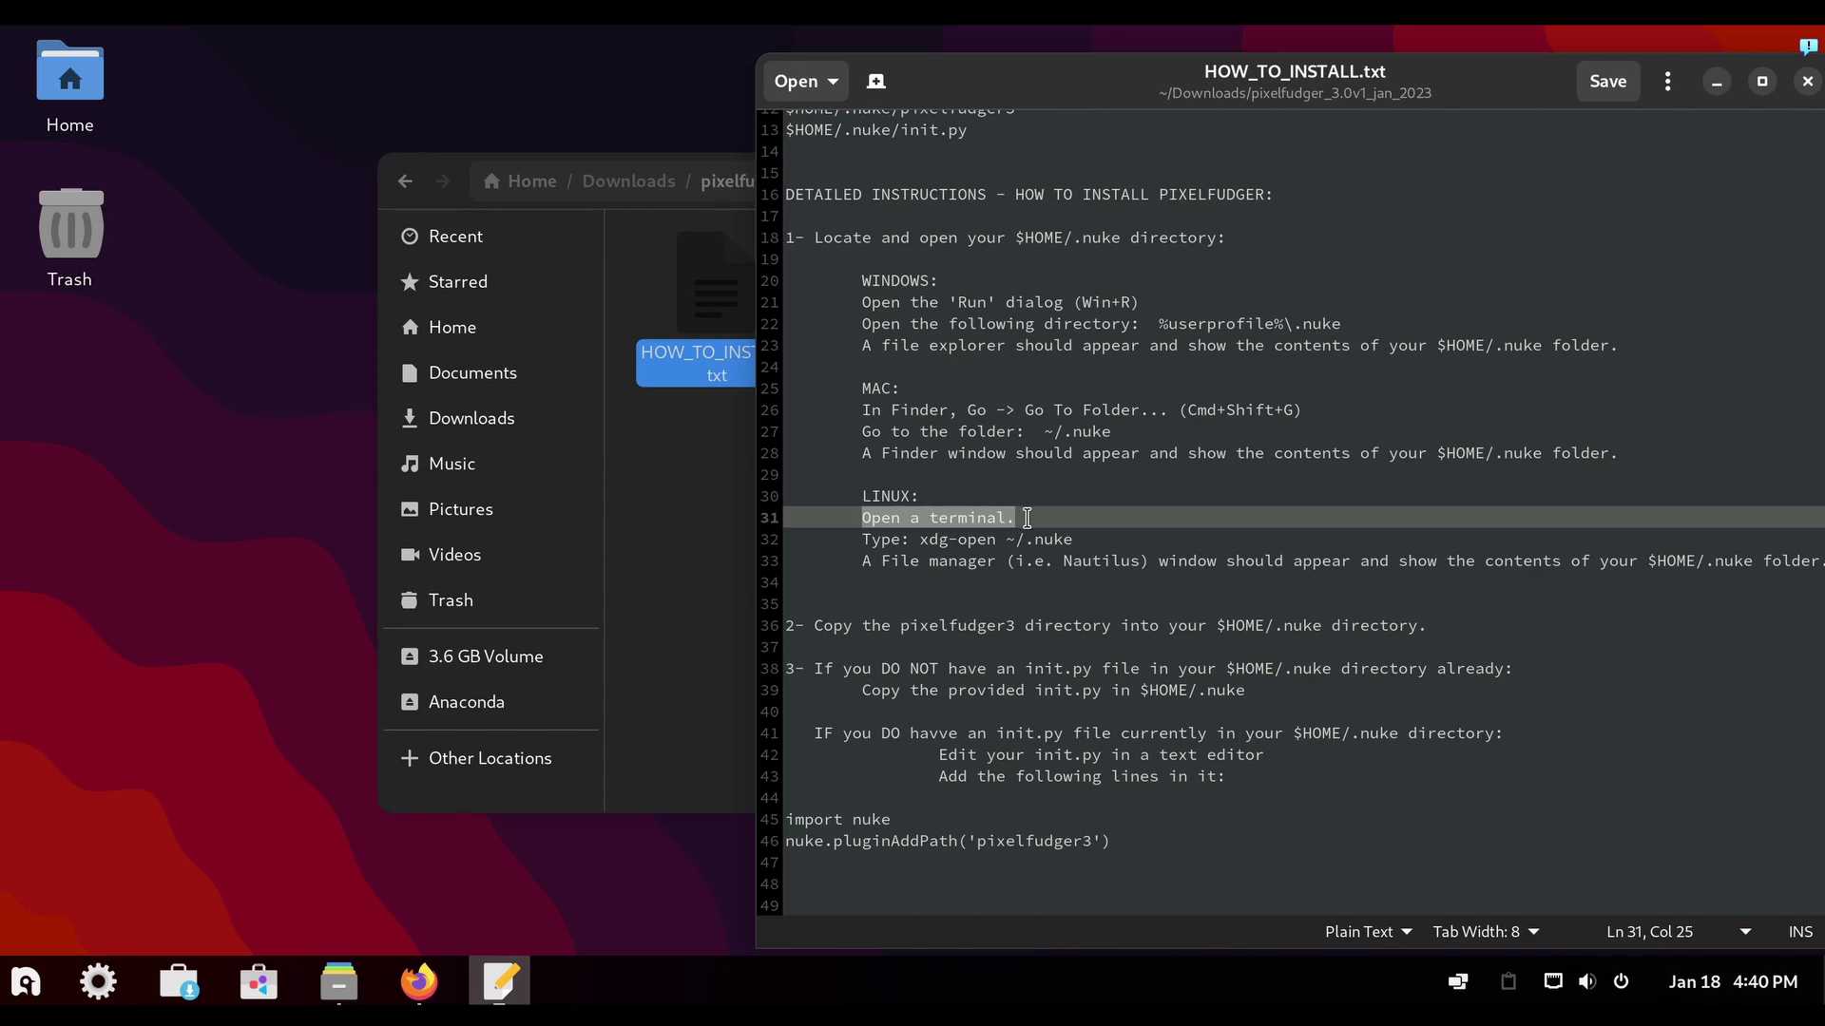
Search the applications for Terminal, launch it and place its window beside the install instructions
{"action": "key", "text": "super+a"}
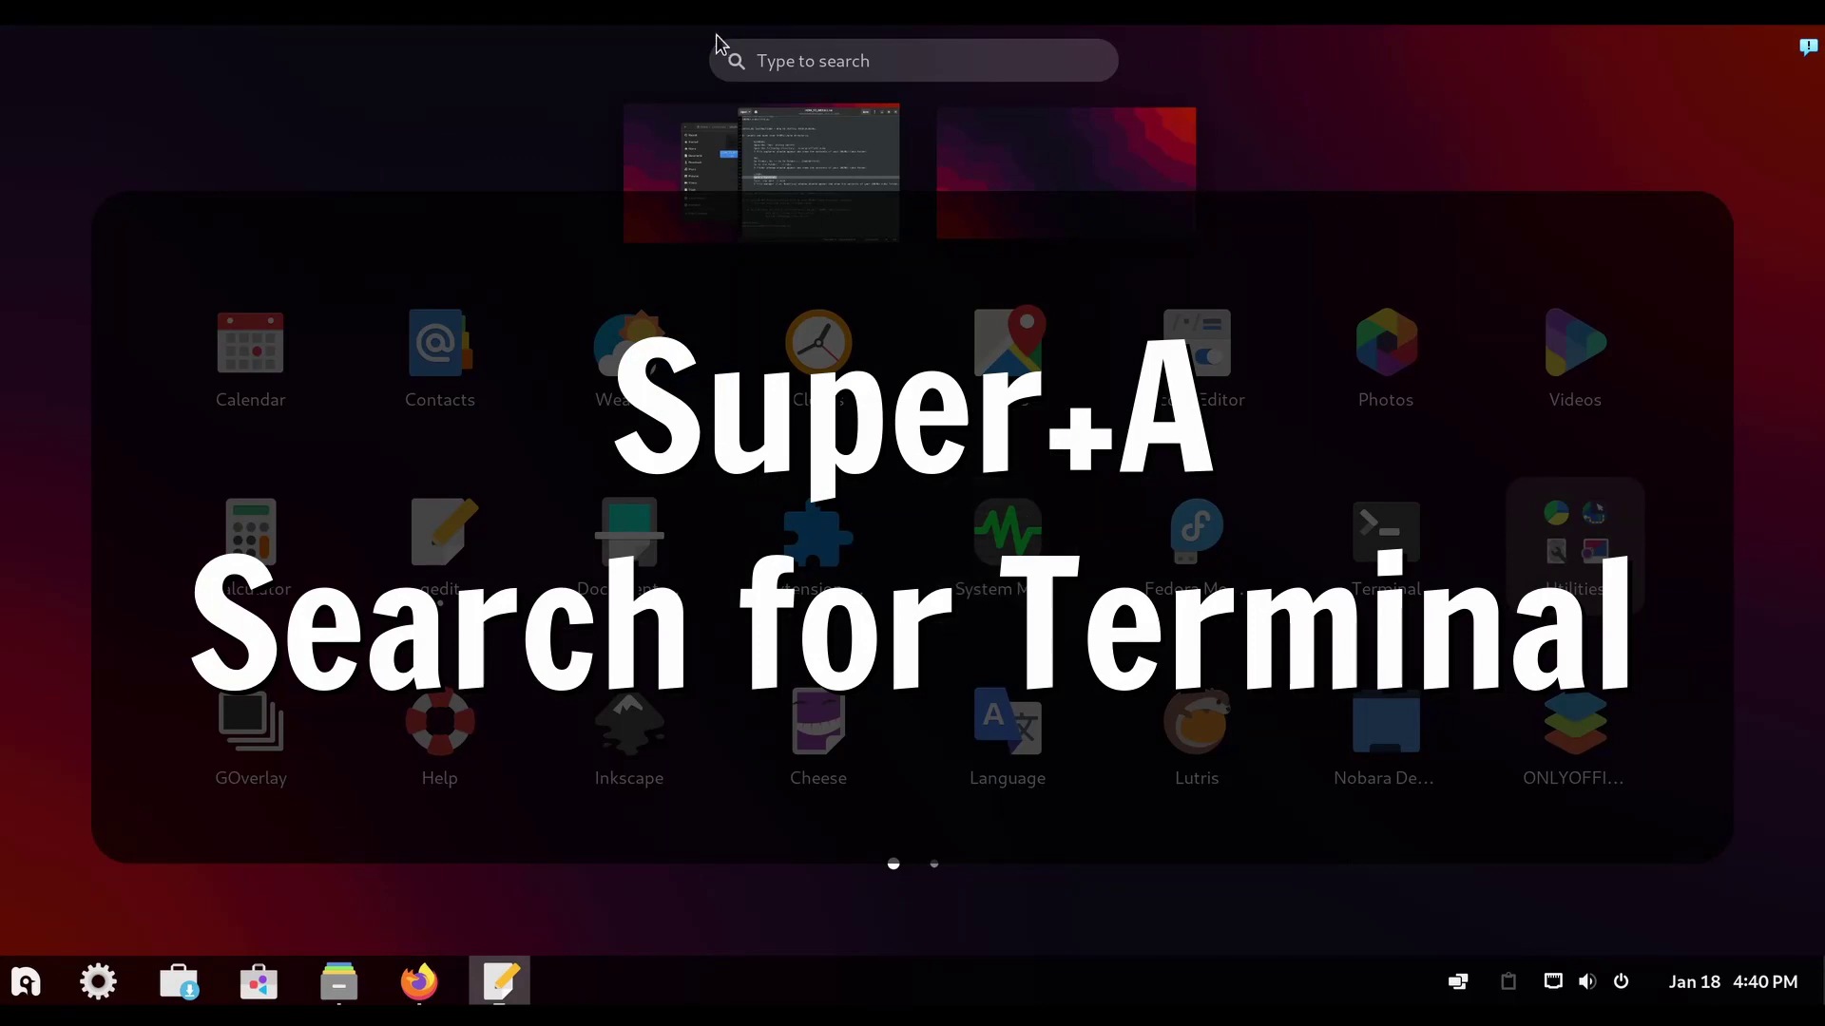
{"action": "type", "text": "termin"}
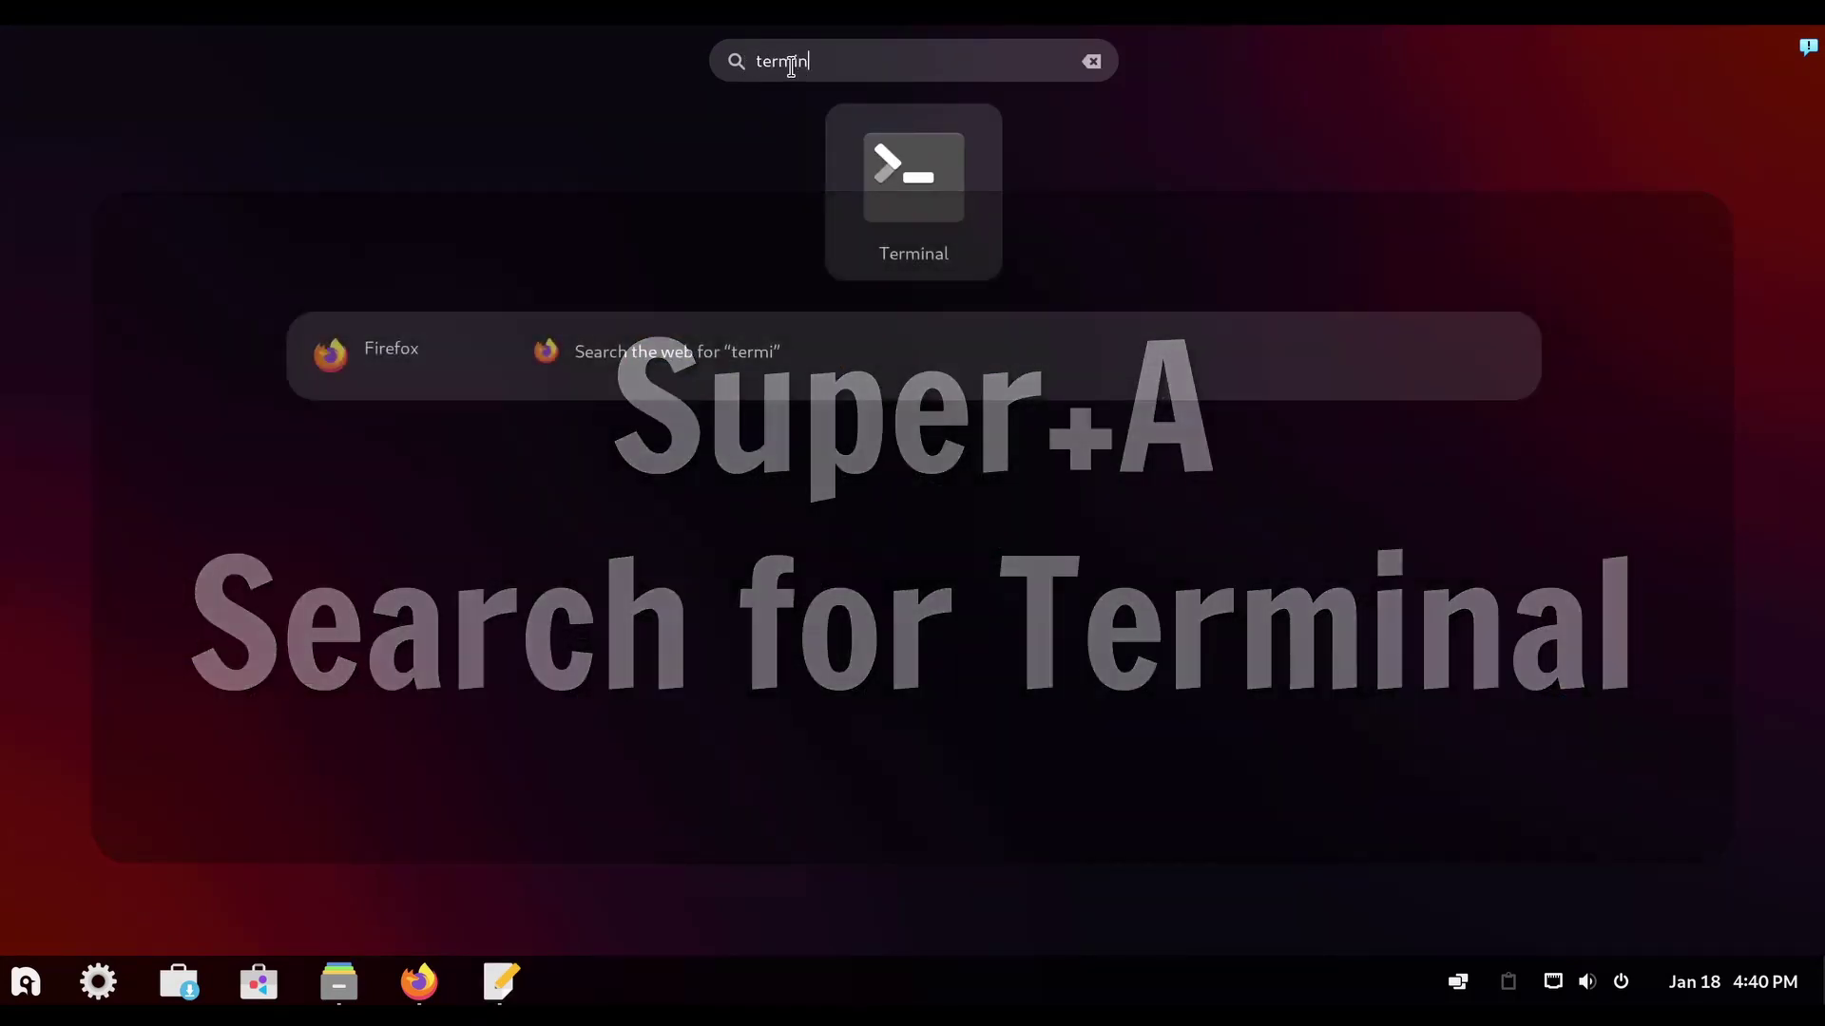
{"action": "left_click", "coordinate": [888, 177]}
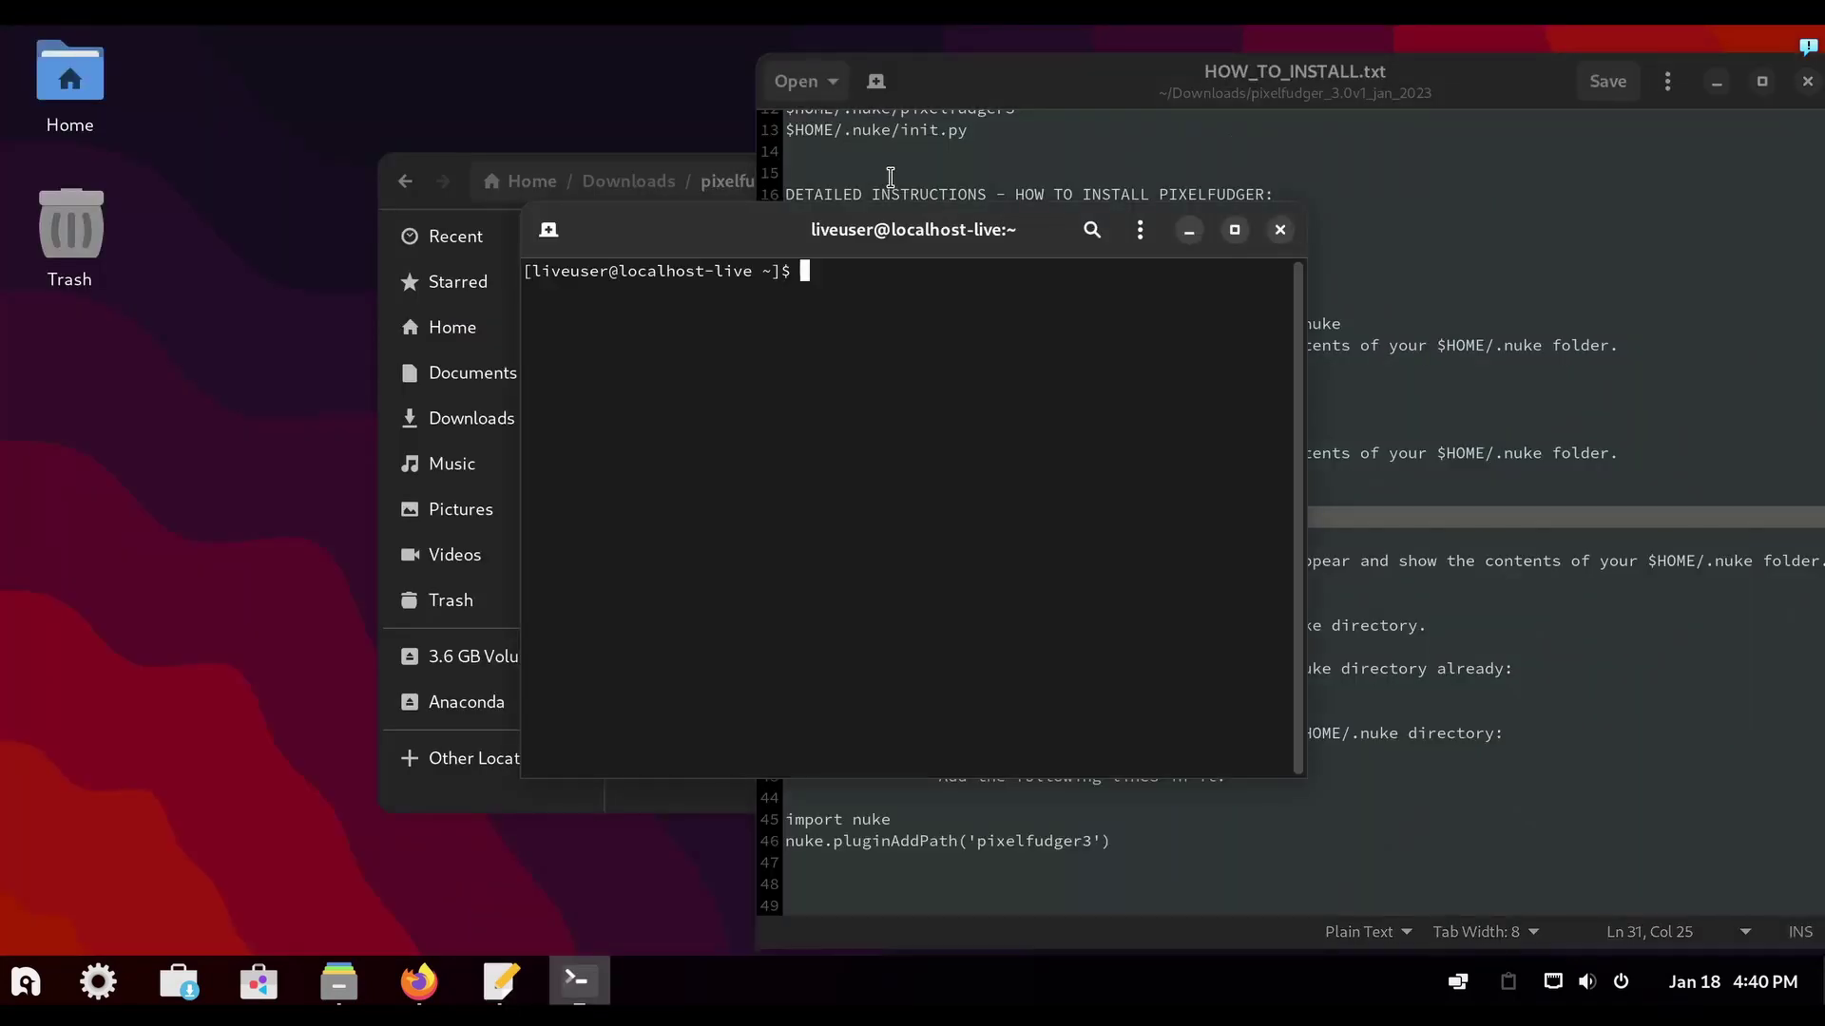
{"action": "left_click_drag", "start_coordinate": [892, 238], "coordinate": [478, 234]}
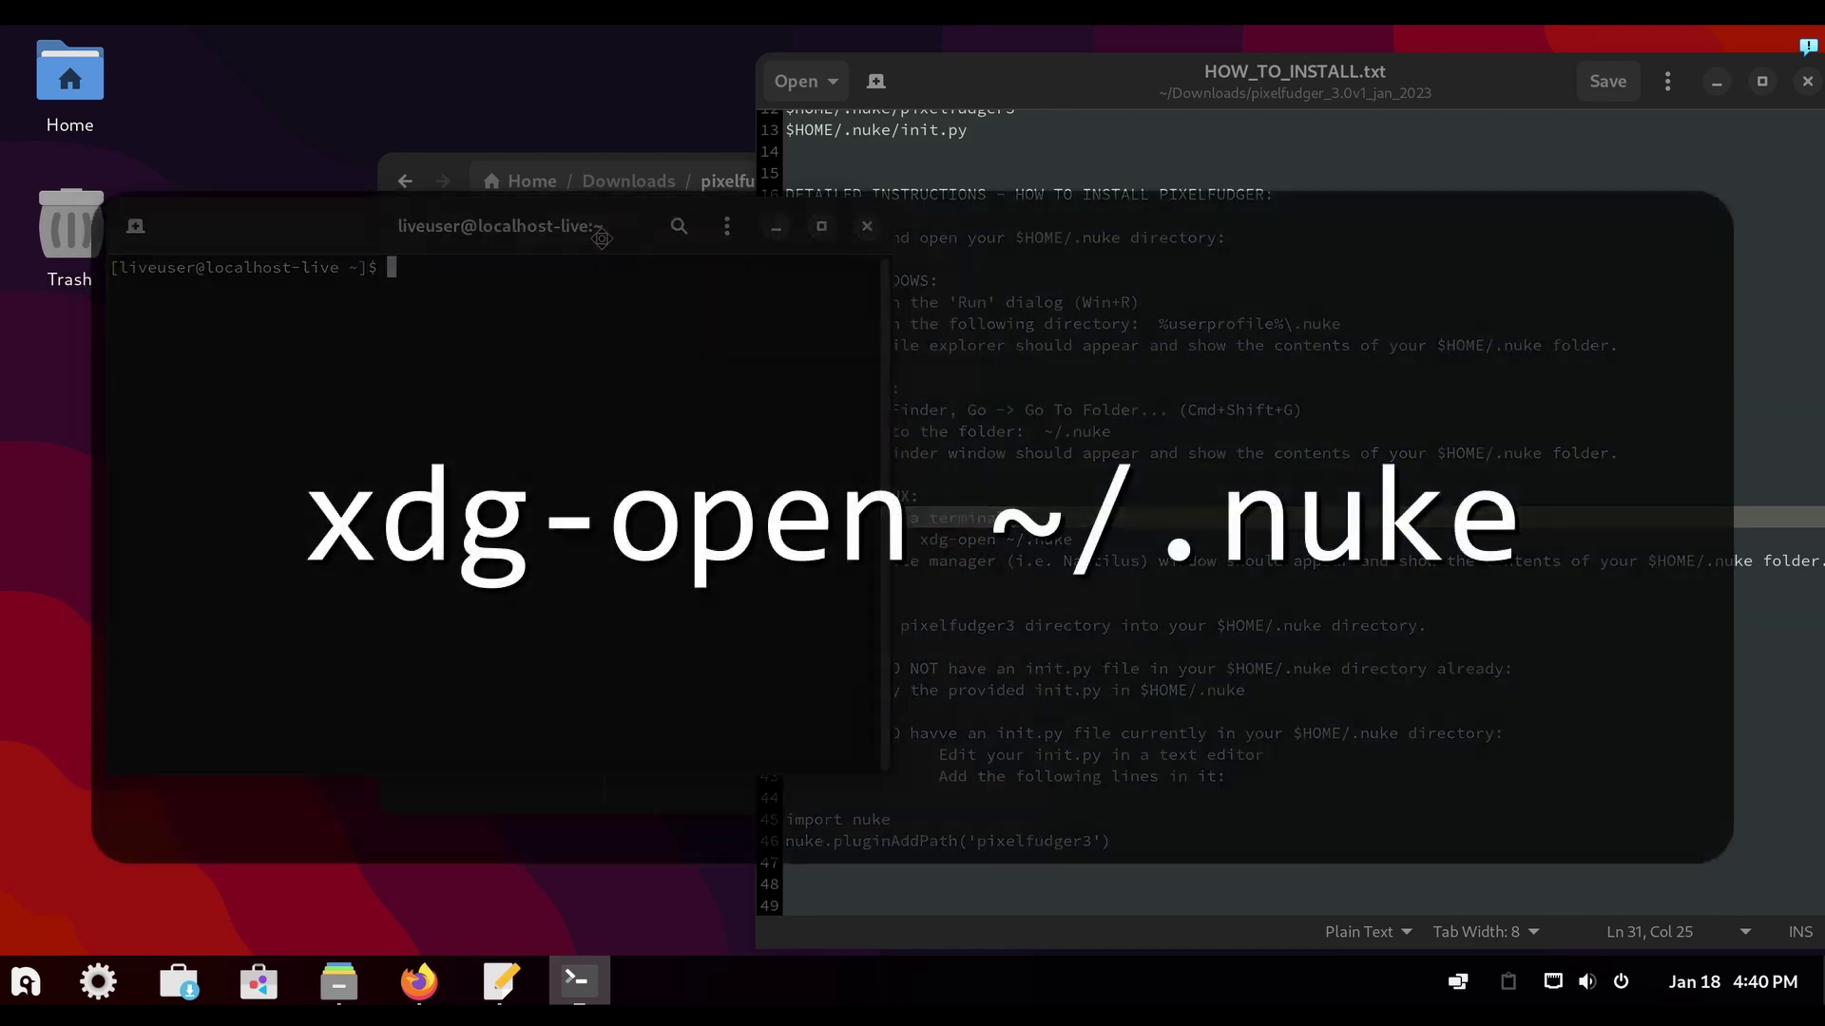
{"action": "left_click_drag", "start_coordinate": [601, 238], "coordinate": [512, 242]}
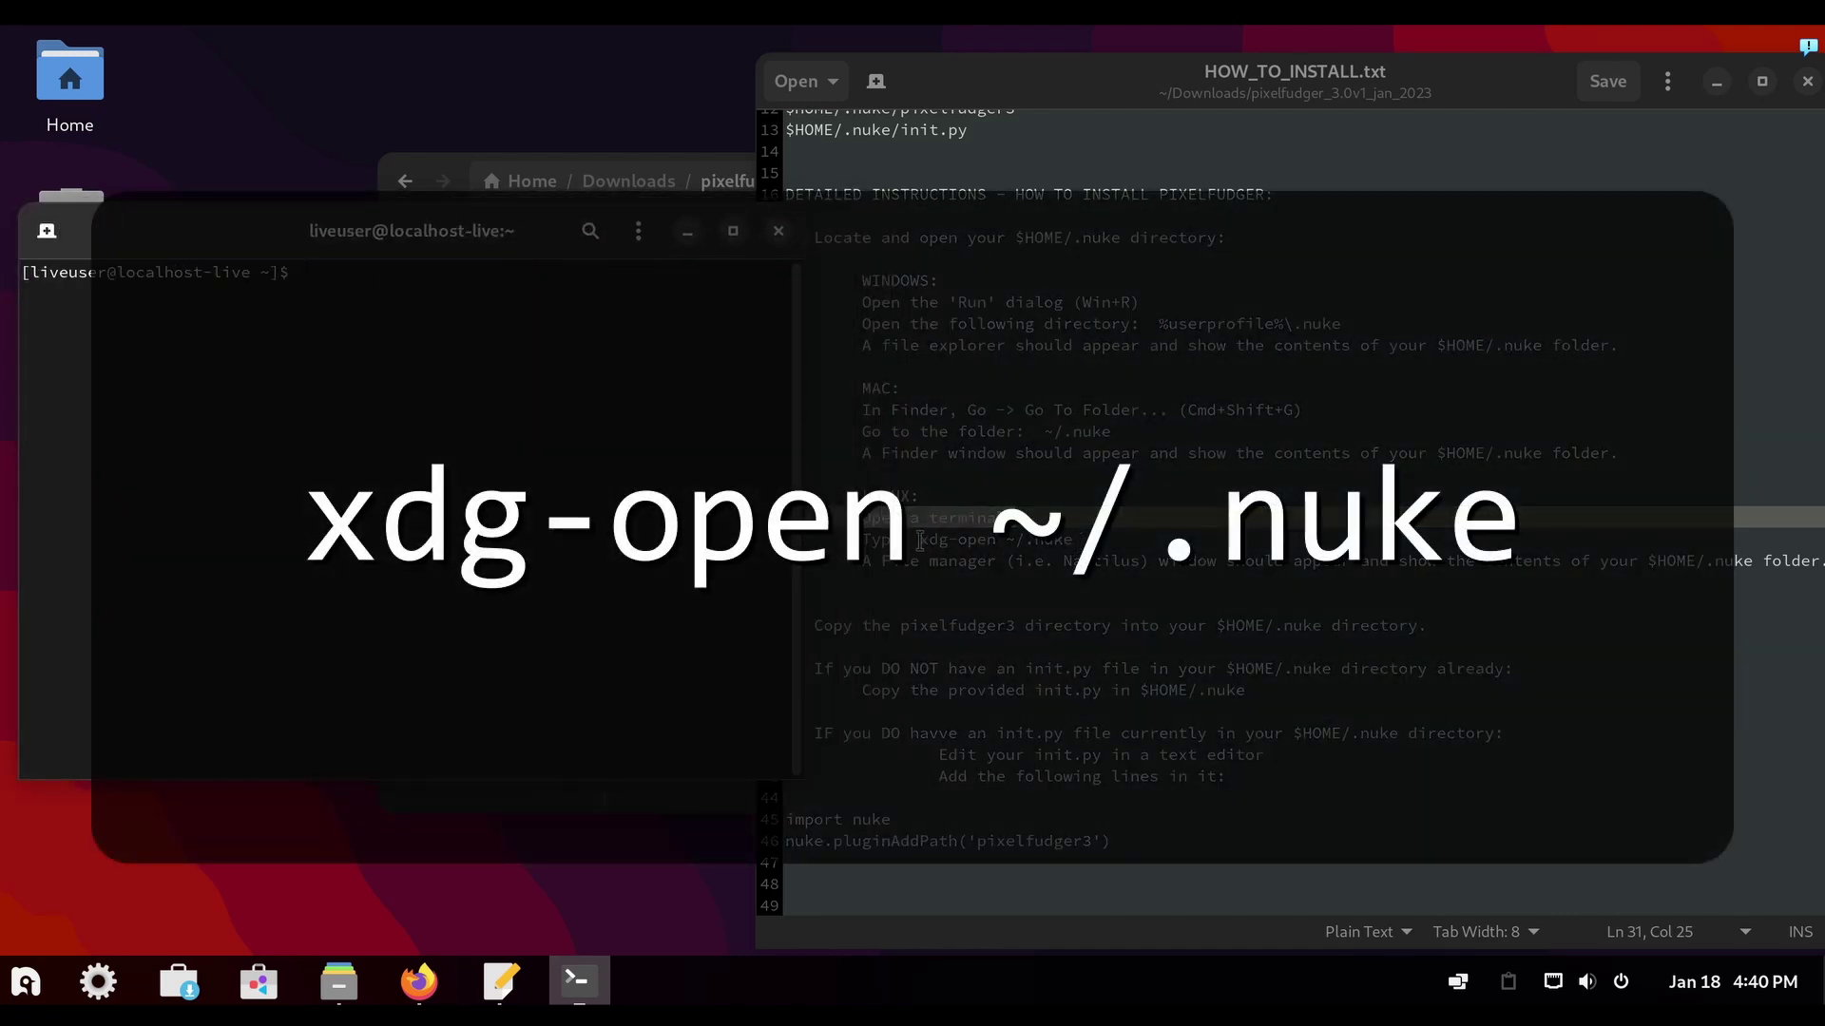
Copy the command xdg-open ~/.nuke from the instructions into the terminal and run it
{"action": "left_click_drag", "start_coordinate": [916, 542], "coordinate": [1077, 542]}
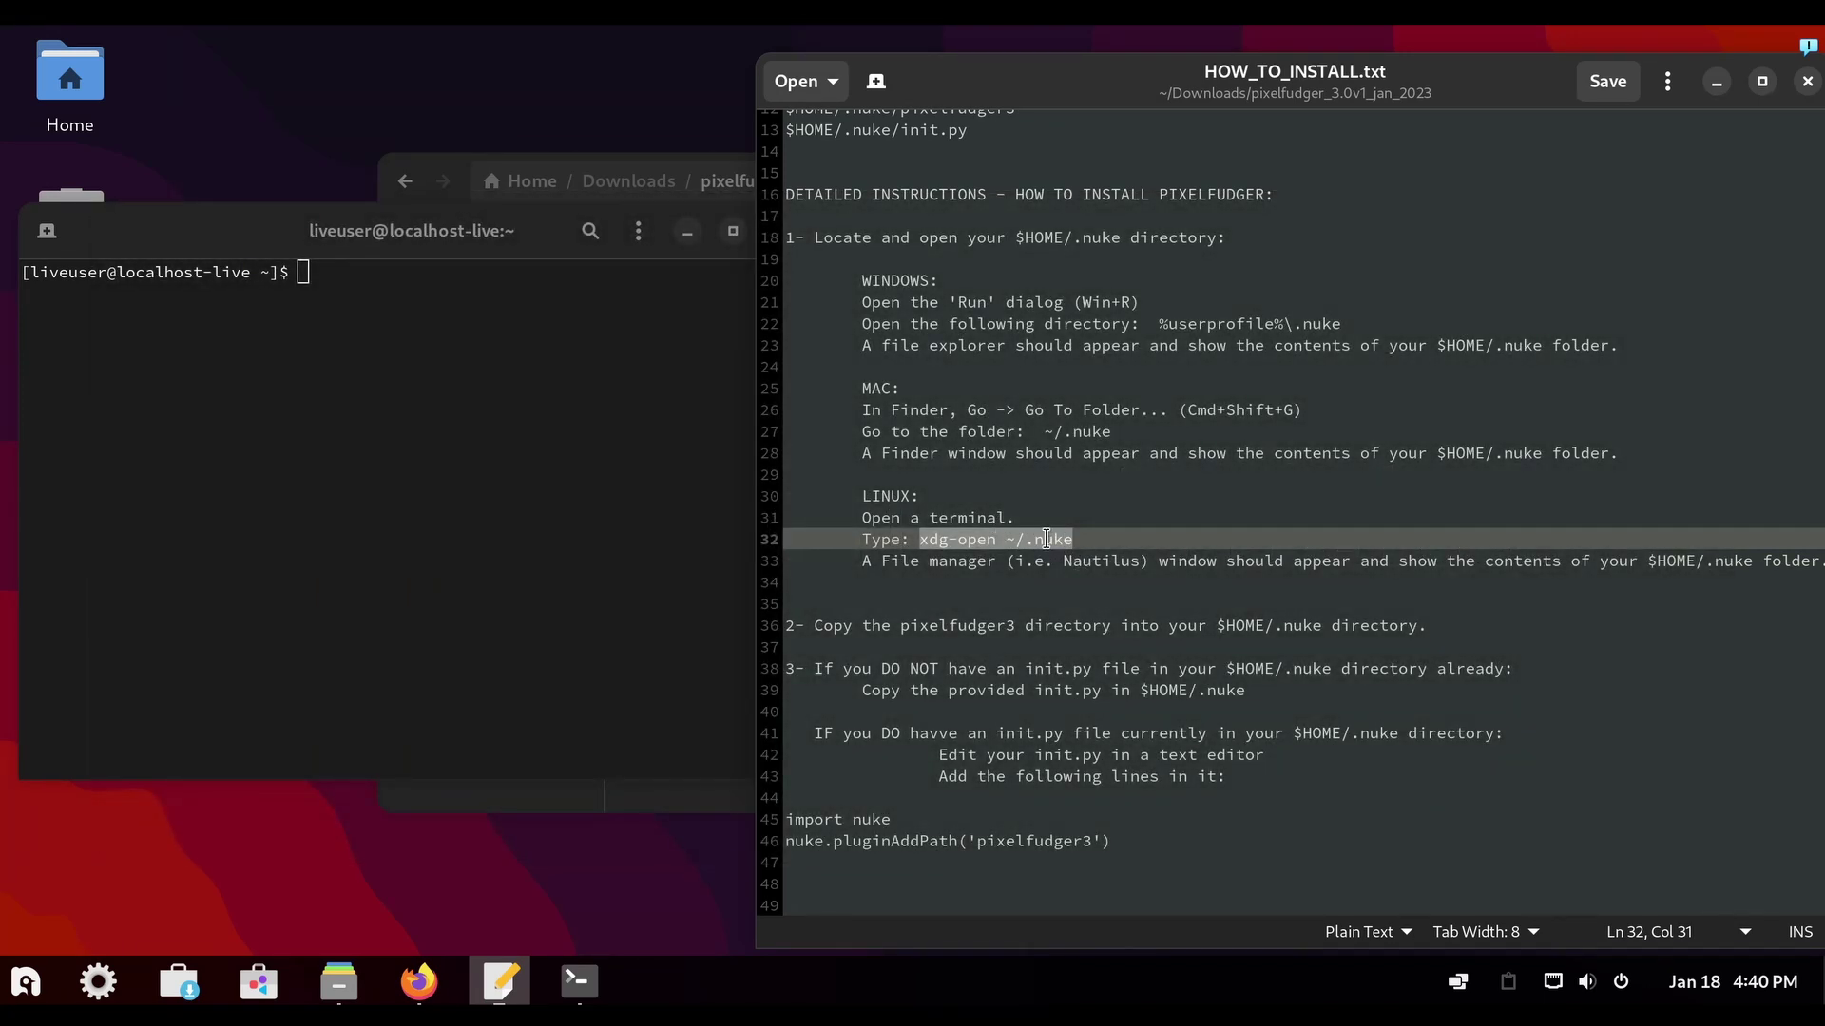
{"action": "left_click", "coordinate": [1053, 539]}
{"action": "left_click_drag", "start_coordinate": [1075, 539], "coordinate": [921, 539]}
{"action": "right_click", "coordinate": [942, 542]}
{"action": "left_click", "coordinate": [1004, 667]}
{"action": "left_click", "coordinate": [262, 388]}
{"action": "right_click", "coordinate": [271, 395]}
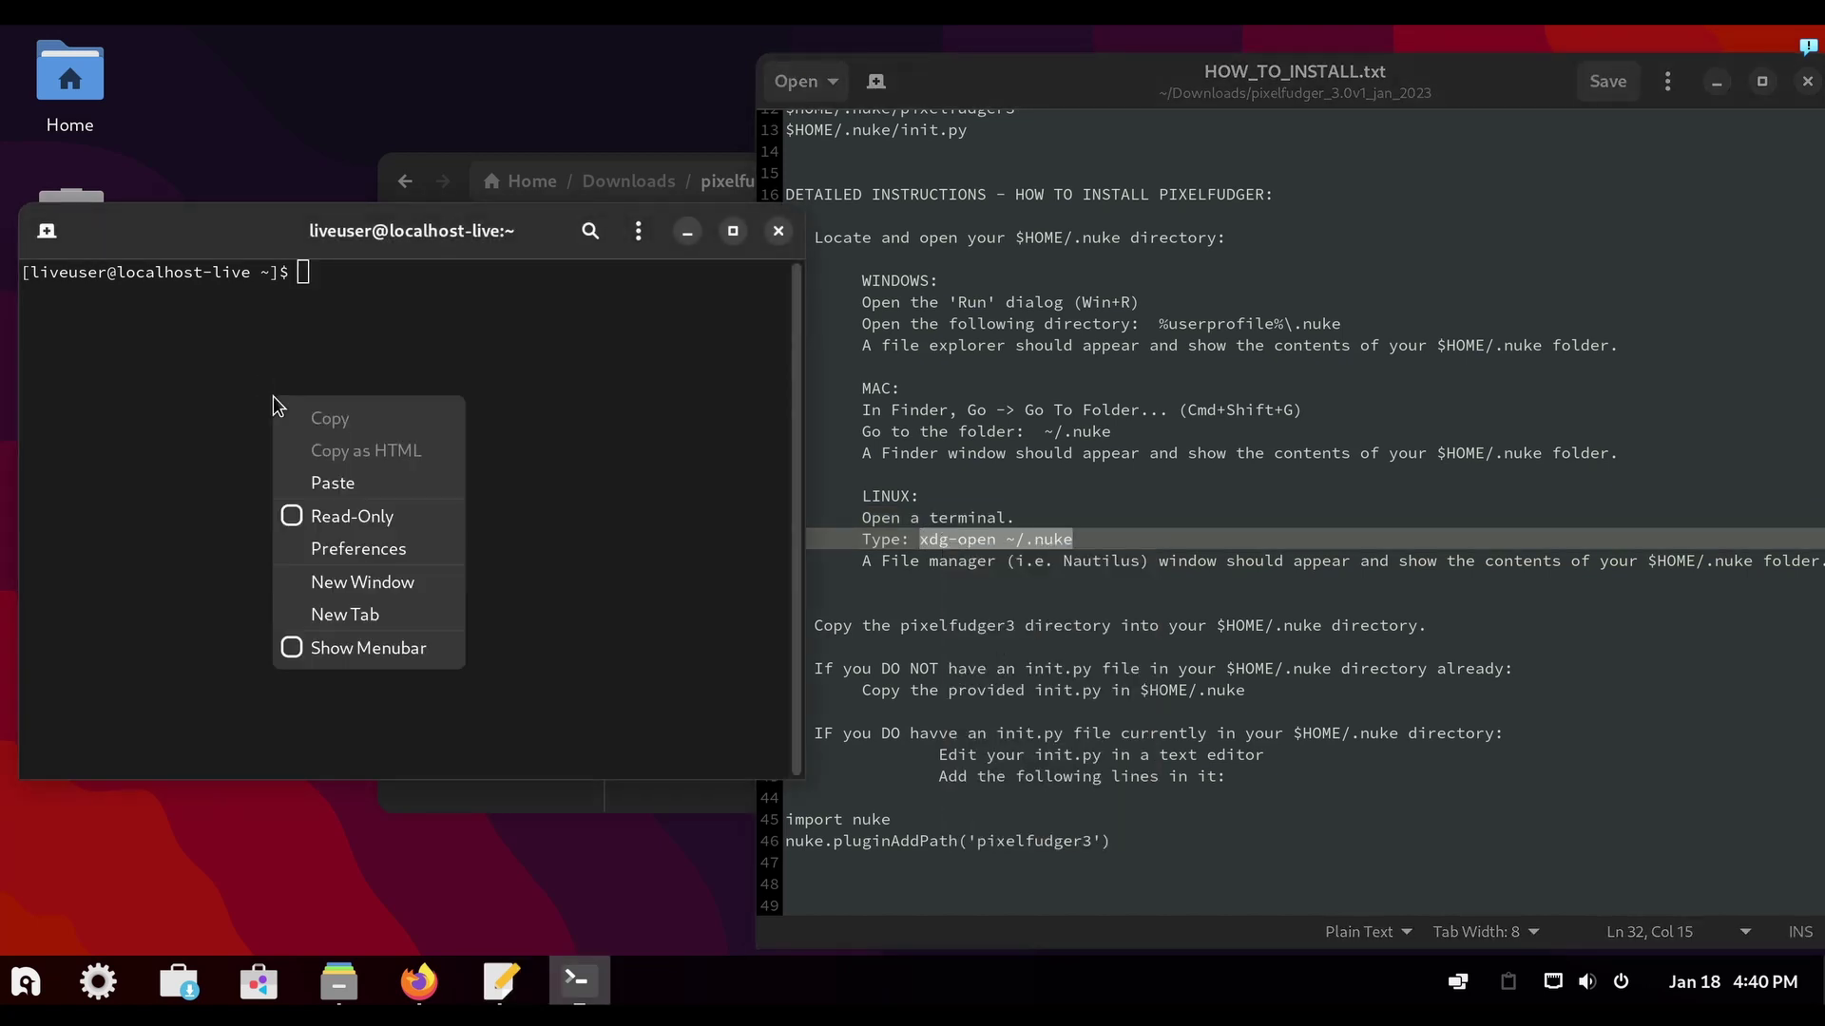
{"action": "left_click", "coordinate": [337, 477]}
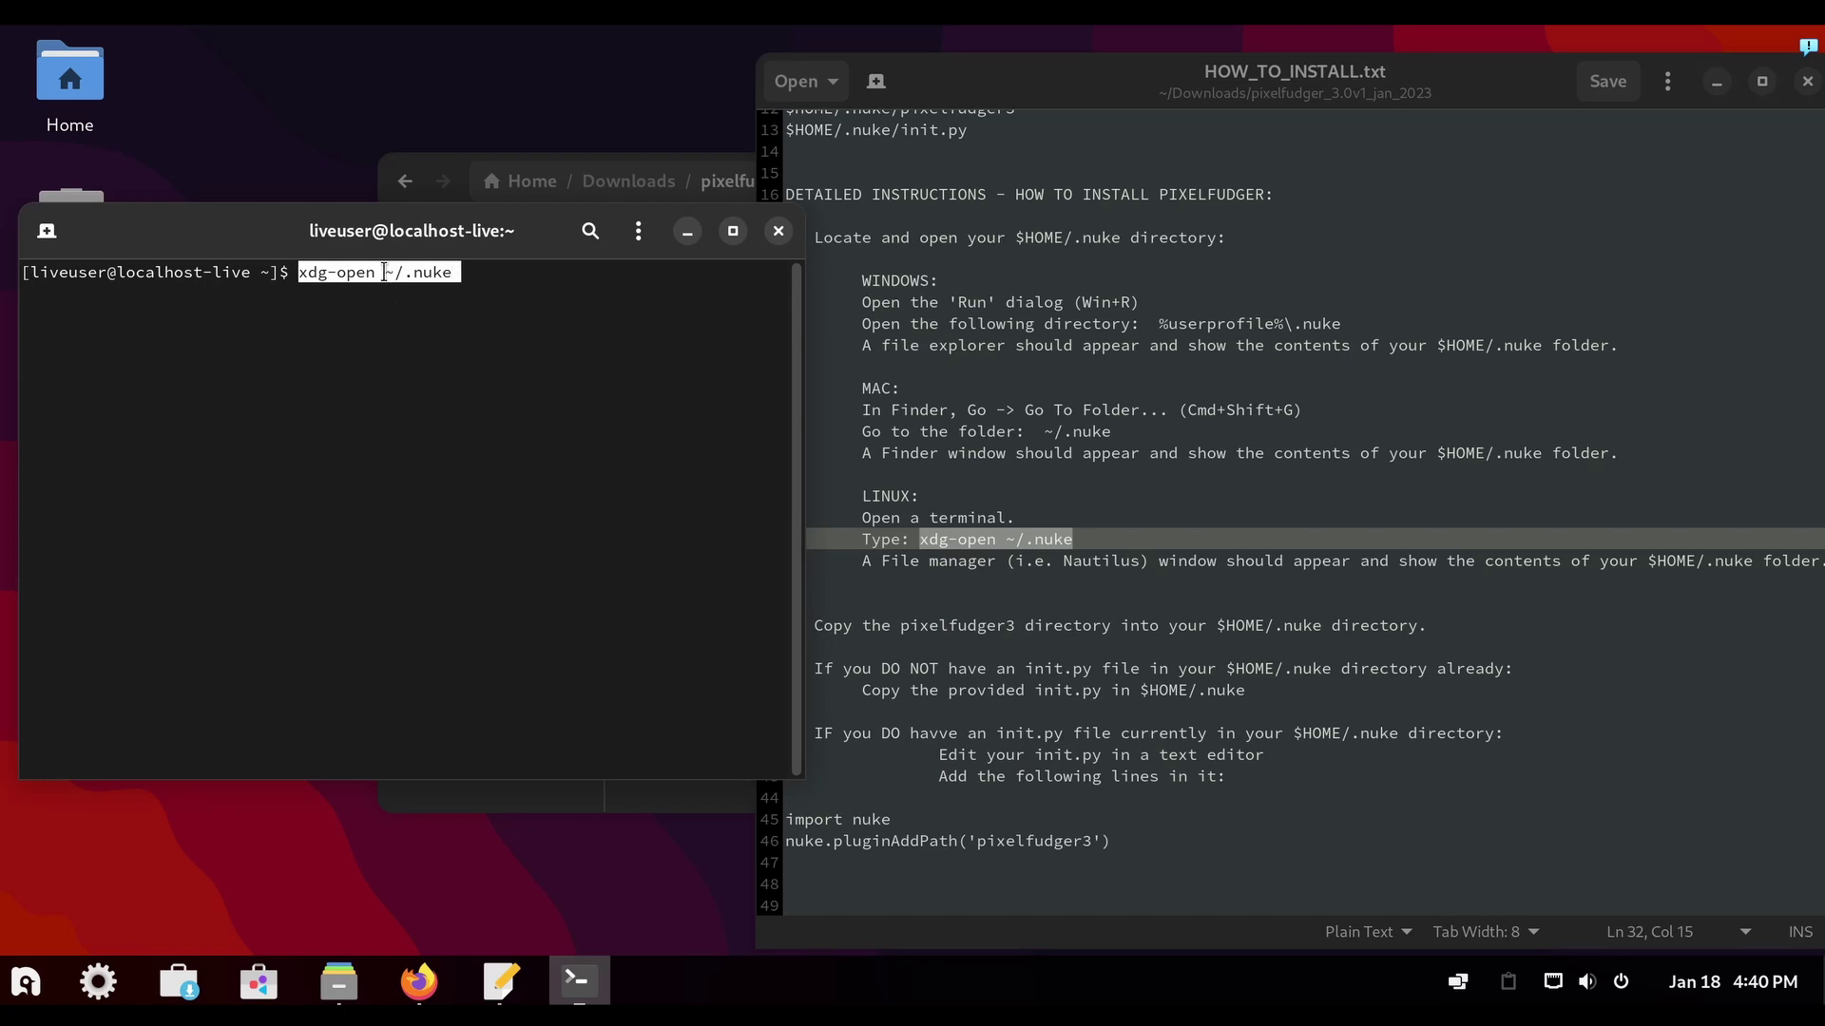
{"action": "key", "text": "Return"}
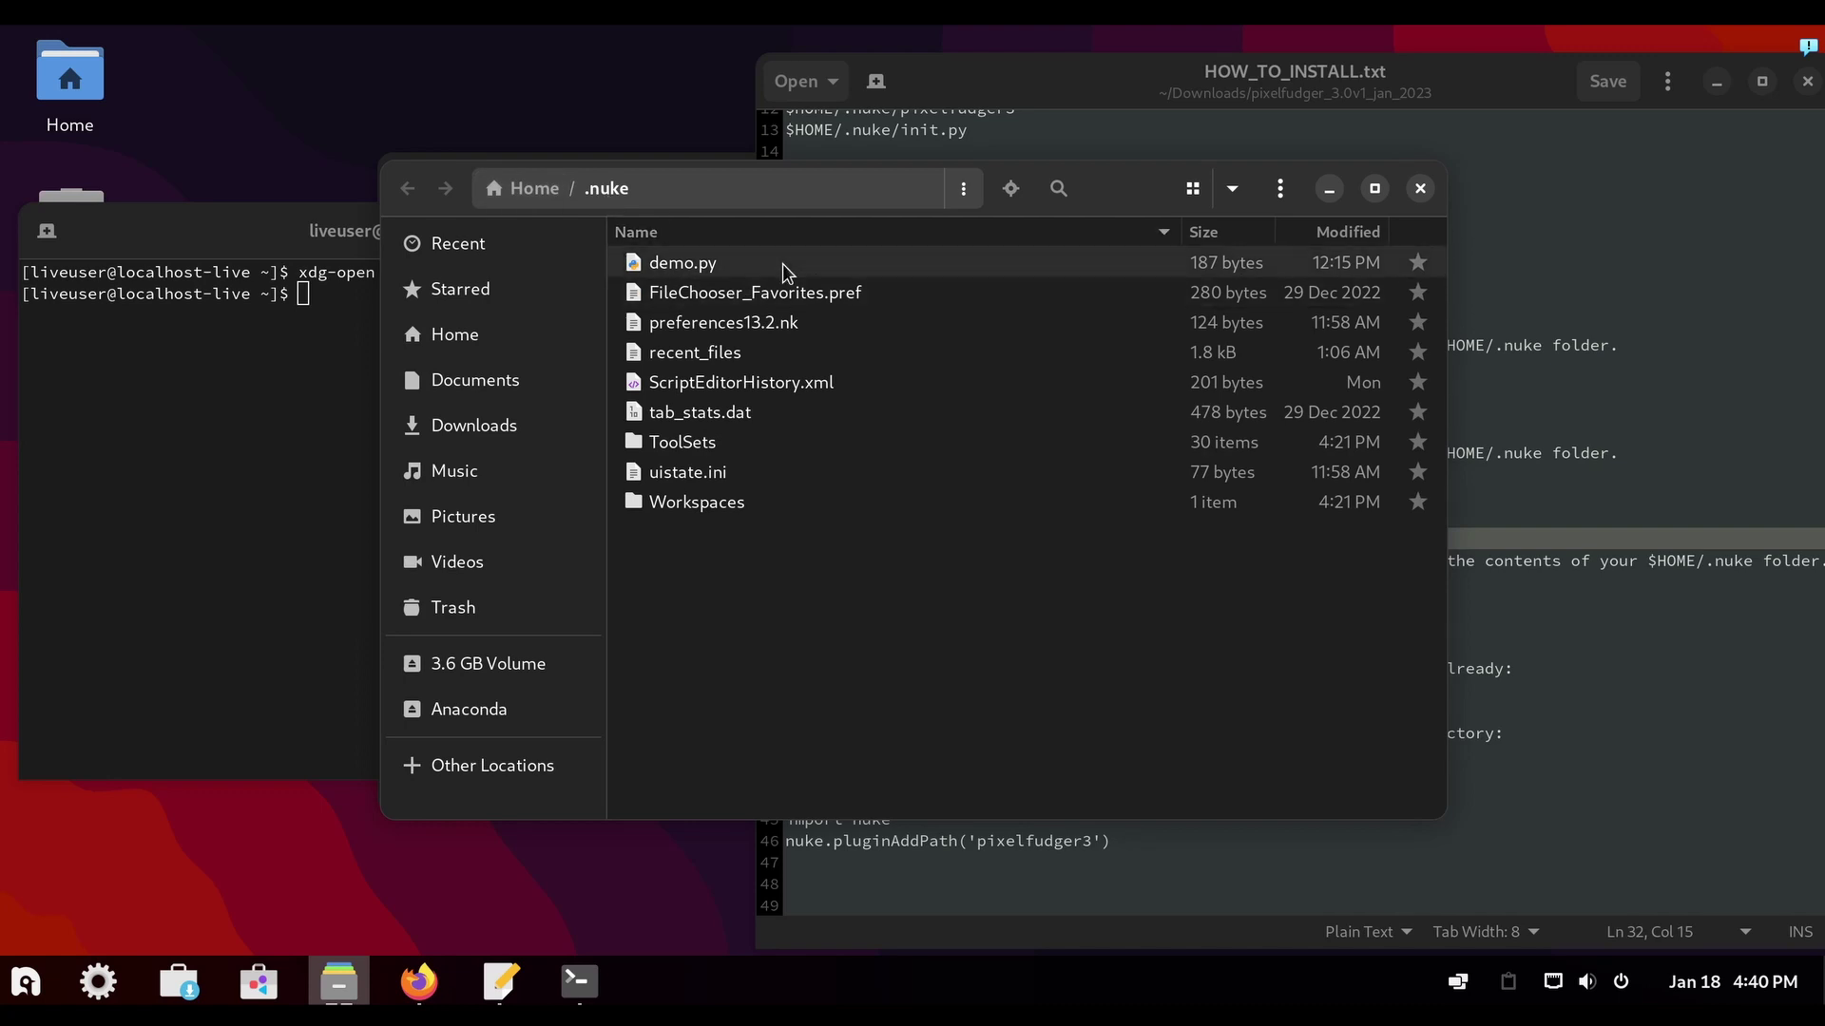
Close the terminal and move the .nuke folder window aside
{"action": "left_click", "coordinate": [258, 470]}
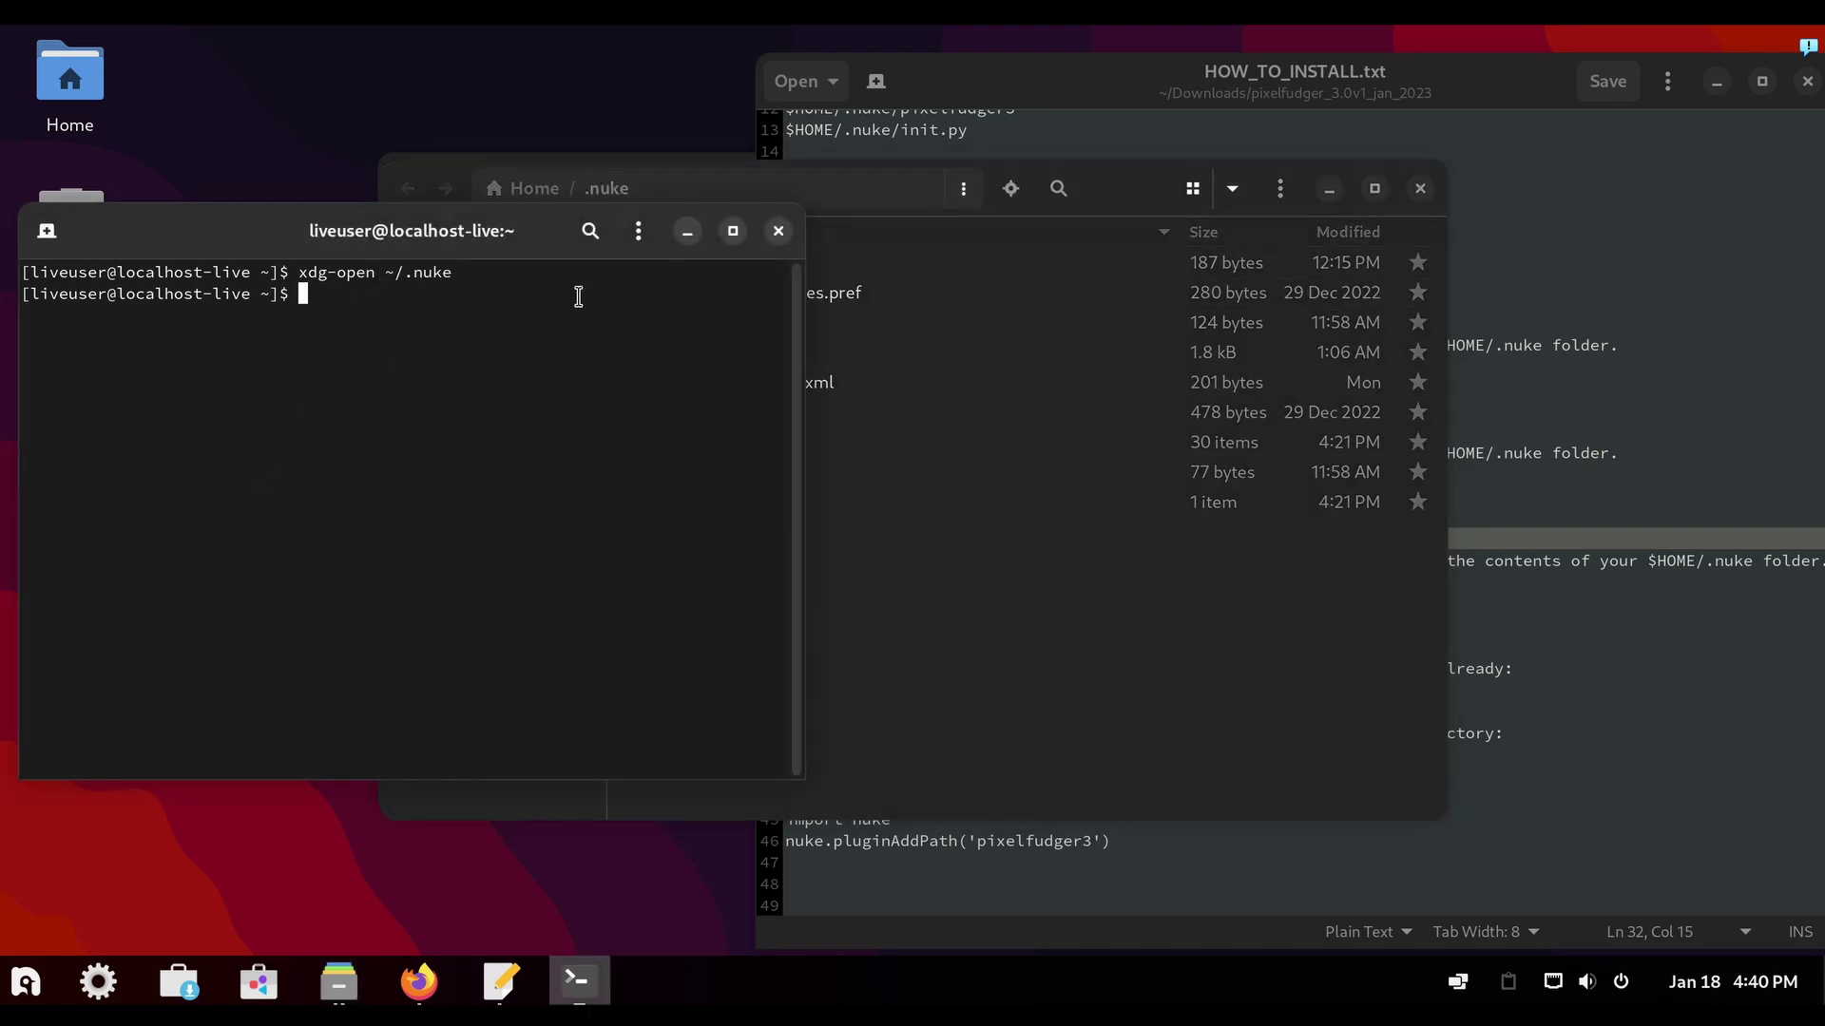
{"action": "left_click", "coordinate": [778, 232]}
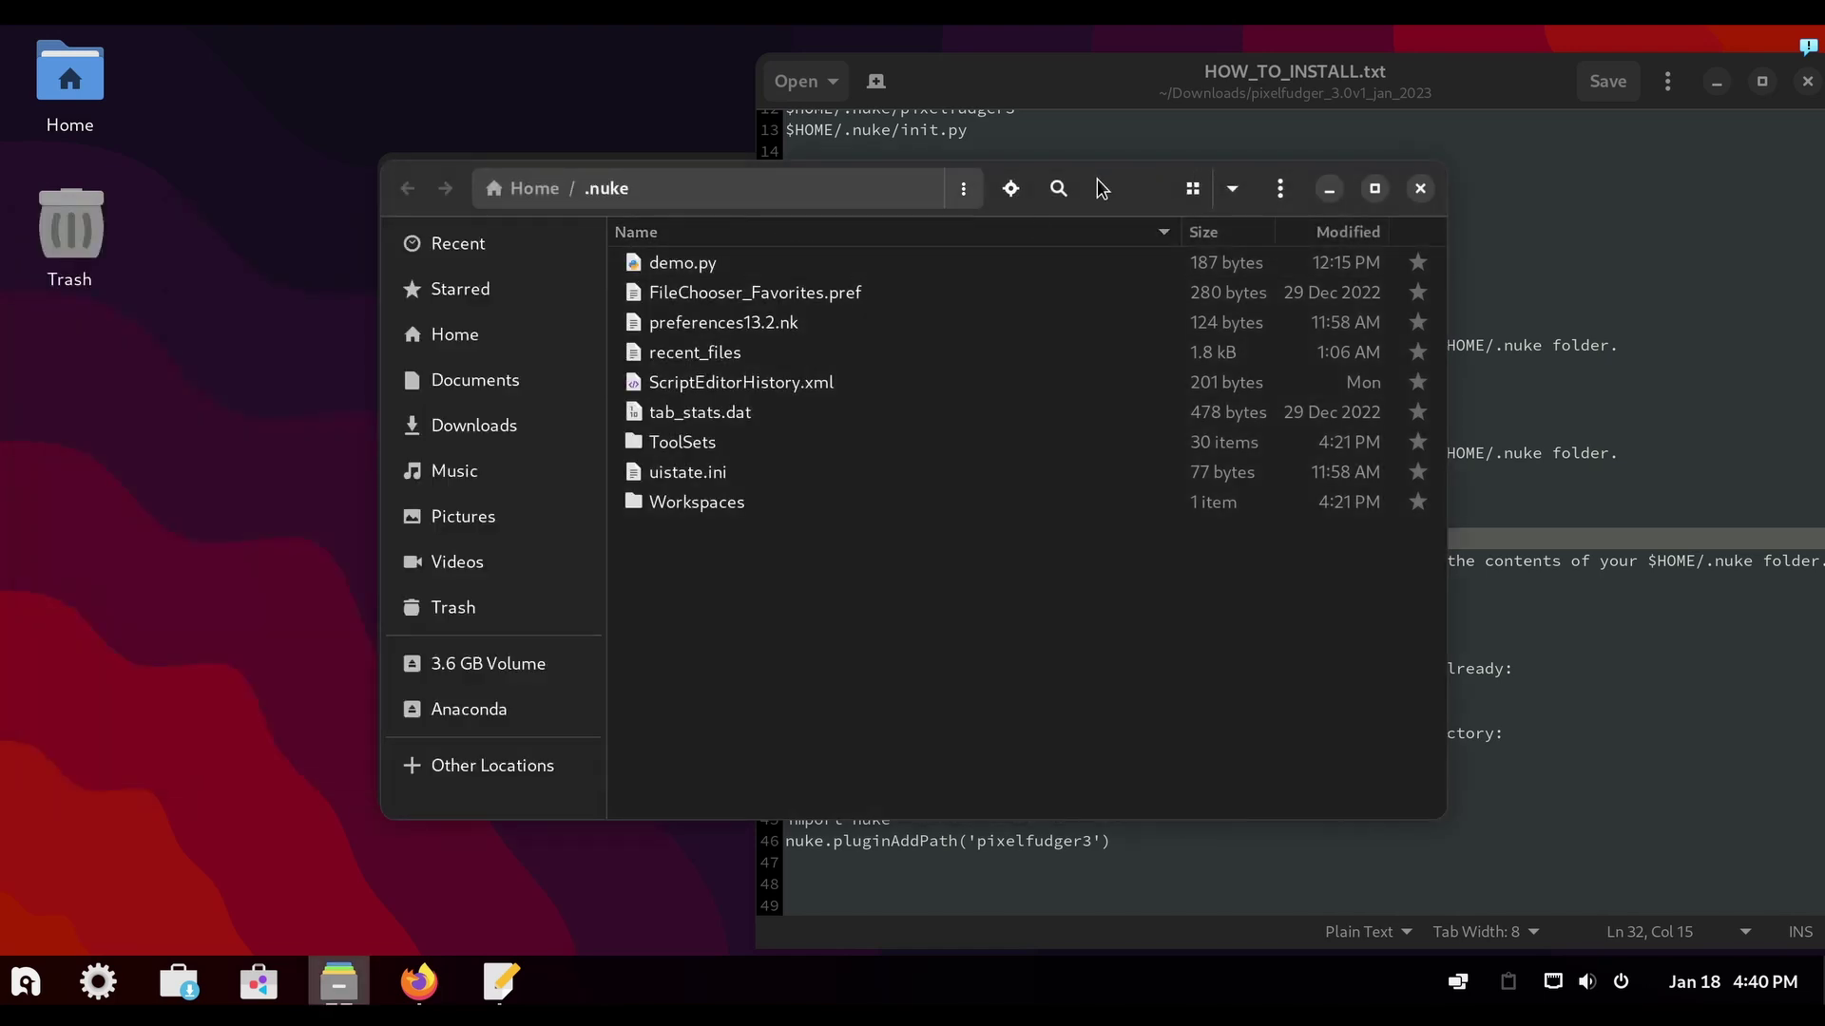
{"action": "left_click_drag", "start_coordinate": [1097, 183], "coordinate": [817, 182]}
Close HOW_TO_INSTALL.txt and place the pixelfudger_3.0v1_jan_2023 folder window beside the .nuke window
{"action": "left_click", "coordinate": [1293, 82]}
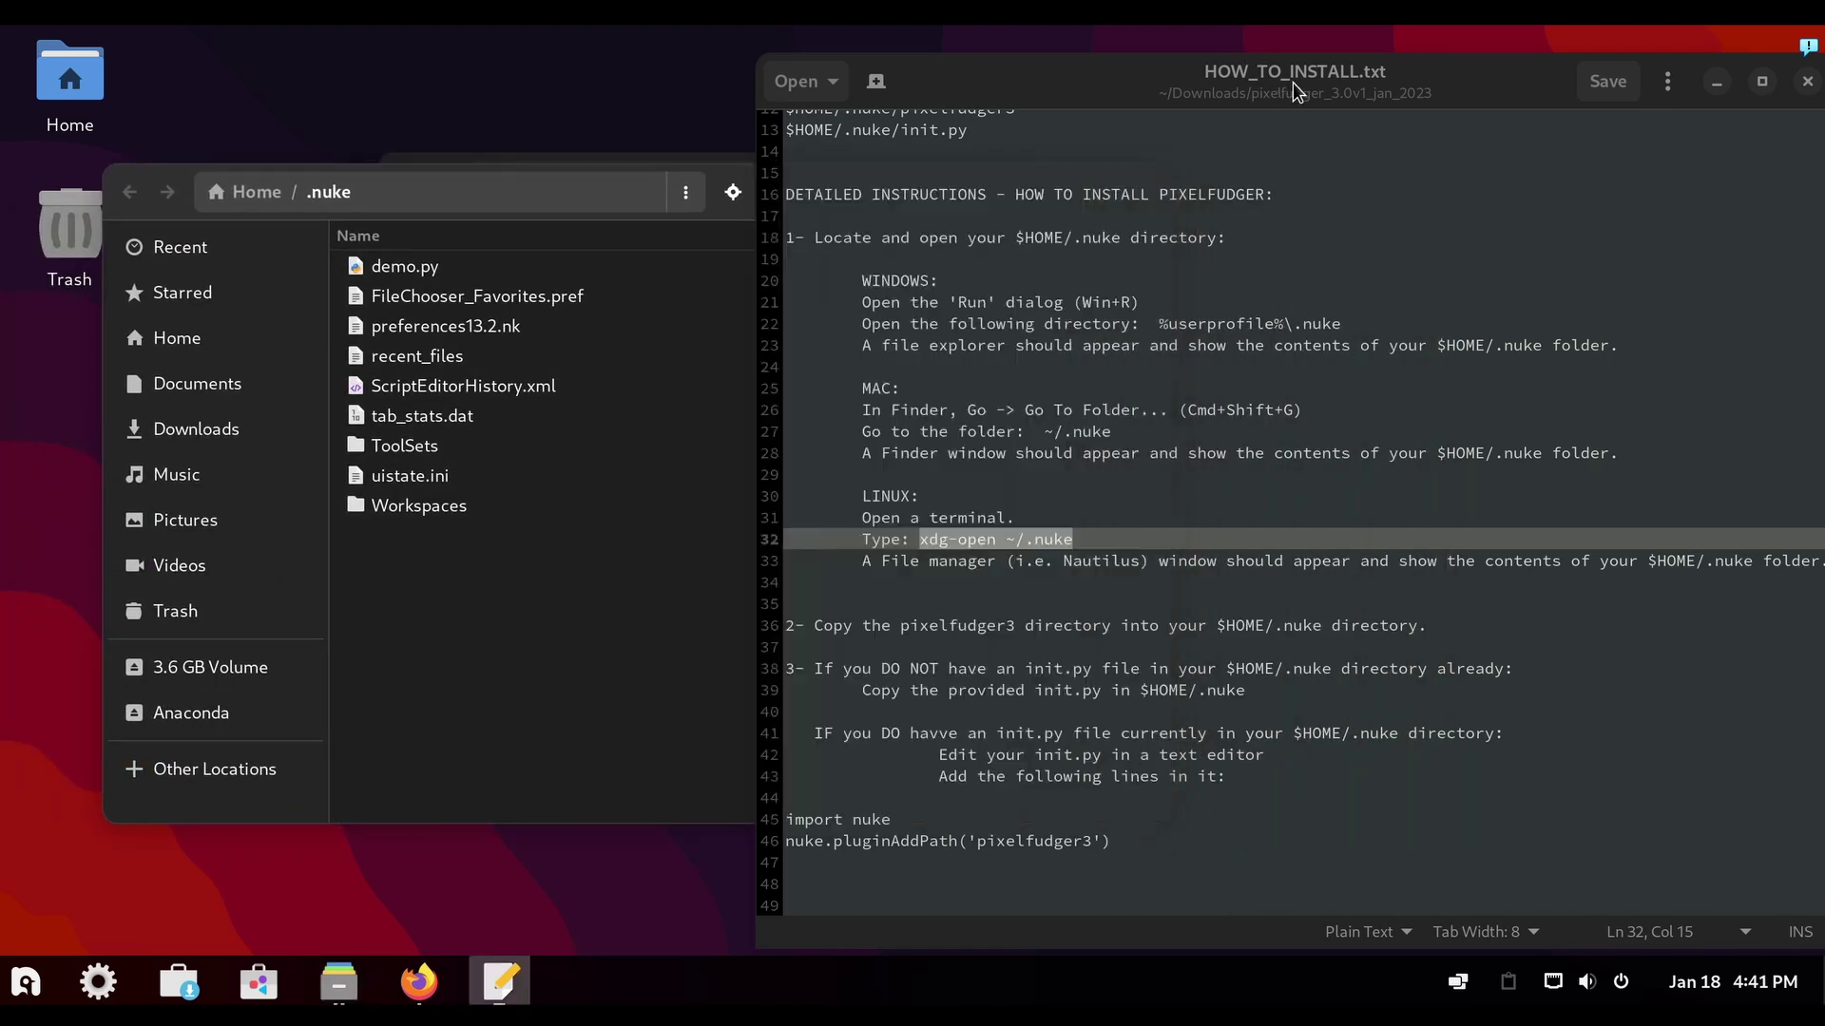
{"action": "left_click_drag", "start_coordinate": [1292, 82], "coordinate": [1133, 110]}
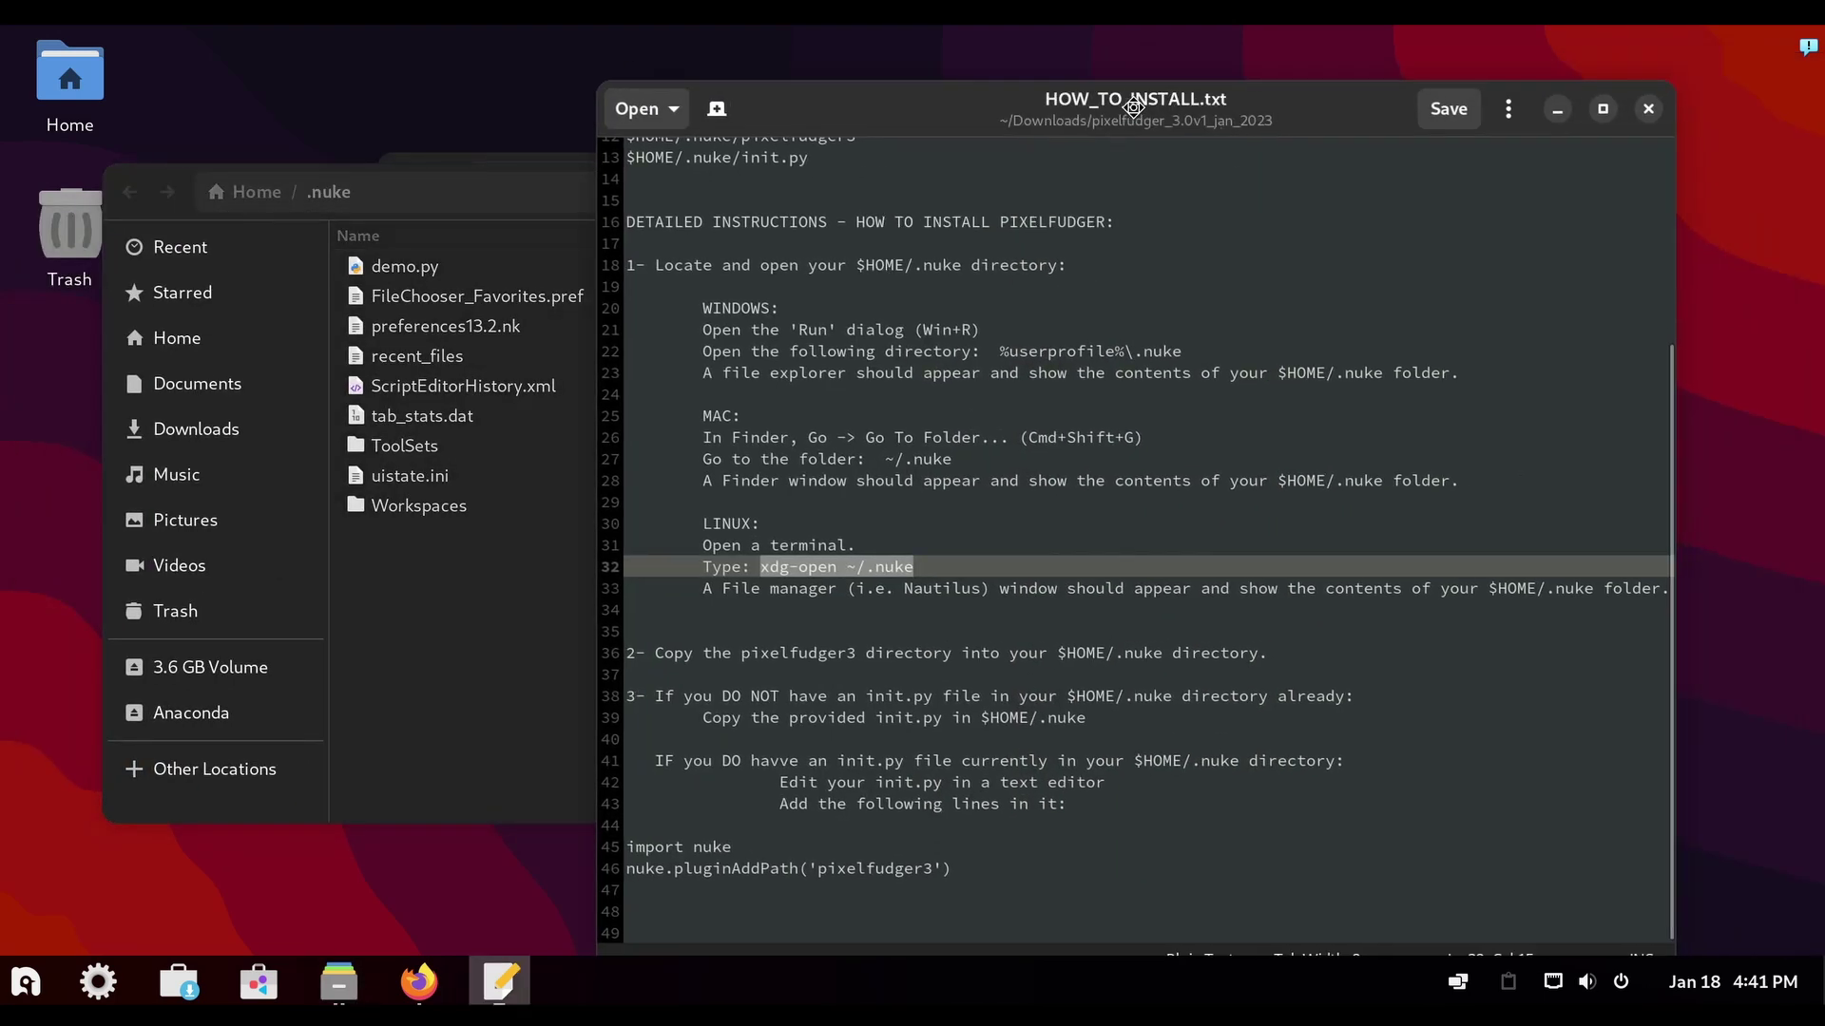
{"action": "left_click", "coordinate": [1650, 110]}
{"action": "left_click", "coordinate": [1230, 387]}
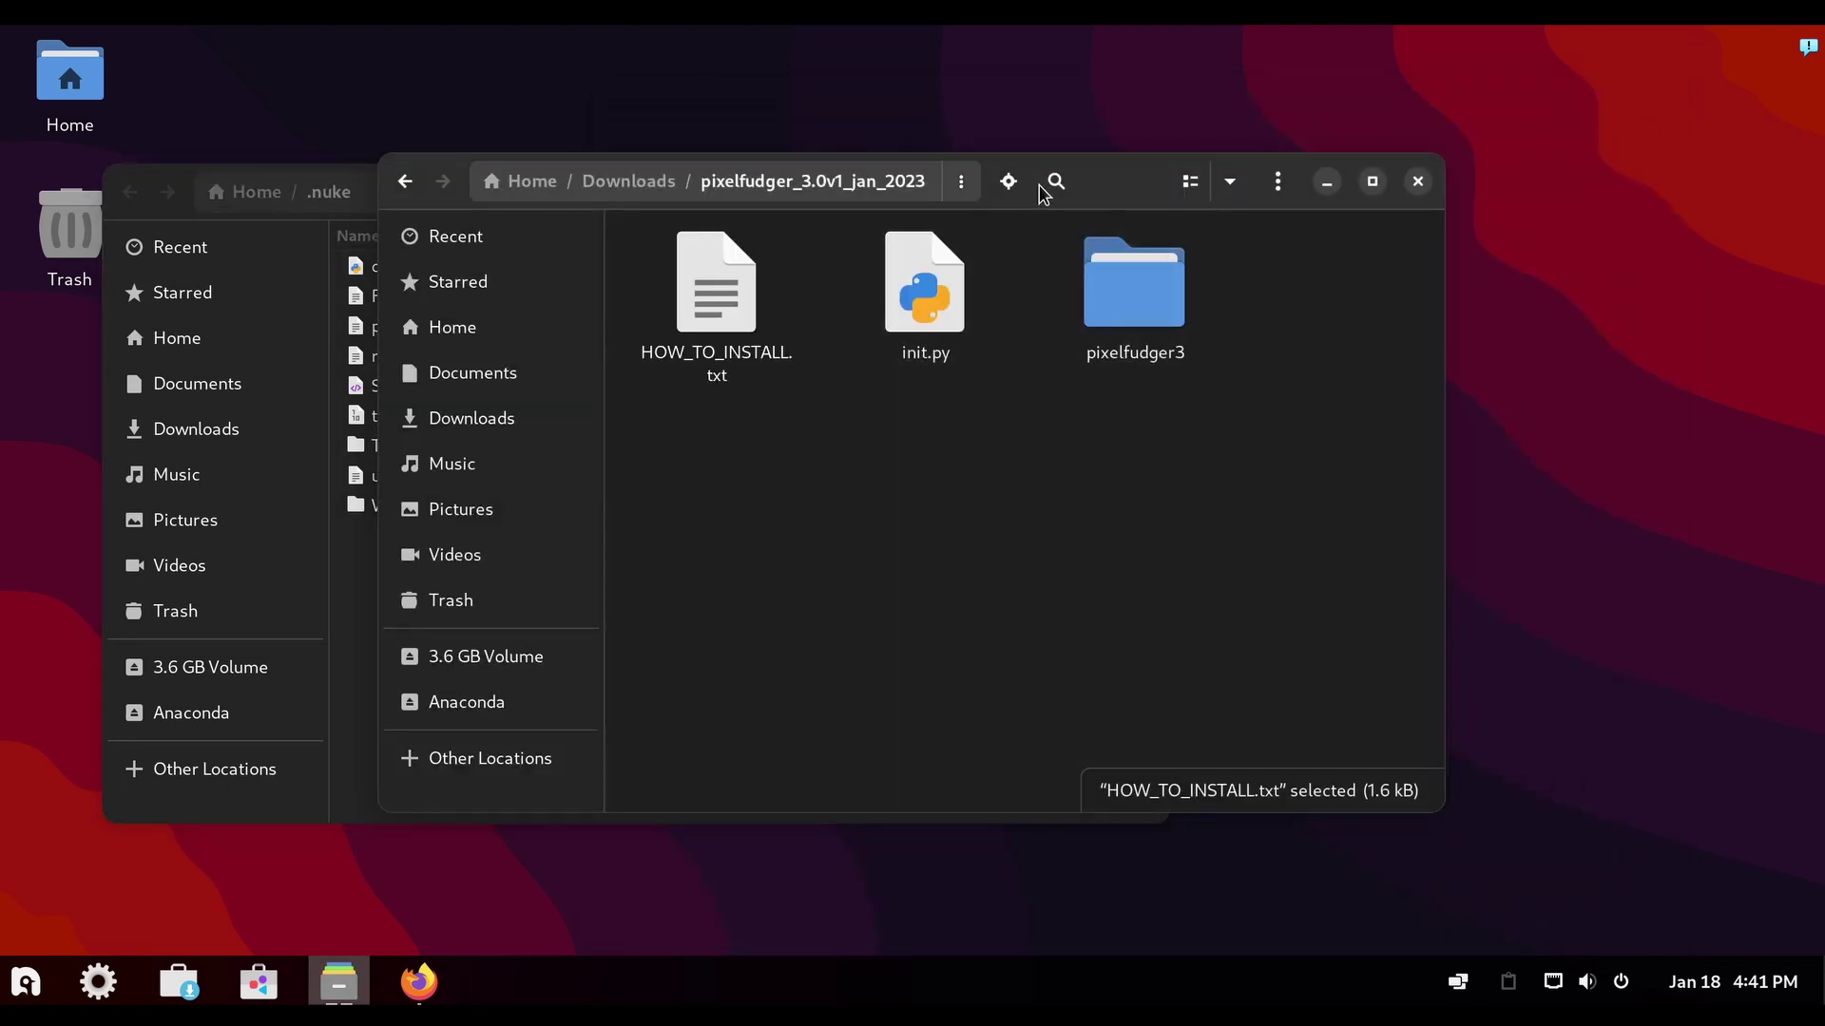
{"action": "left_click_drag", "start_coordinate": [1039, 191], "coordinate": [1537, 201]}
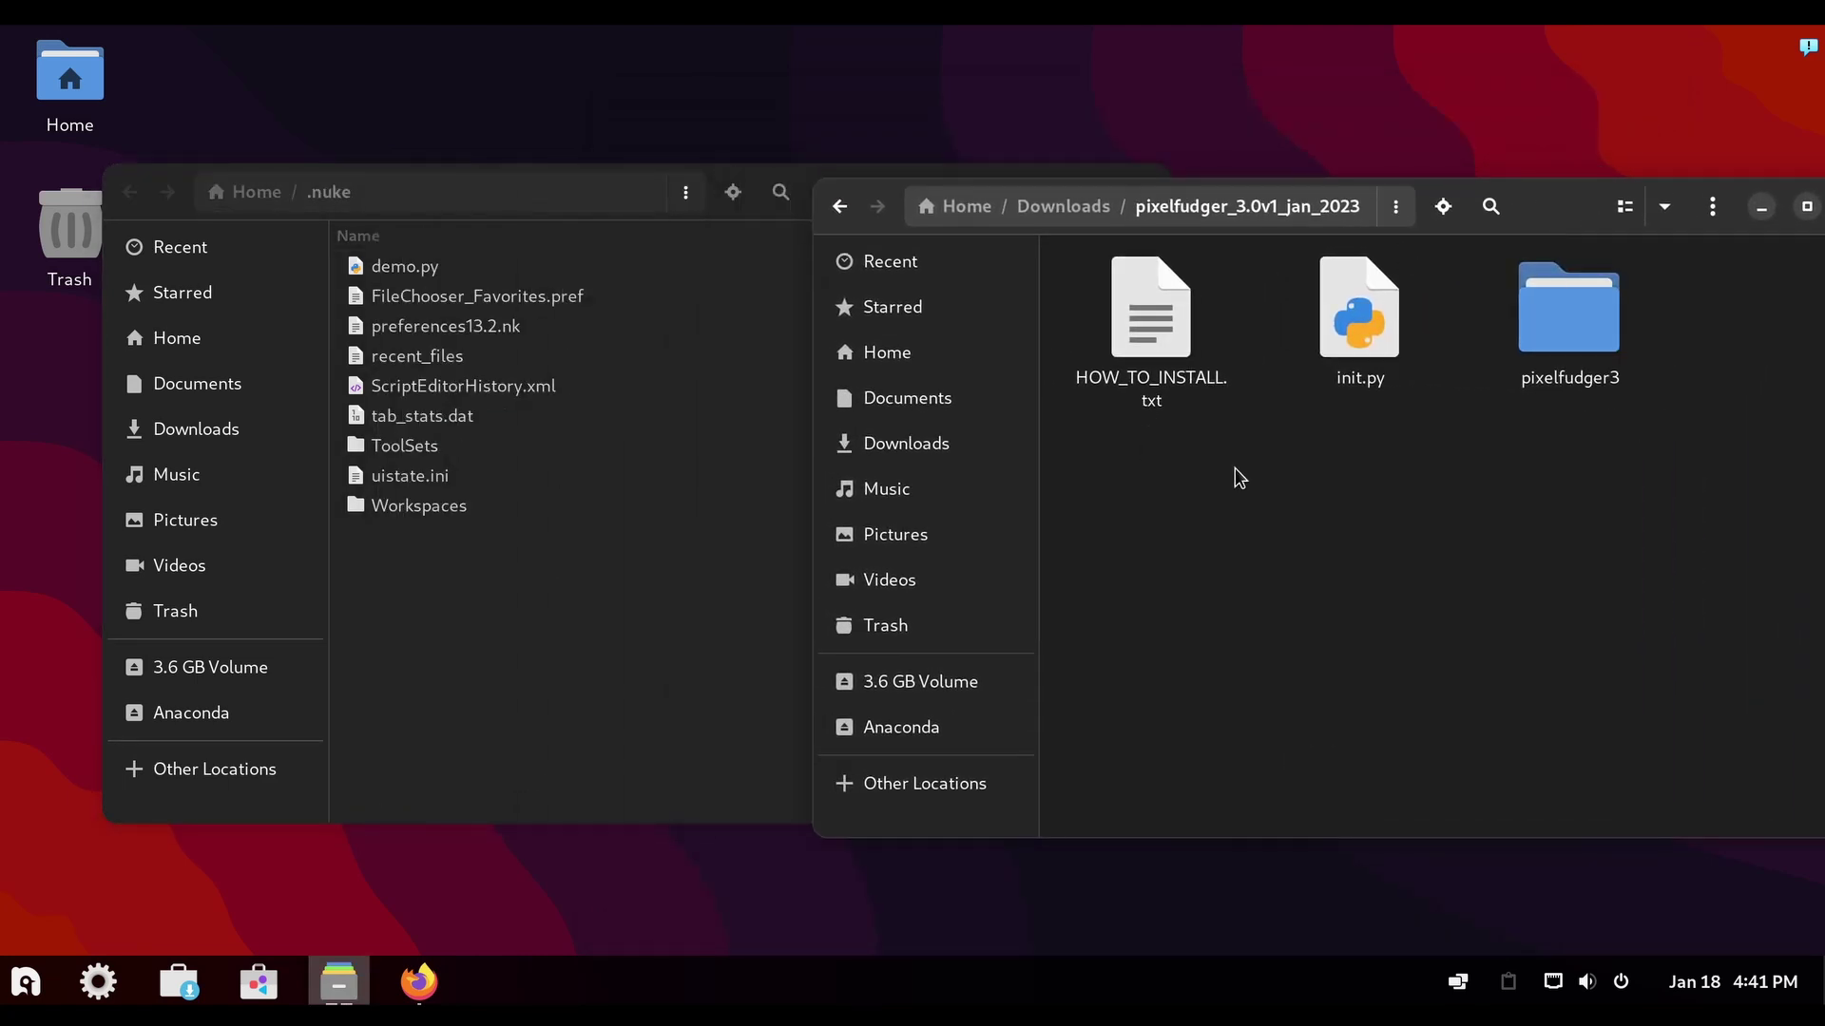
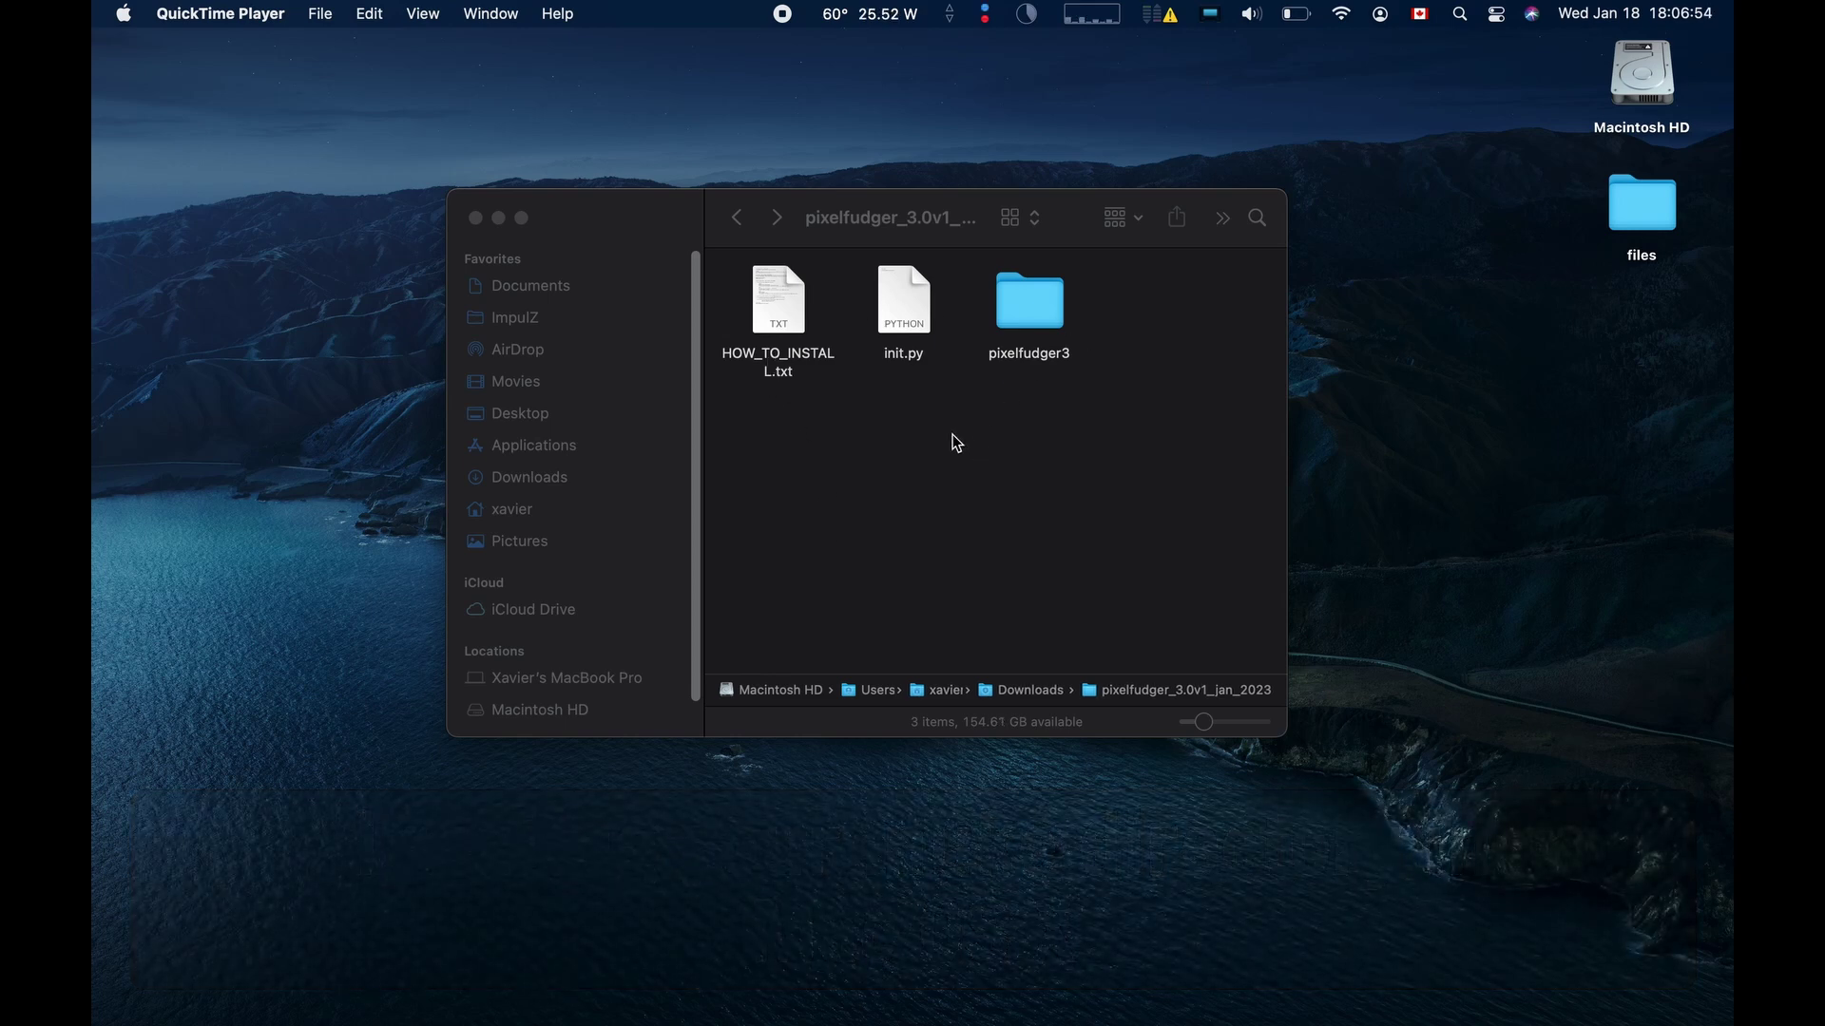
On the Mac, open HOW_TO_INSTALL.txt from the pixelfudger_3.0v1_jan_2023 folder in Finder
{"action": "left_click", "coordinate": [918, 480]}
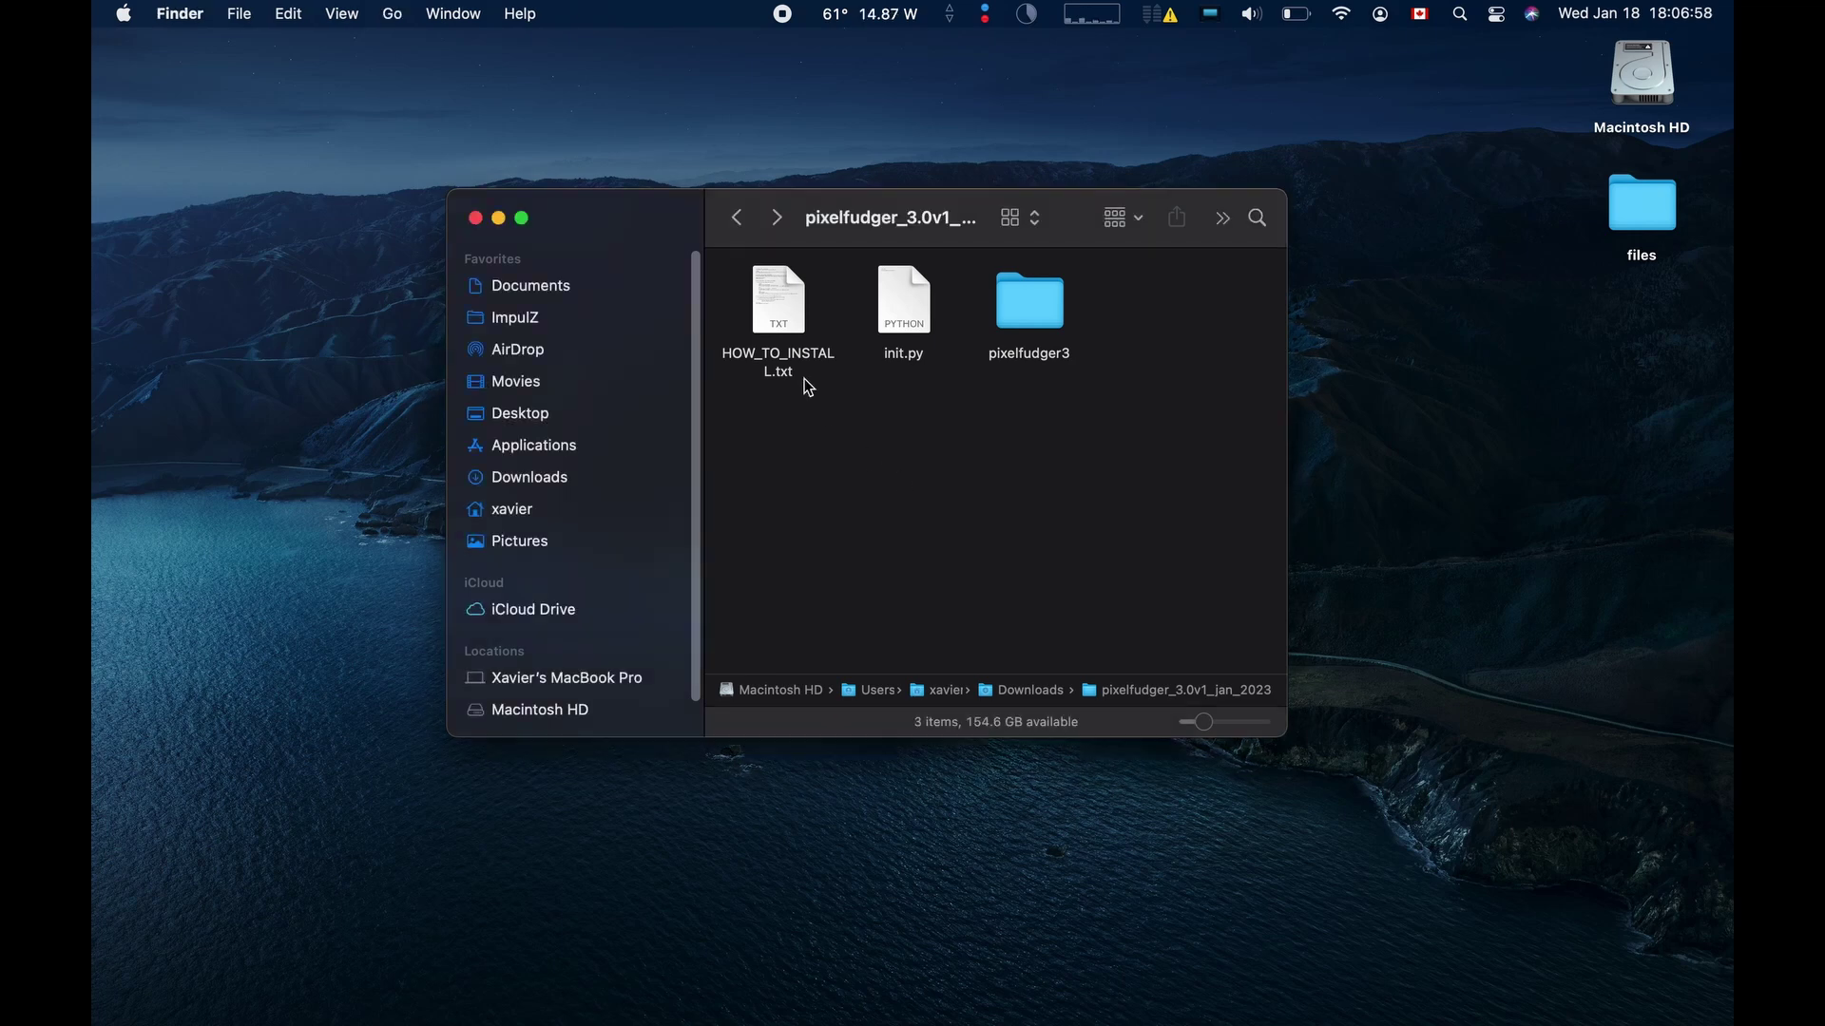
{"action": "double_click", "coordinate": [776, 314]}
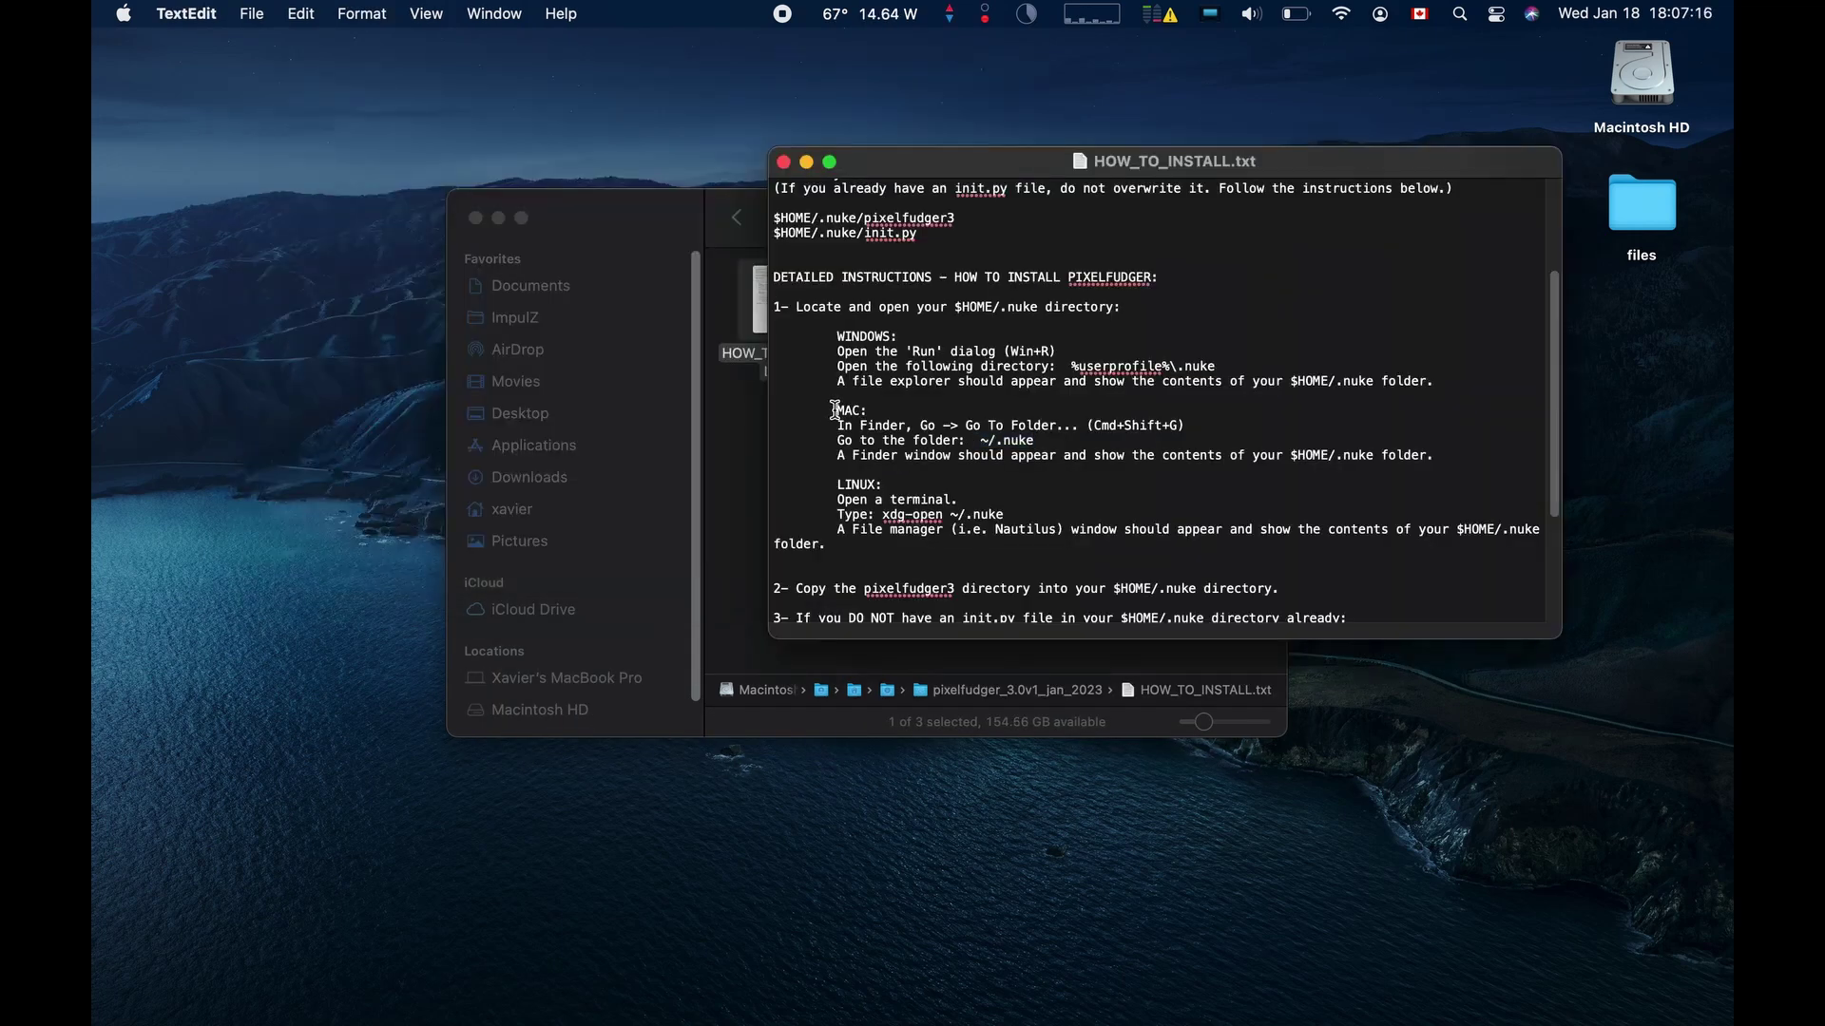
Copy the folder path ~/.nuke from the MAC section of HOW_TO_INSTALL.txt and close the file
{"action": "left_click_drag", "start_coordinate": [835, 408], "coordinate": [1047, 456]}
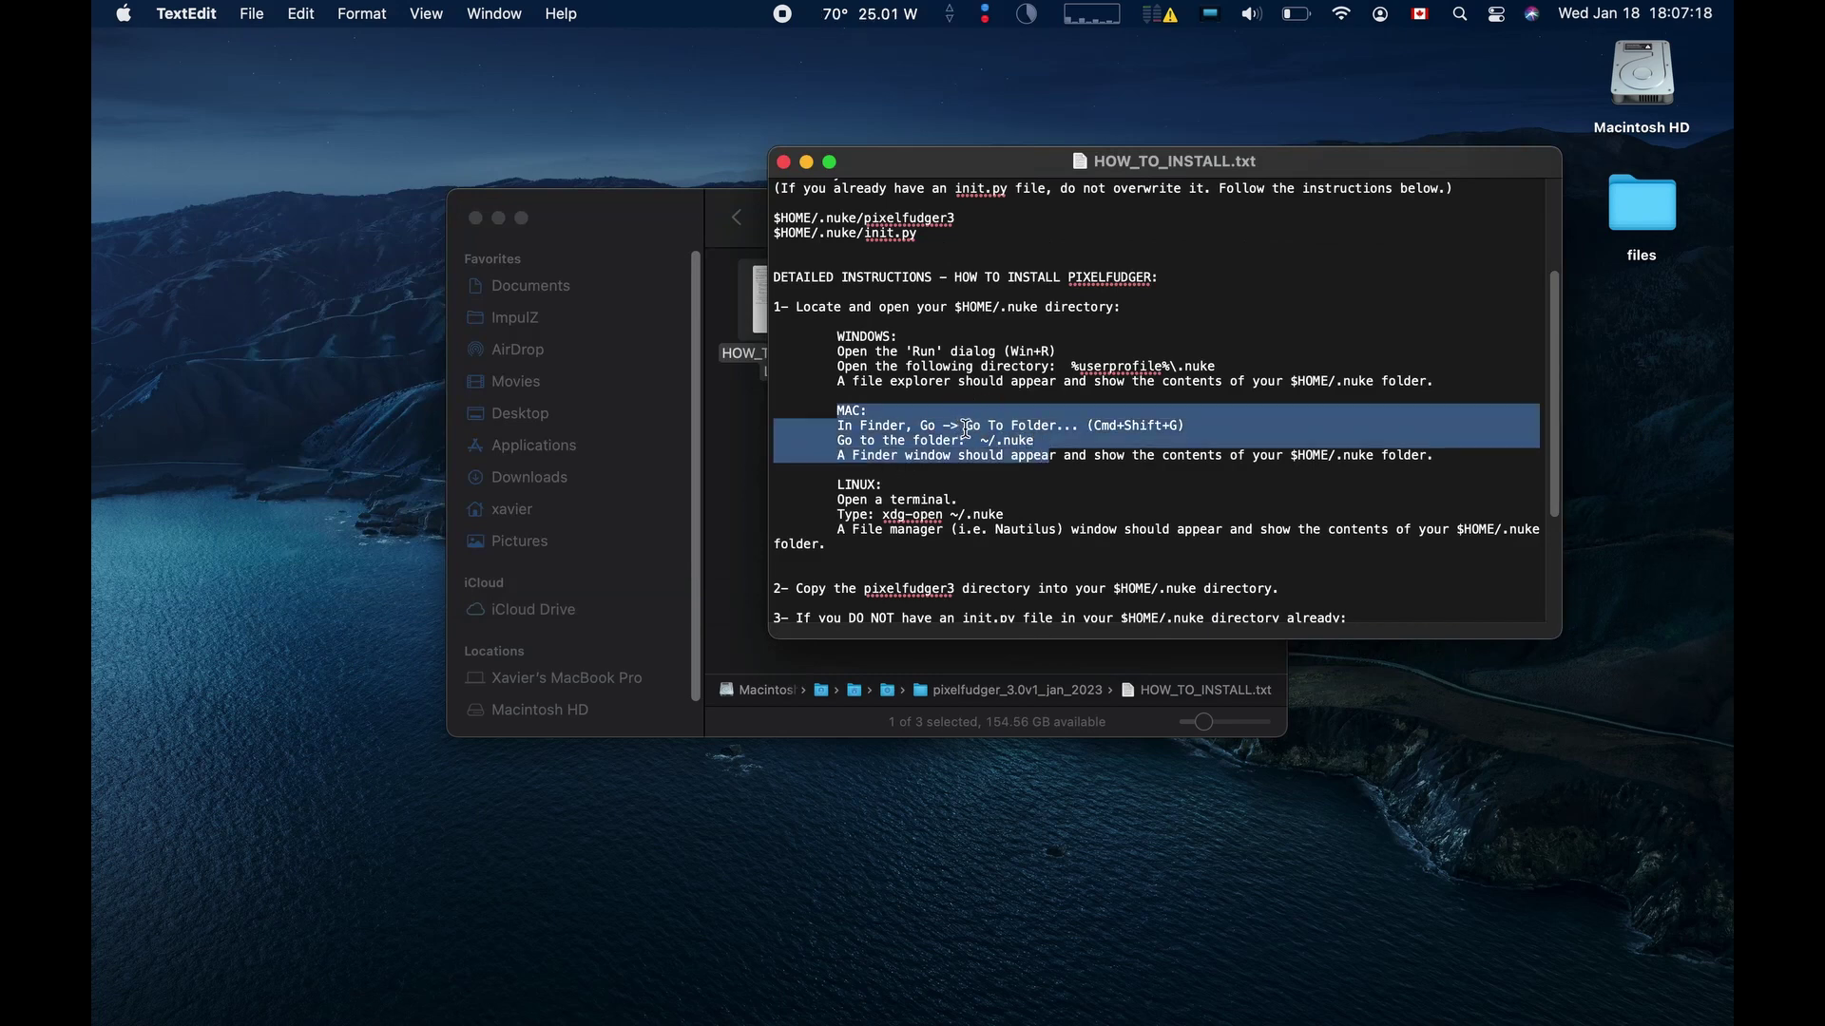
{"action": "left_click", "coordinate": [1039, 439]}
{"action": "left_click_drag", "start_coordinate": [1039, 439], "coordinate": [984, 437]}
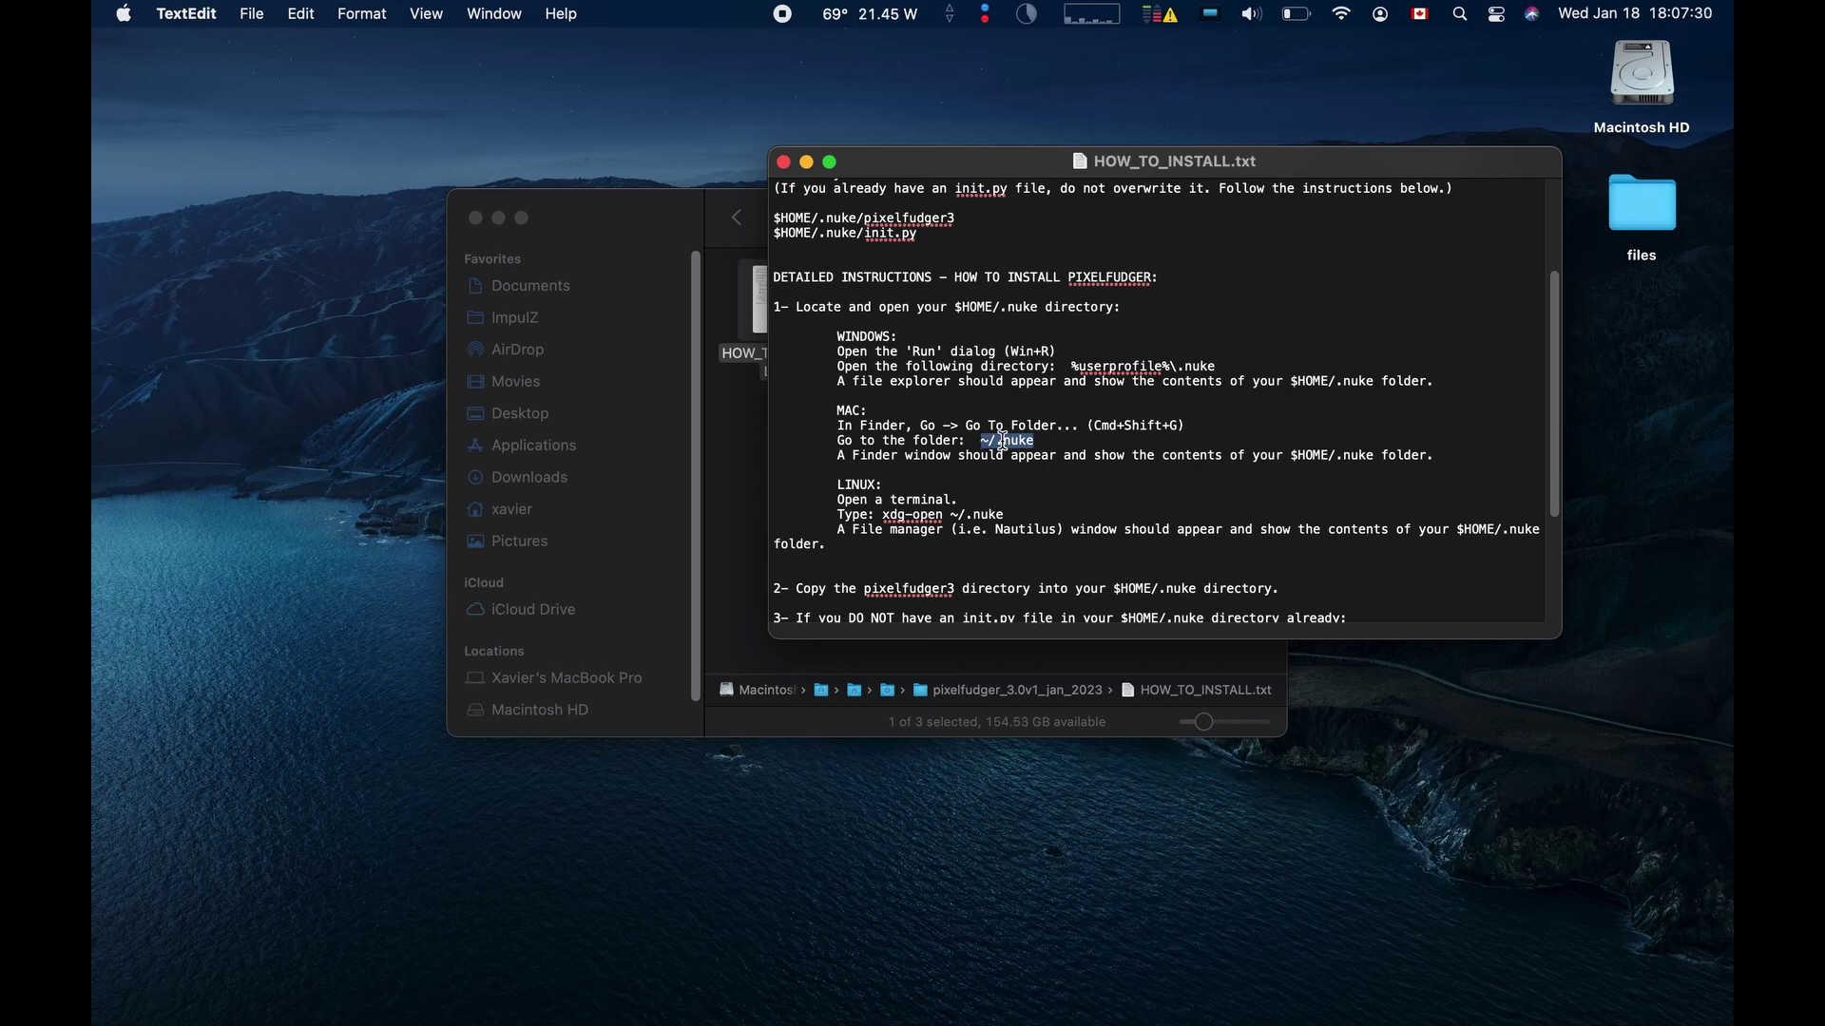
{"action": "right_click", "coordinate": [1003, 442]}
{"action": "left_click", "coordinate": [1059, 548]}
{"action": "left_click", "coordinate": [782, 163]}
Open a new Finder window and go to the folder ~/.nuke using the copied path
{"action": "left_click", "coordinate": [568, 122]}
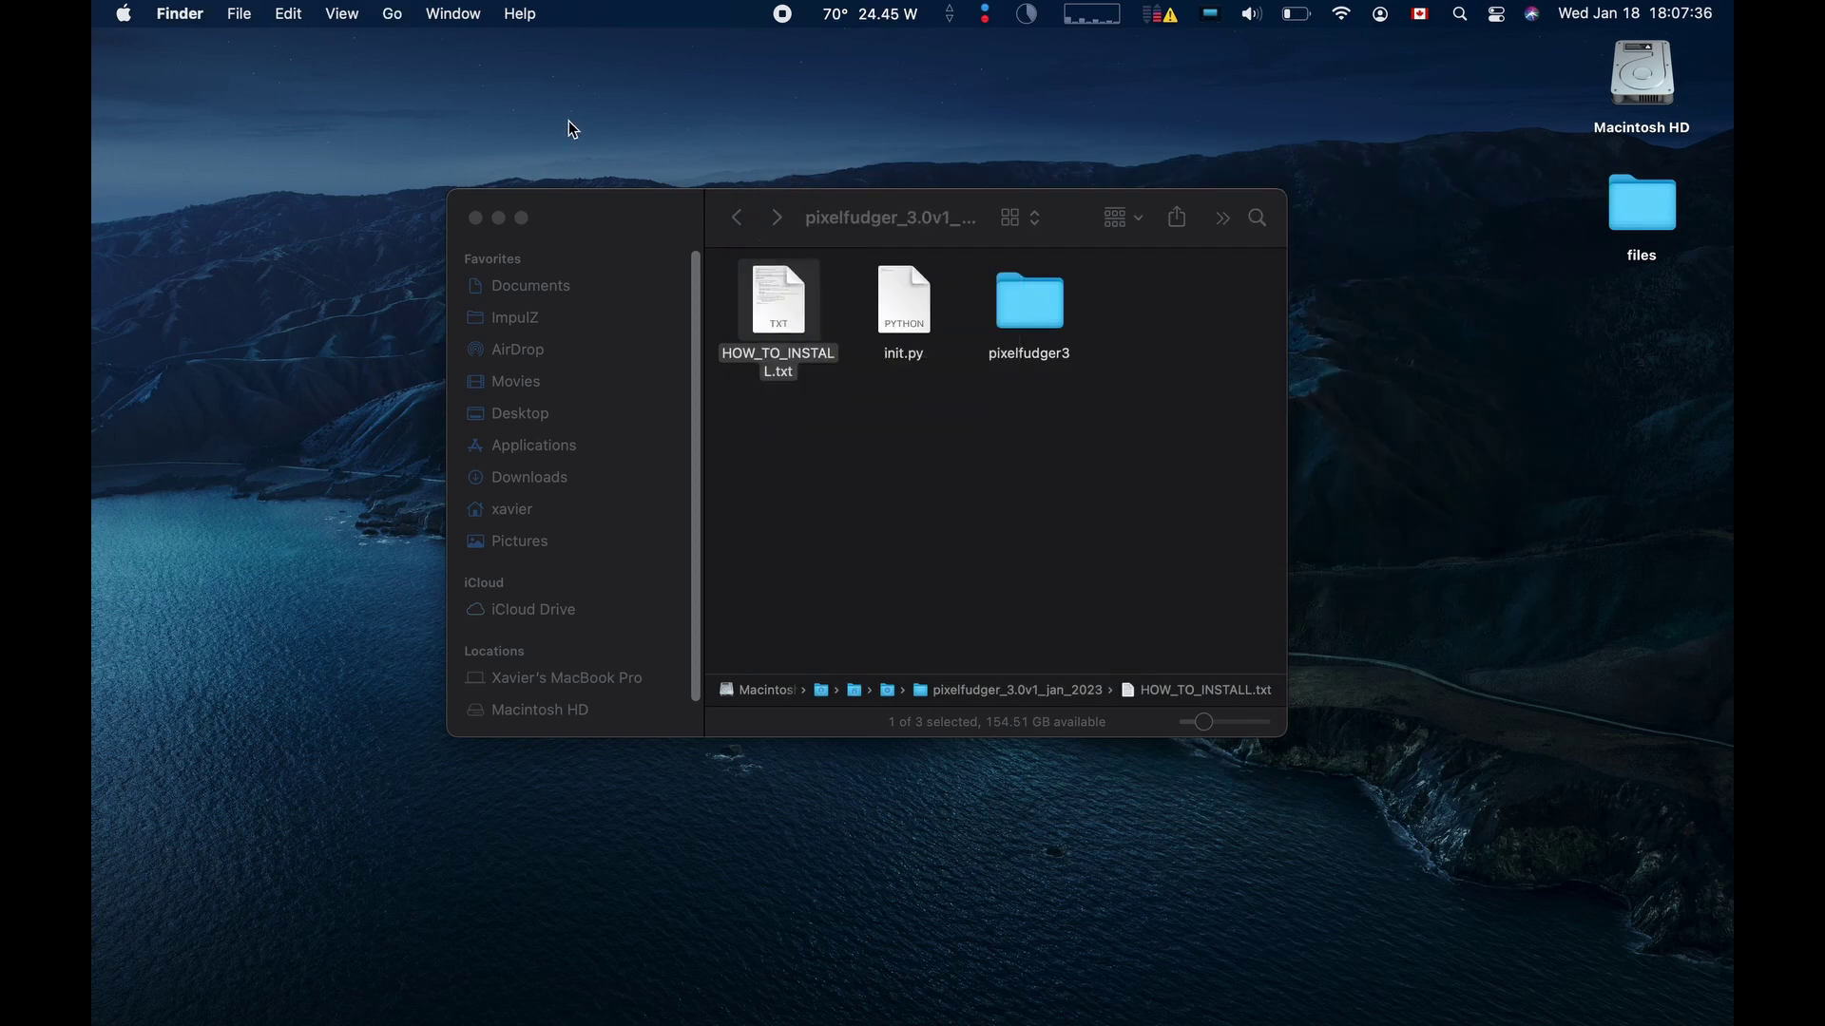
{"action": "left_click", "coordinate": [238, 14]}
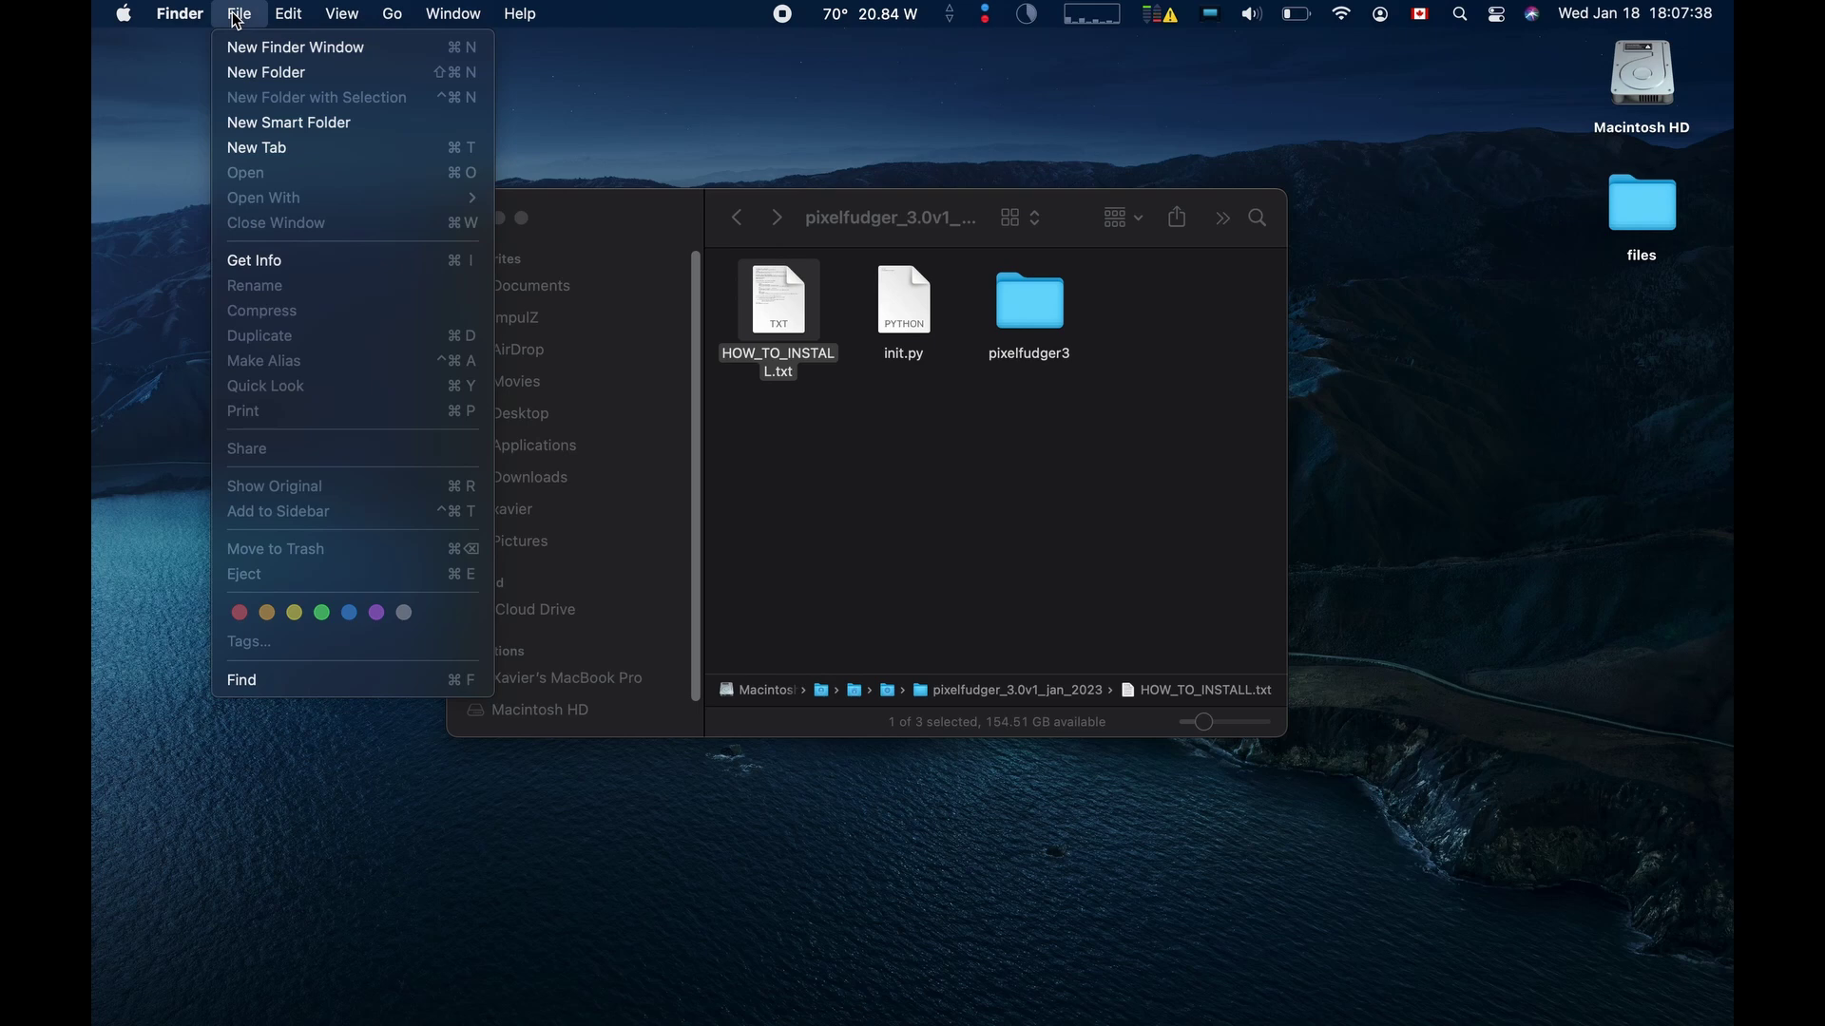
{"action": "left_click", "coordinate": [232, 54]}
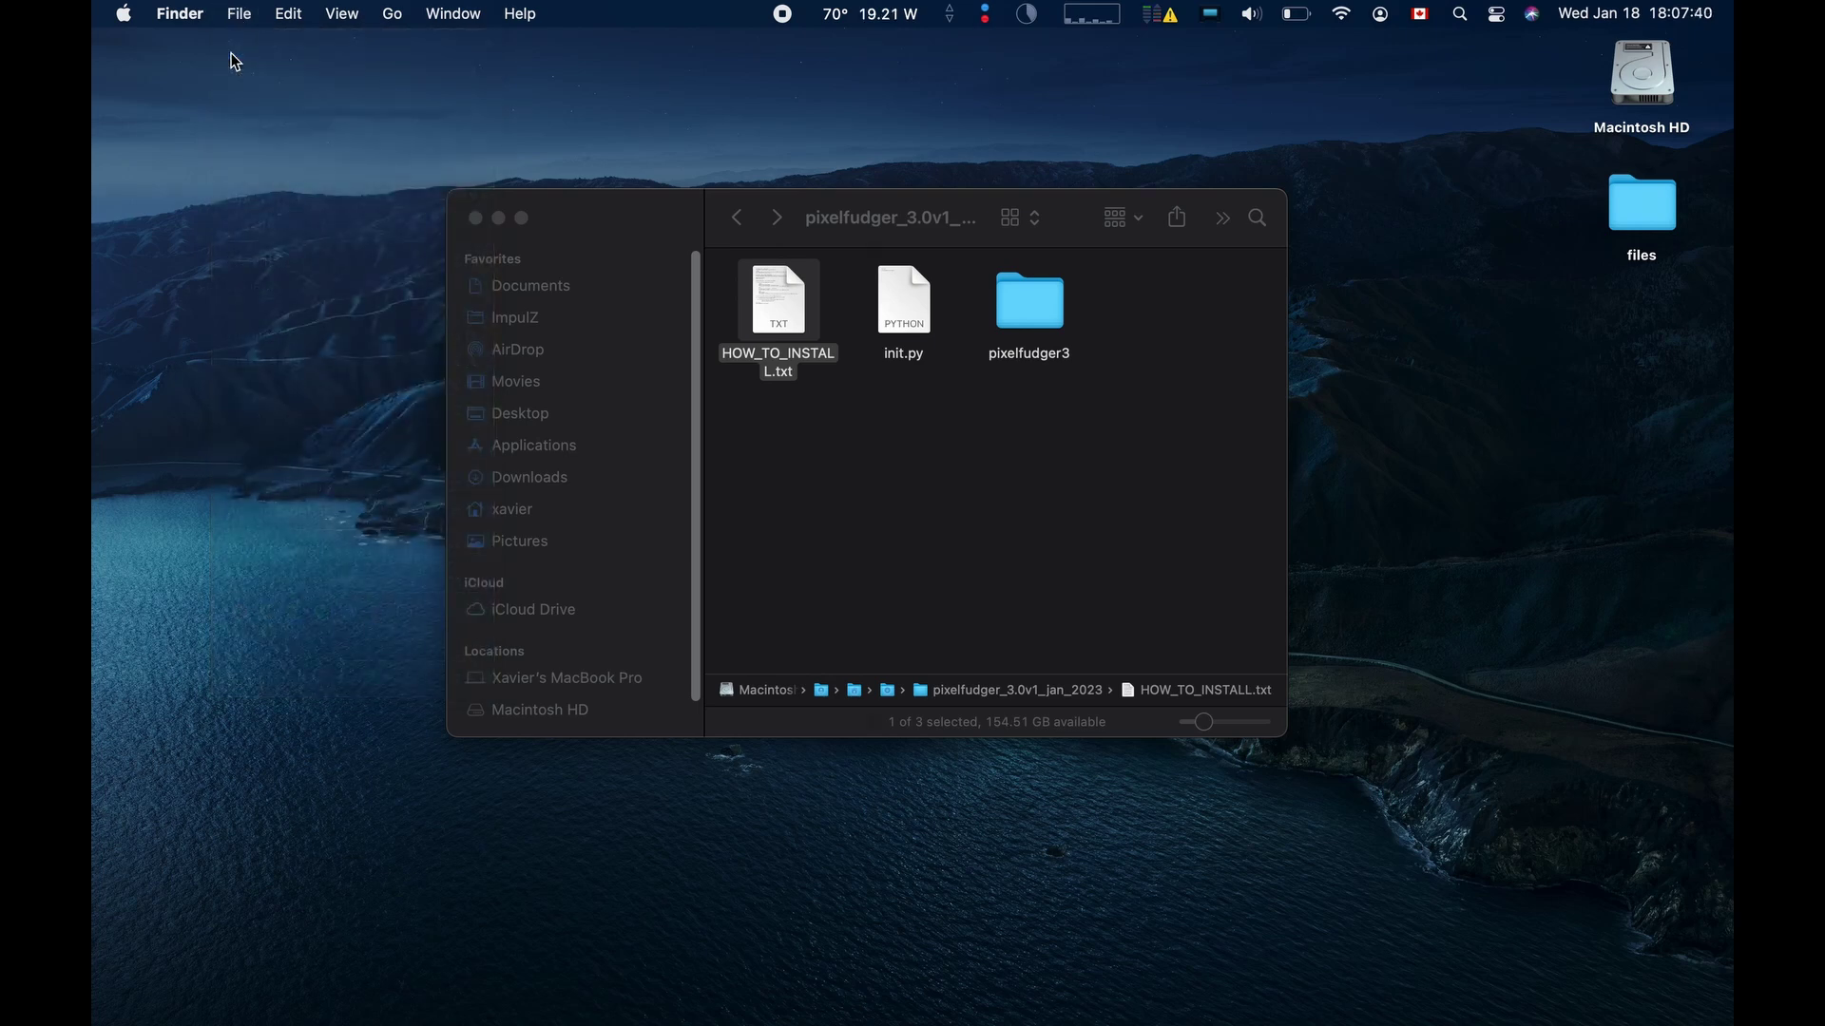
{"action": "left_click", "coordinate": [394, 15]}
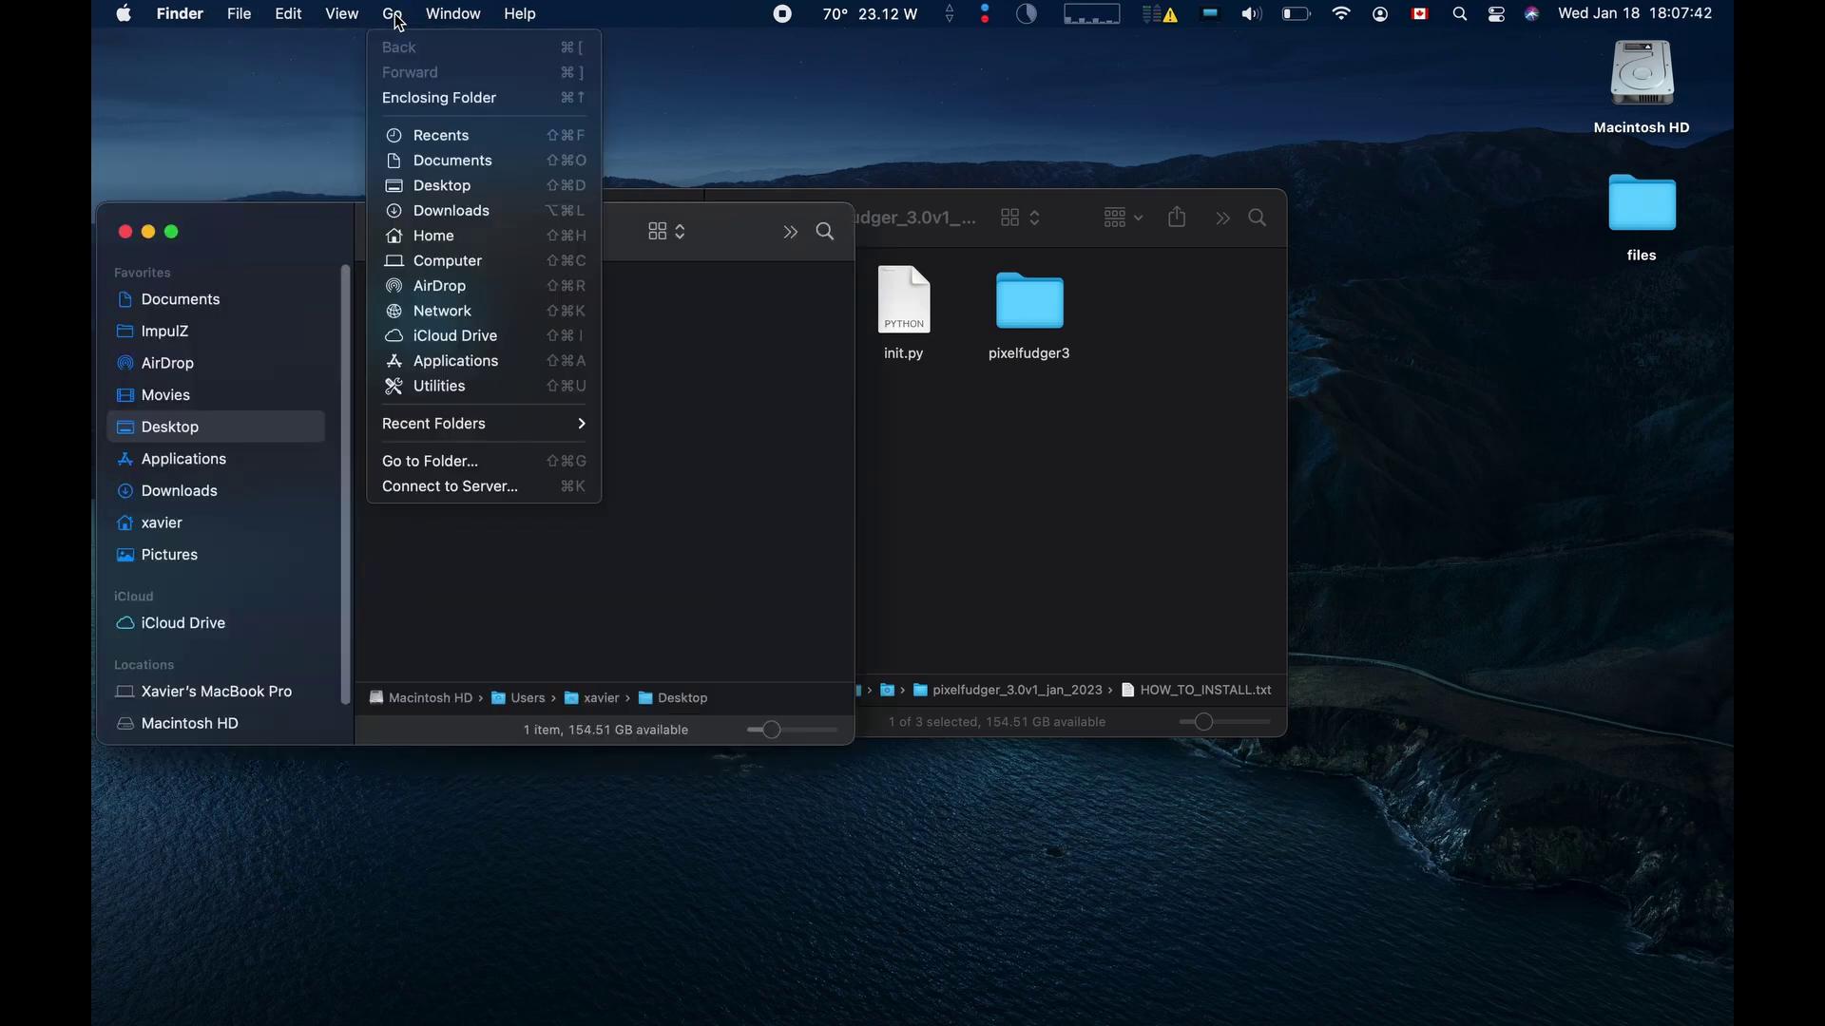
{"action": "left_click", "coordinate": [418, 470]}
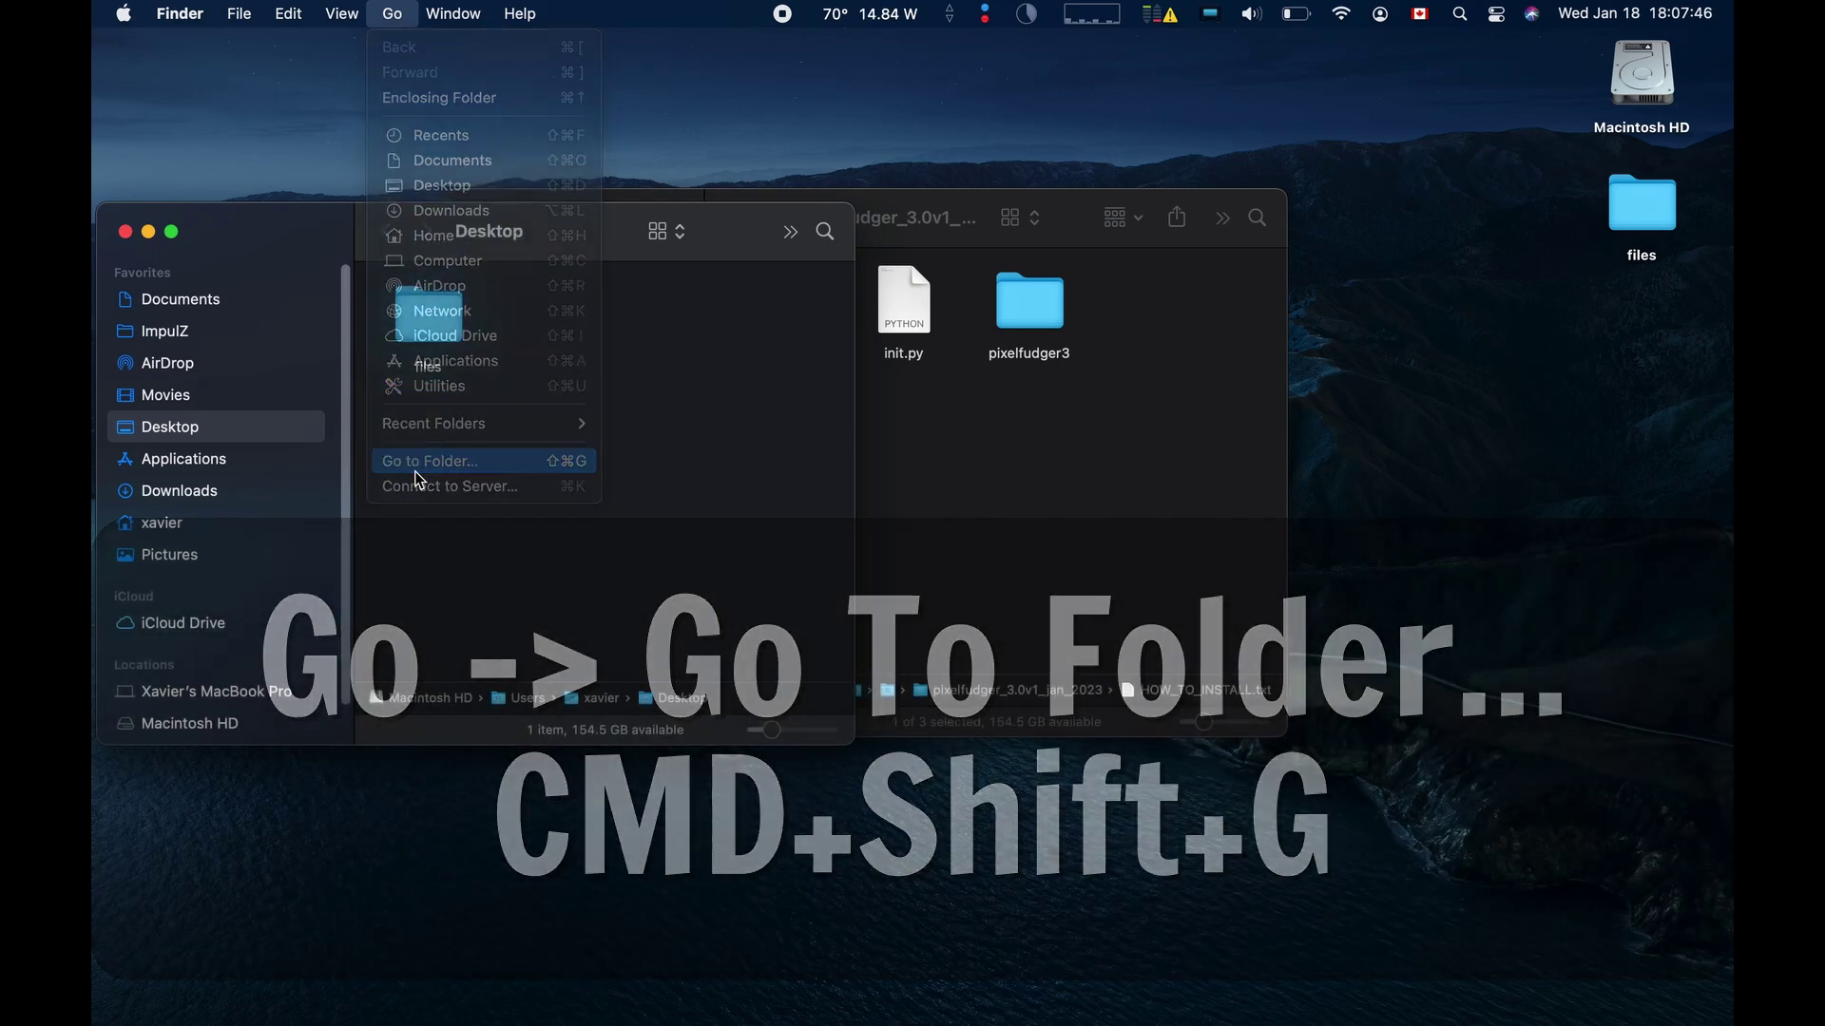
{"action": "left_click", "coordinate": [380, 463]}
{"action": "left_click_drag", "start_coordinate": [380, 463], "coordinate": [243, 449]}
{"action": "key", "text": "ctrl+c"}
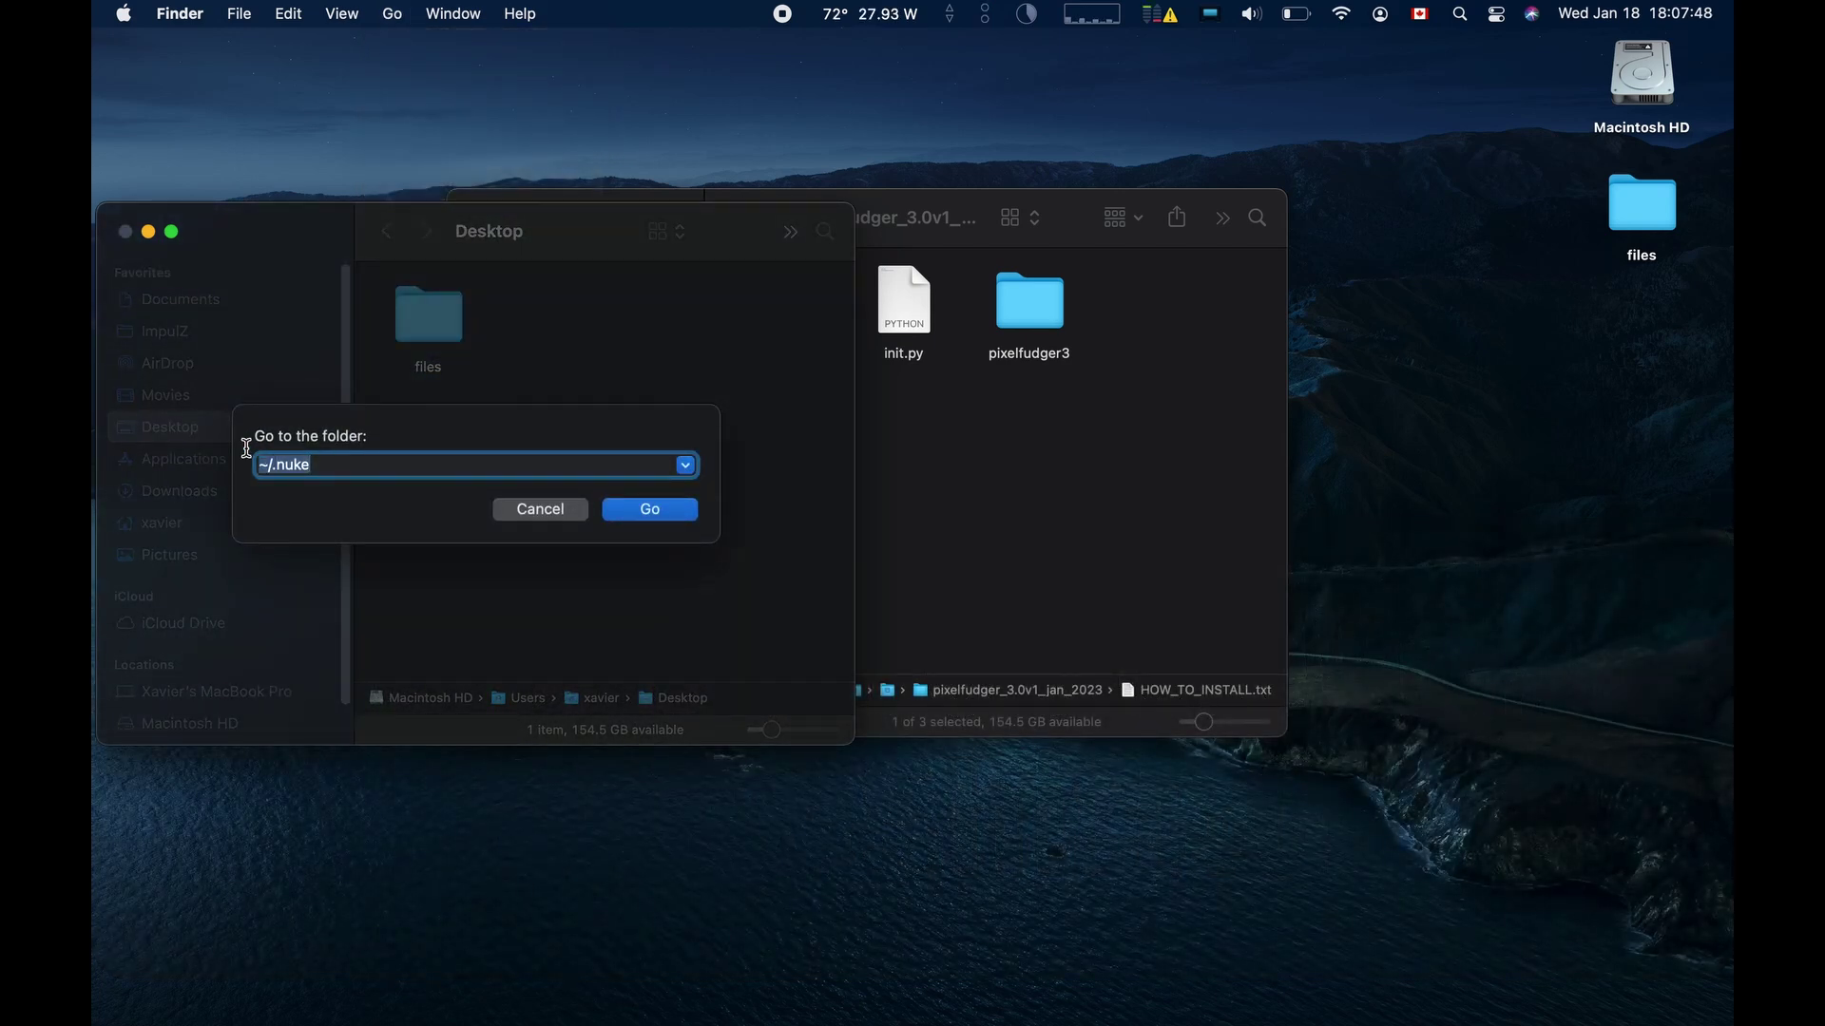
{"action": "key", "text": "BackSpace"}
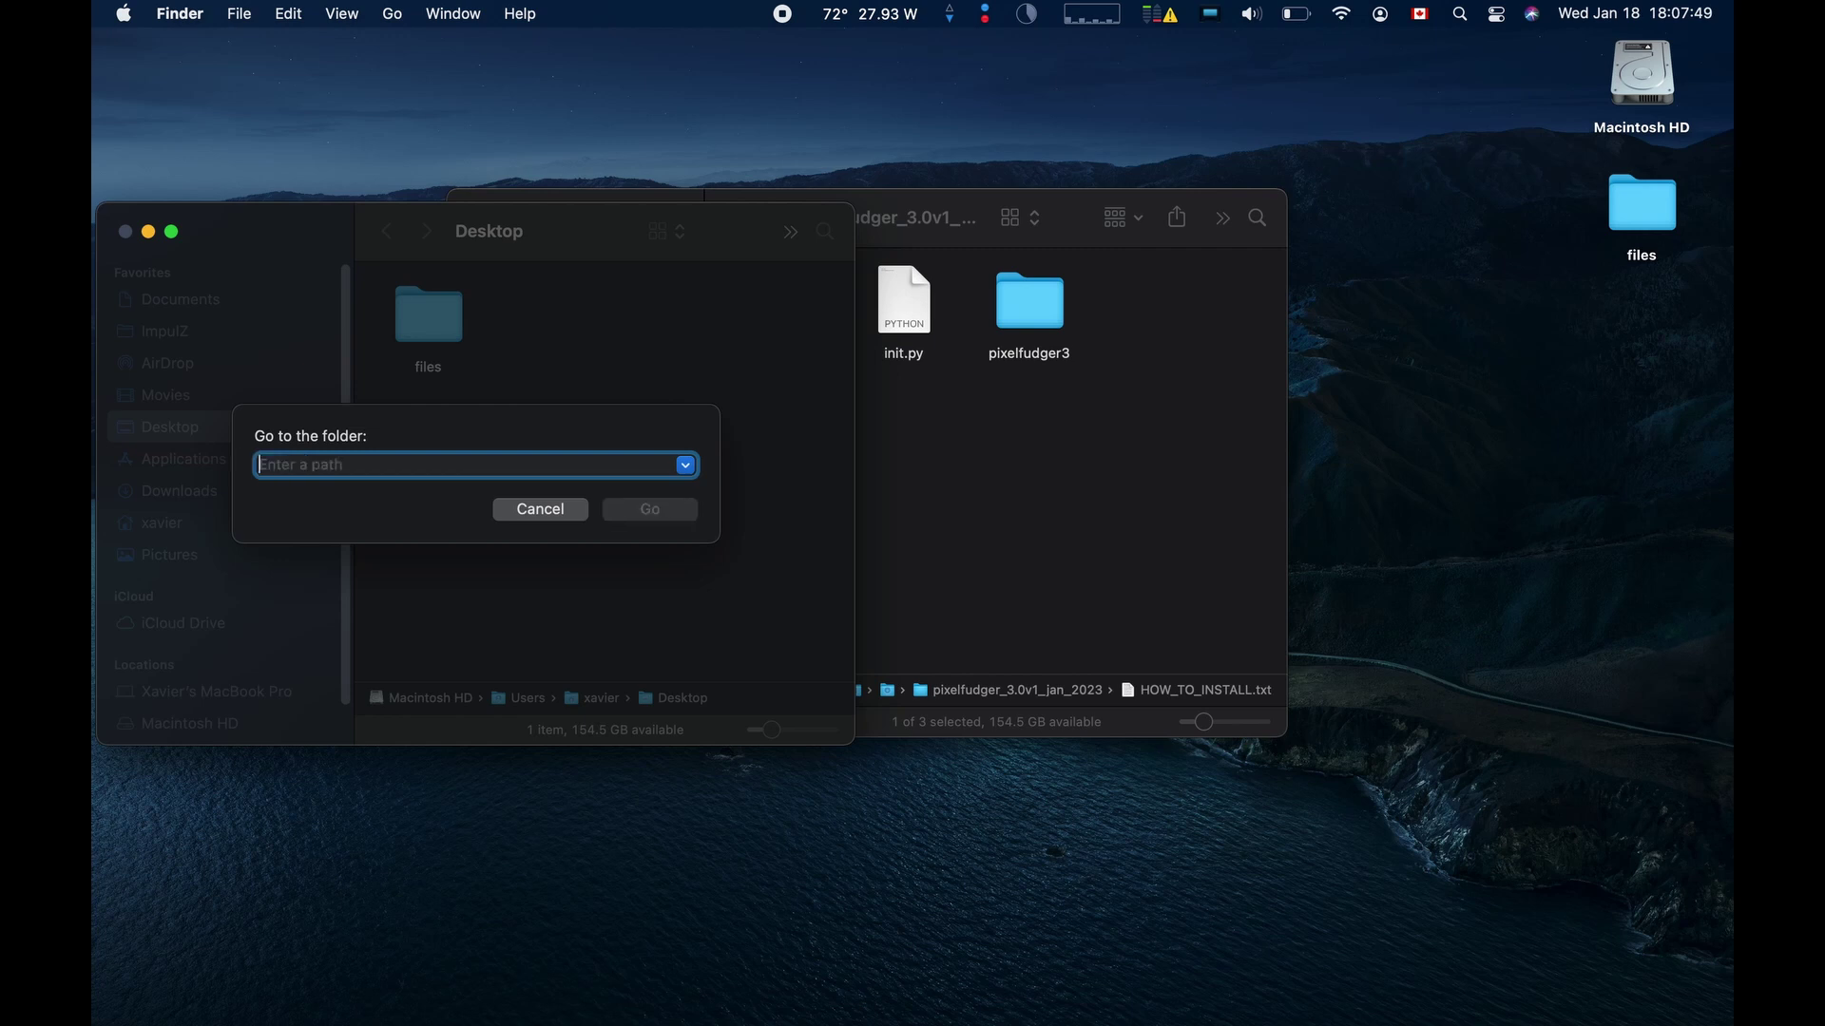
{"action": "right_click", "coordinate": [317, 465]}
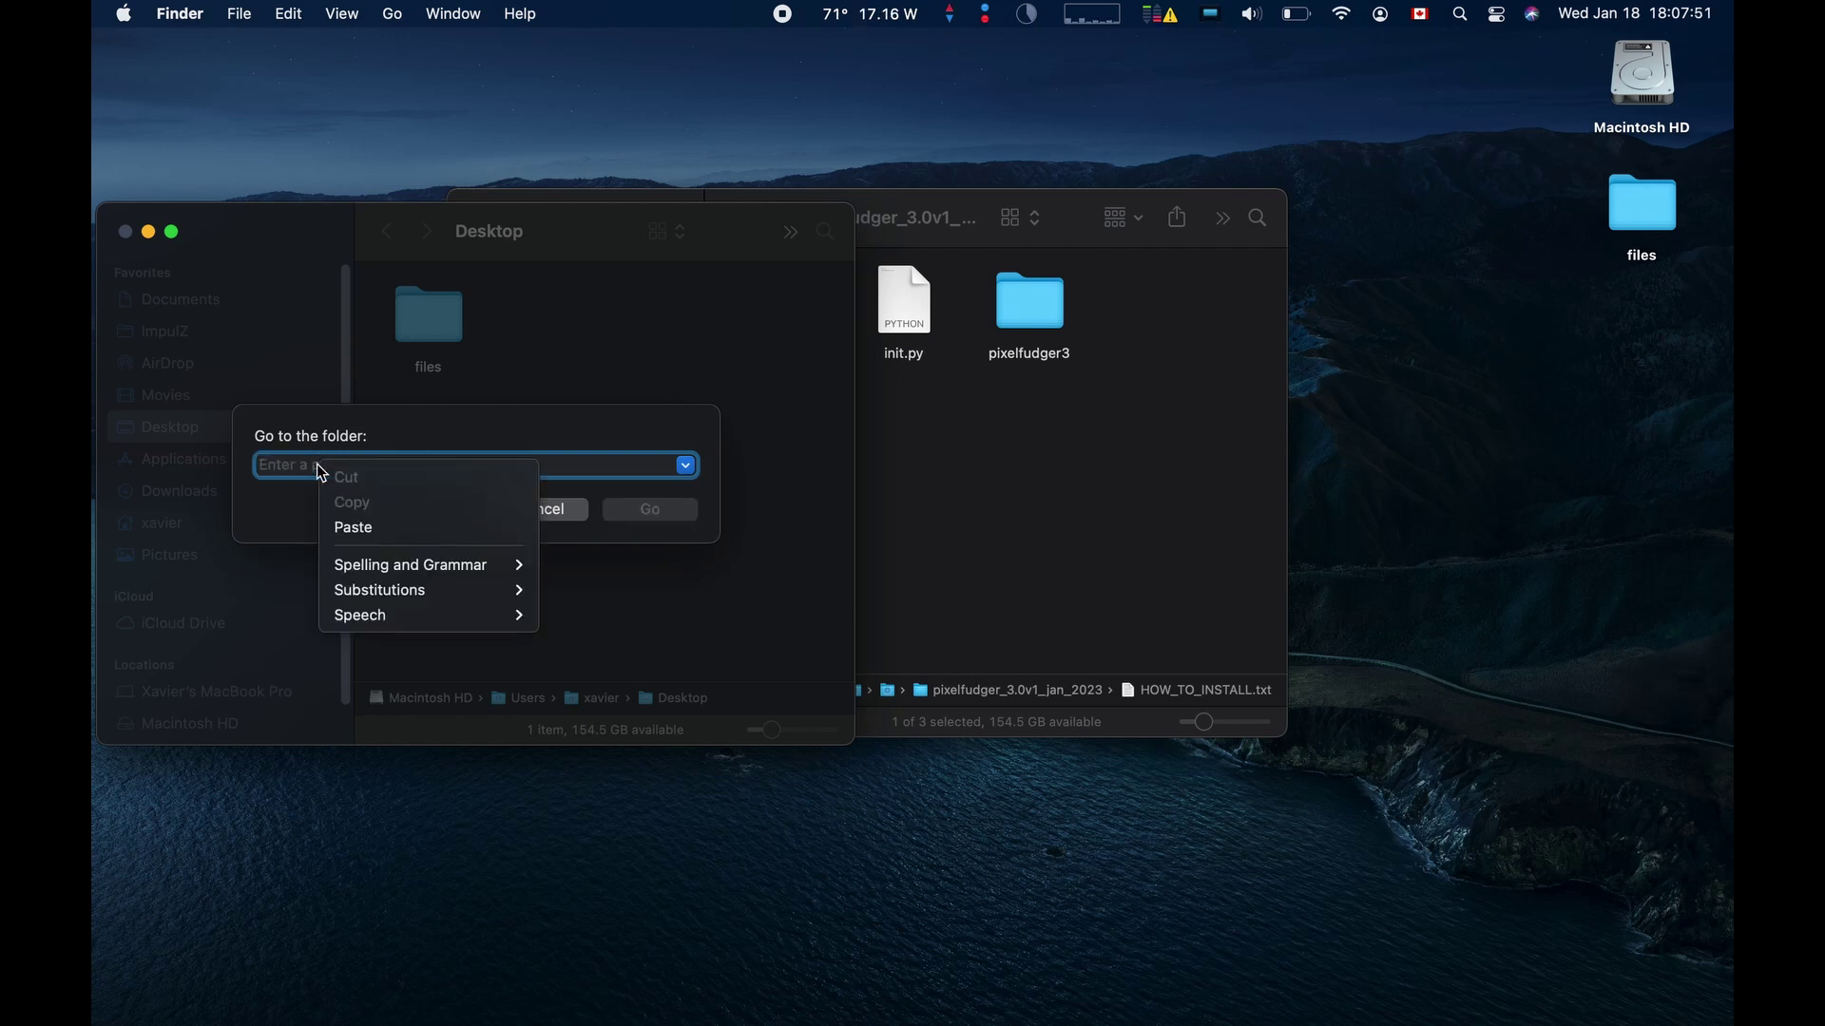
{"action": "left_click", "coordinate": [344, 528]}
{"action": "left_click", "coordinate": [645, 509]}
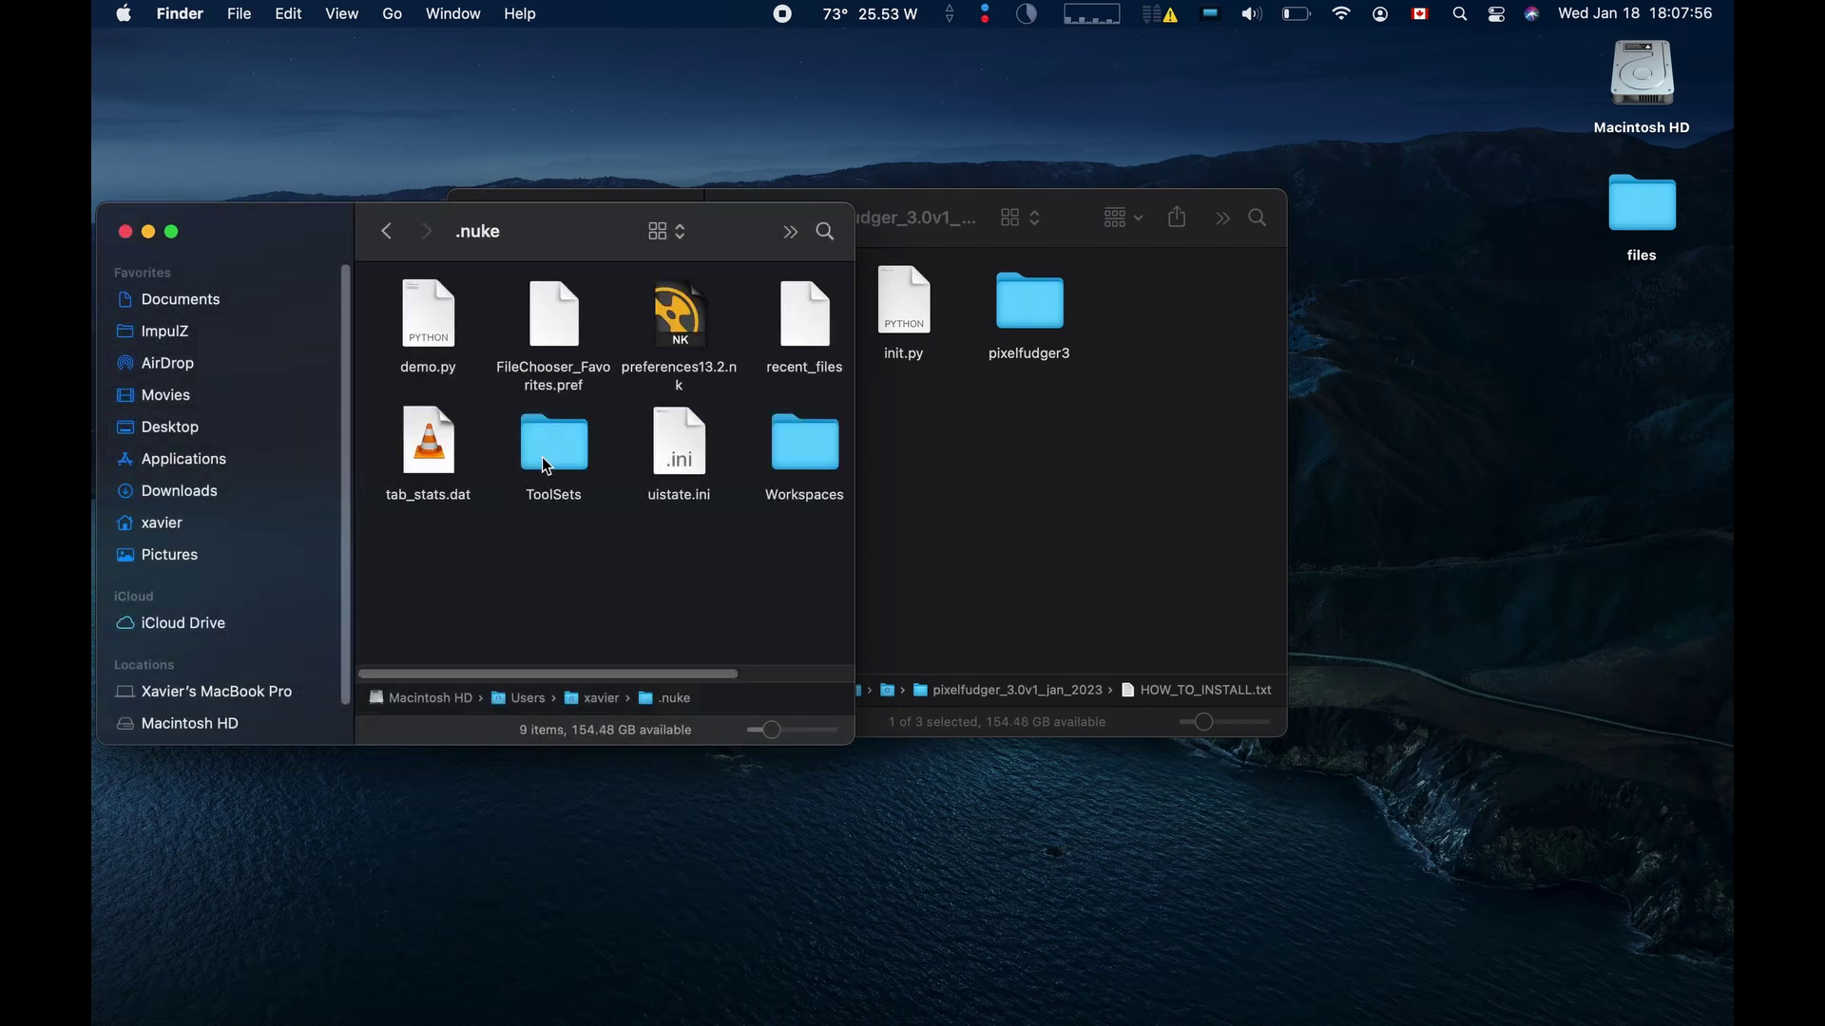
Show the .nuke folder as a list and move the pixelfudger_3.0v1_jan_2023 window clear of it
{"action": "left_click", "coordinate": [665, 234]}
{"action": "left_click", "coordinate": [664, 259]}
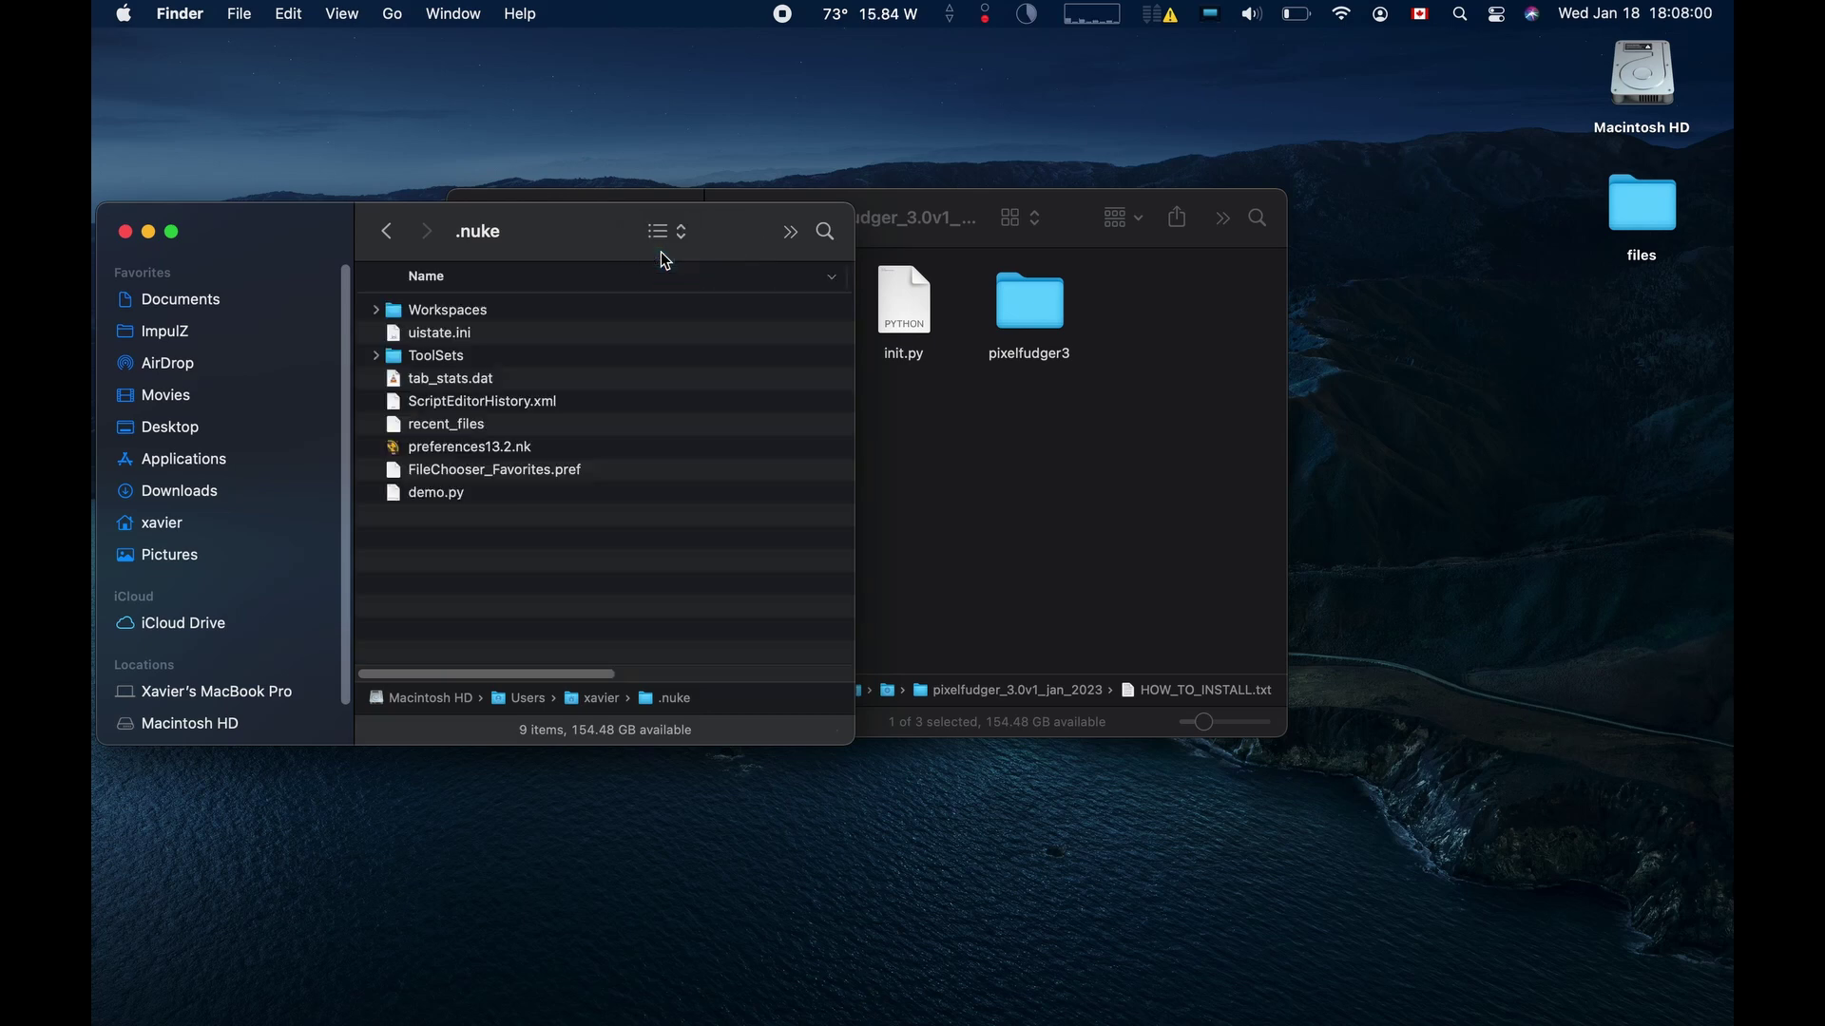
{"action": "left_click_drag", "start_coordinate": [902, 211], "coordinate": [1314, 229]}
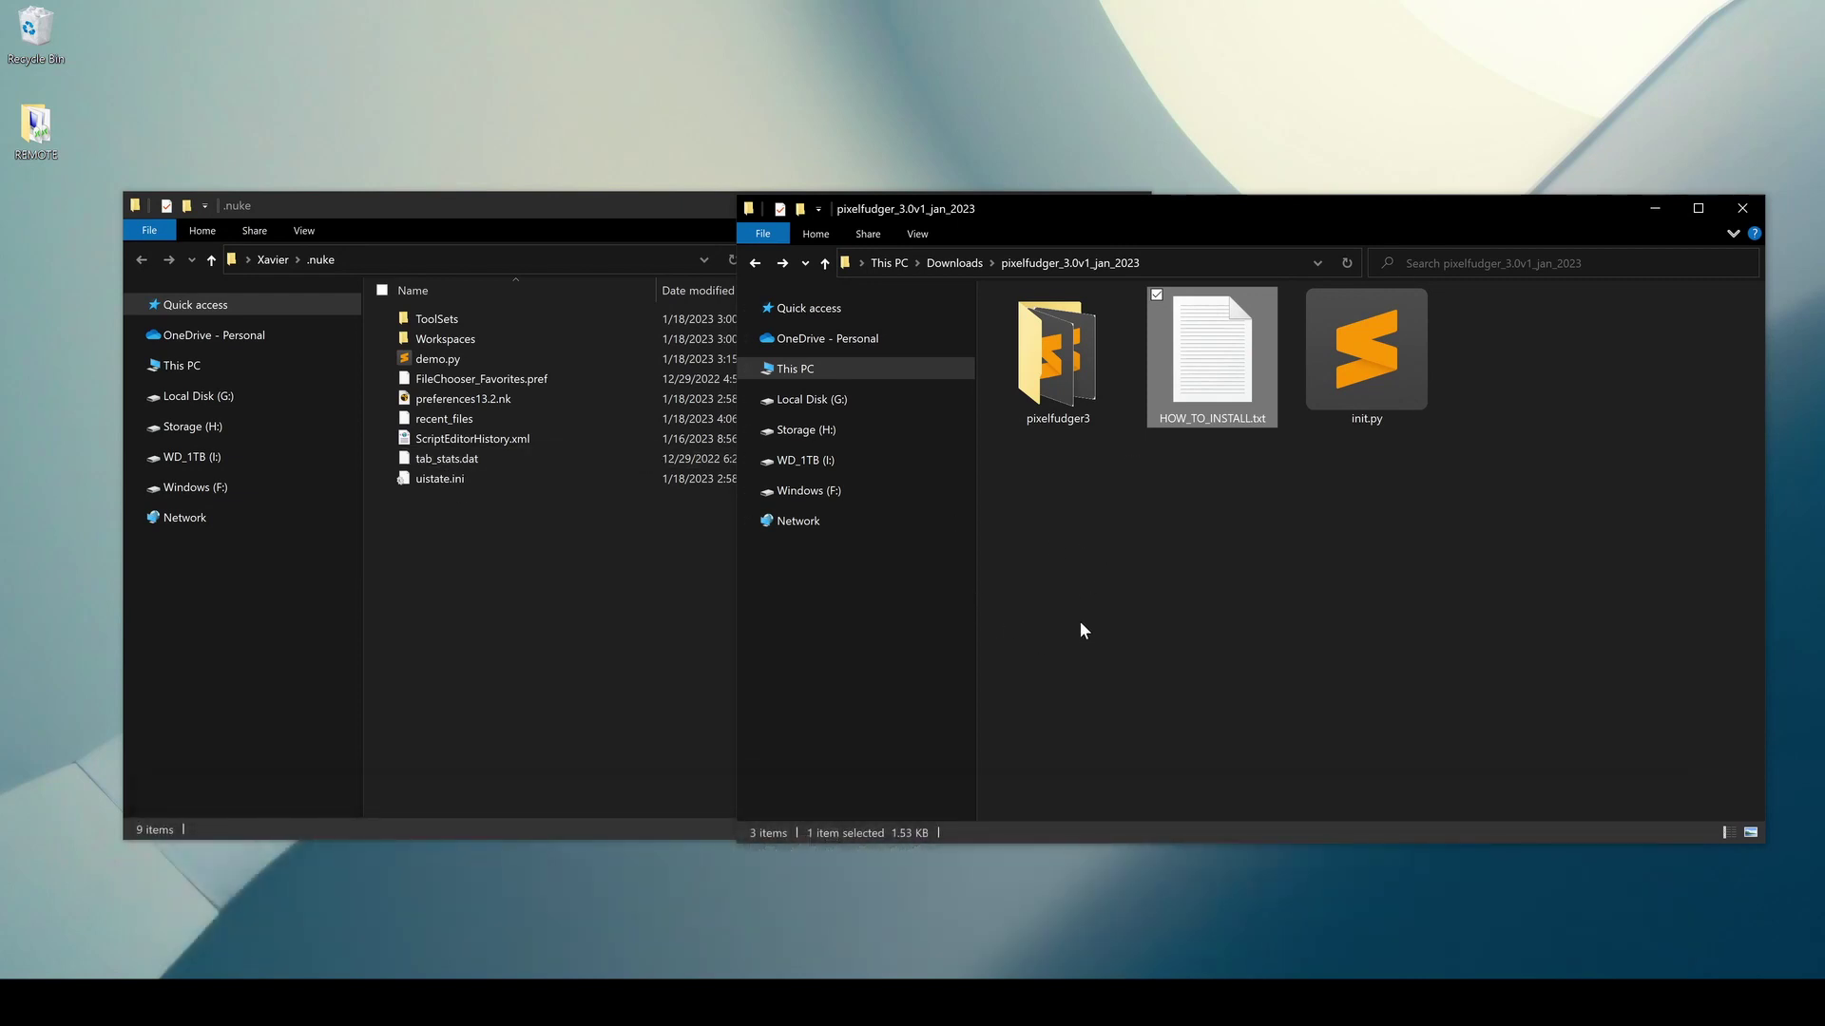
On Windows, arrange the .nuke and pixelfudger_3.0v1_jan_2023 folder windows side by side, narrowing the .nuke window to fit
{"action": "left_click_drag", "start_coordinate": [961, 208], "coordinate": [1113, 202]}
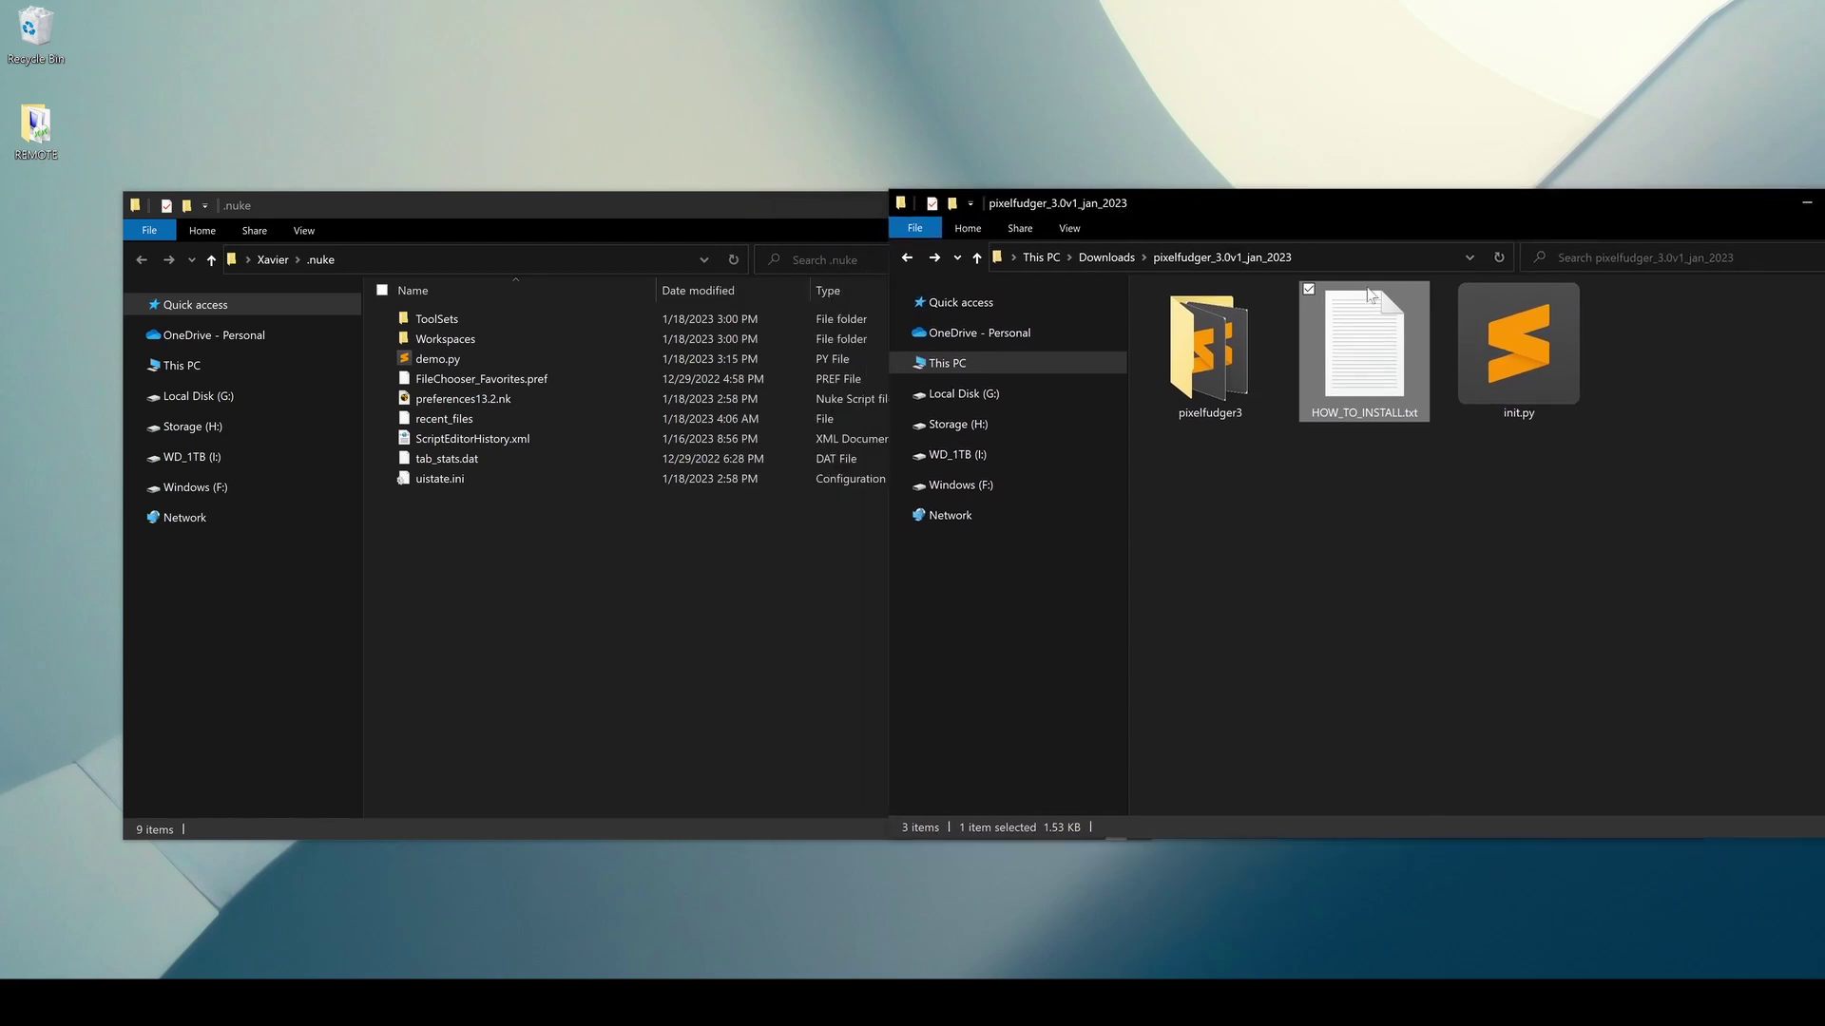
{"action": "left_click", "coordinate": [708, 629]}
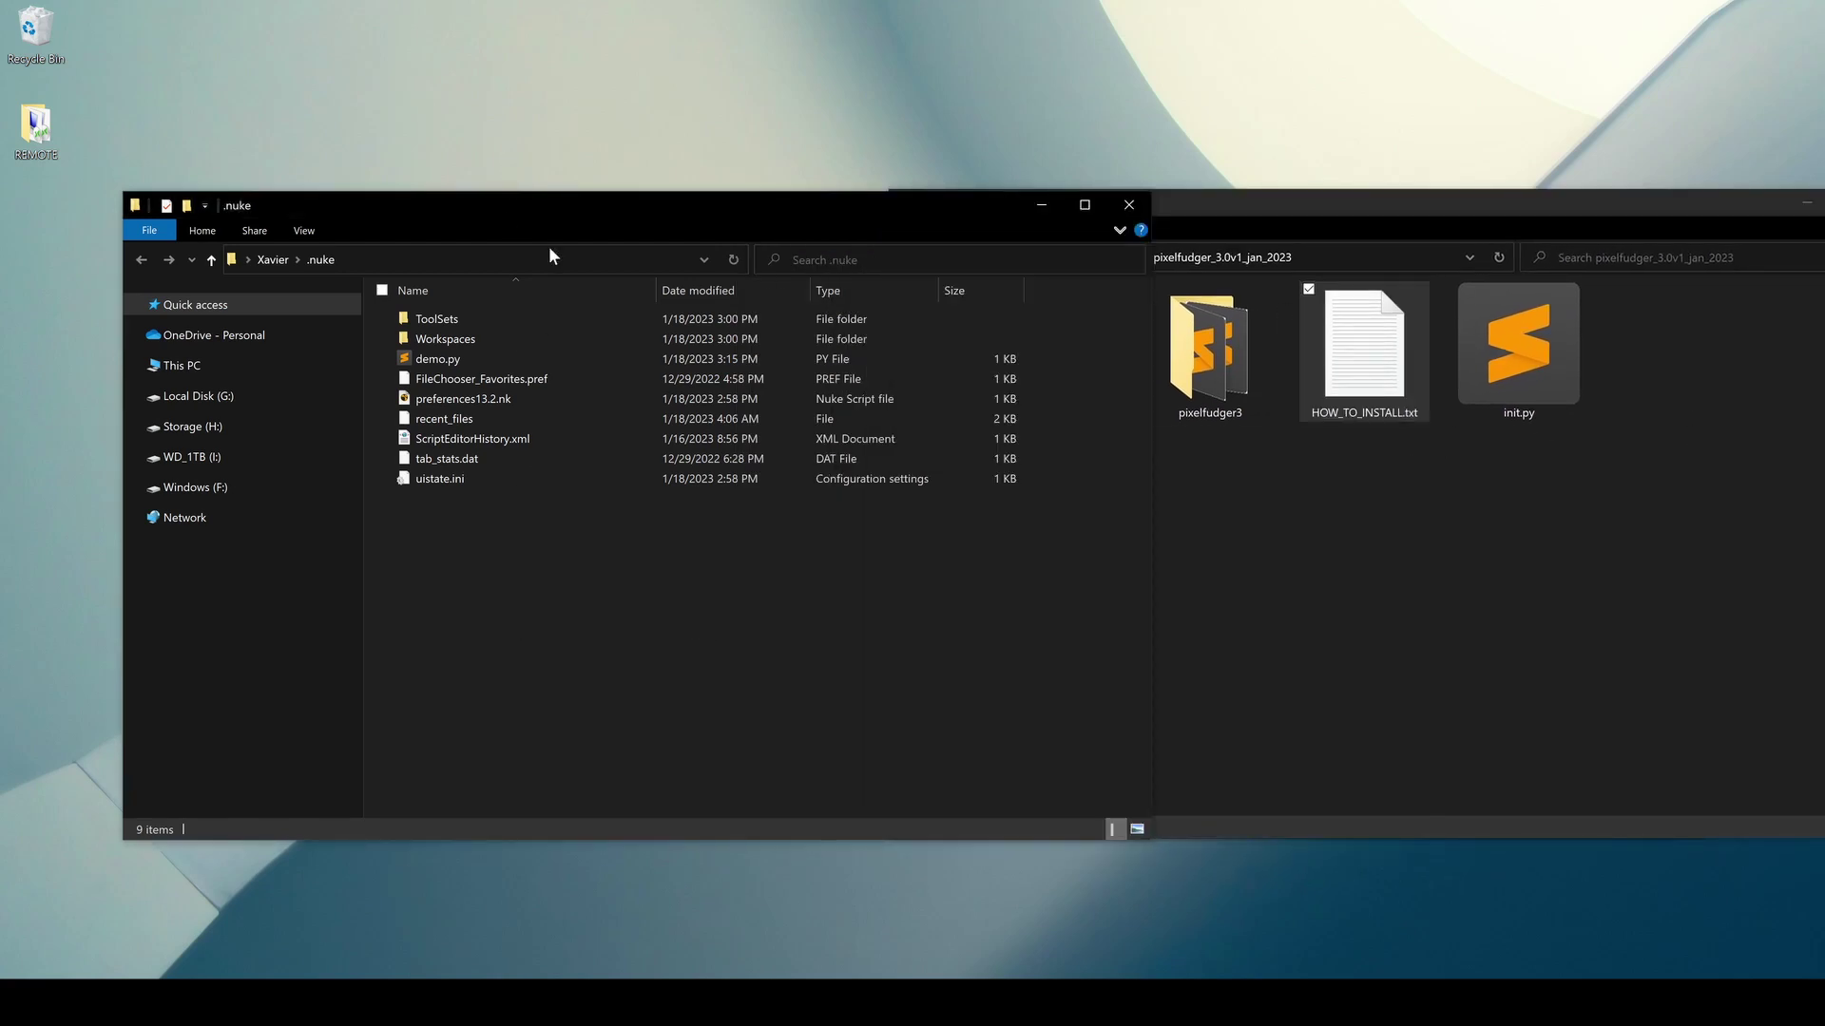
{"action": "left_click_drag", "start_coordinate": [590, 200], "coordinate": [530, 193]}
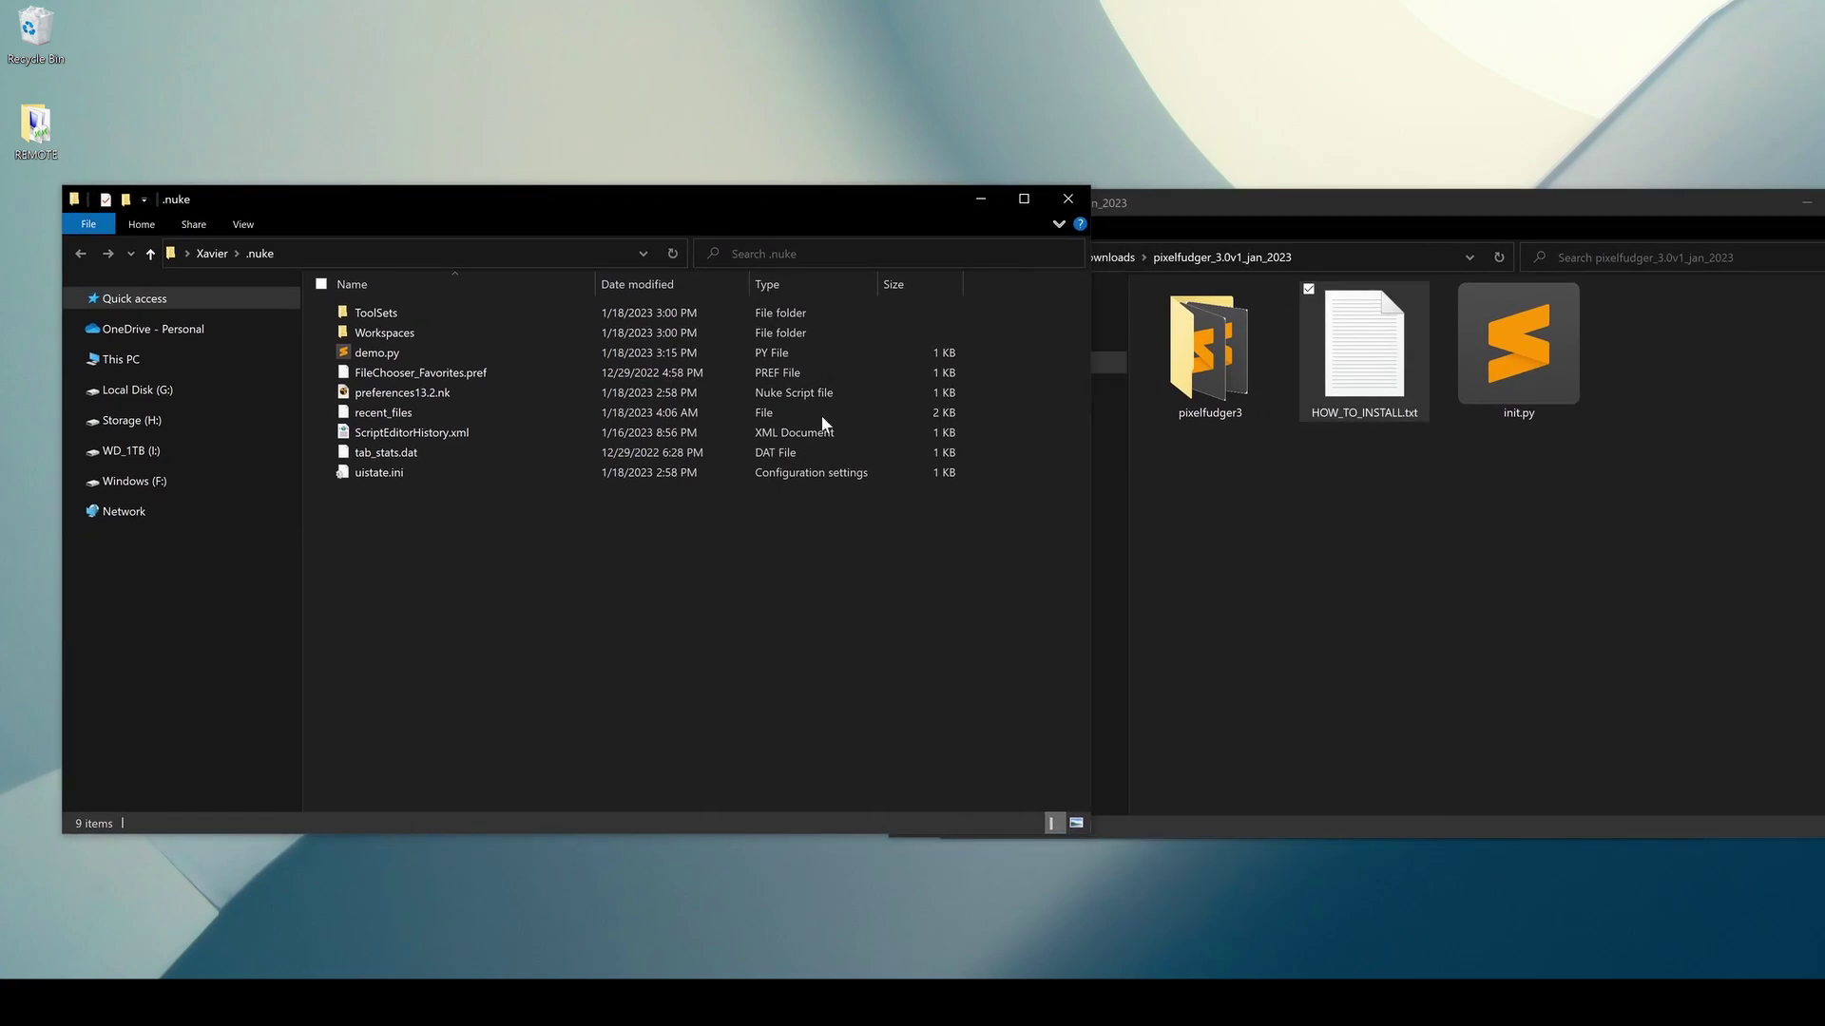
{"action": "left_click_drag", "start_coordinate": [1093, 561], "coordinate": [882, 570]}
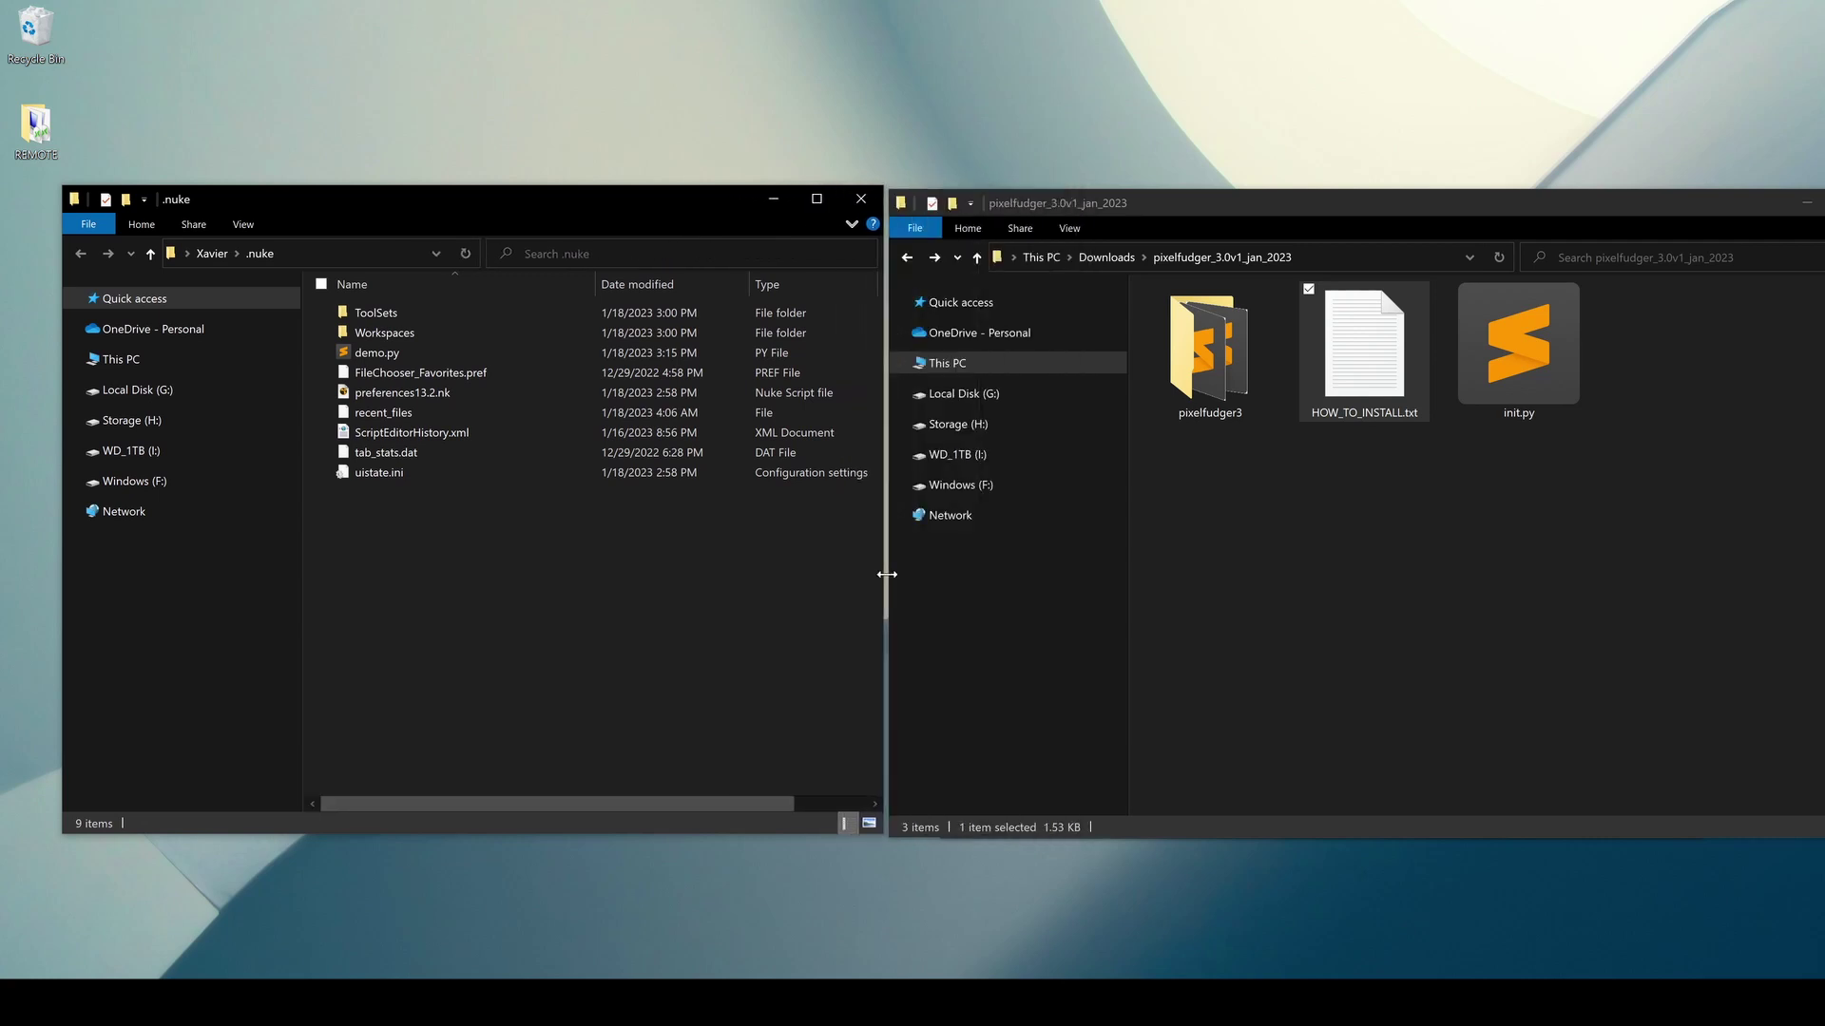
{"action": "left_click", "coordinate": [1528, 368]}
{"action": "left_click", "coordinate": [1206, 380]}
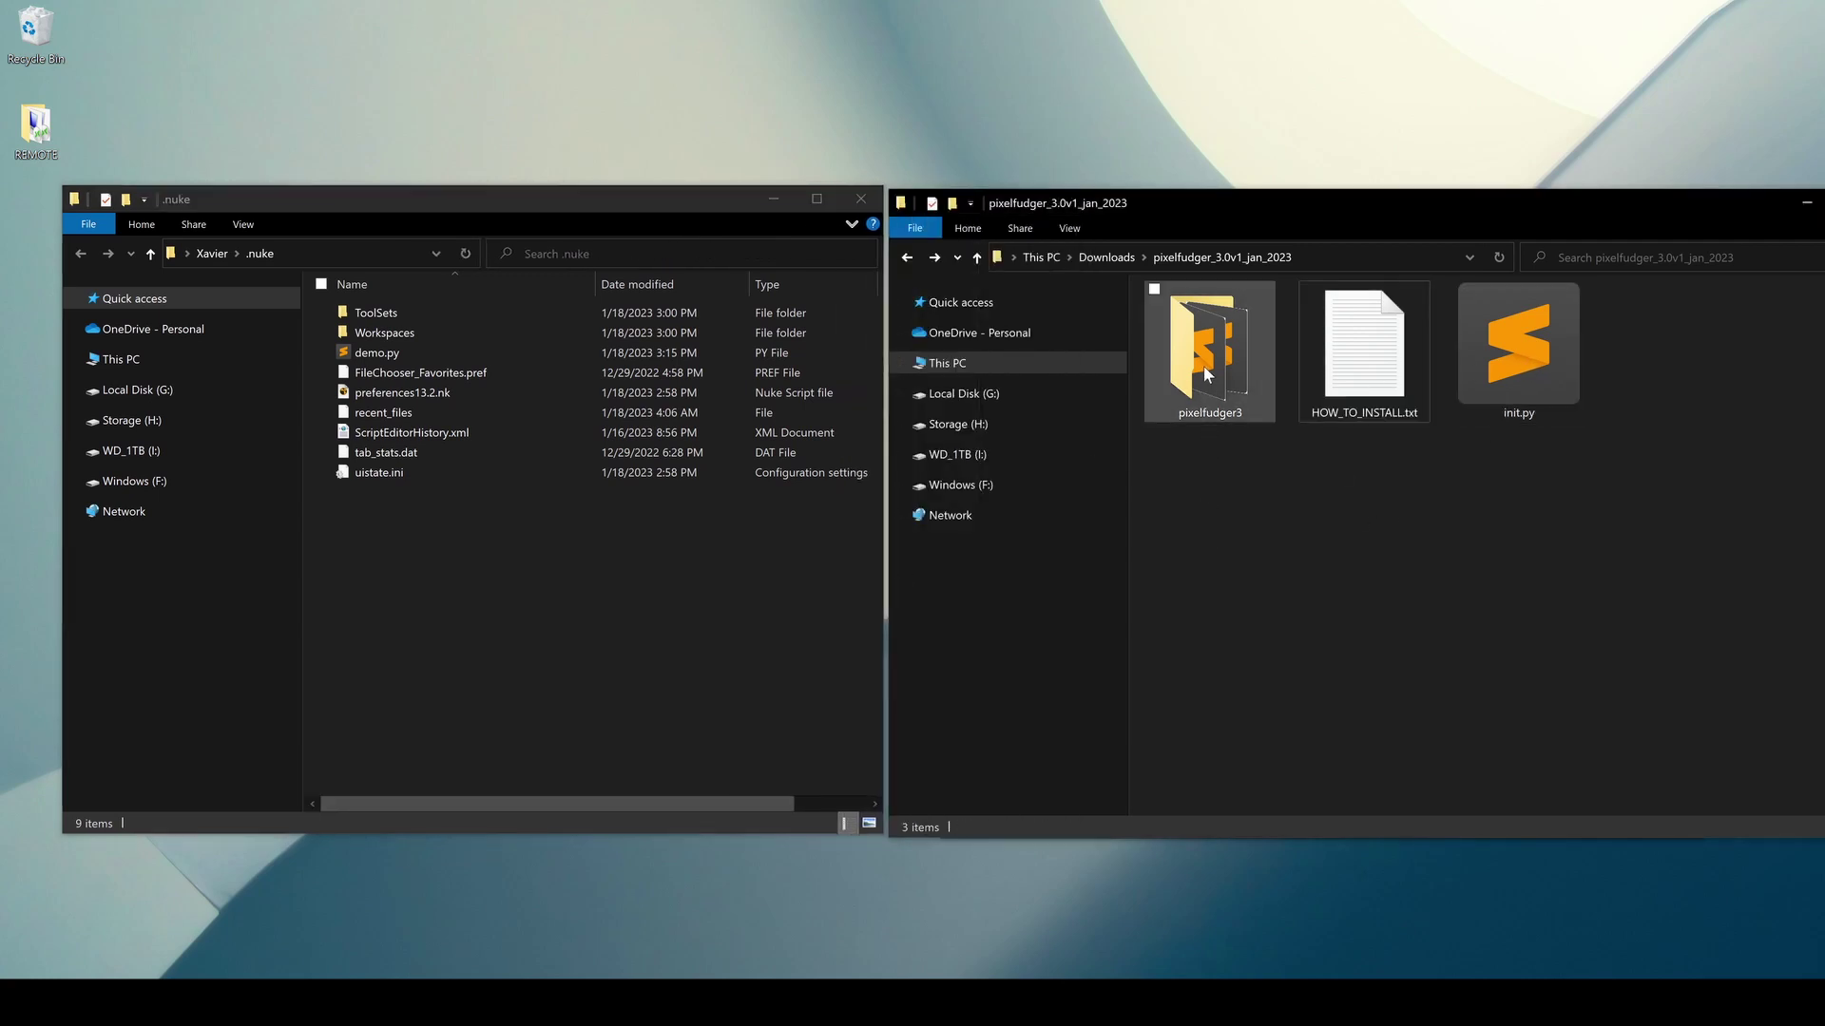
{"action": "left_click", "coordinate": [1206, 373]}
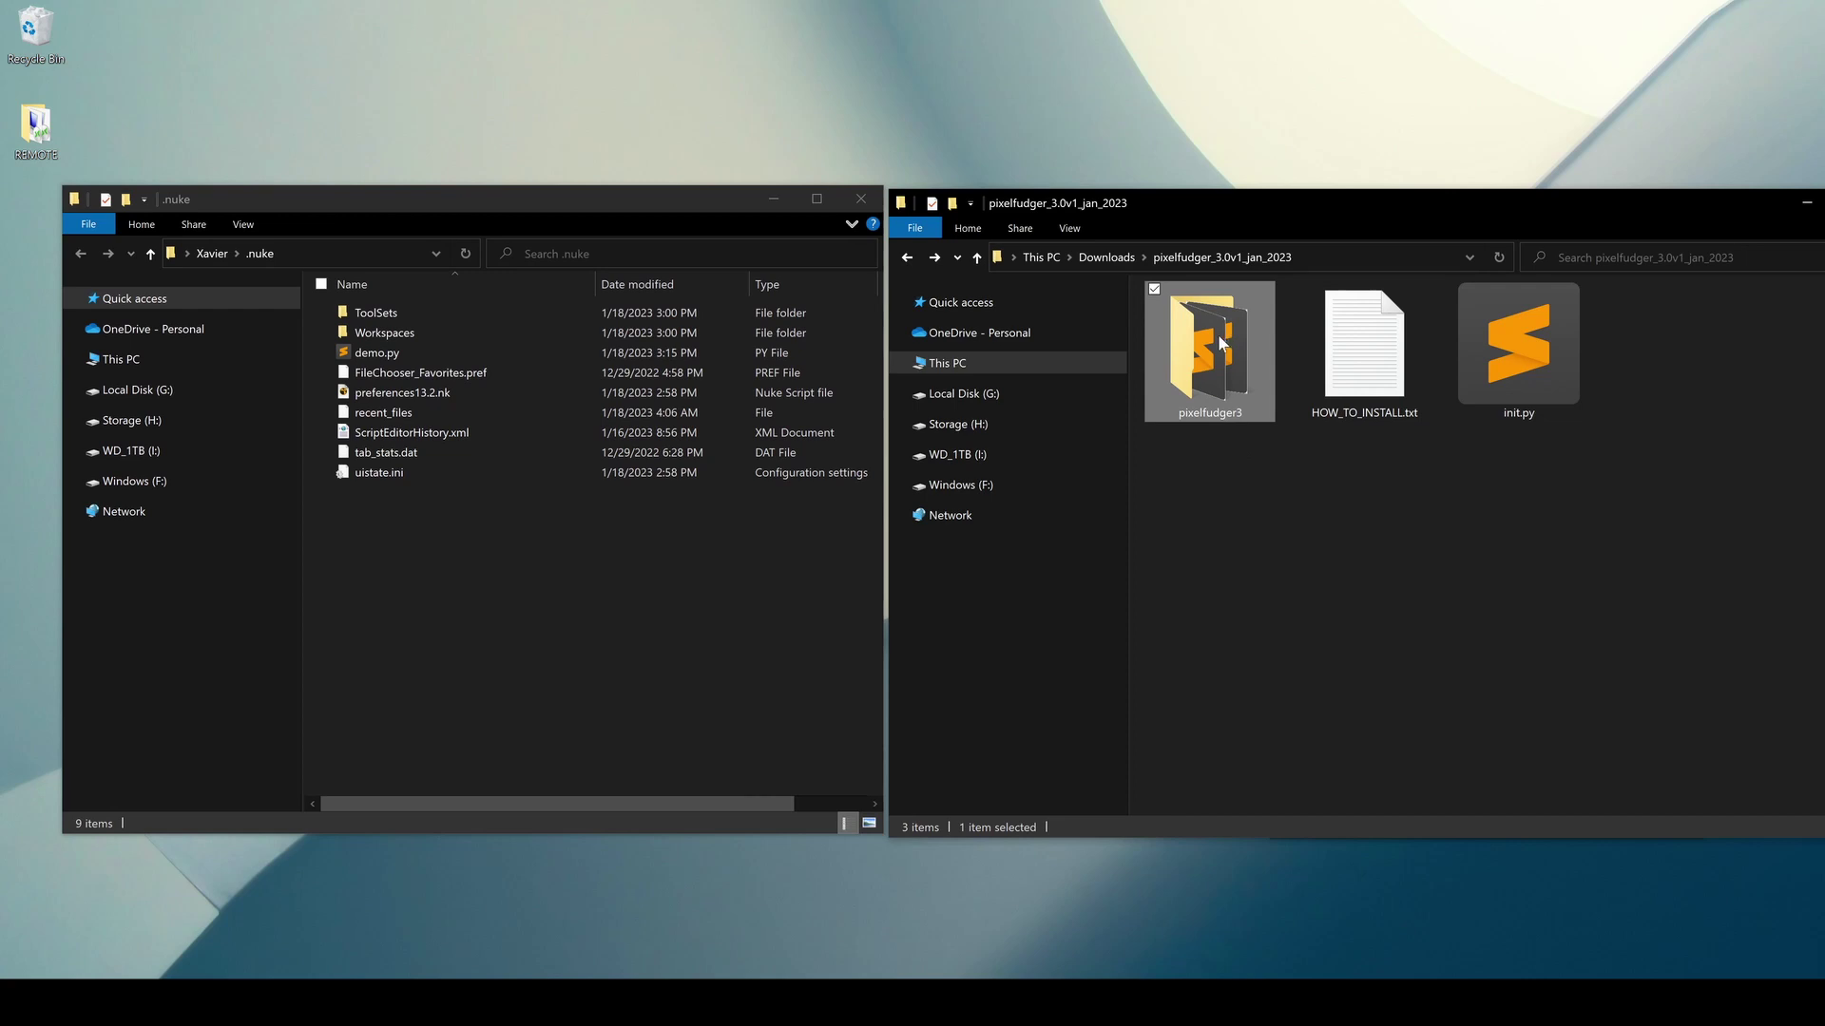
{"action": "left_click", "coordinate": [1540, 356]}
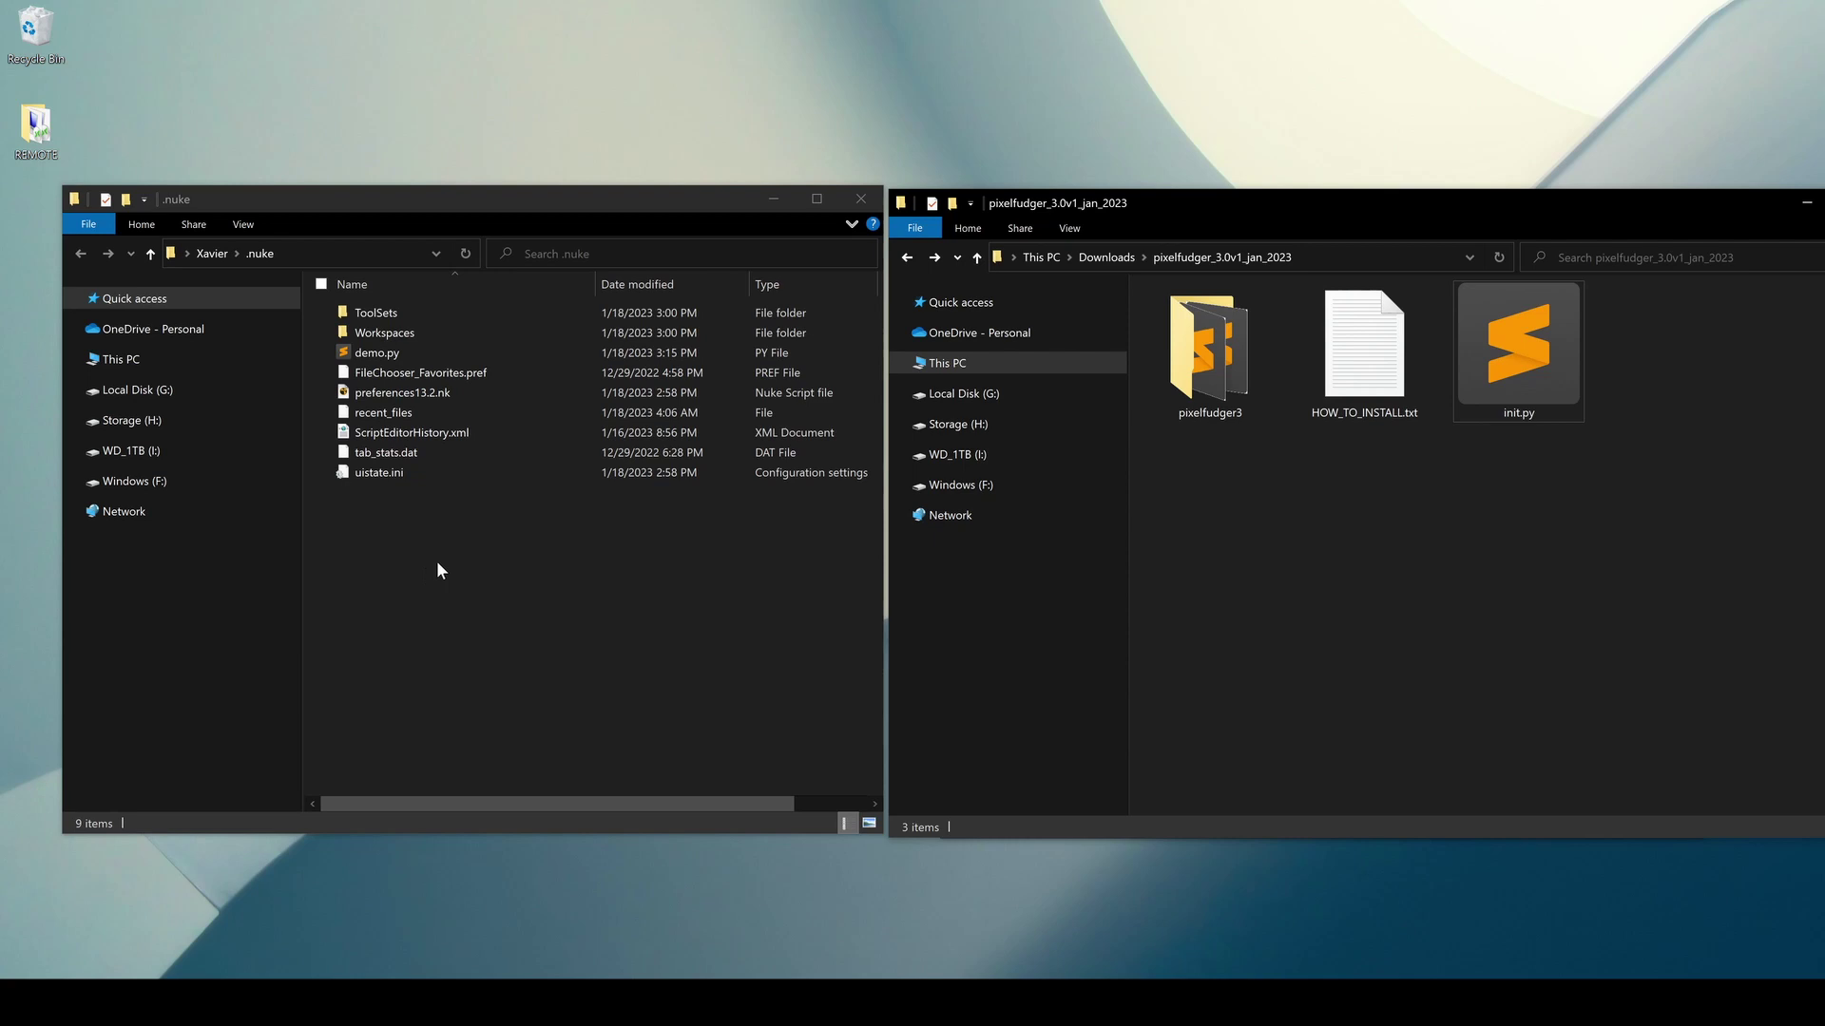
{"action": "left_click", "coordinate": [1202, 377]}
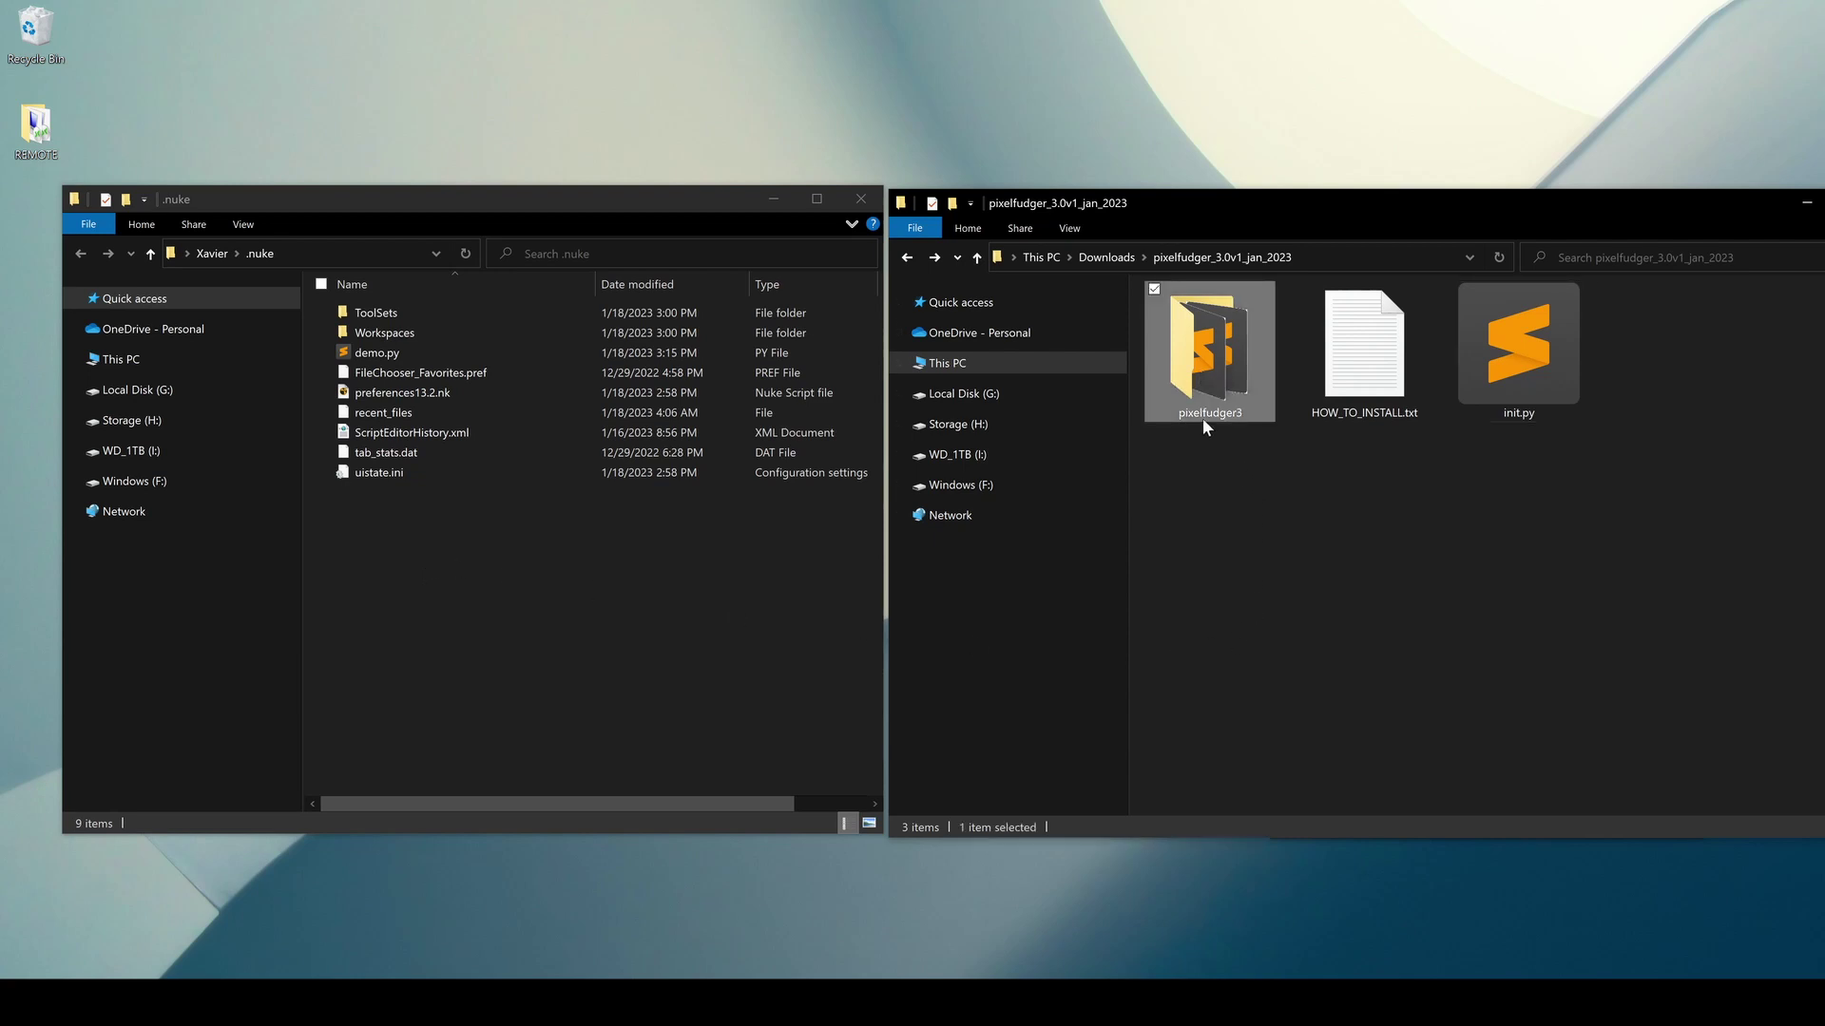
{"action": "left_click", "coordinate": [1524, 359]}
{"action": "left_click", "coordinate": [1451, 487]}
Copy the pixelfudger3 folder and init.py into the .nuke folder and check that folder's full path
{"action": "left_click", "coordinate": [1207, 361]}
{"action": "left_click", "coordinate": [1526, 365], "text": "ctrl"}
{"action": "right_click", "coordinate": [1524, 368]}
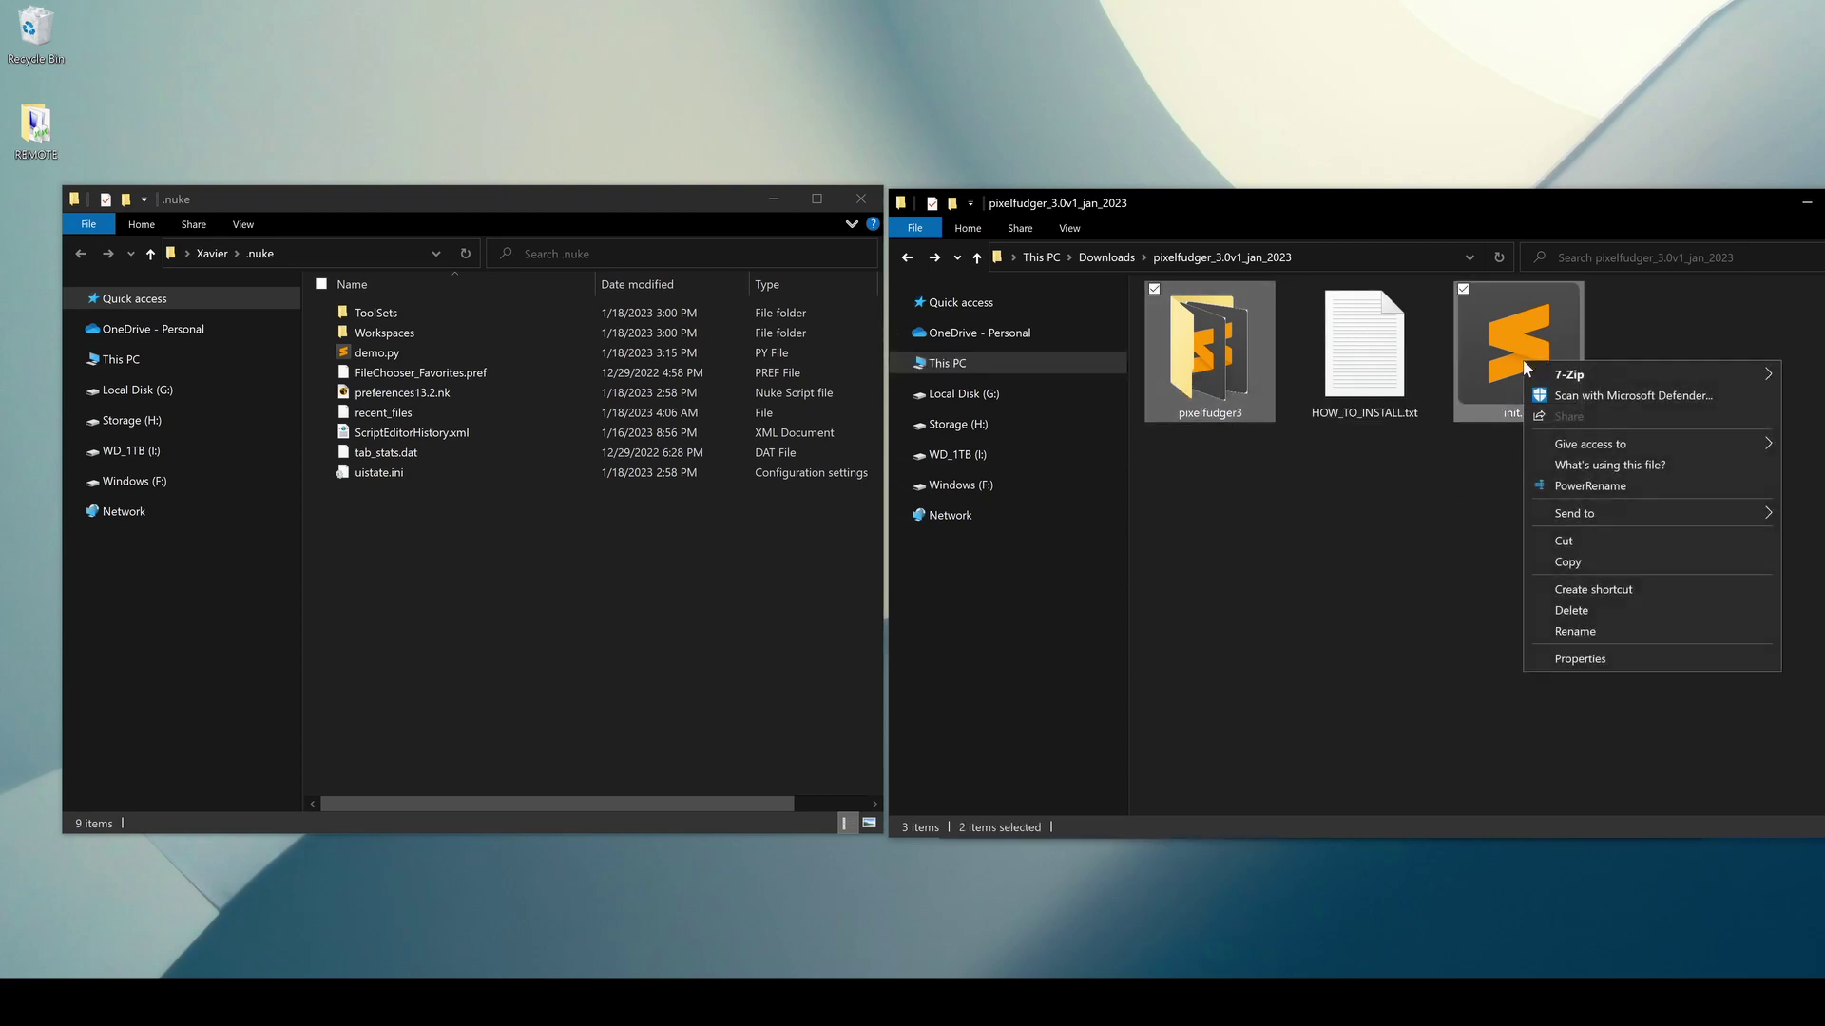
{"action": "left_click", "coordinate": [1568, 561]}
{"action": "left_click", "coordinate": [481, 606]}
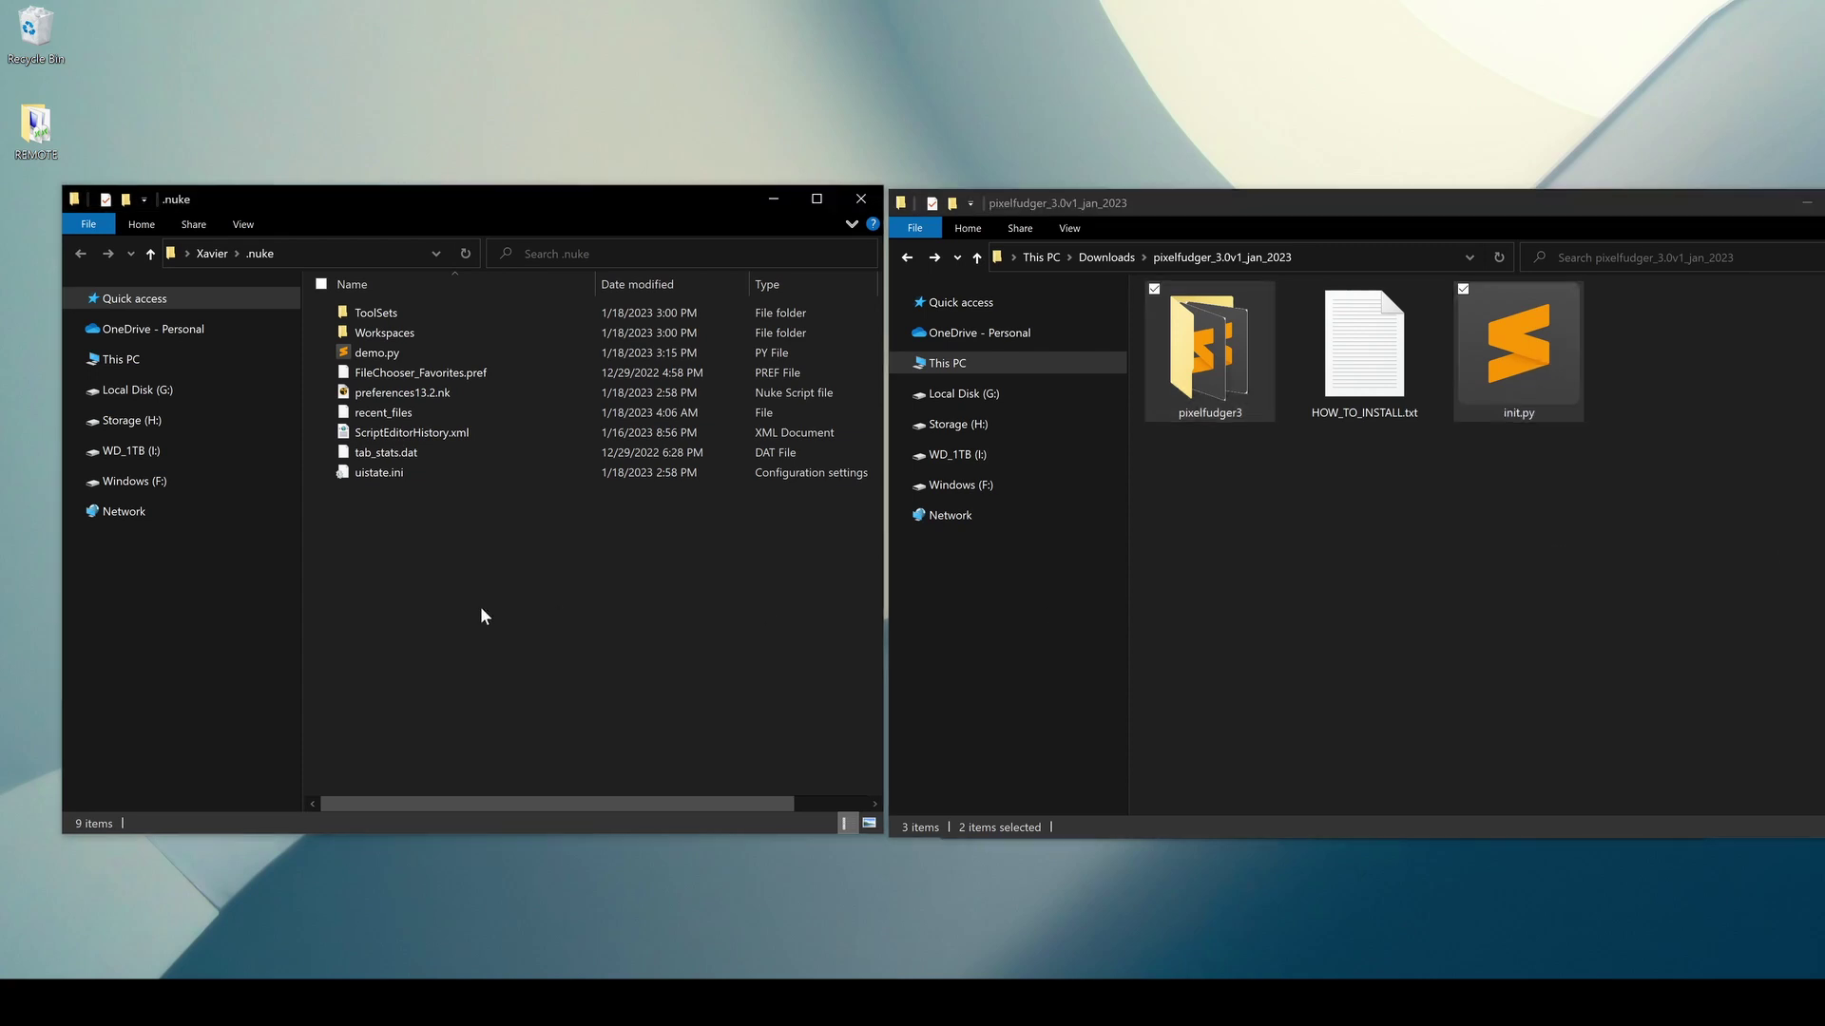
{"action": "right_click", "coordinate": [431, 572]}
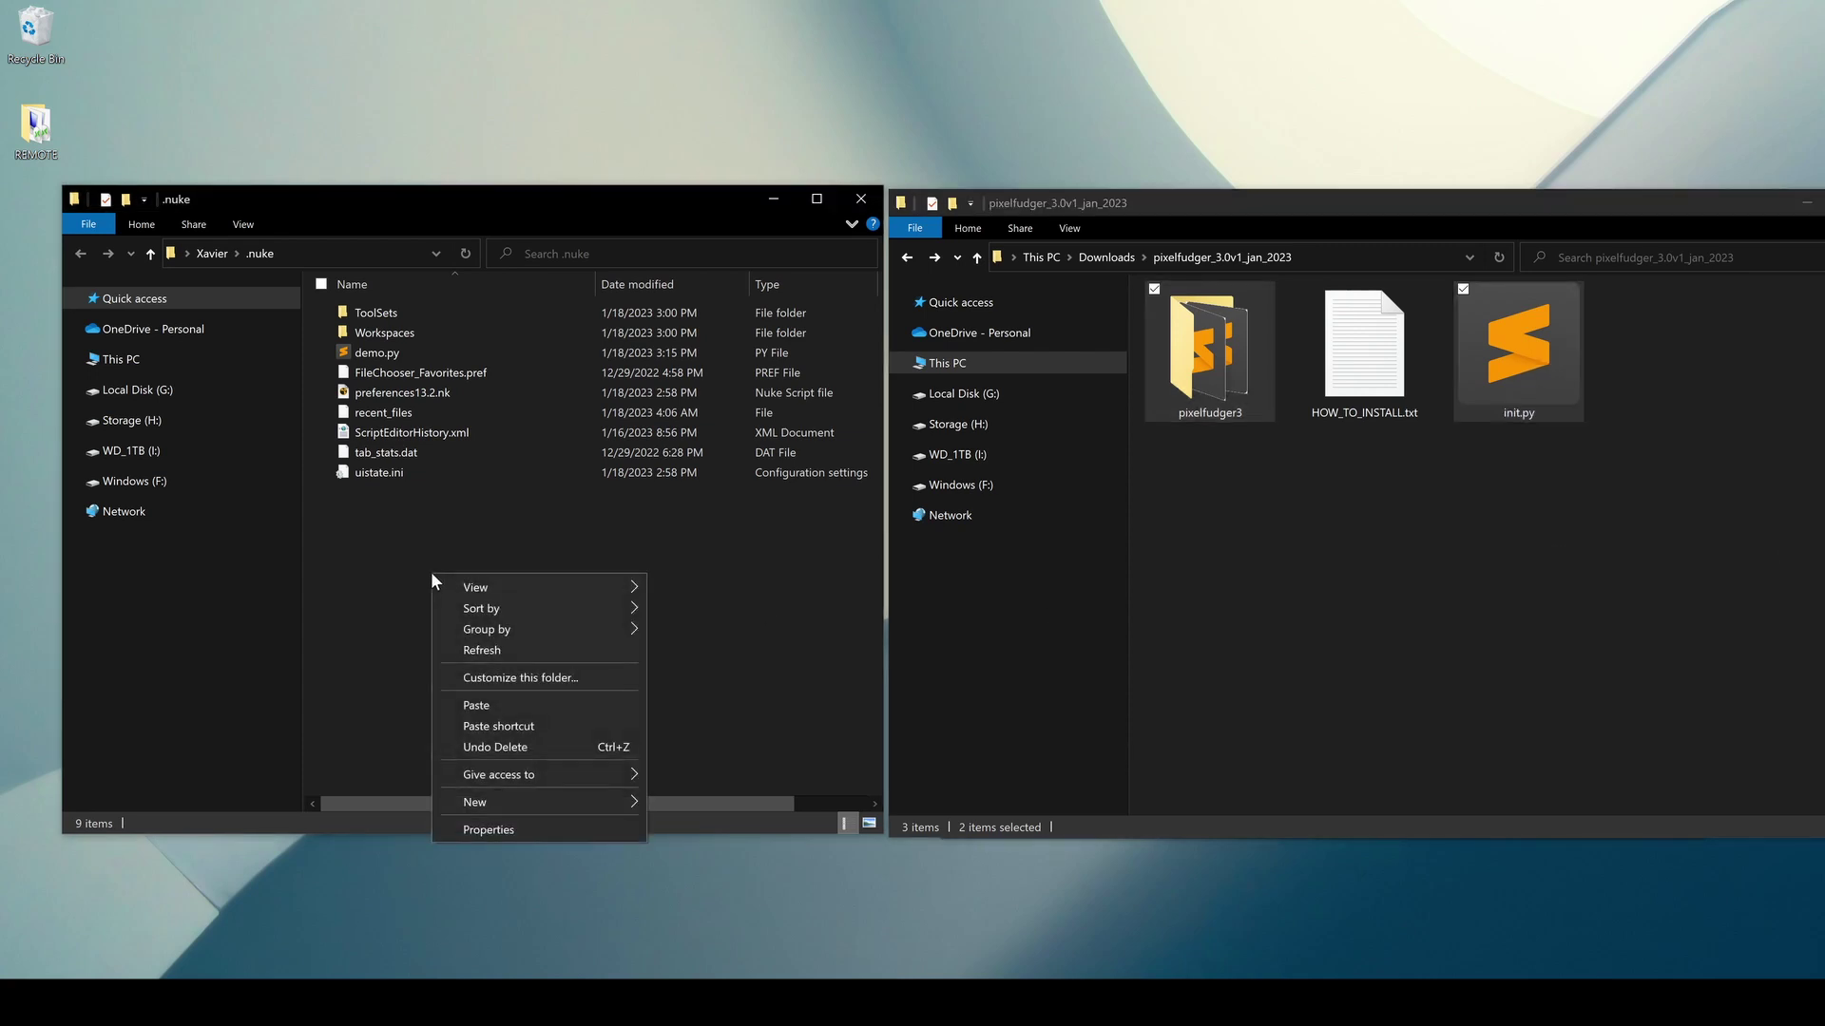
{"action": "left_click", "coordinate": [487, 706]}
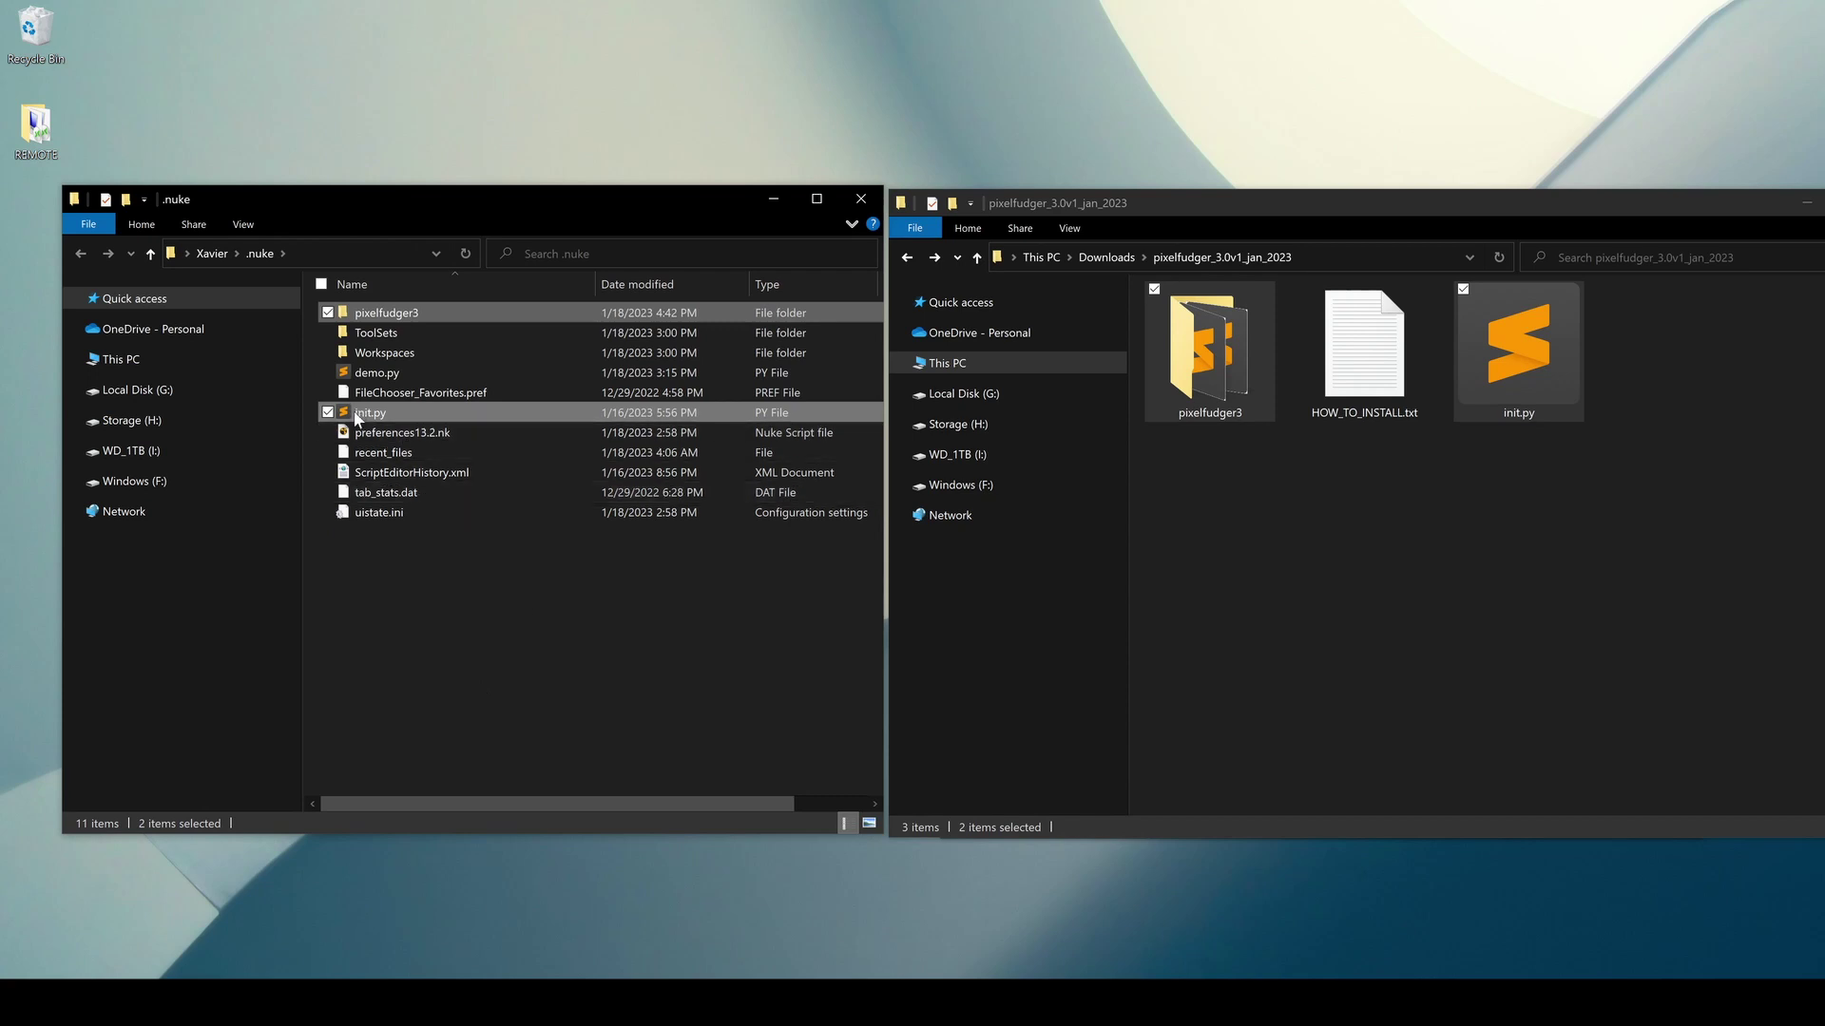
{"action": "left_click", "coordinate": [314, 253]}
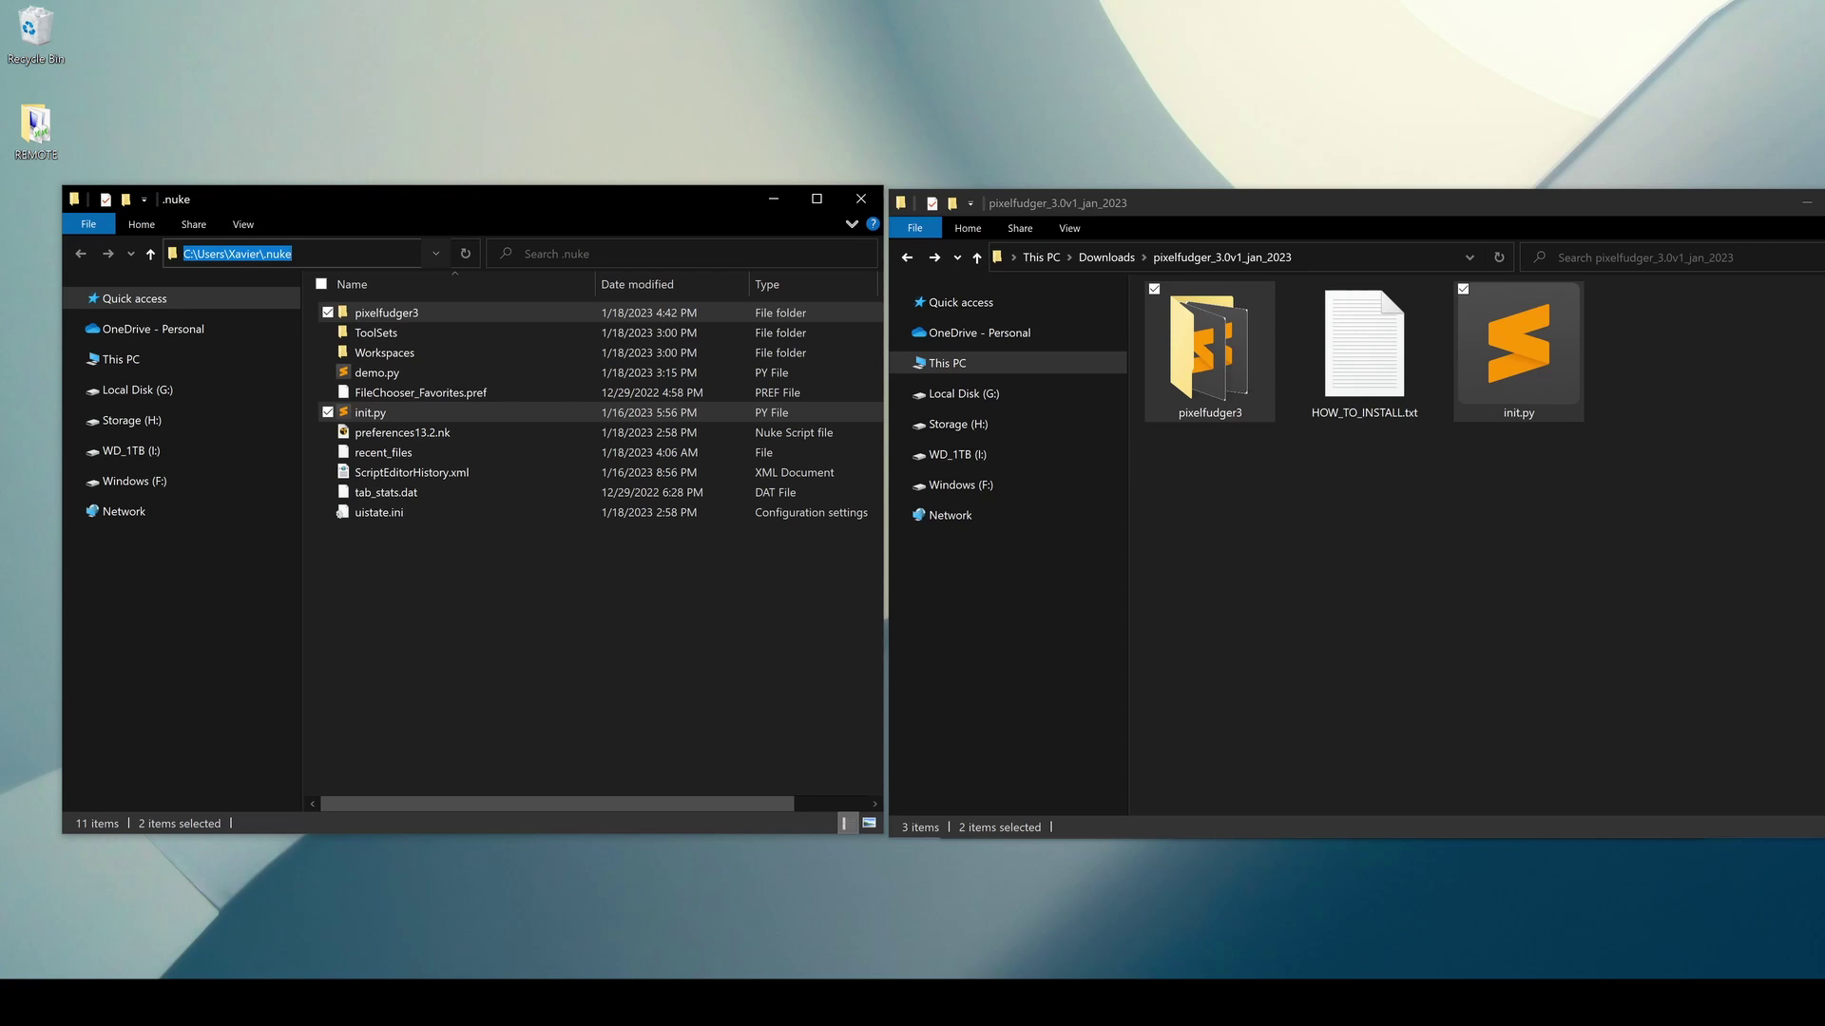
{"action": "left_click", "coordinate": [499, 672]}
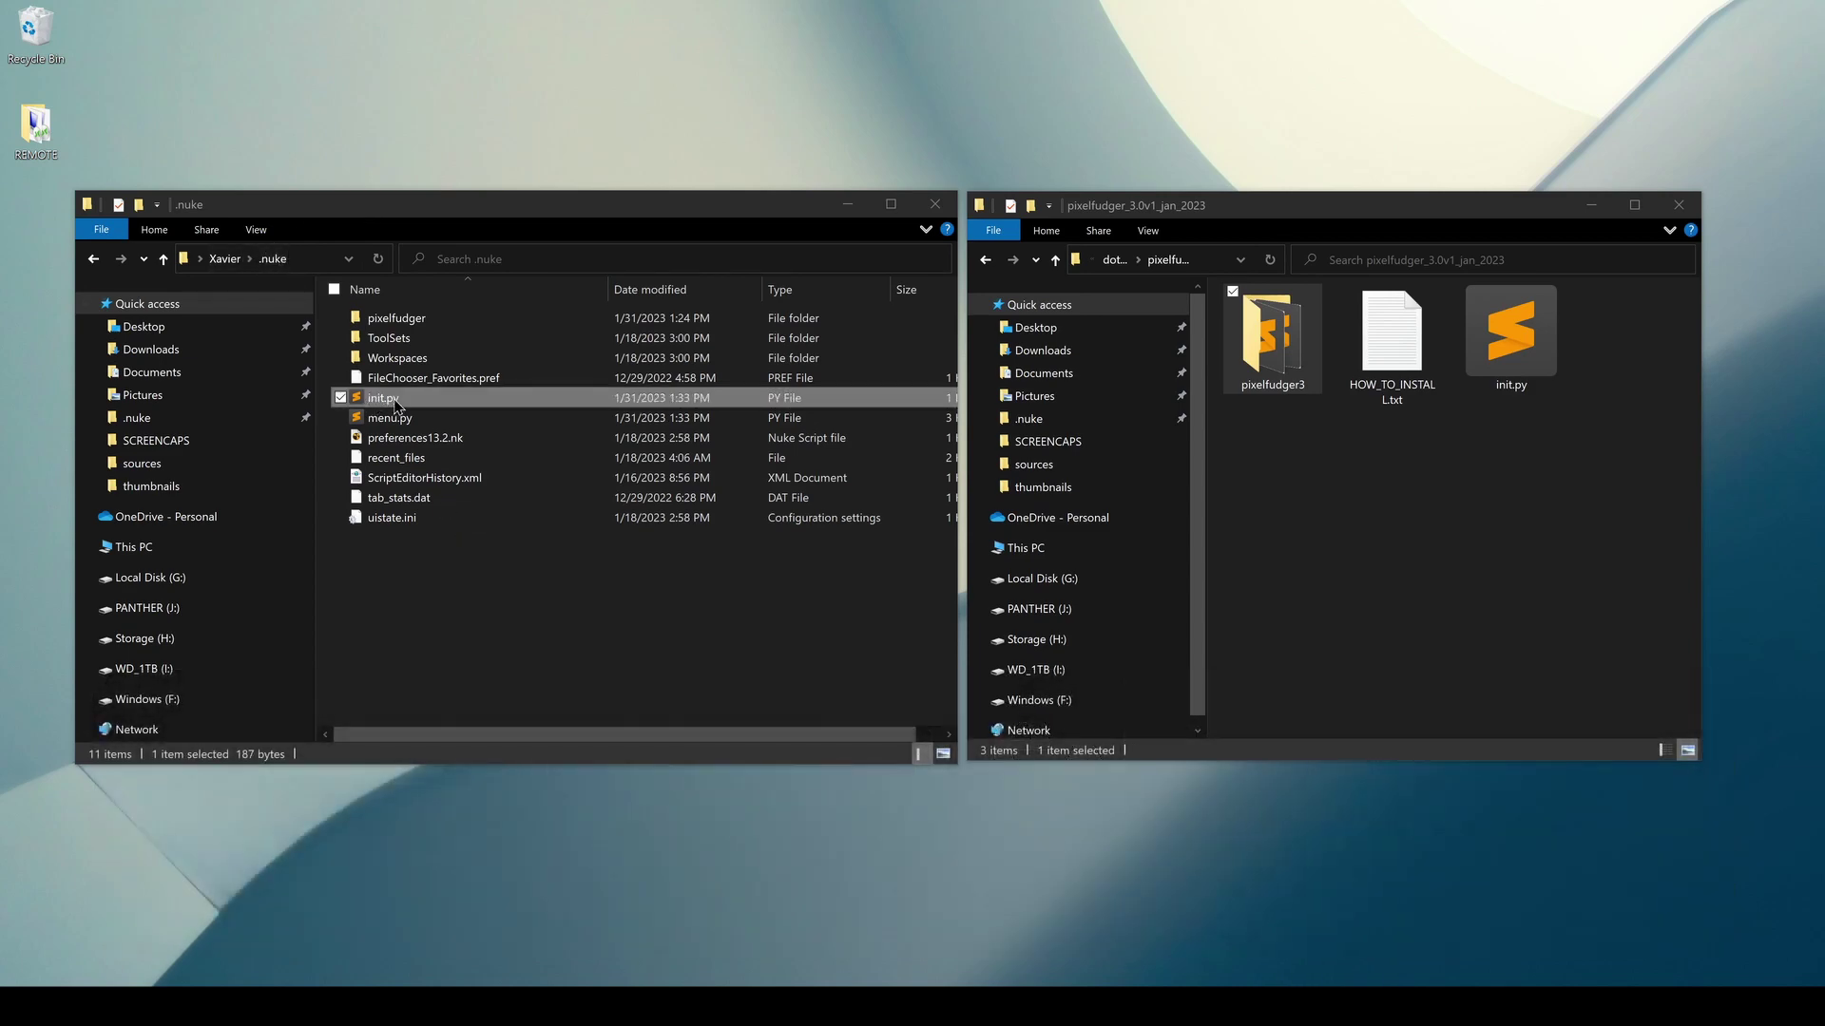
Copy only the pixelfudger3 folder into the .nuke folder that already contains an init.py
{"action": "left_click", "coordinate": [1516, 337]}
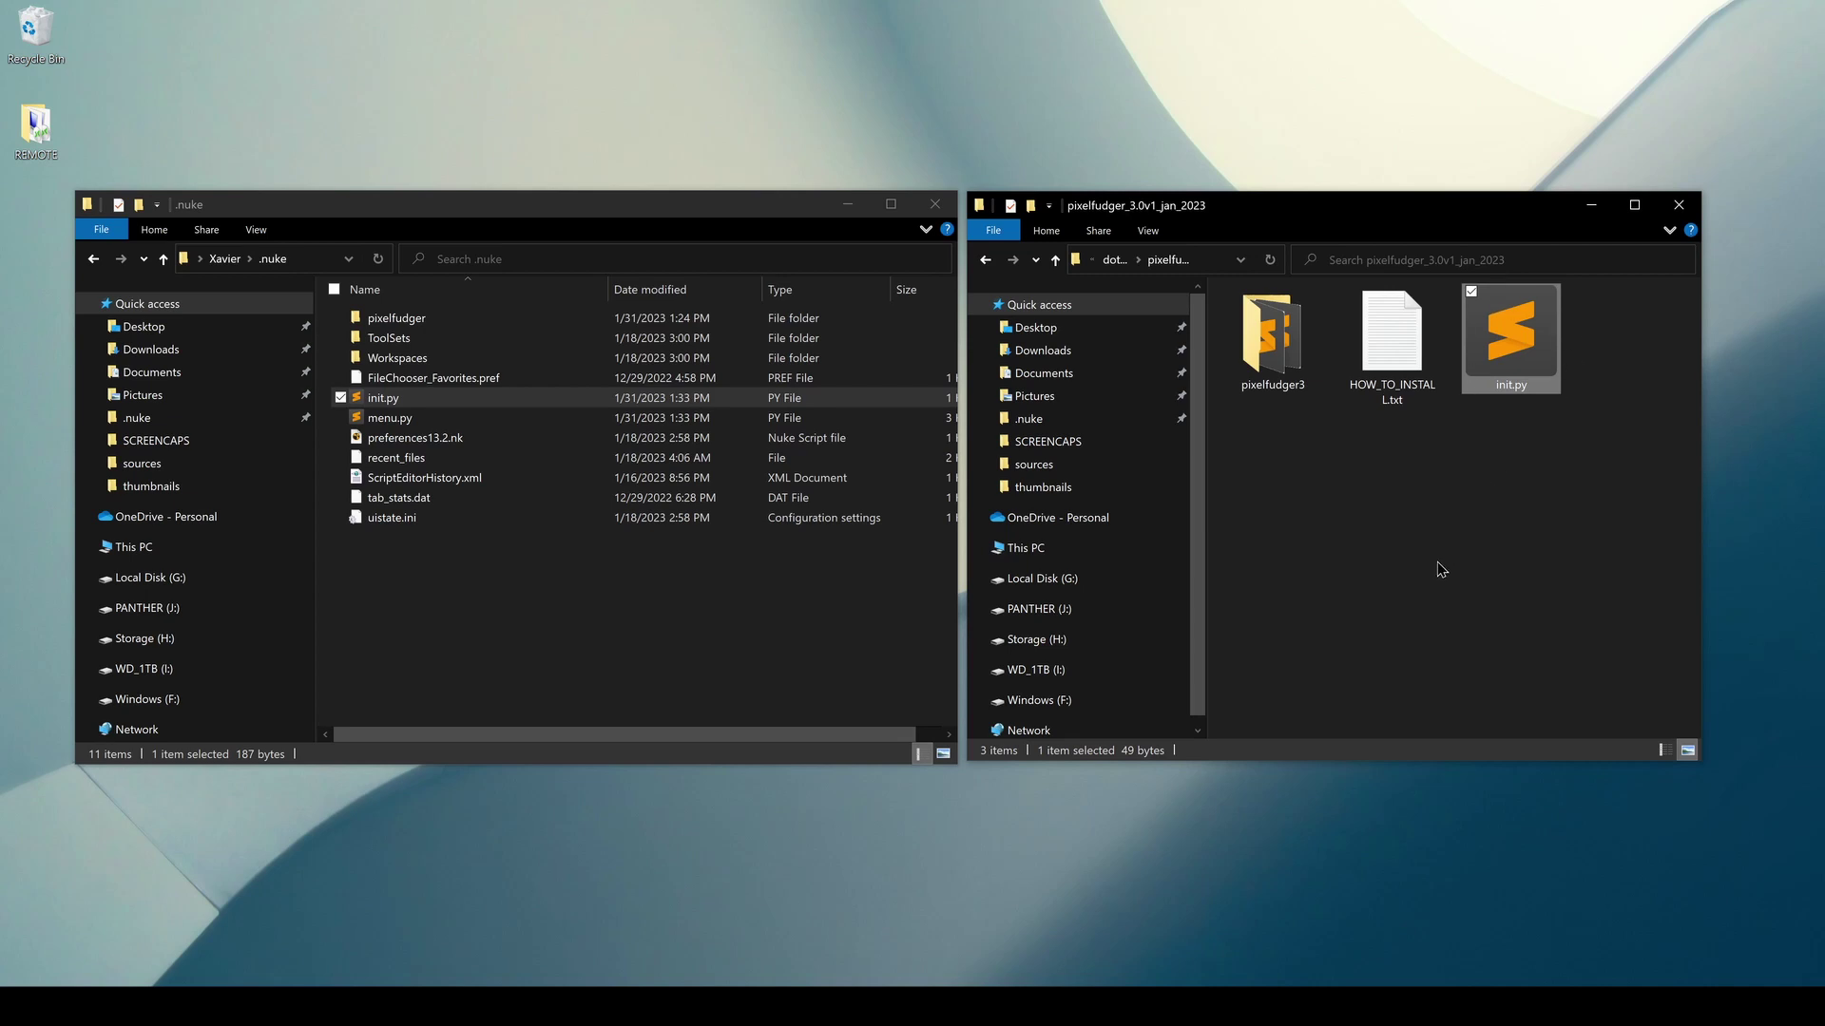
{"action": "left_click", "coordinate": [1289, 349]}
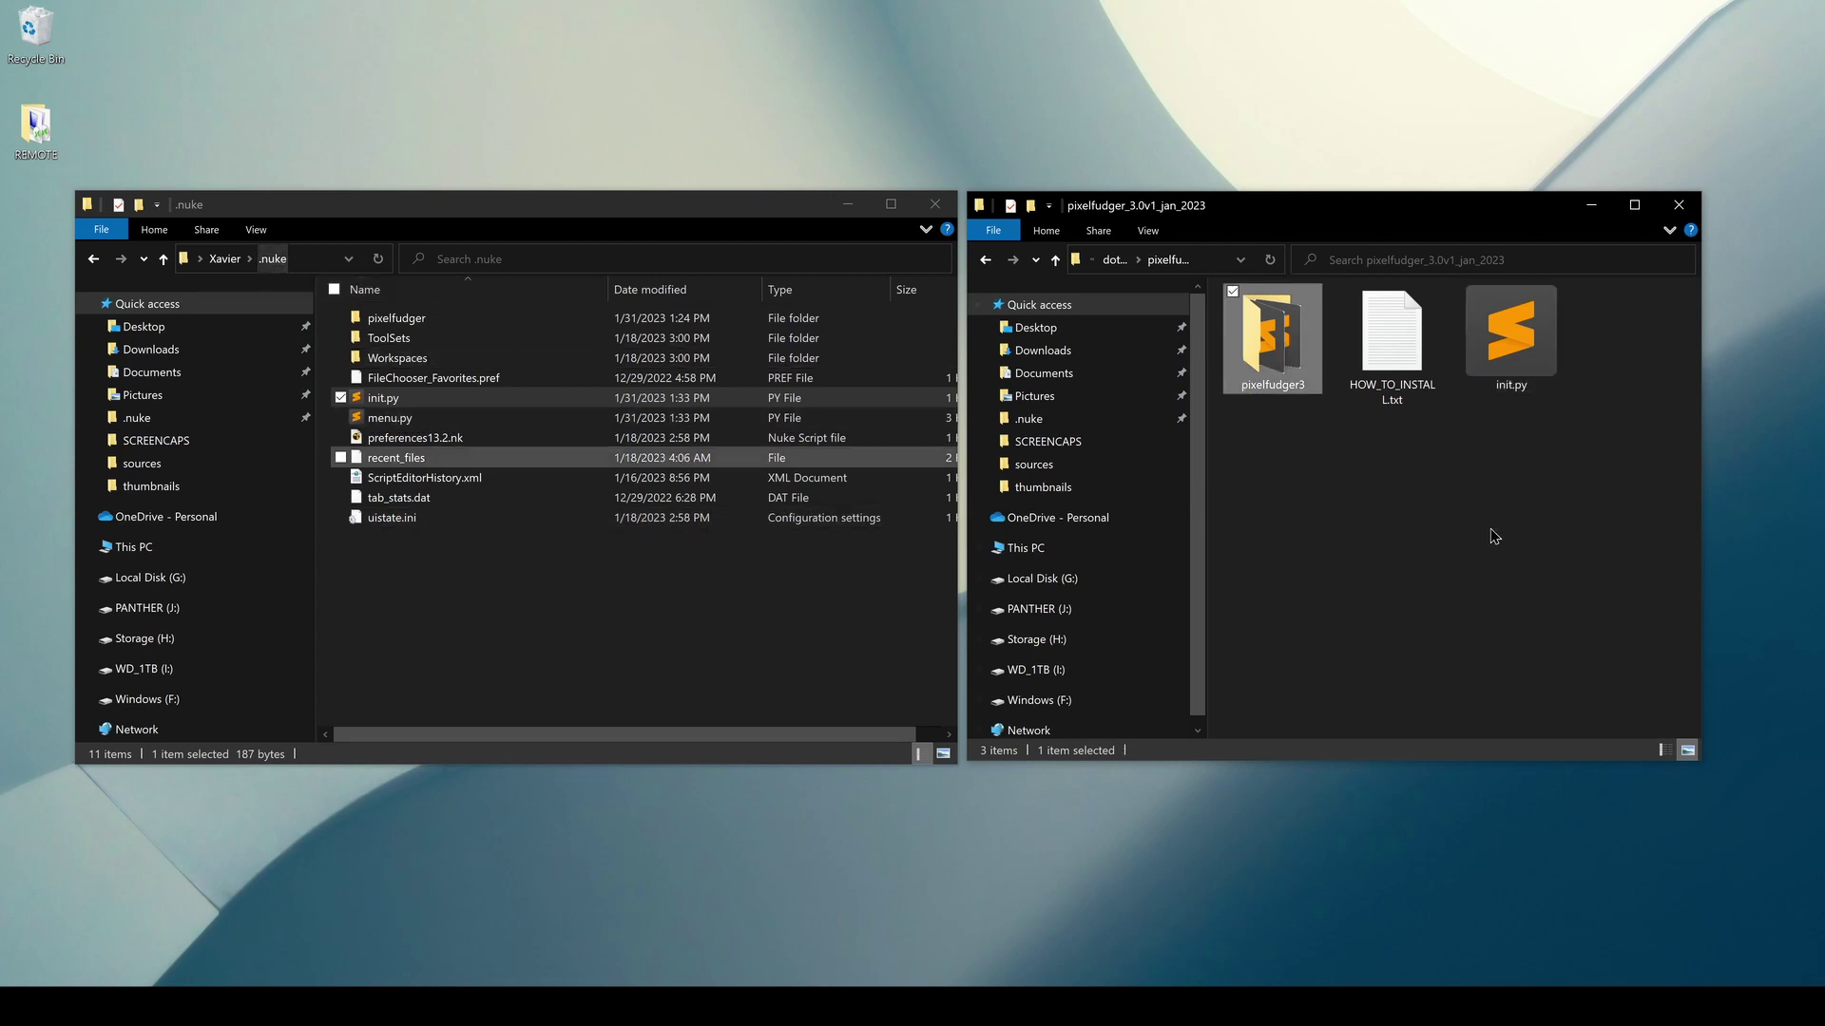
{"action": "right_click", "coordinate": [1265, 331]}
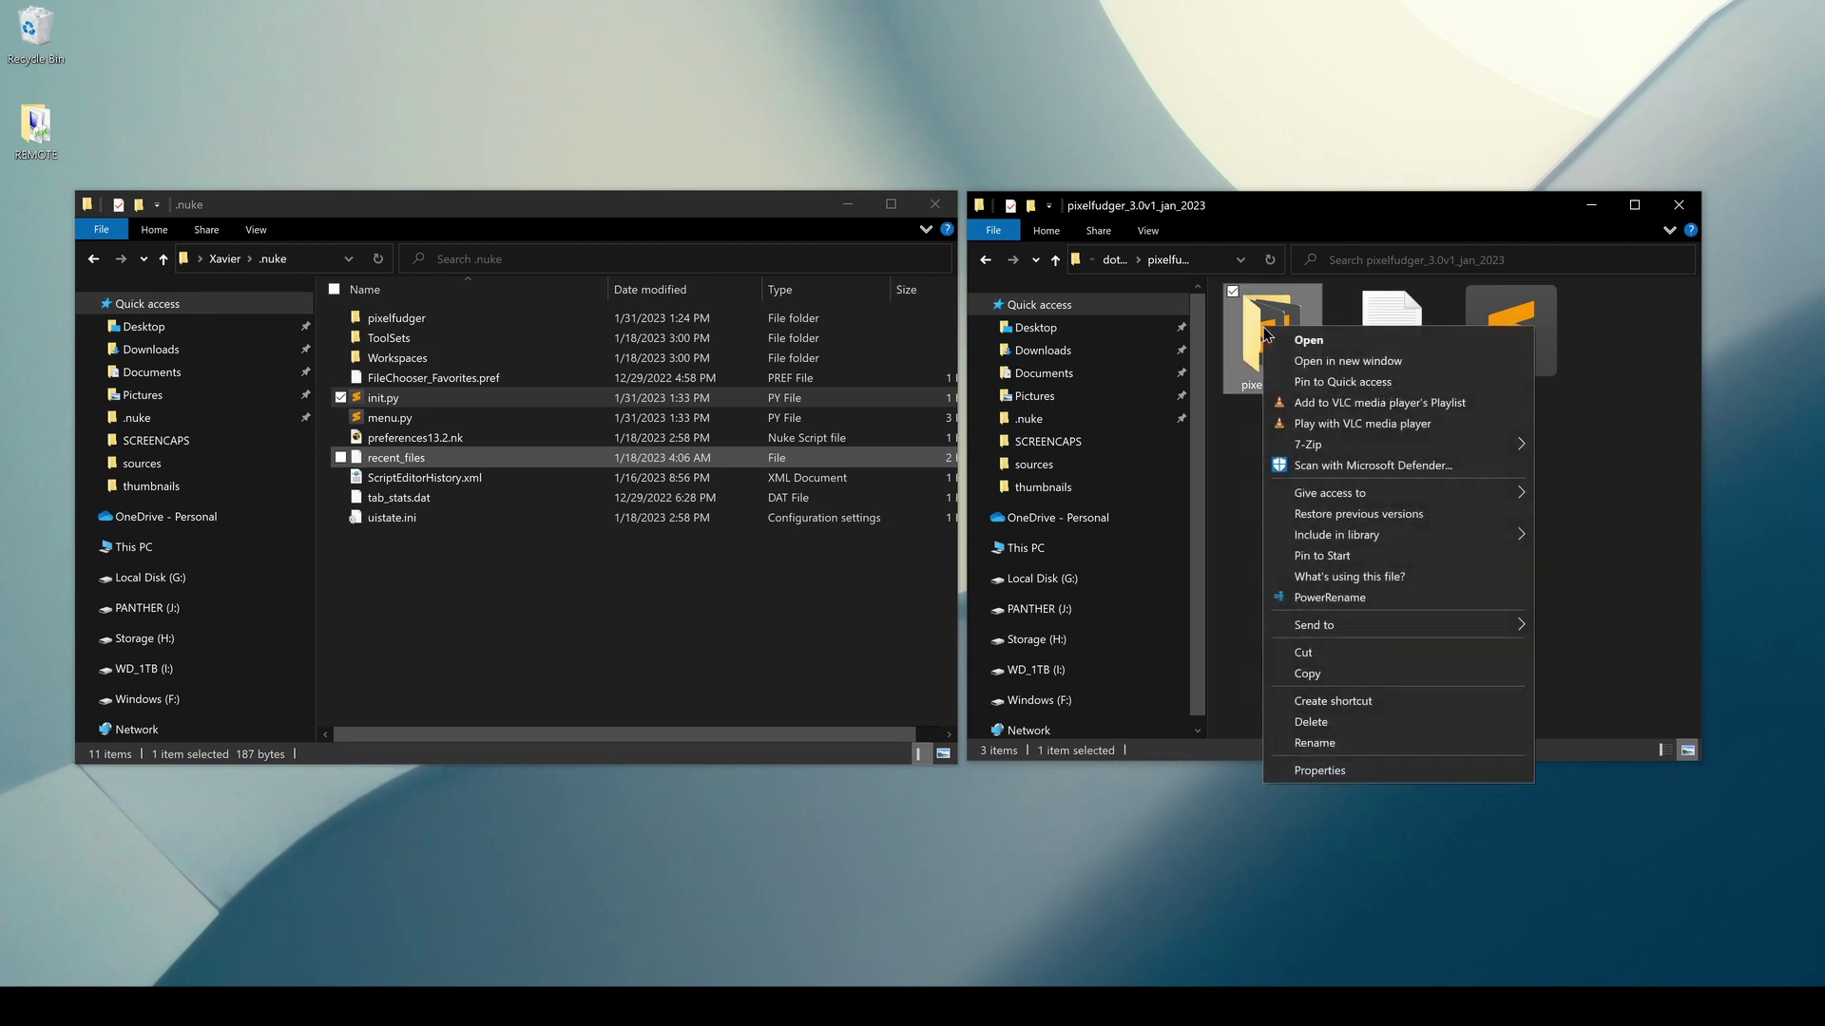
{"action": "left_click", "coordinate": [1320, 670]}
{"action": "left_click", "coordinate": [492, 593]}
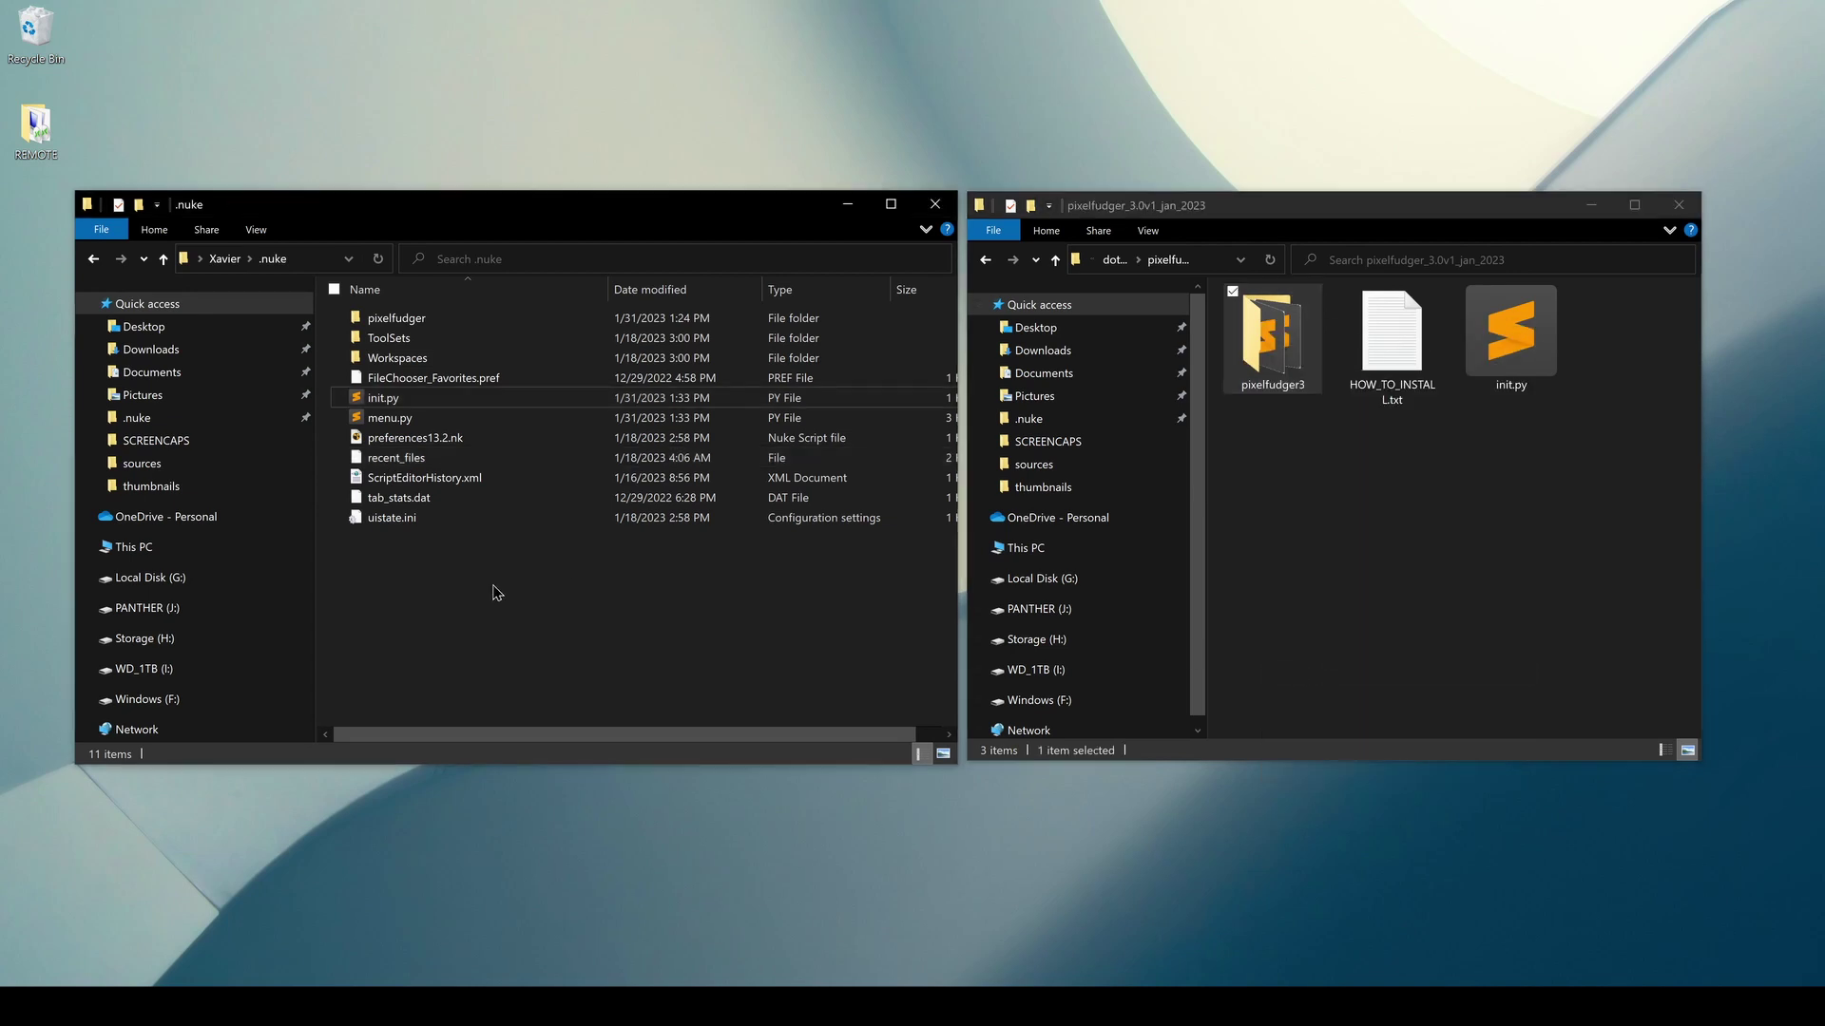
{"action": "right_click", "coordinate": [495, 593]}
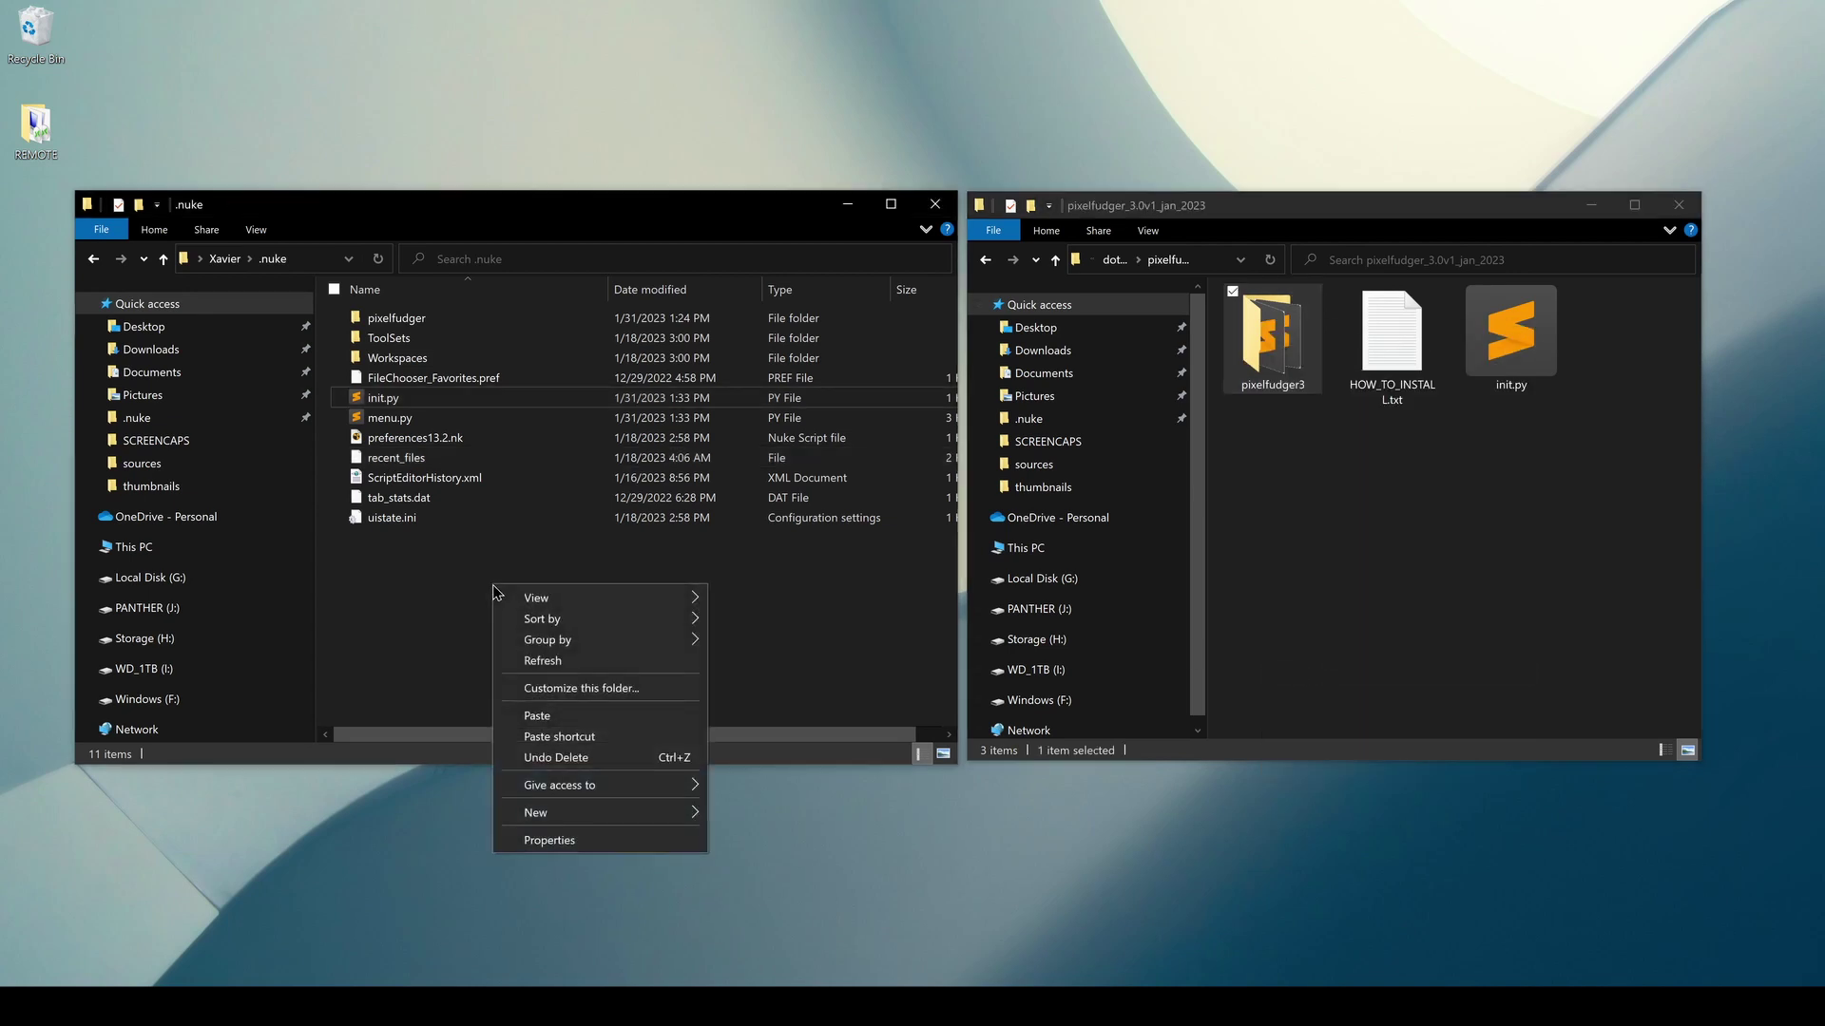
{"action": "left_click", "coordinate": [572, 716]}
{"action": "left_click", "coordinate": [521, 641]}
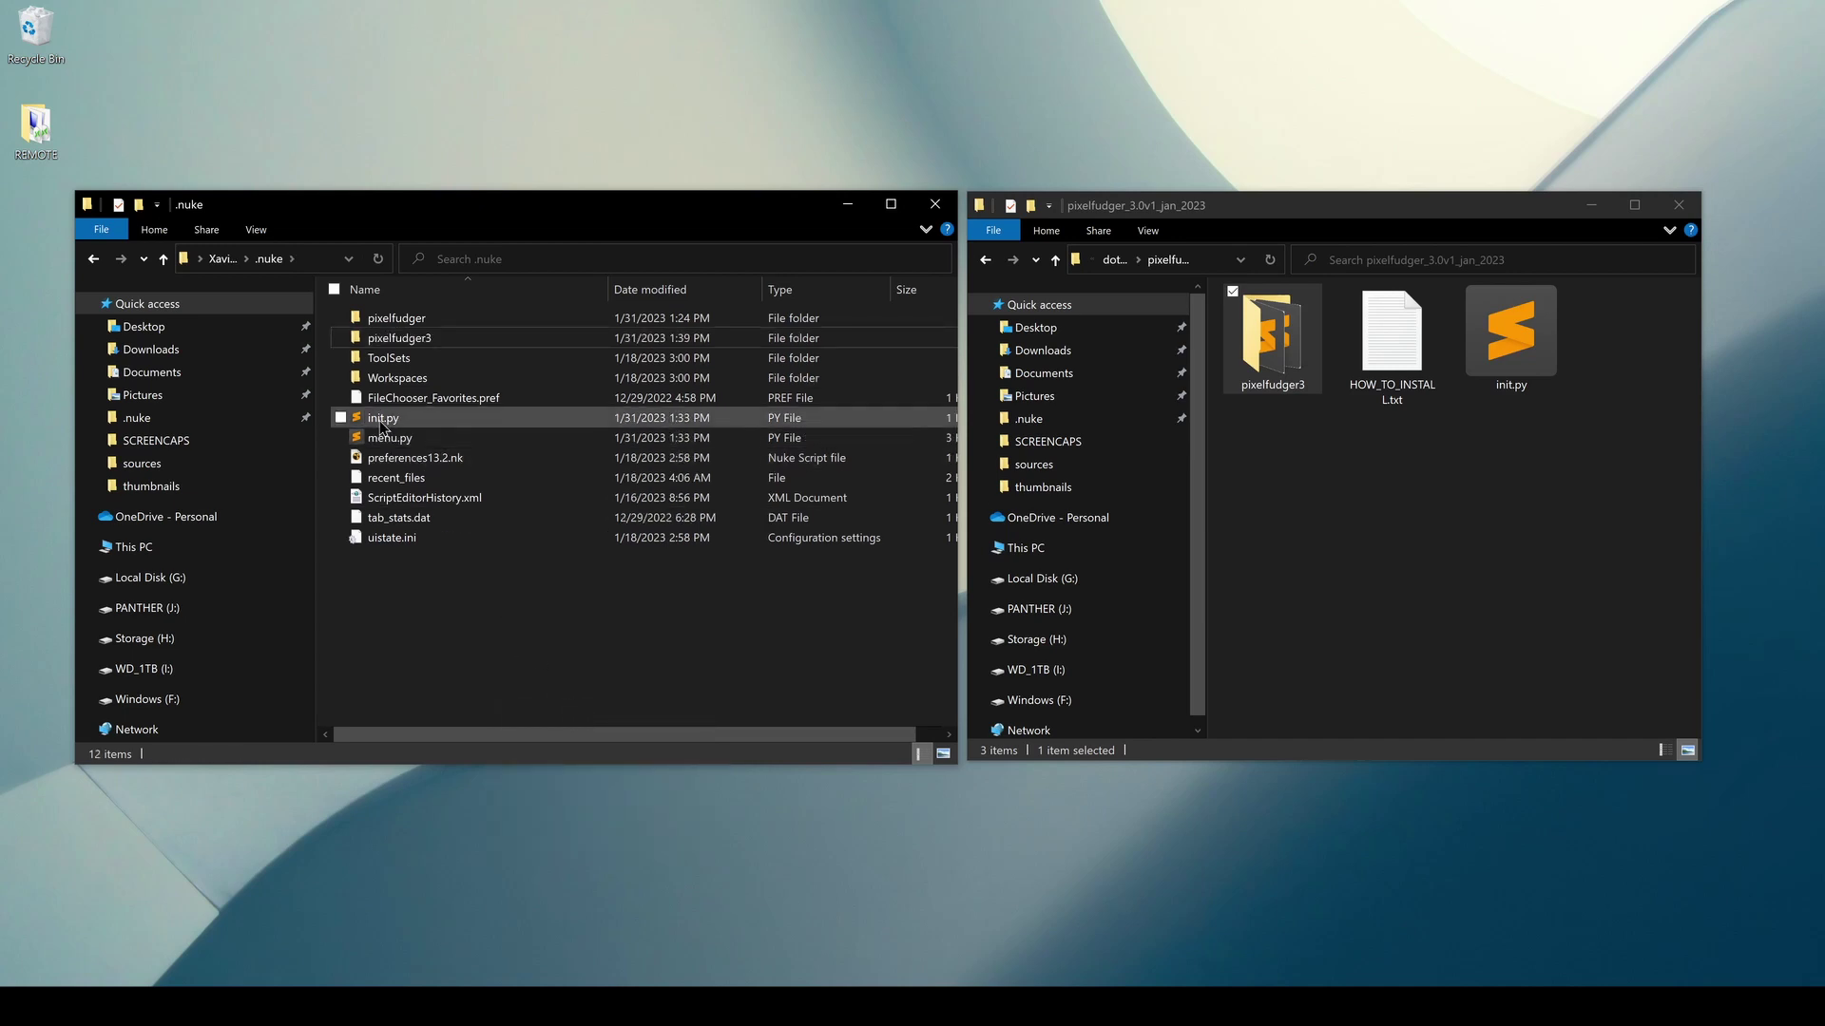
Open the existing init.py from the .nuke folder in Sublime Text and move its window clear of the HOW_TO_INSTALL.txt file
{"action": "left_click", "coordinate": [1505, 325]}
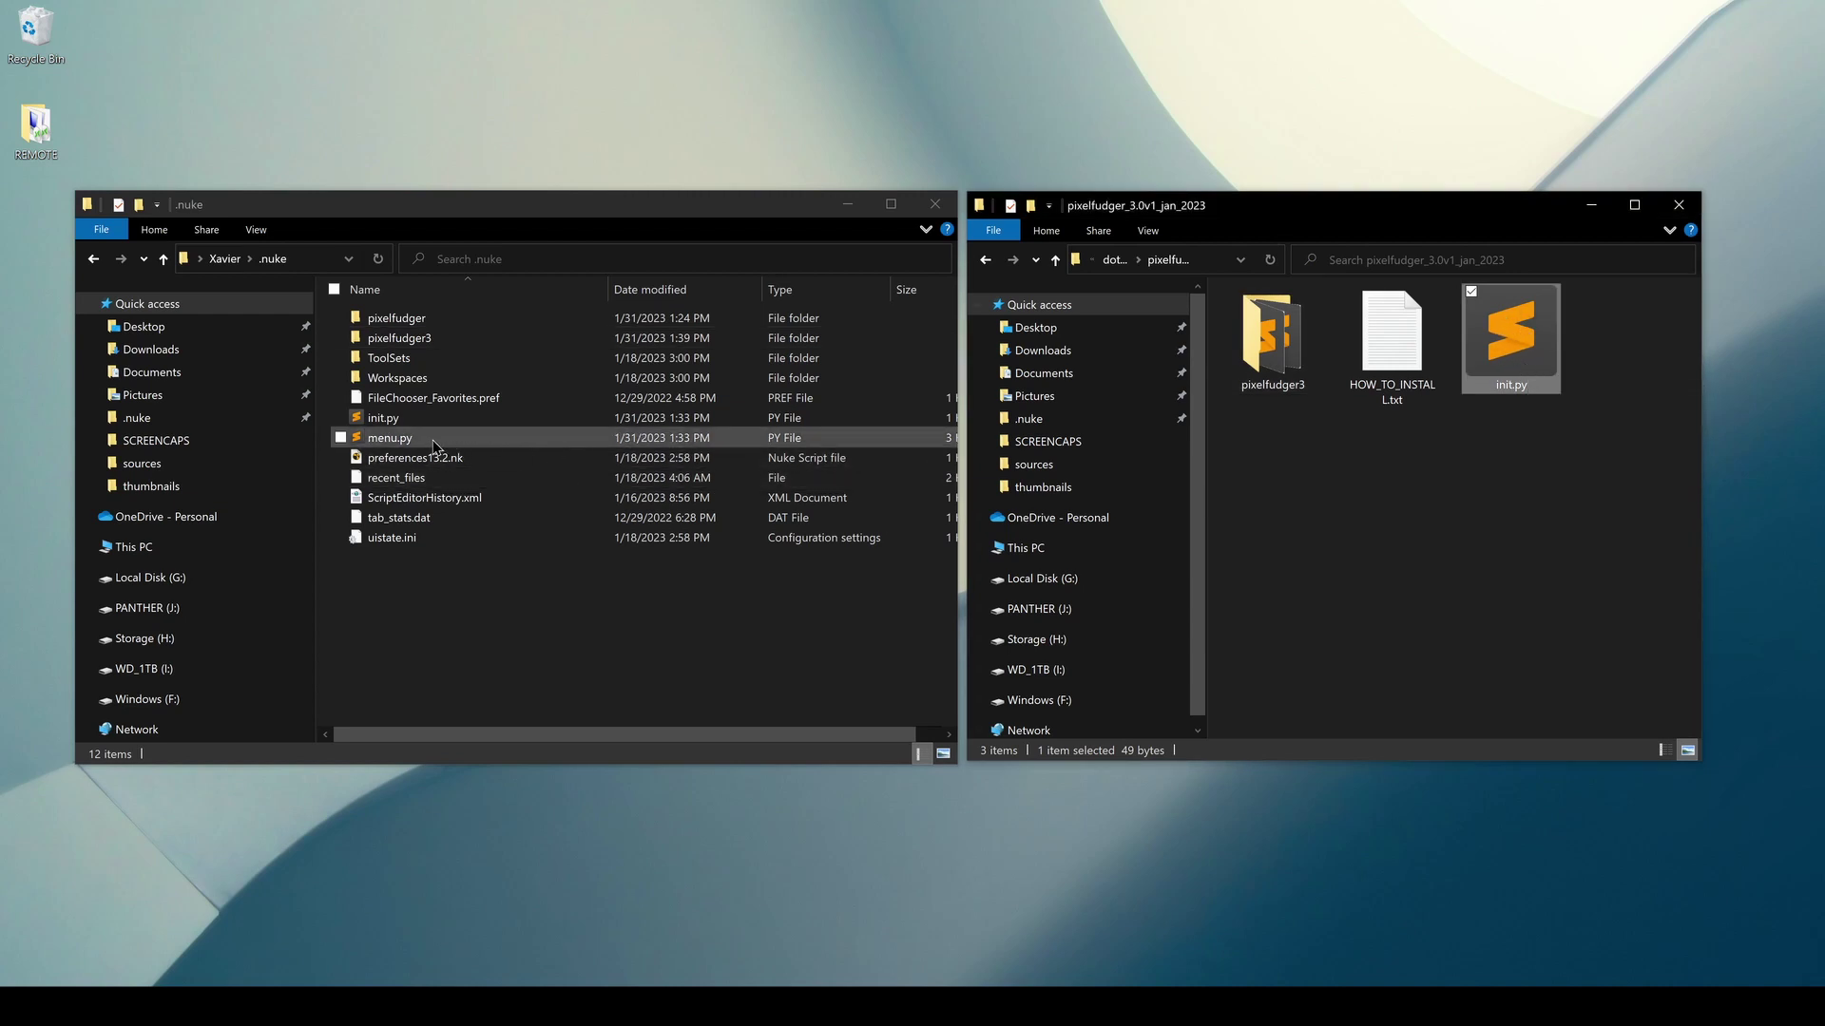
{"action": "left_click", "coordinate": [381, 423]}
{"action": "right_click", "coordinate": [381, 424]}
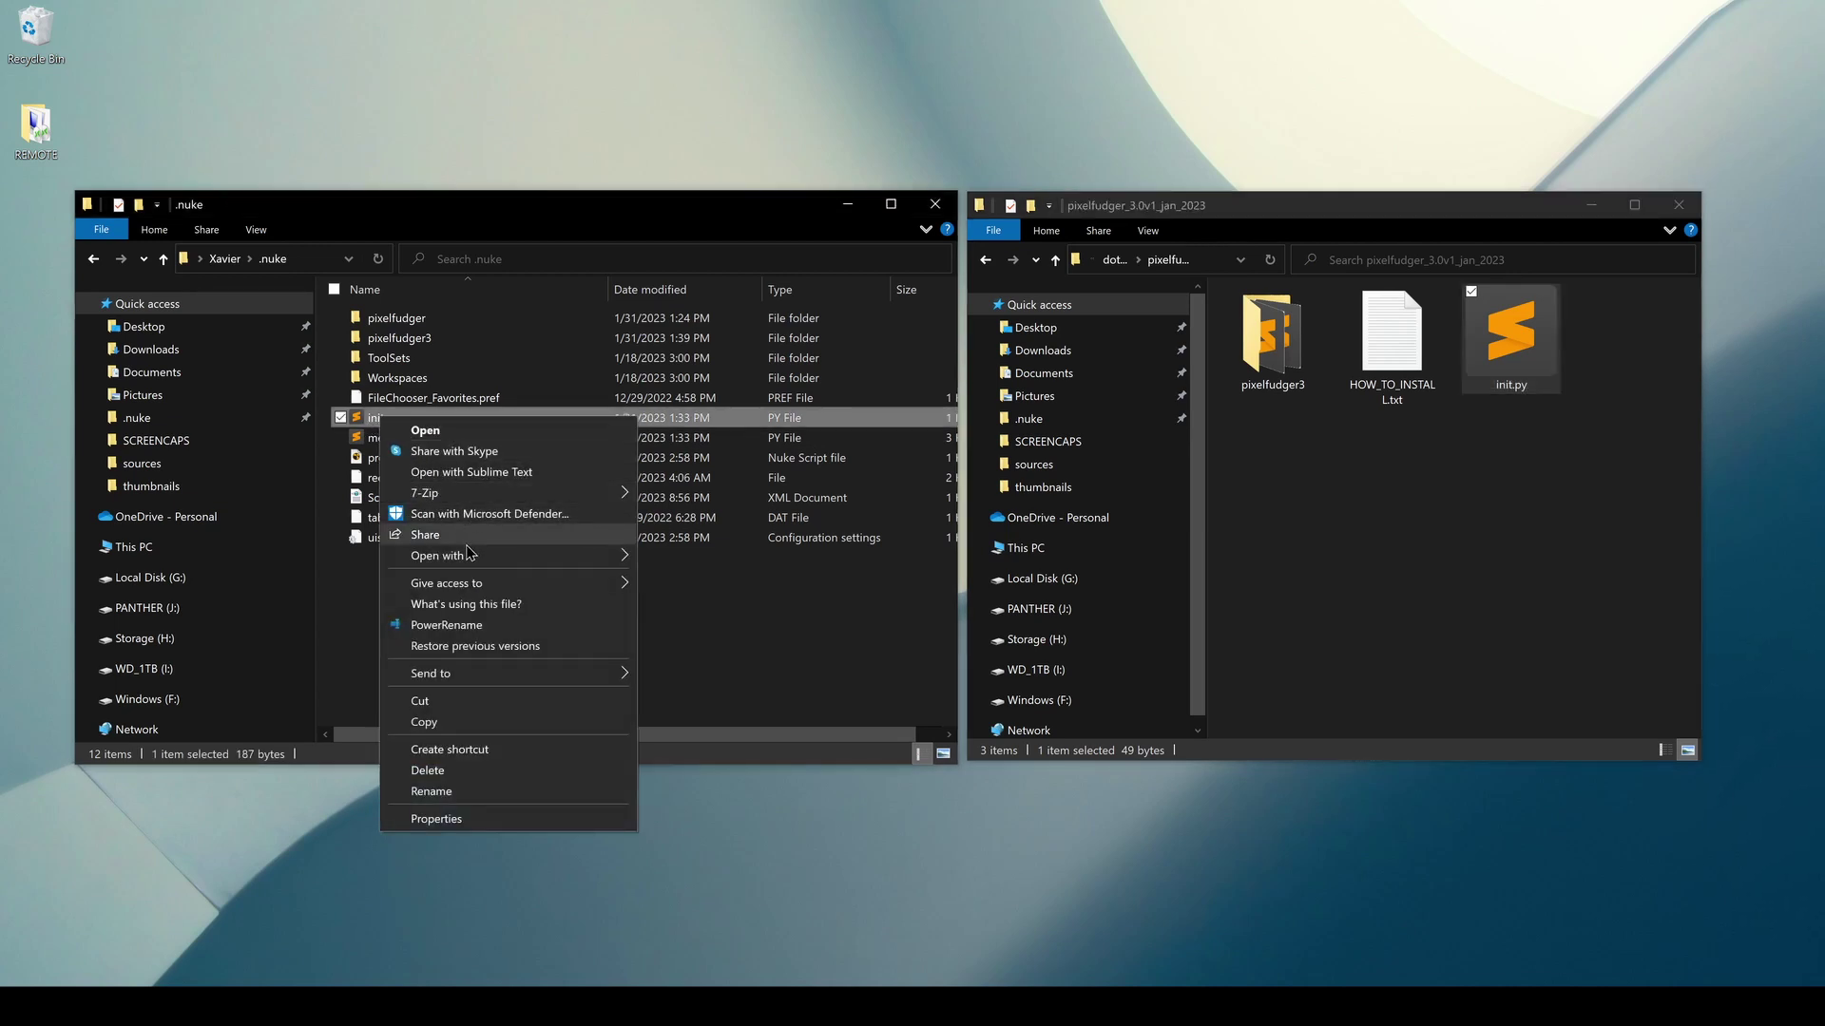
{"action": "mouse_move", "coordinate": [469, 555]}
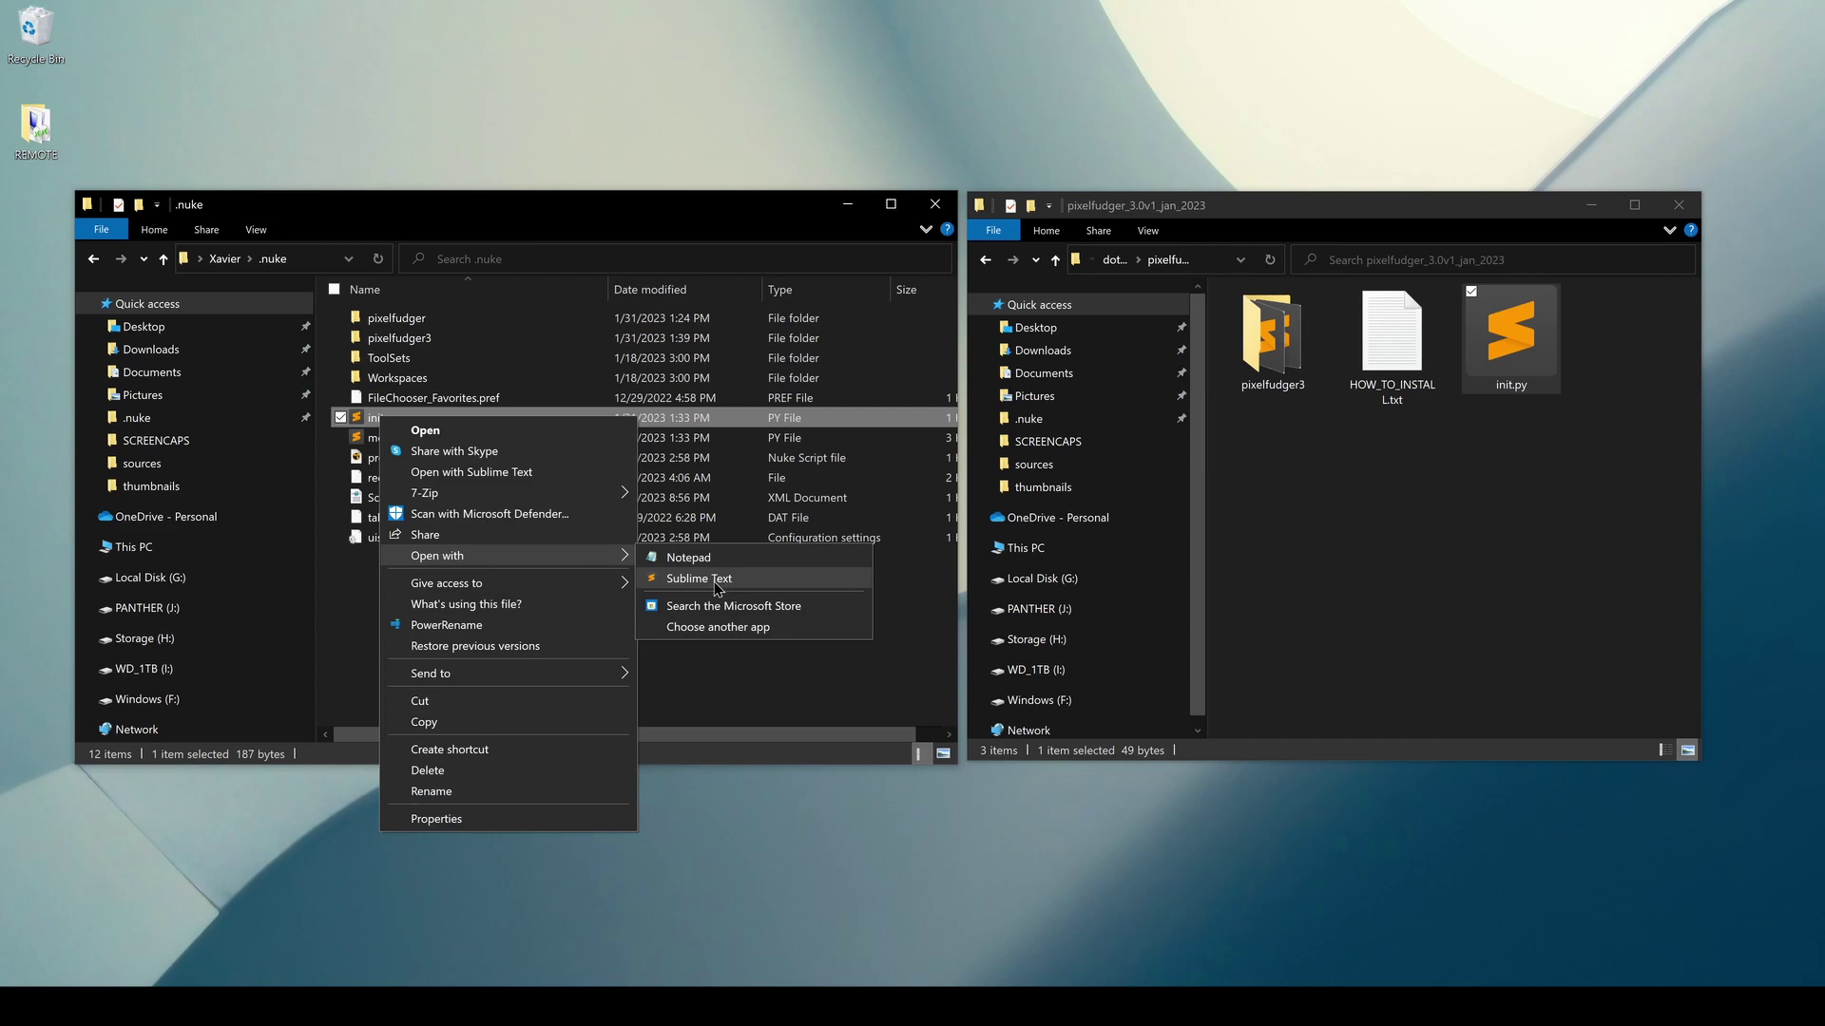
{"action": "left_click", "coordinate": [699, 579]}
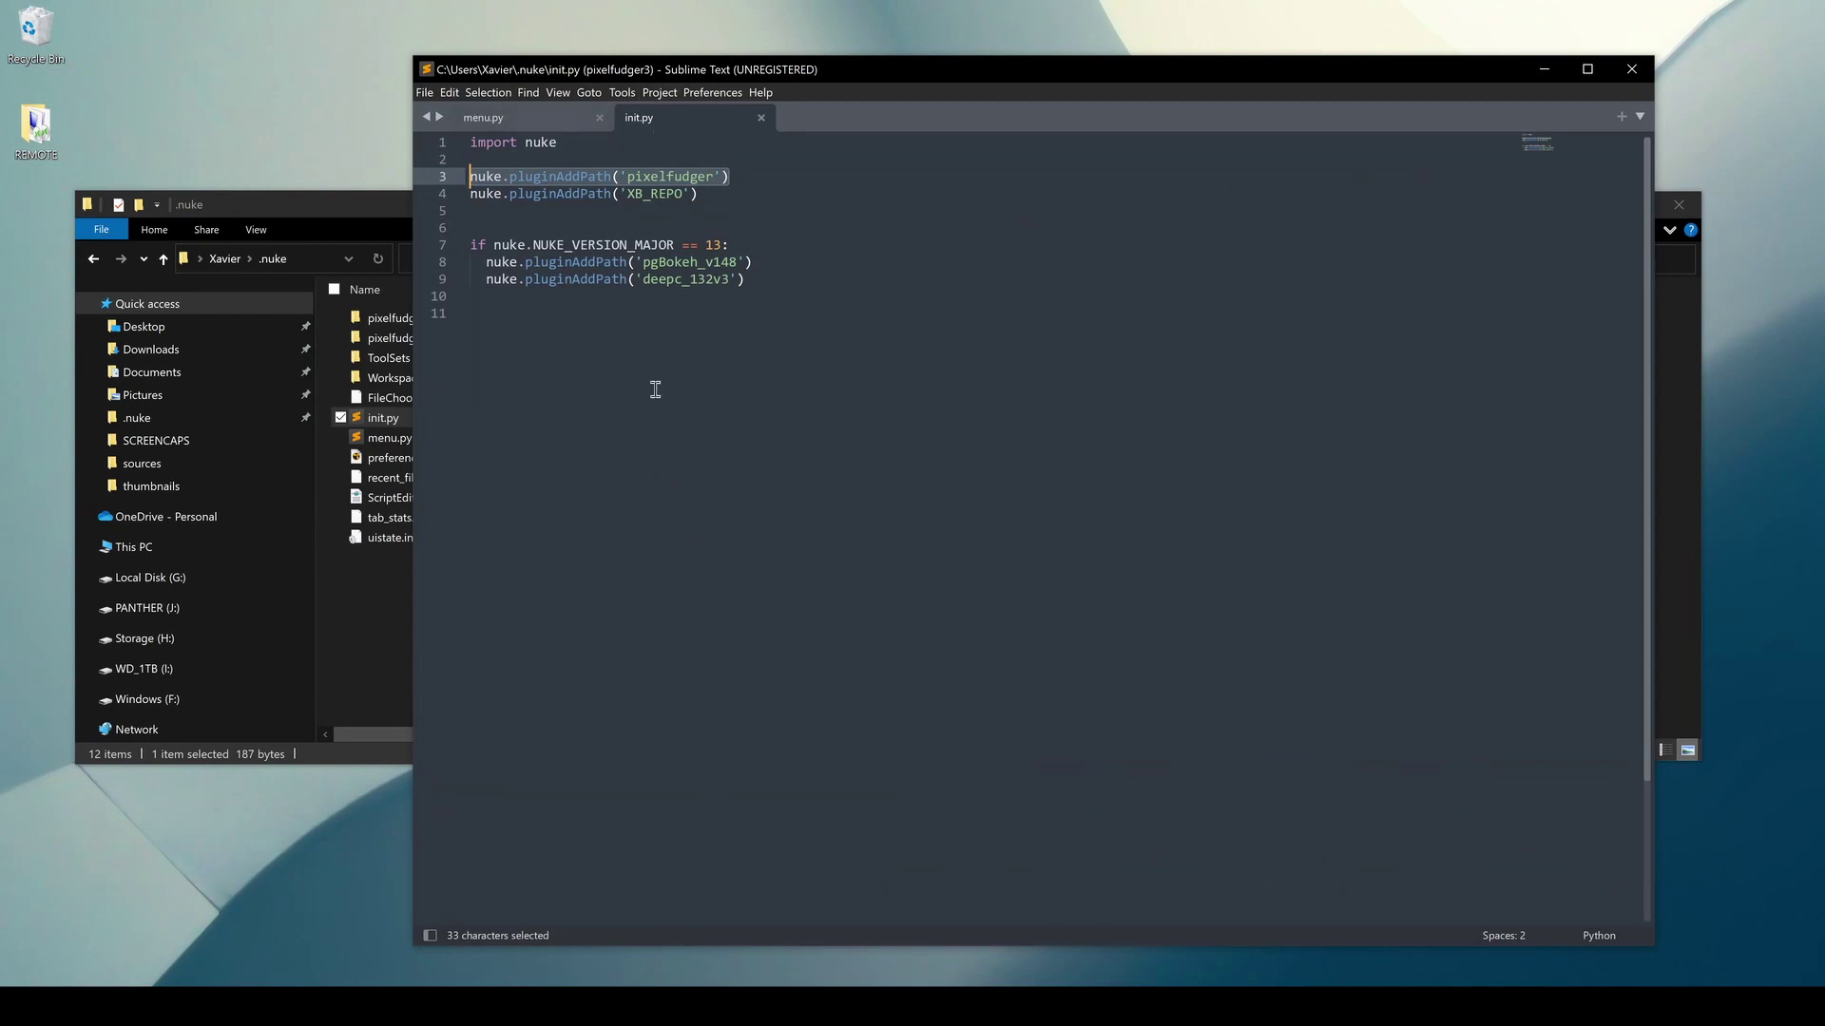
{"action": "left_click_drag", "start_coordinate": [989, 79], "coordinate": [890, 116]}
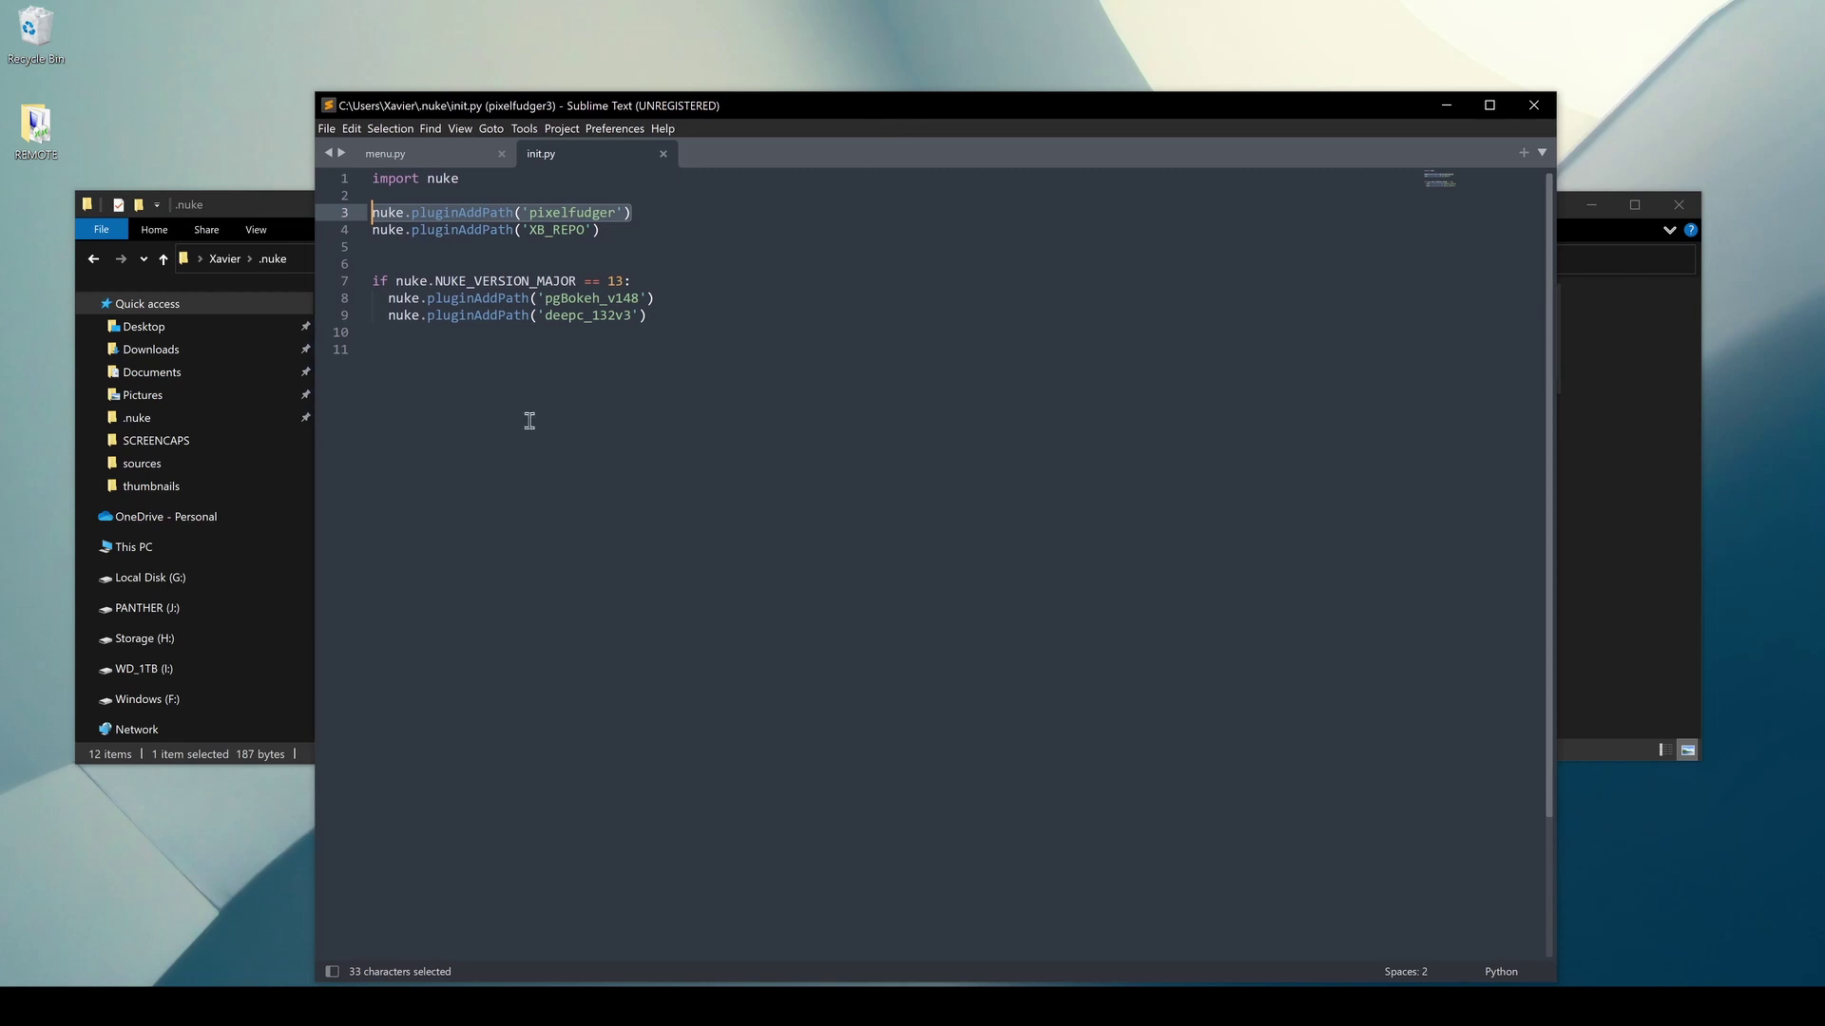
{"action": "left_click_drag", "start_coordinate": [647, 110], "coordinate": [816, 125]}
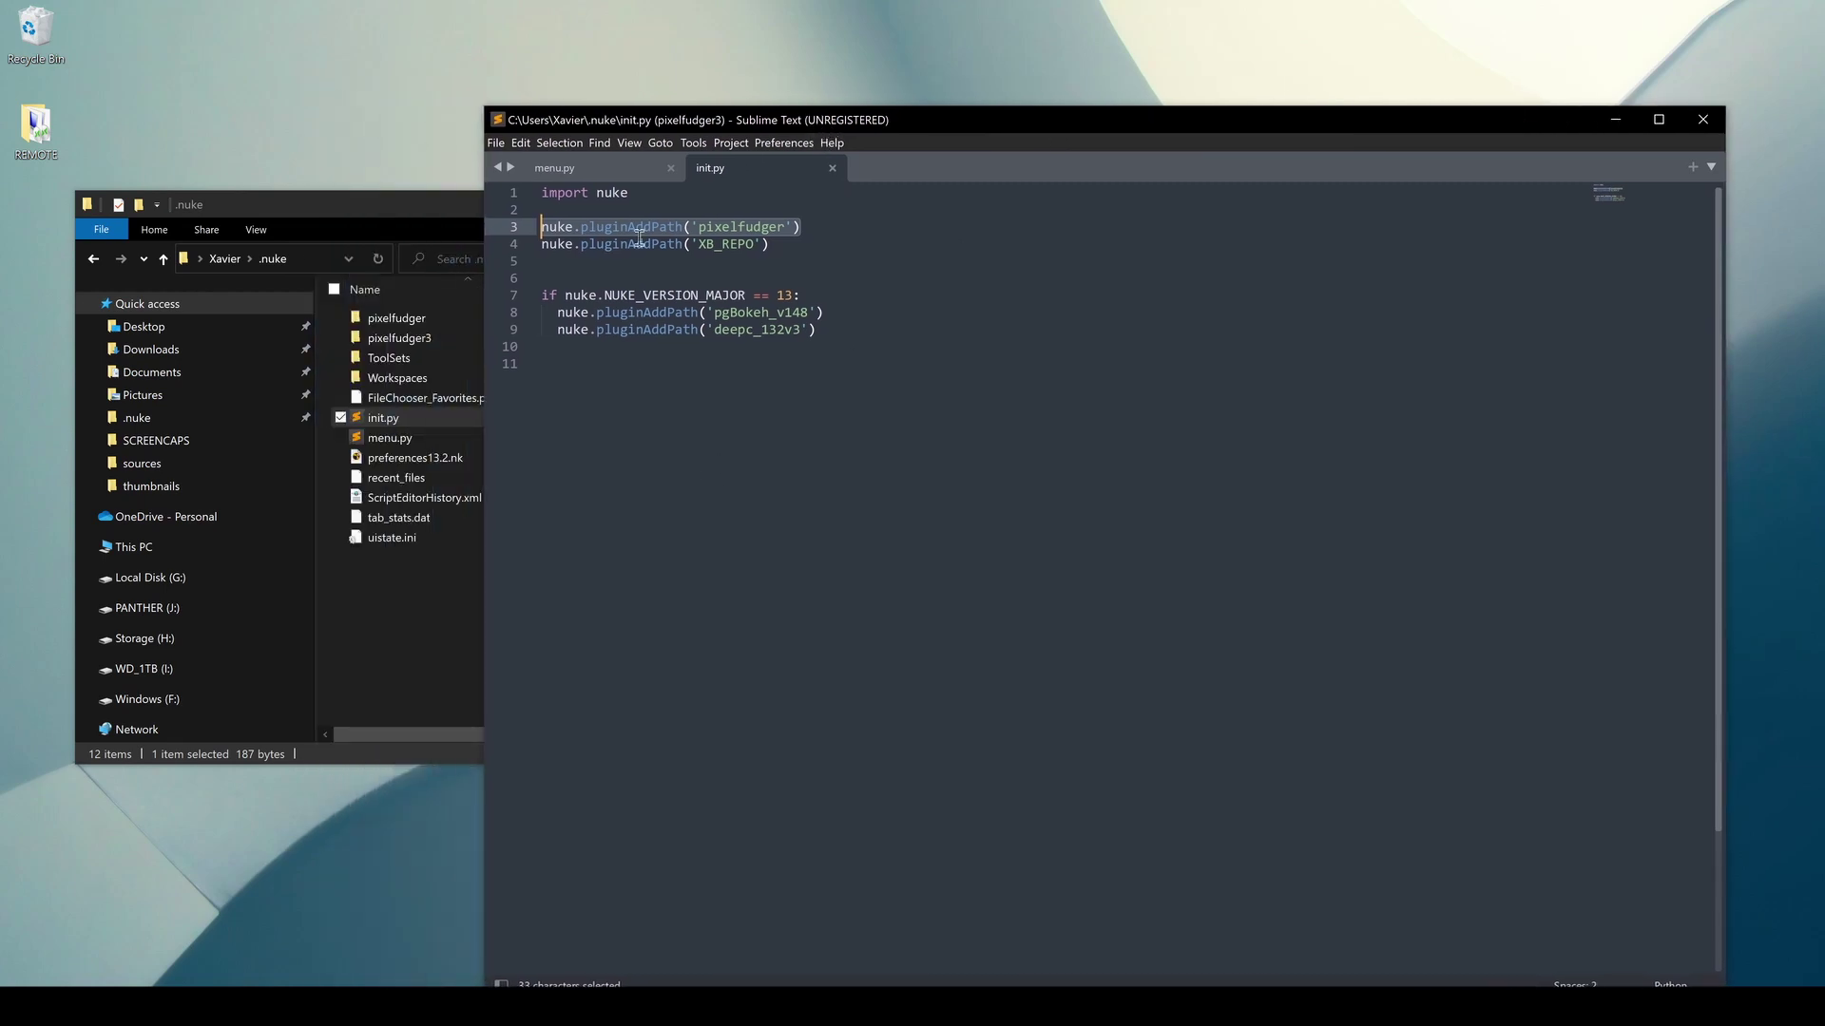
{"action": "left_click_drag", "start_coordinate": [927, 133], "coordinate": [527, 103]}
Preview HOW_TO_INSTALL.txt and compare its "import nuke" line with the first line of the open init.py
{"action": "left_click", "coordinate": [1478, 612]}
{"action": "left_click", "coordinate": [1395, 358]}
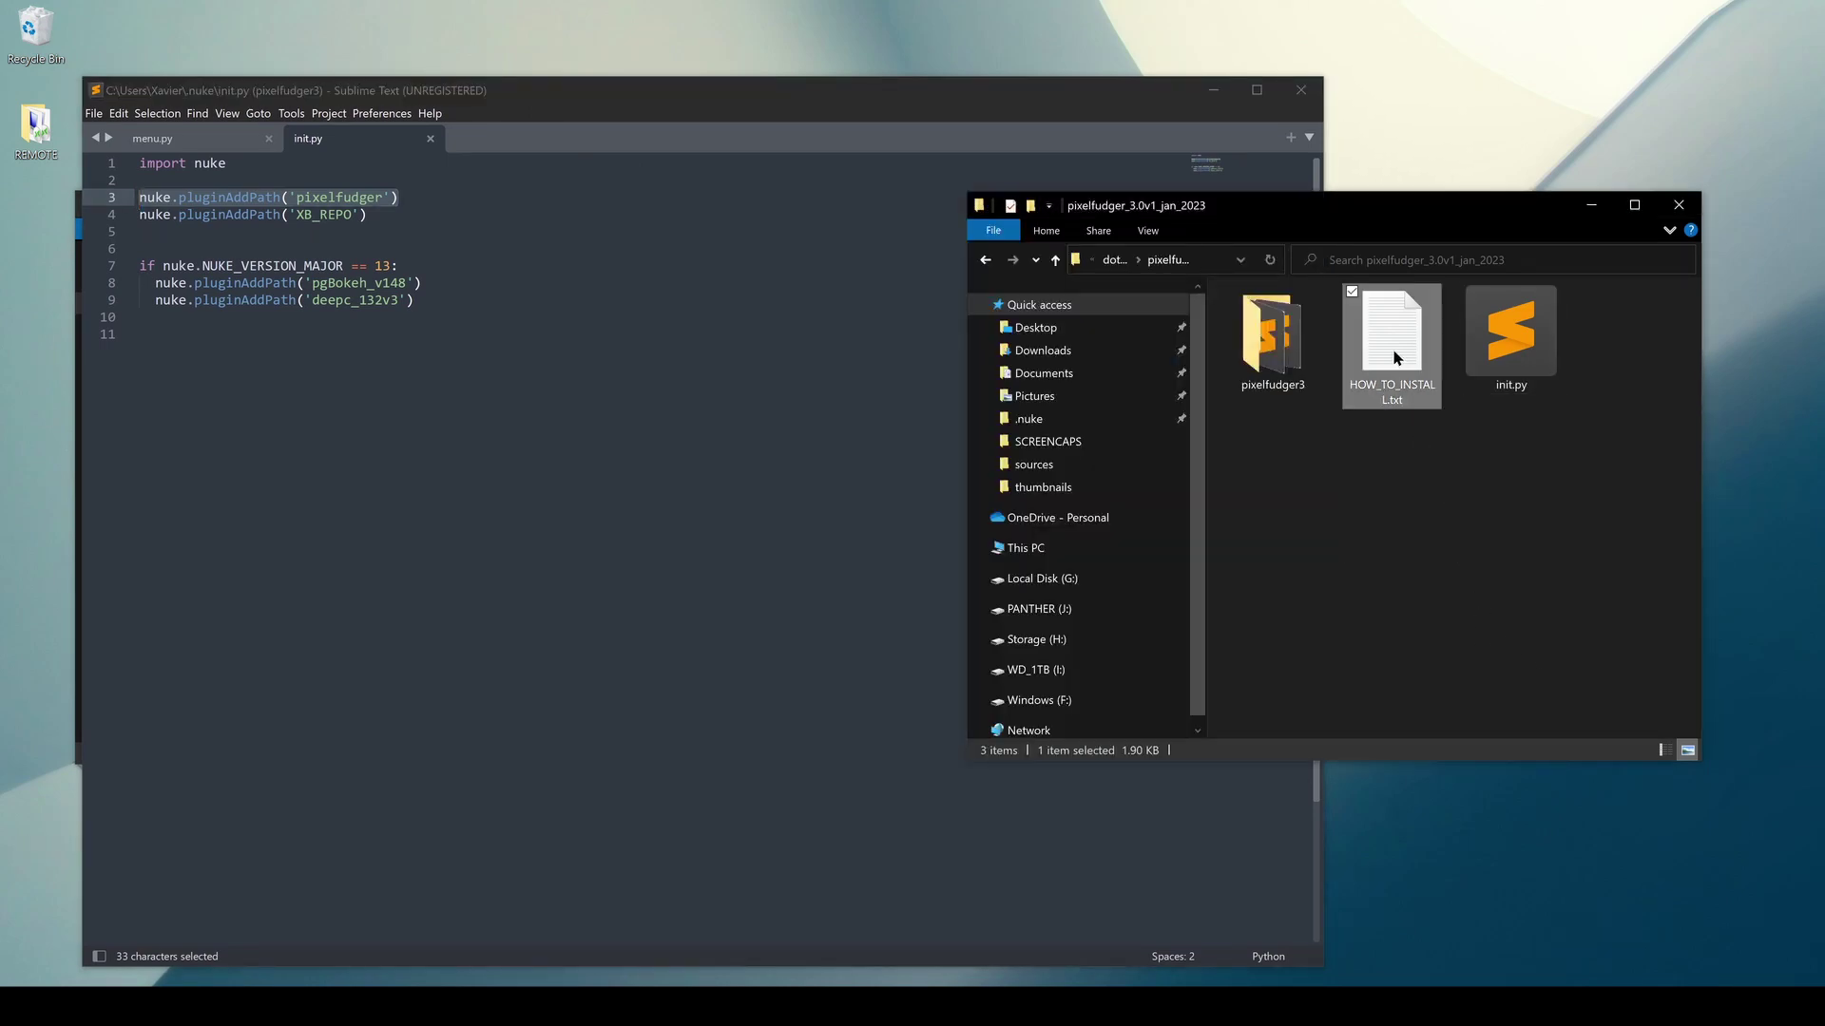
{"action": "key", "text": "space"}
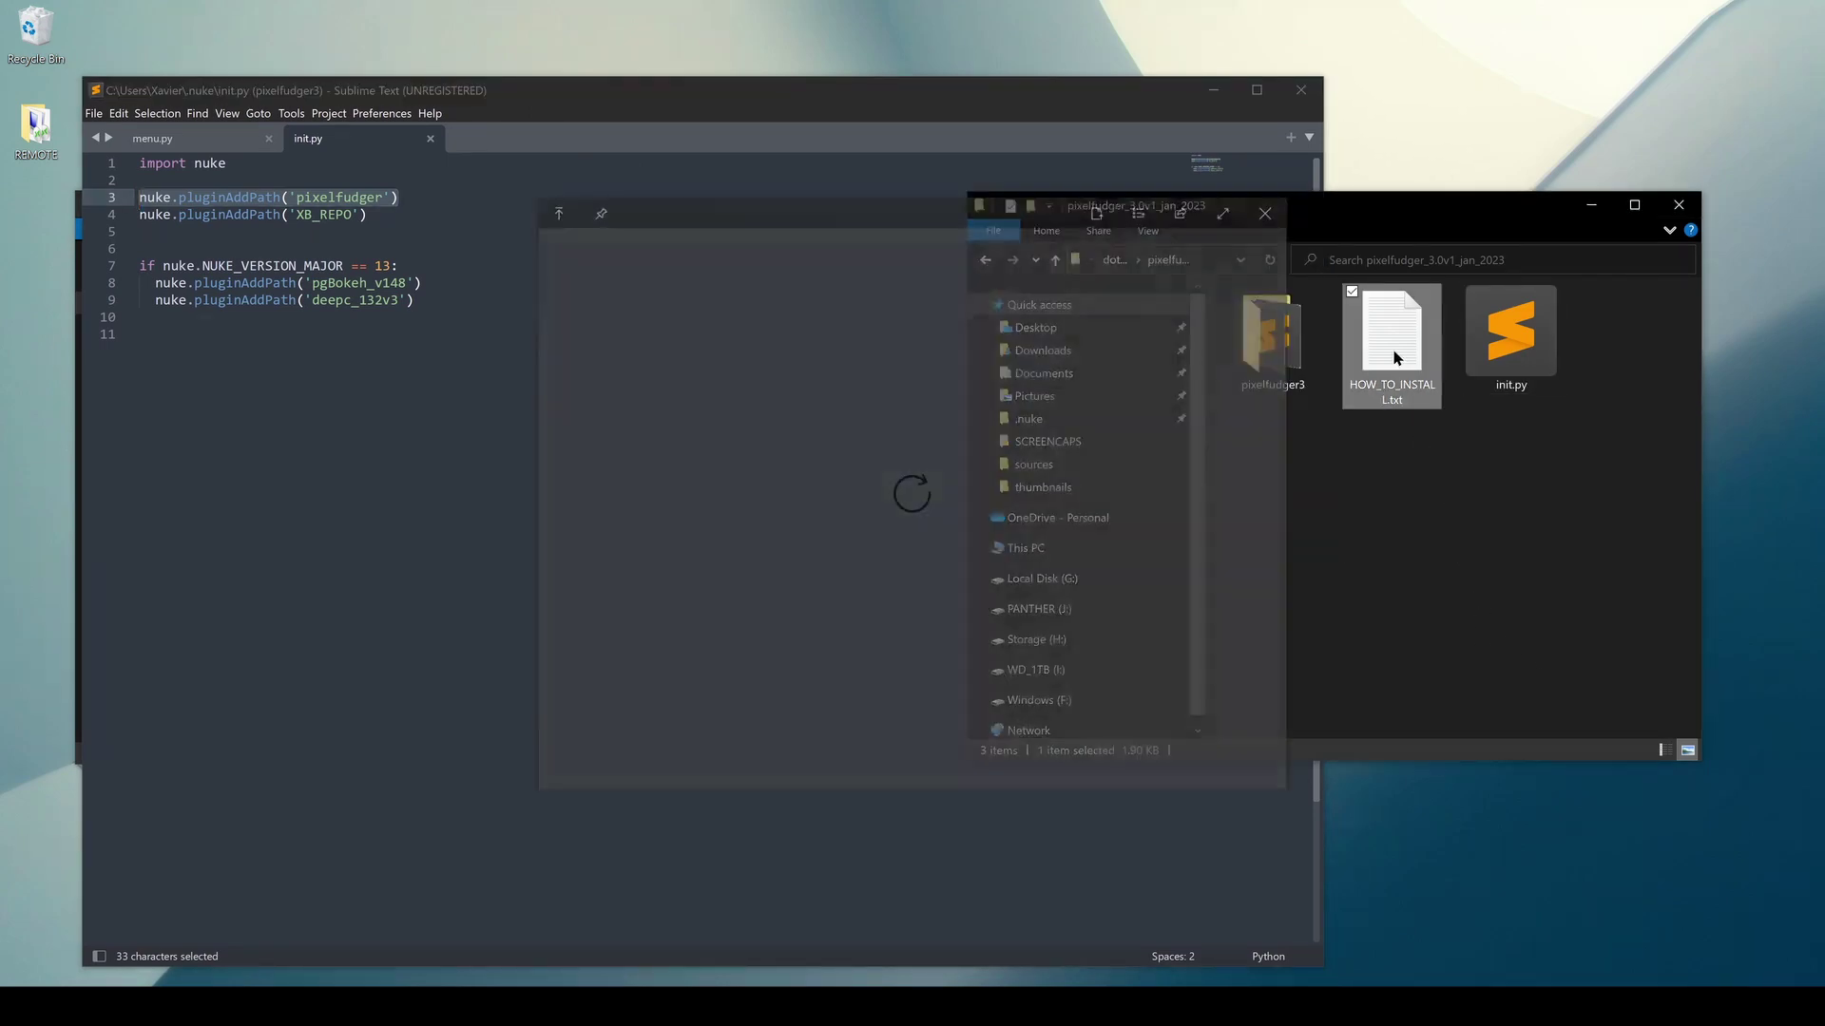
{"action": "scroll", "coordinate": [810, 553], "scroll_direction": "down", "scroll_amount": 5}
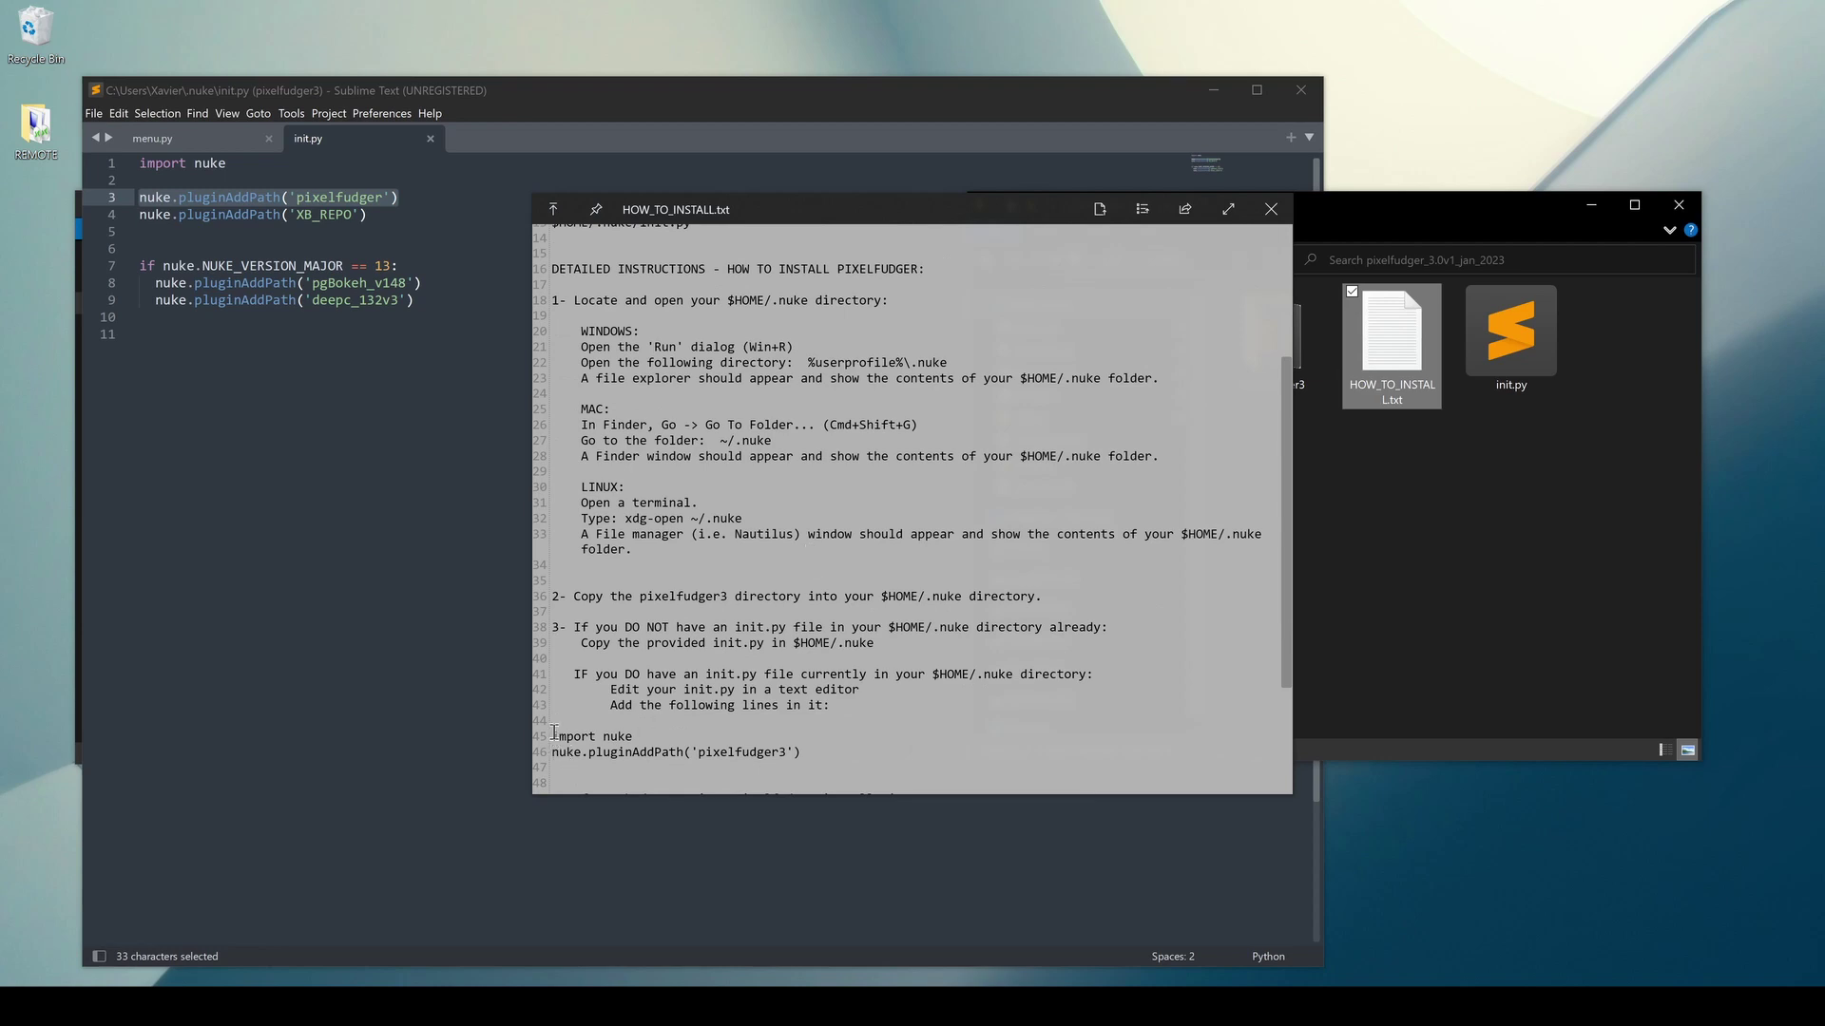
{"action": "left_click_drag", "start_coordinate": [552, 733], "coordinate": [665, 736]}
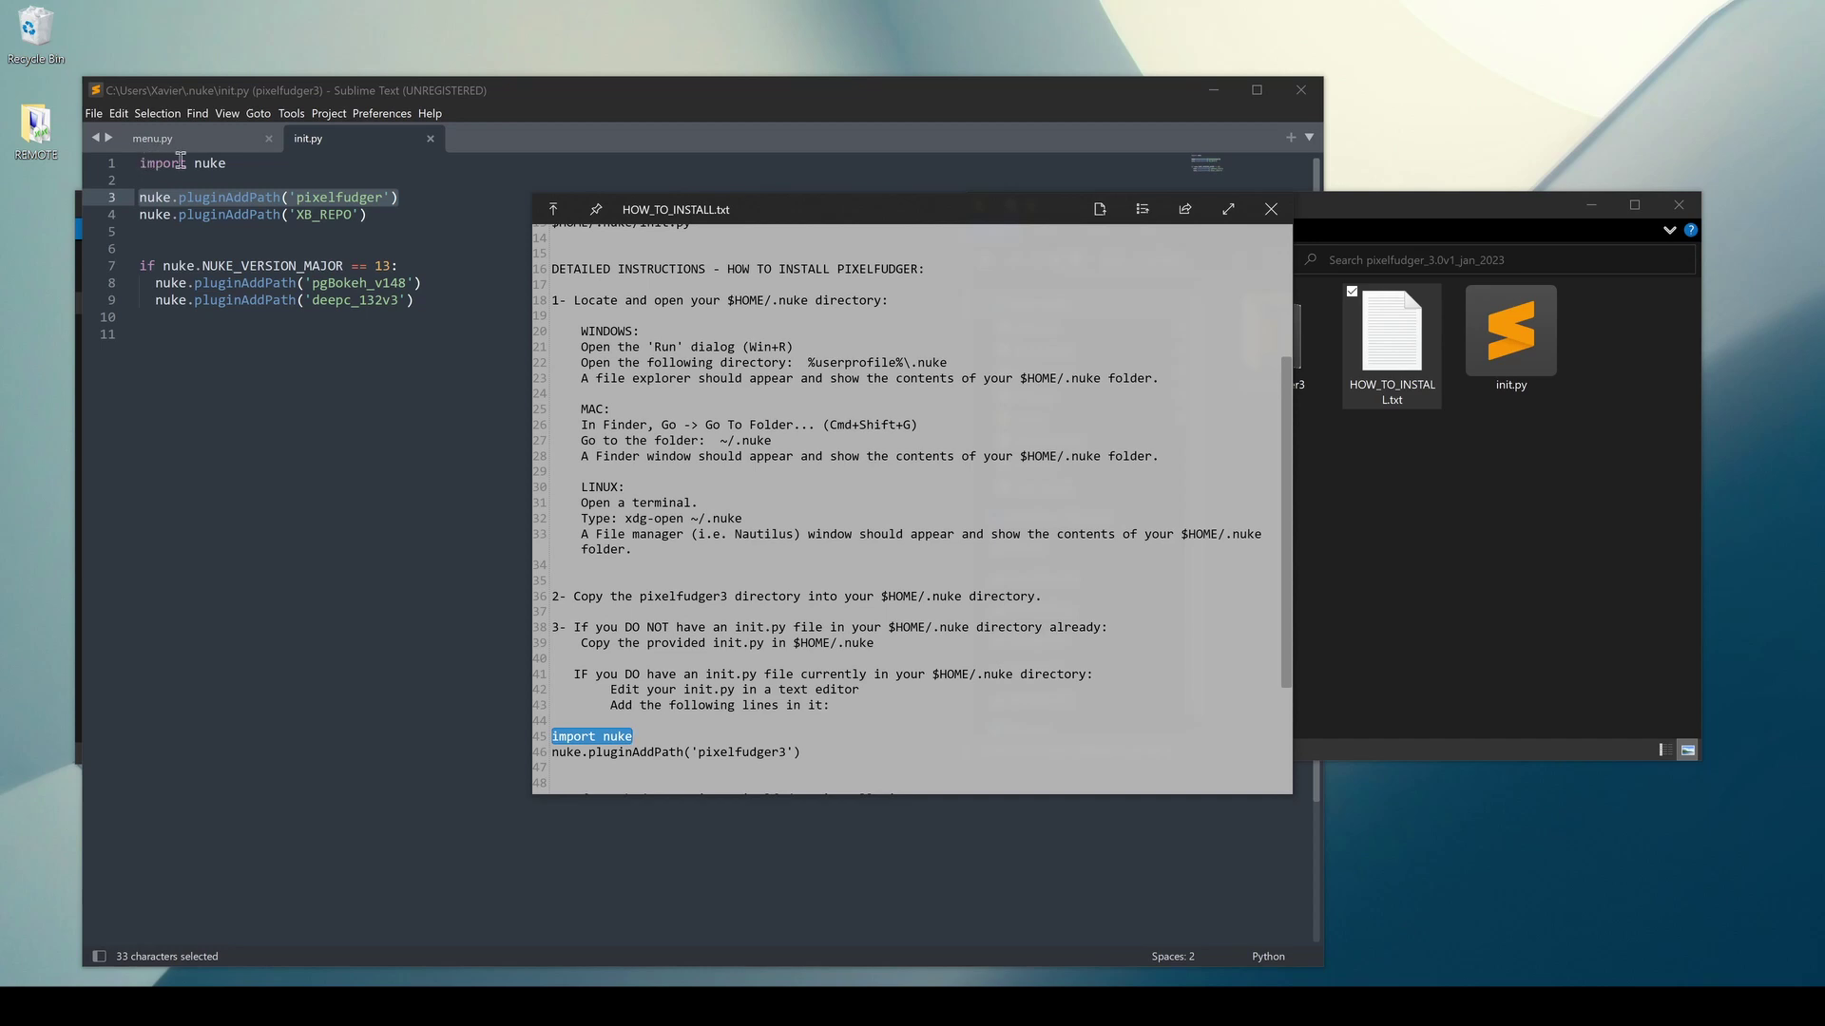
{"action": "left_click", "coordinate": [241, 165]}
{"action": "left_click_drag", "start_coordinate": [241, 165], "coordinate": [131, 154]}
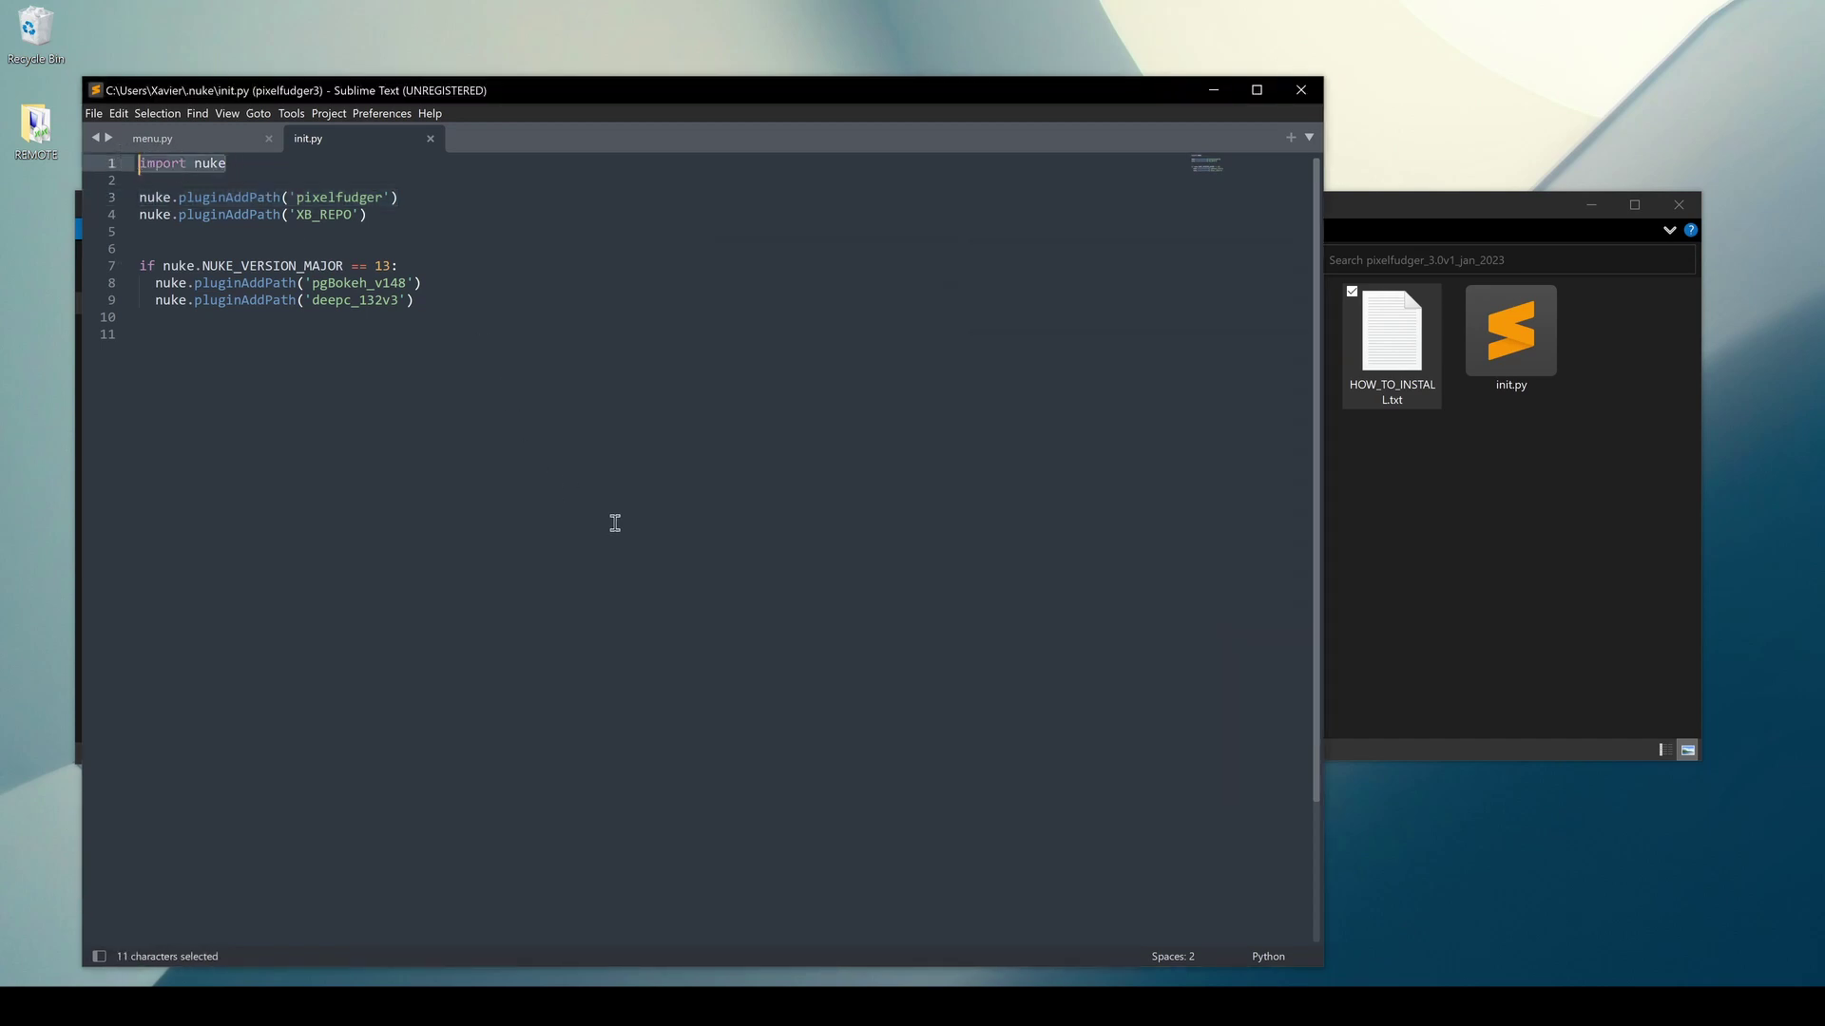
Preview HOW_TO_INSTALL.txt again and copy the line nuke.pluginAddPath('pixelfudger3') from its installation instructions
{"action": "left_click", "coordinate": [1431, 521]}
{"action": "left_click", "coordinate": [1383, 358]}
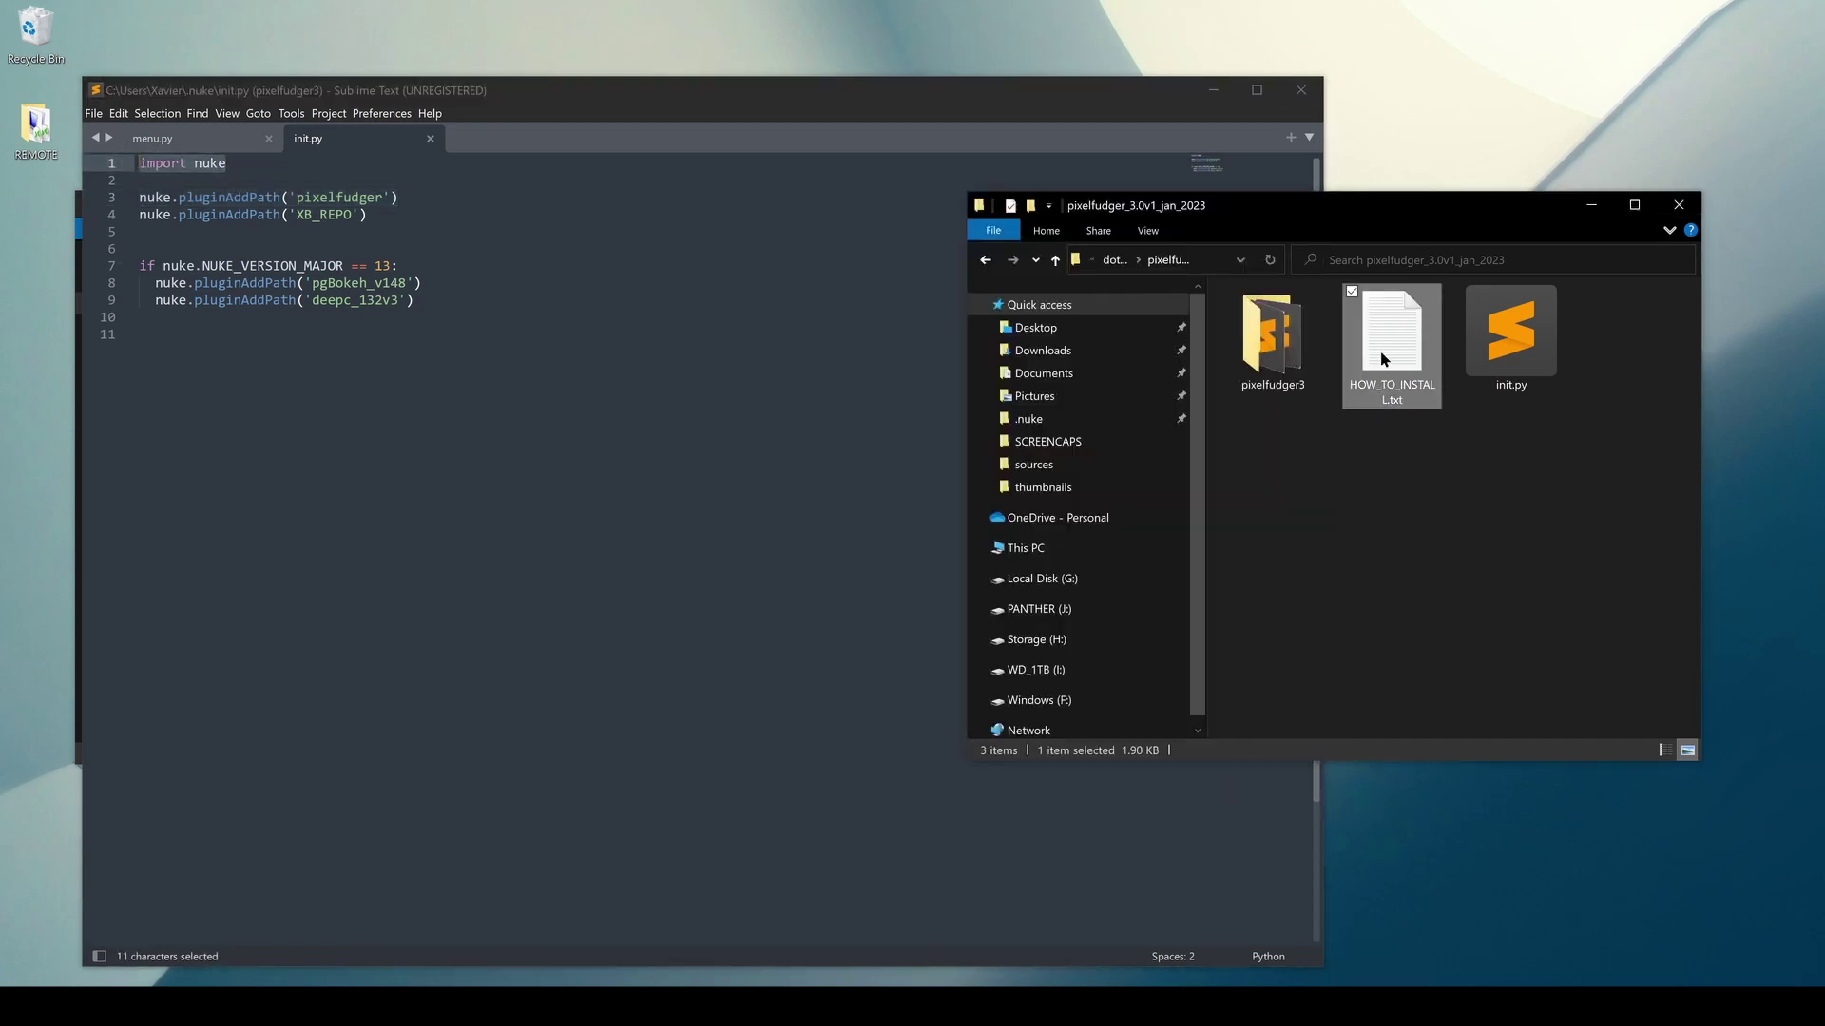
{"action": "key", "text": "space"}
{"action": "scroll", "coordinate": [604, 666], "scroll_direction": "down", "scroll_amount": 7}
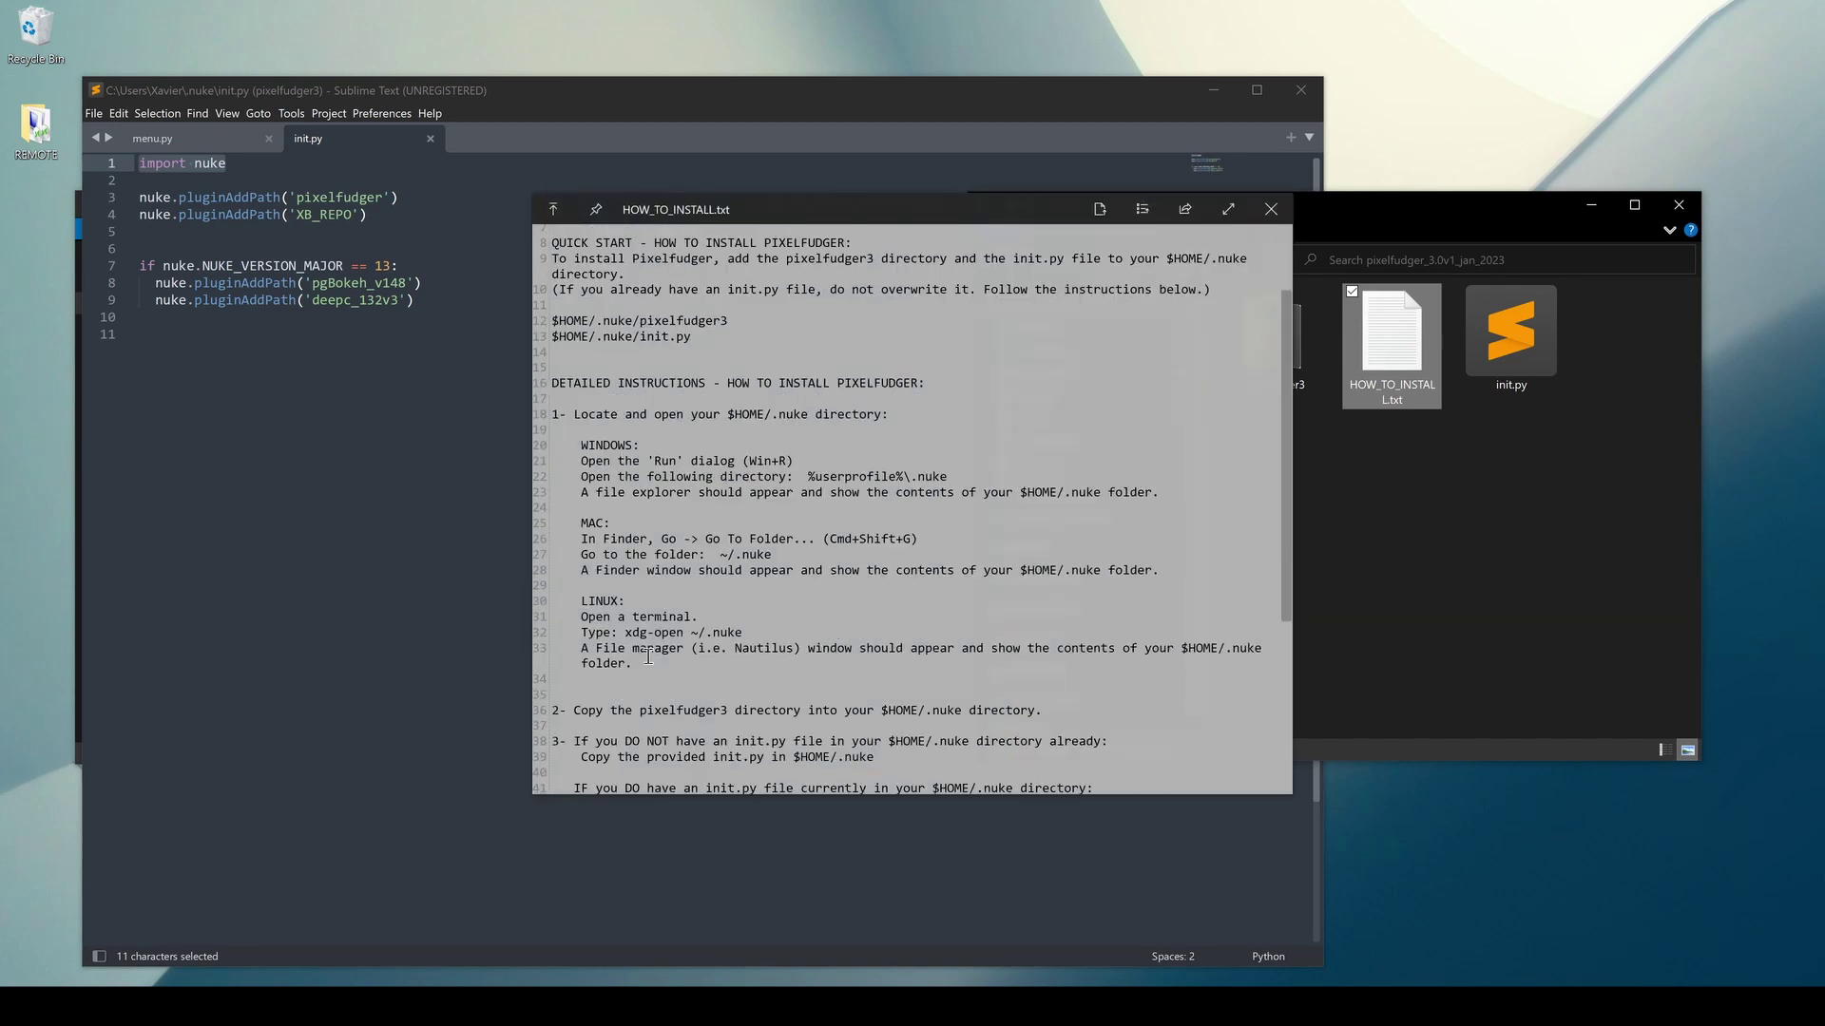
{"action": "double_click", "coordinate": [567, 637]}
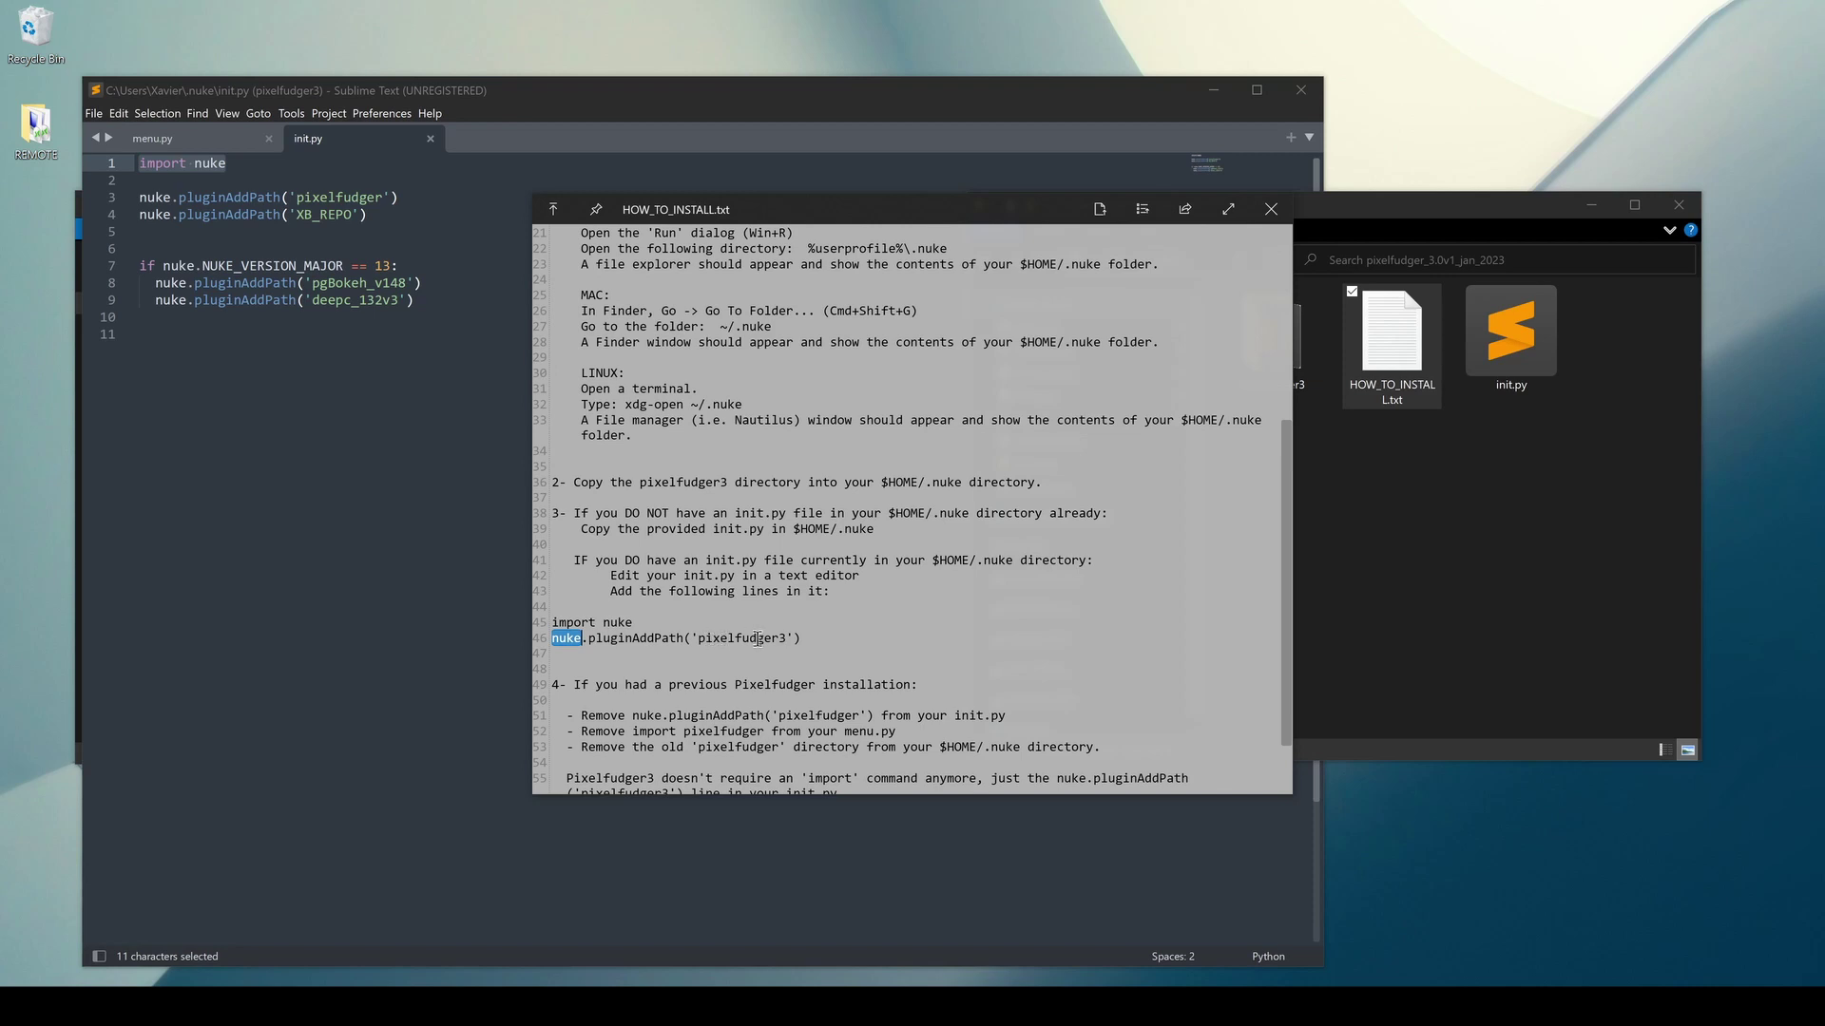
{"action": "left_click", "coordinate": [829, 639]}
{"action": "left_click_drag", "start_coordinate": [822, 637], "coordinate": [551, 635]}
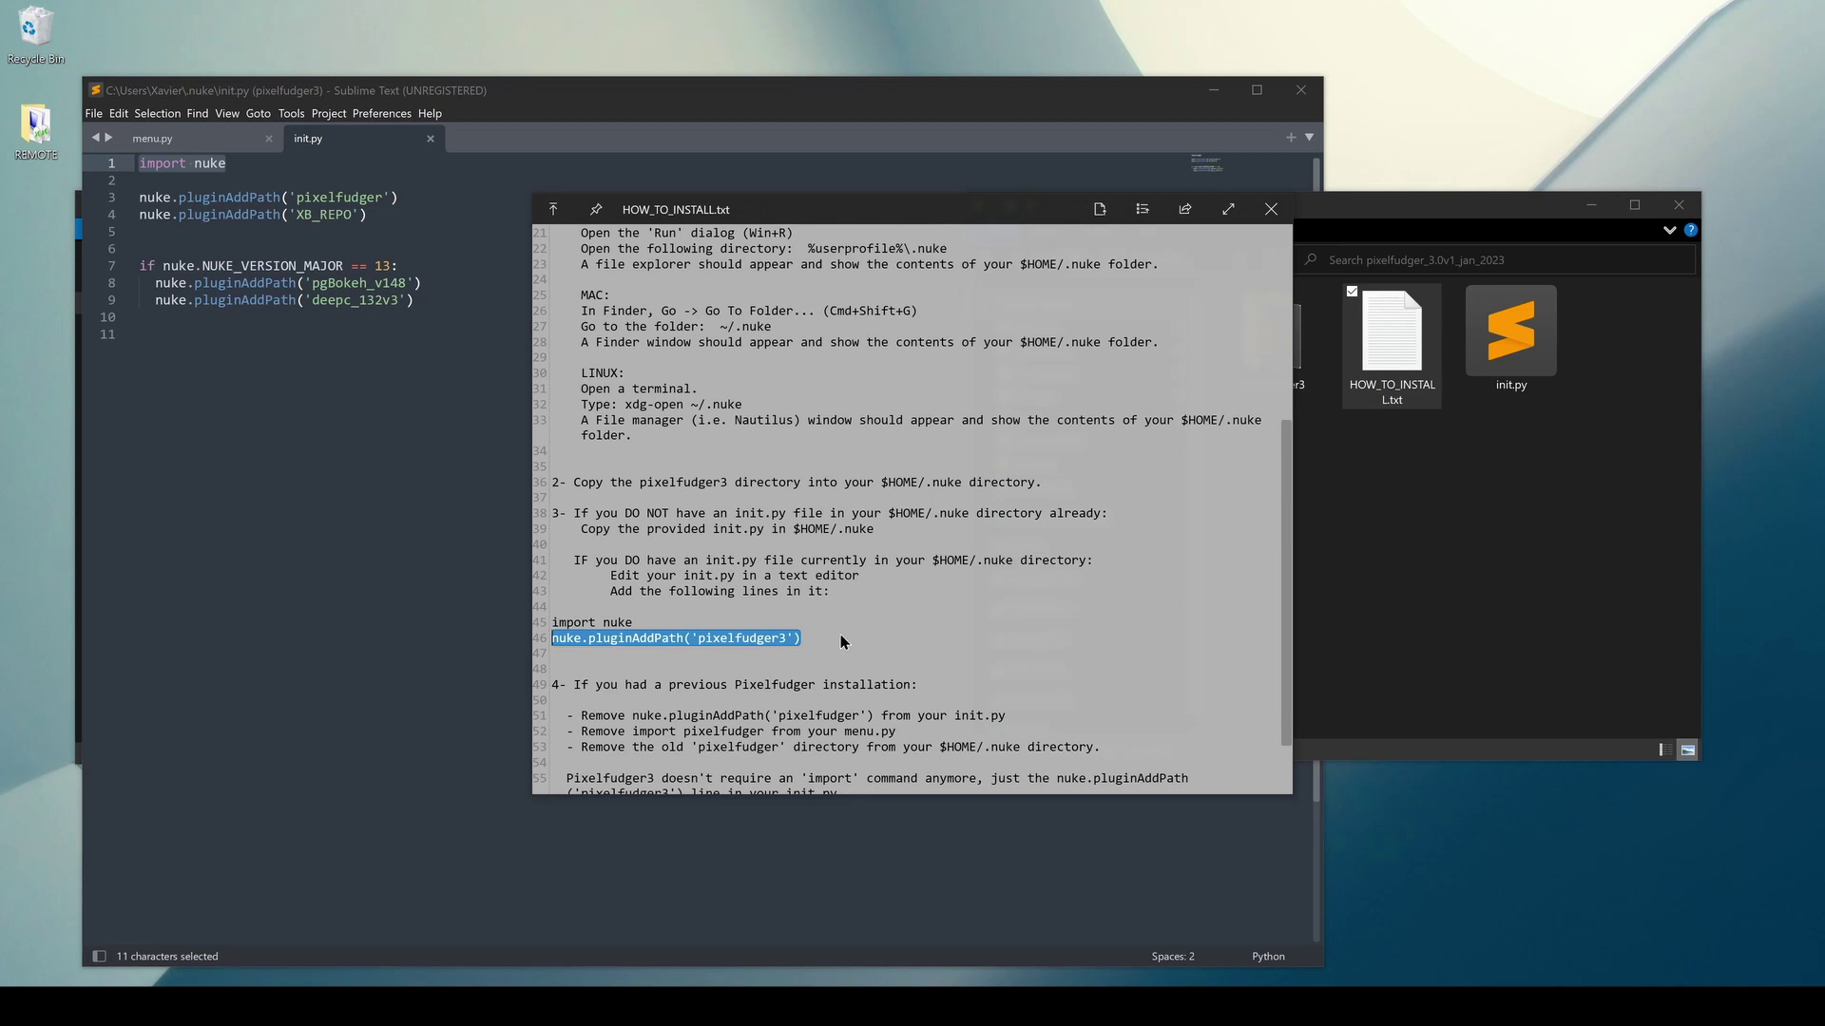
{"action": "right_click", "coordinate": [753, 643]}
{"action": "left_click", "coordinate": [774, 652]}
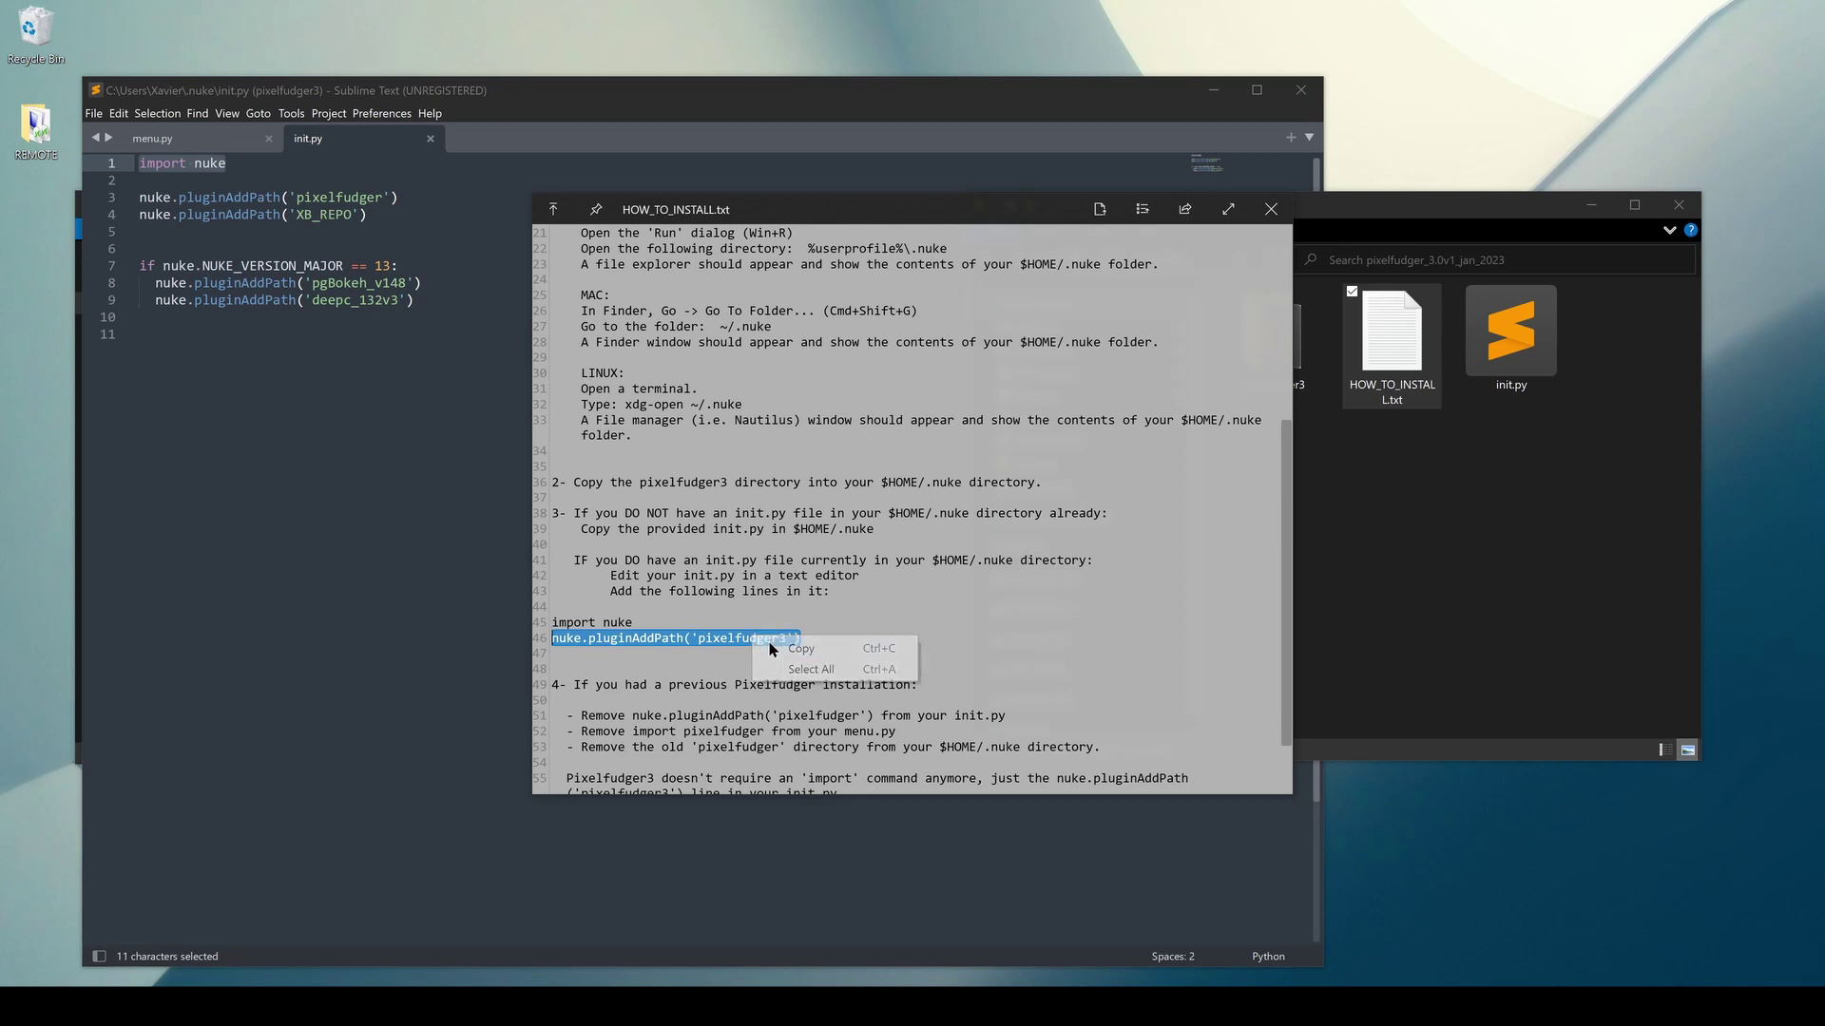
Paste nuke.pluginAddPath('pixelfudger3') into init.py on a new line below nuke.pluginAddPath('pixelfudger')
{"action": "left_click", "coordinate": [336, 471]}
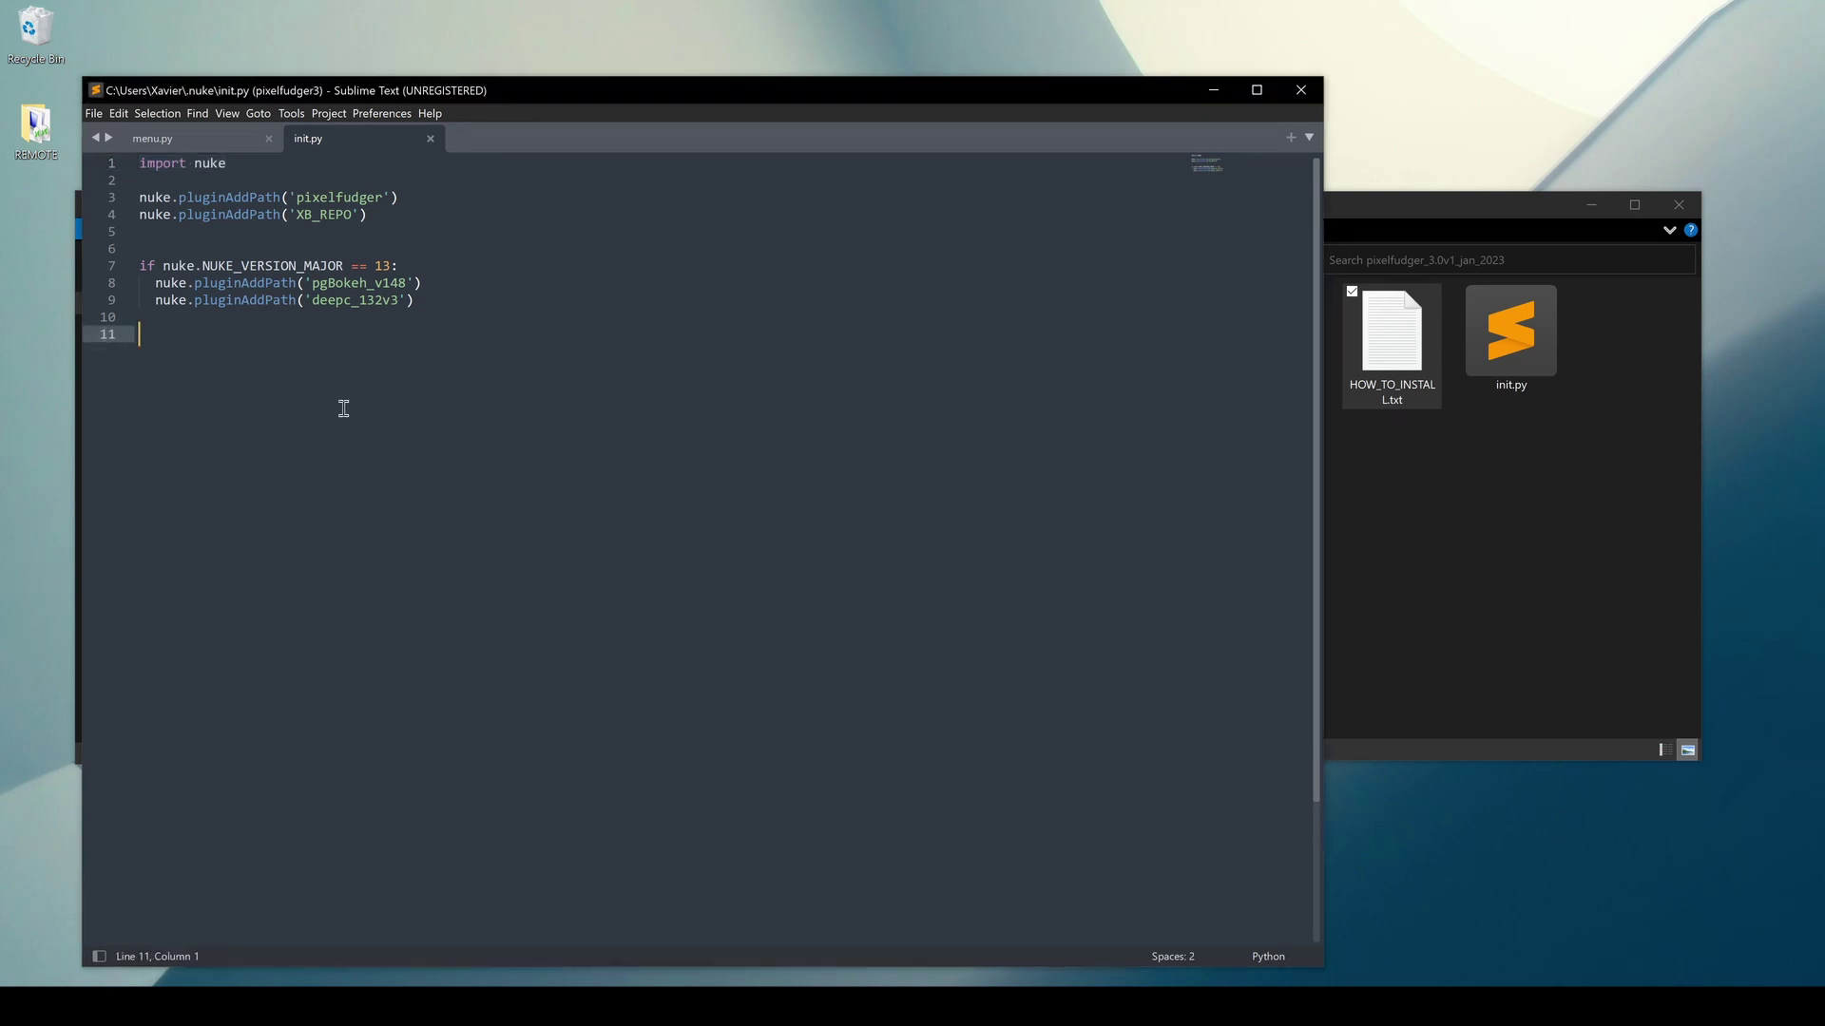
{"action": "left_click", "coordinate": [418, 198]}
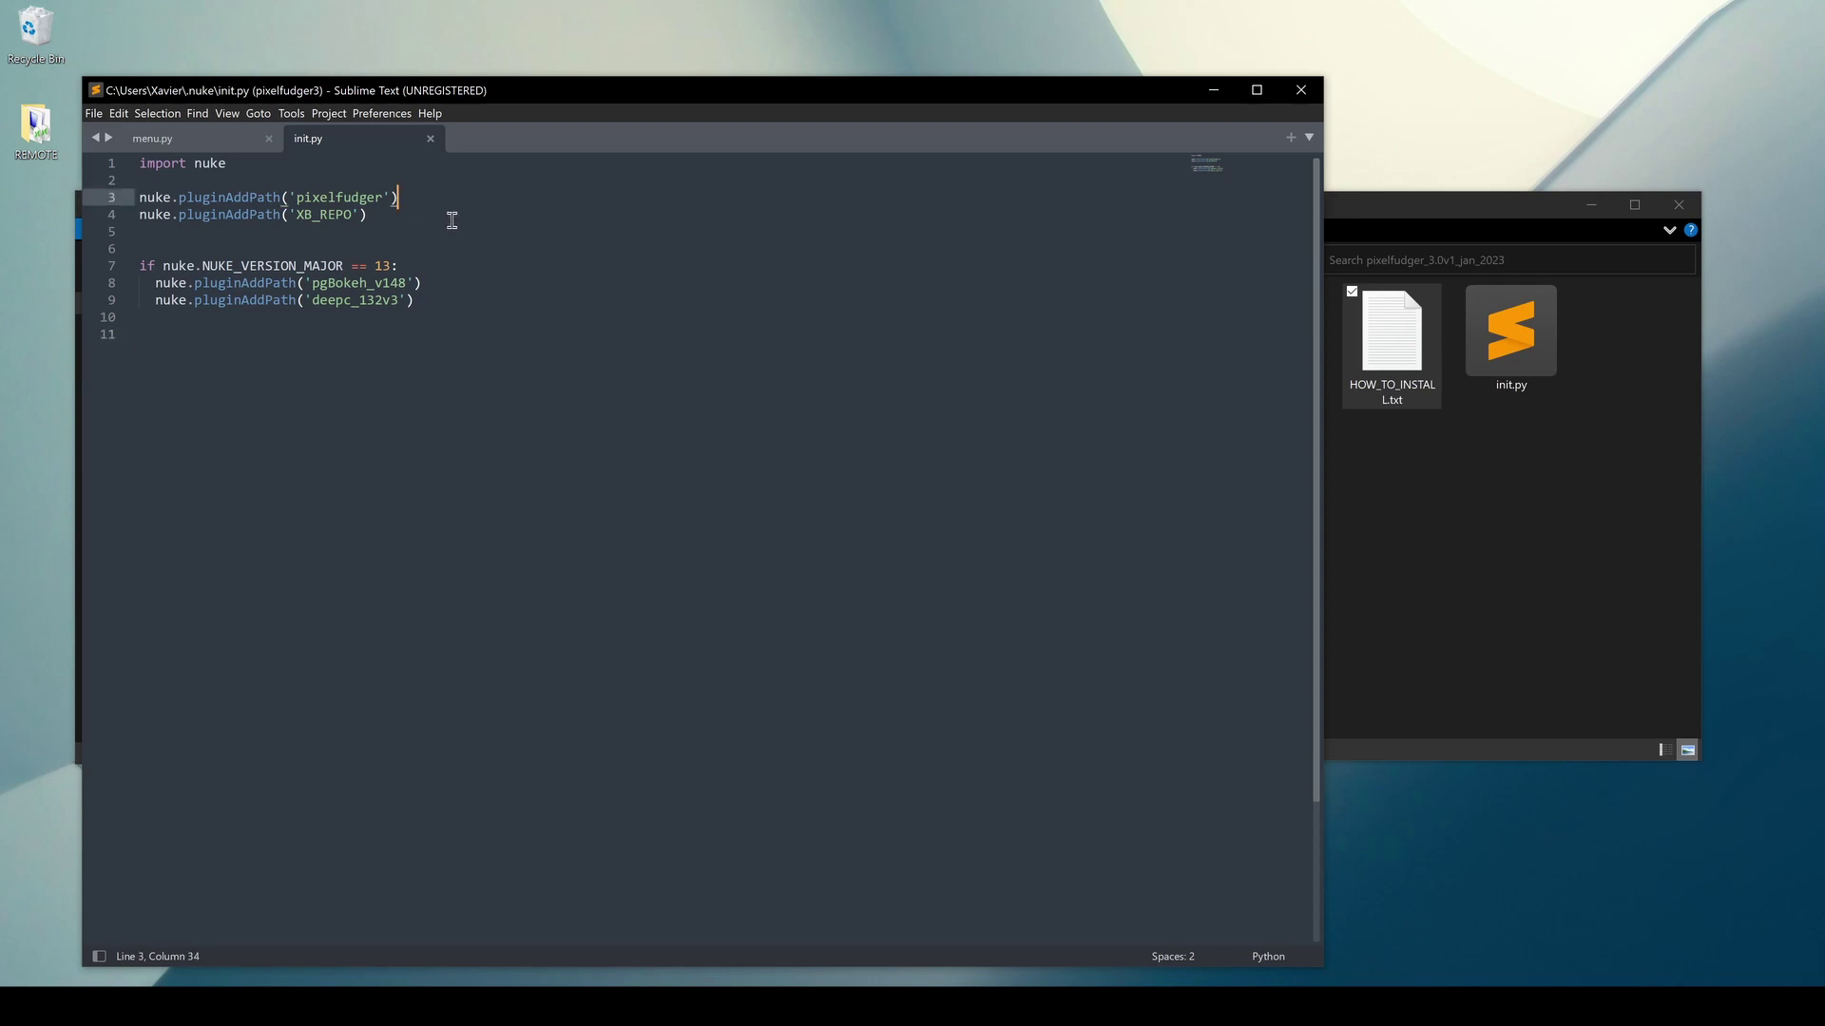
{"action": "key", "text": "Return"}
{"action": "key", "text": "ctrl+v"}
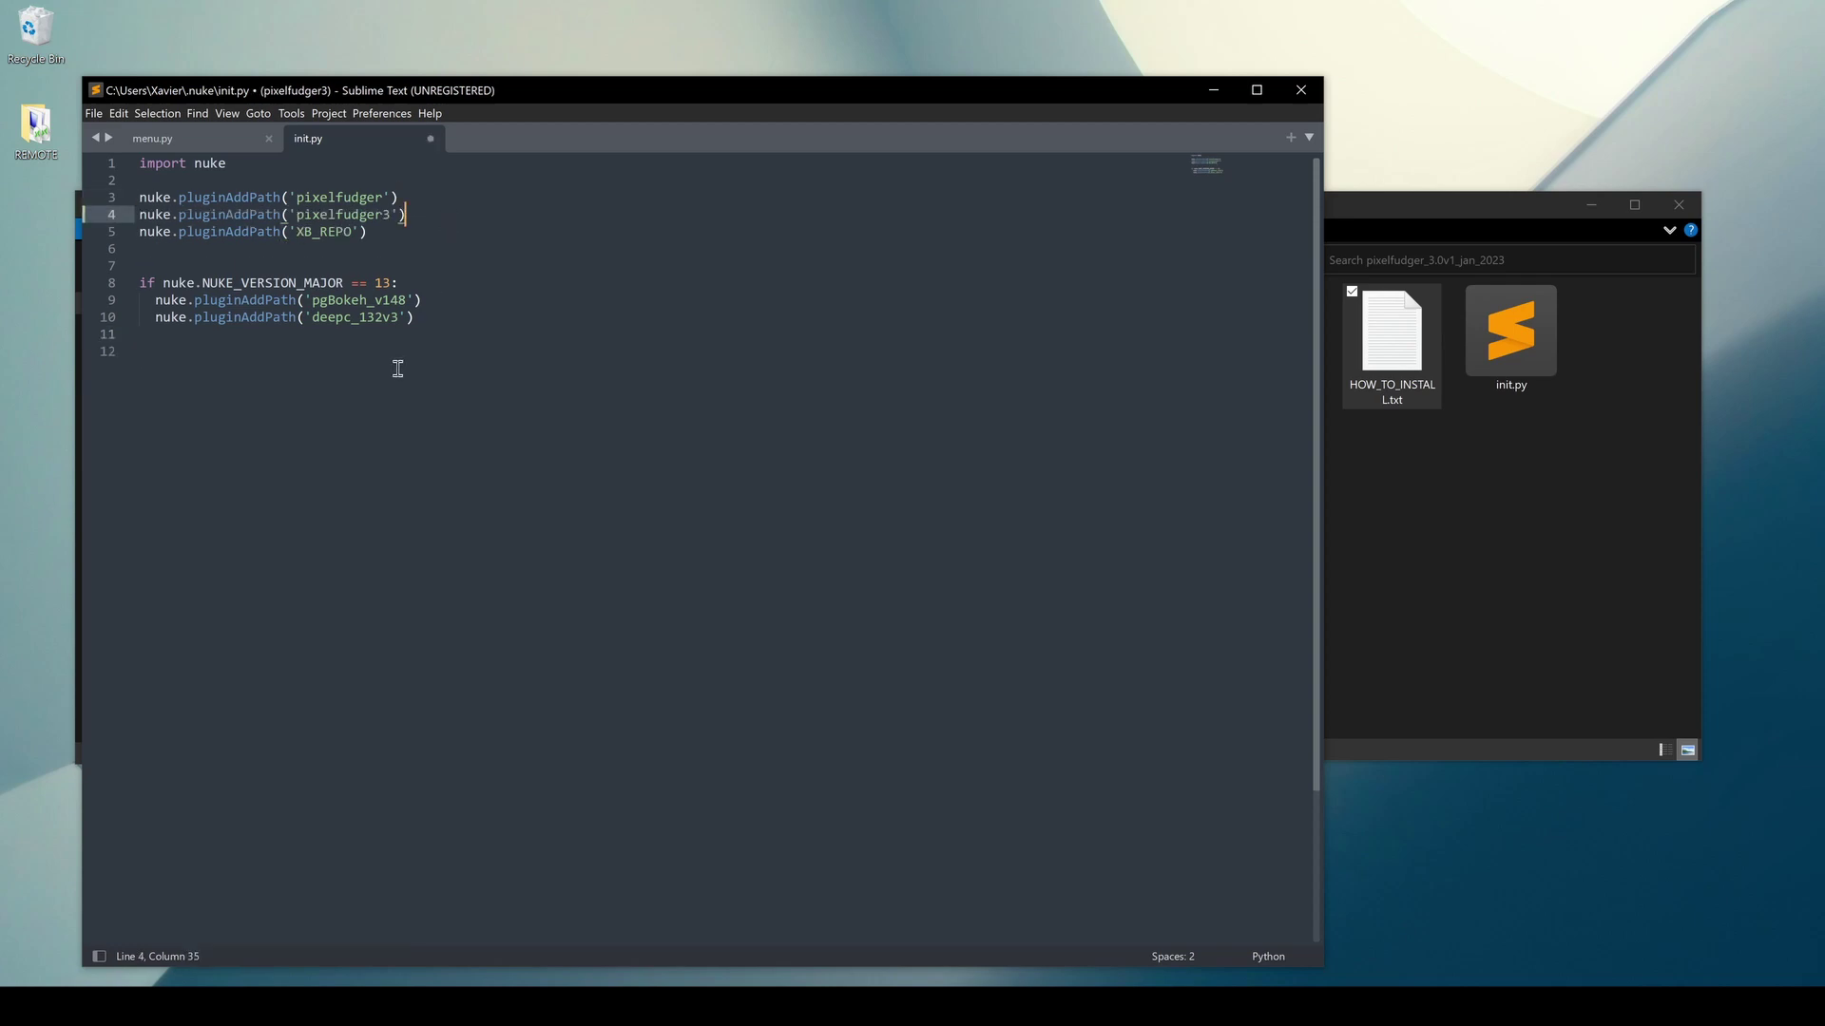
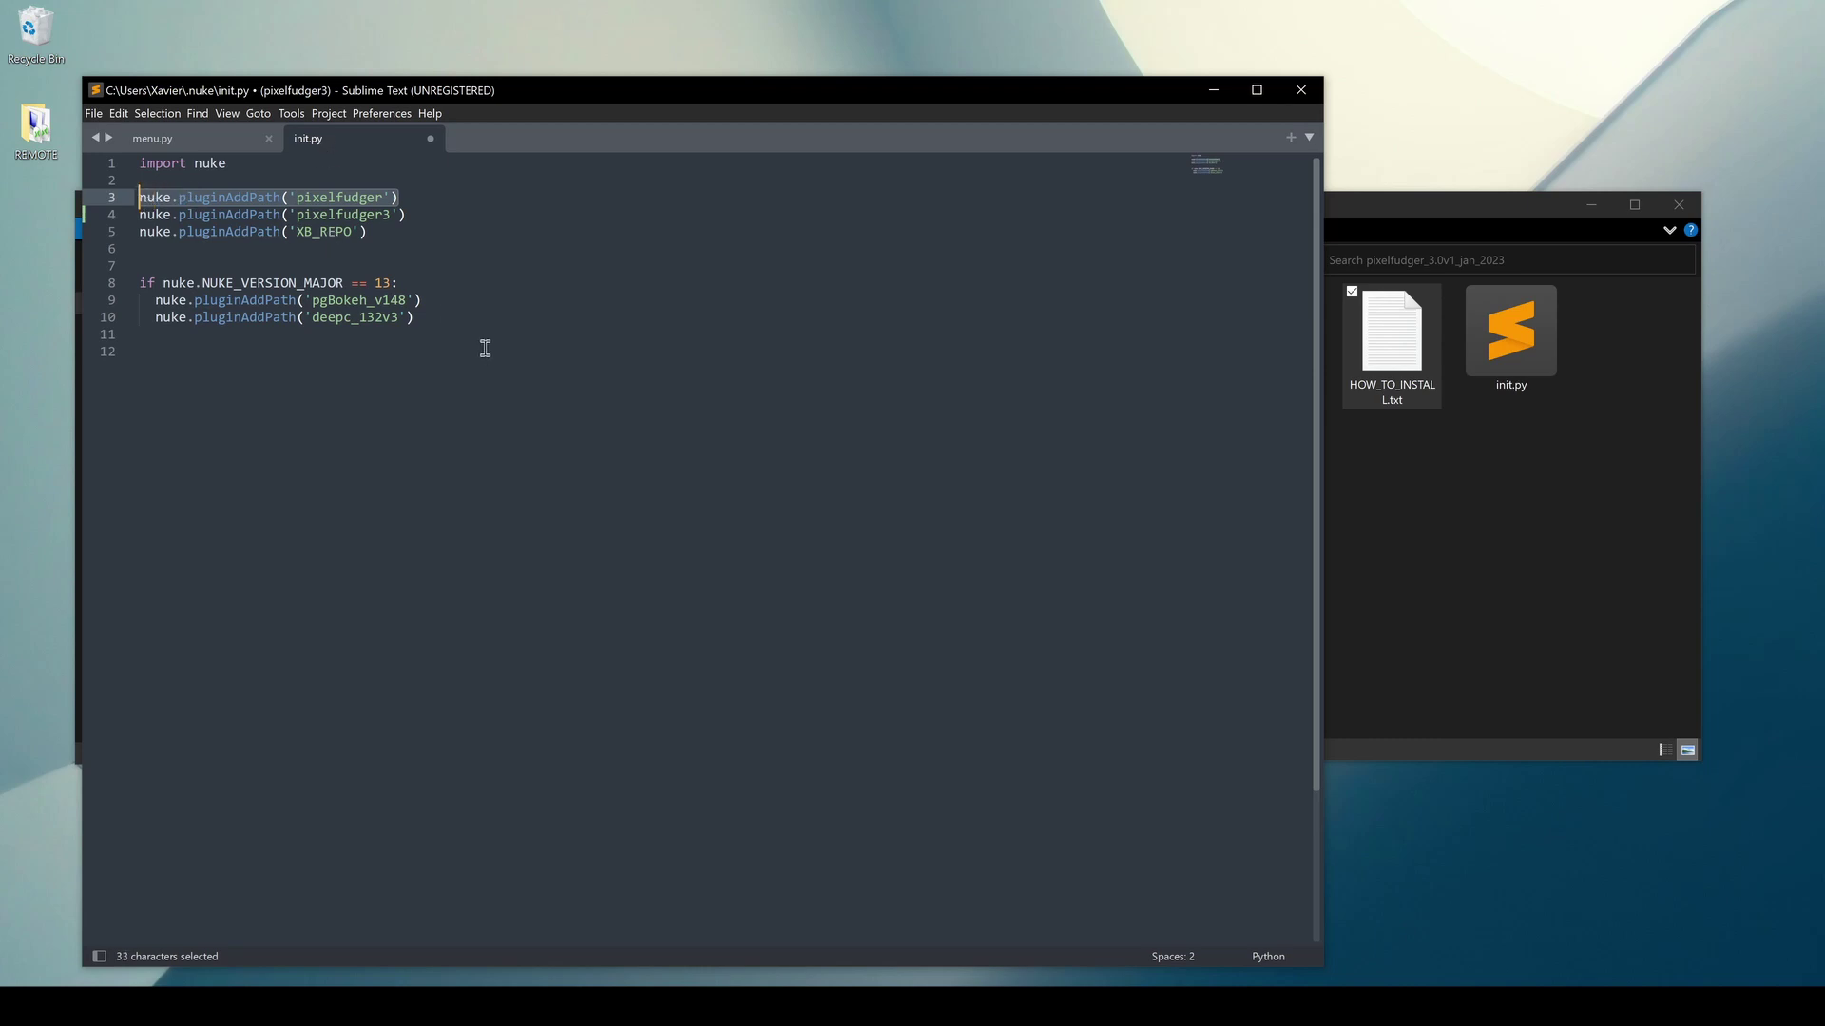
Delete the old nuke.pluginAddPath('pixelfudger') text from init.py, then save the file and close the editor
{"action": "key", "text": "BackSpace"}
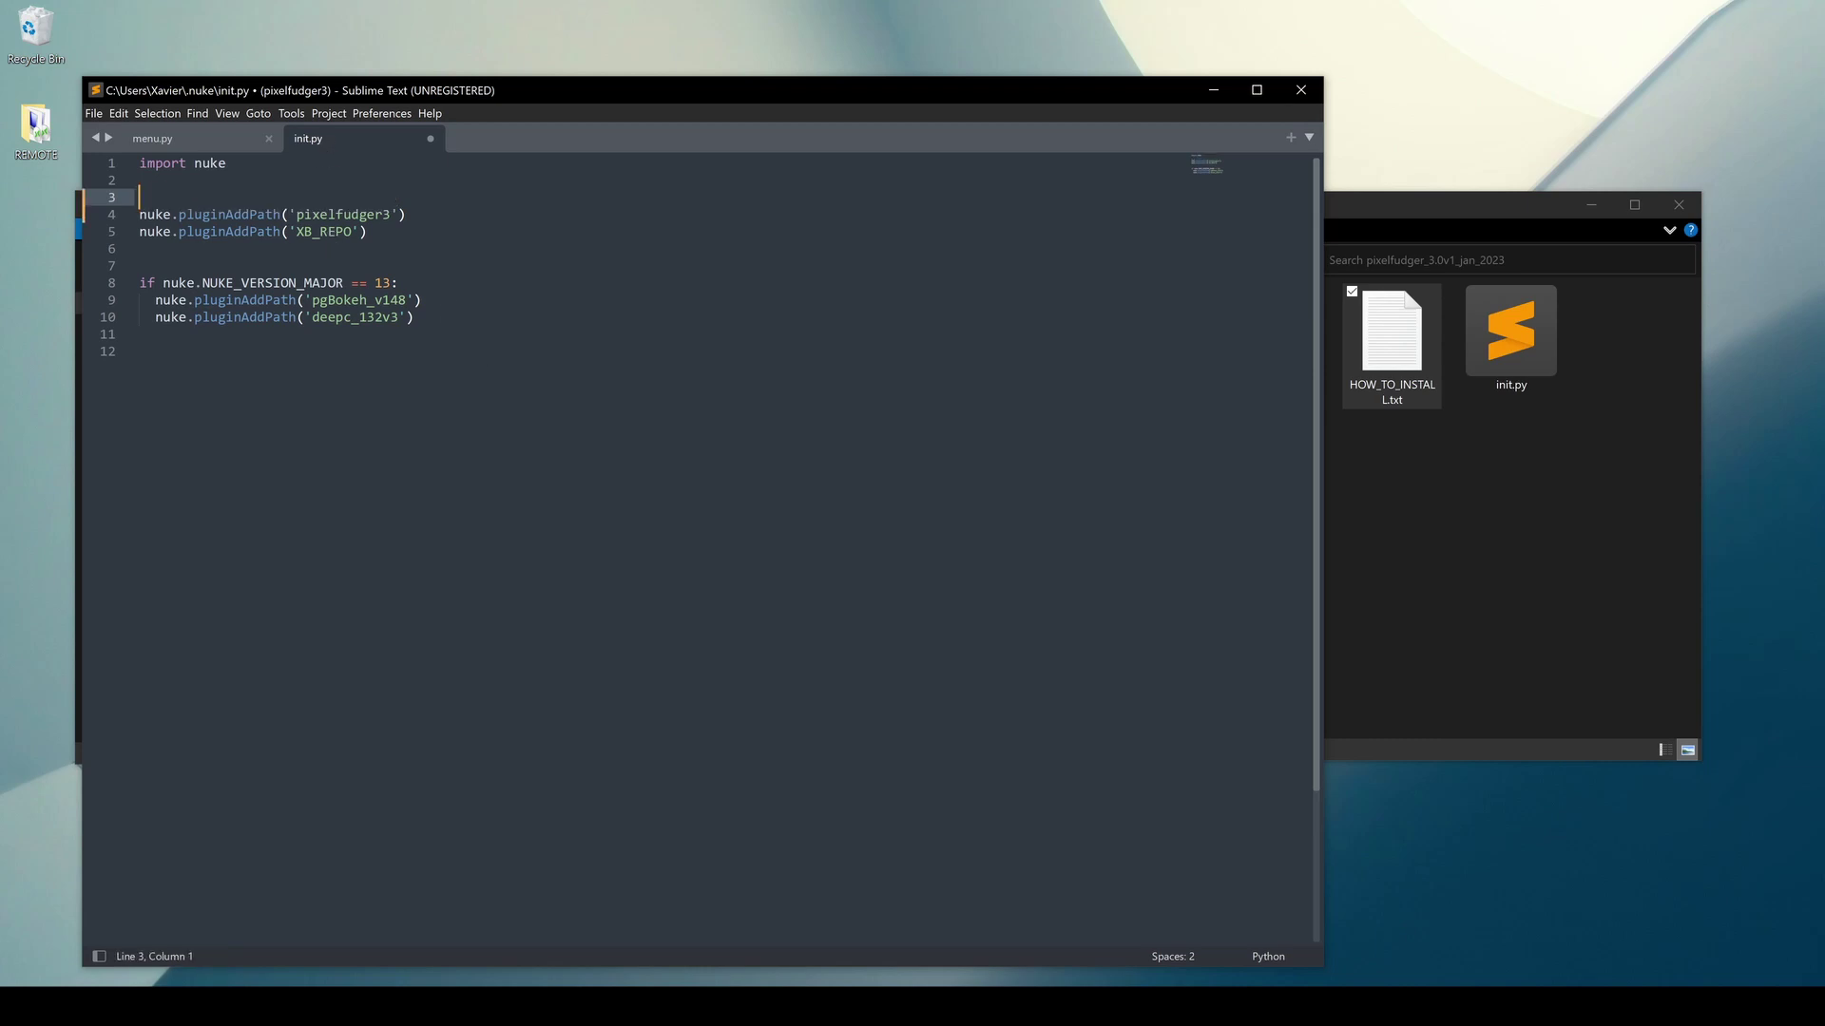
{"action": "left_click", "coordinate": [336, 216]}
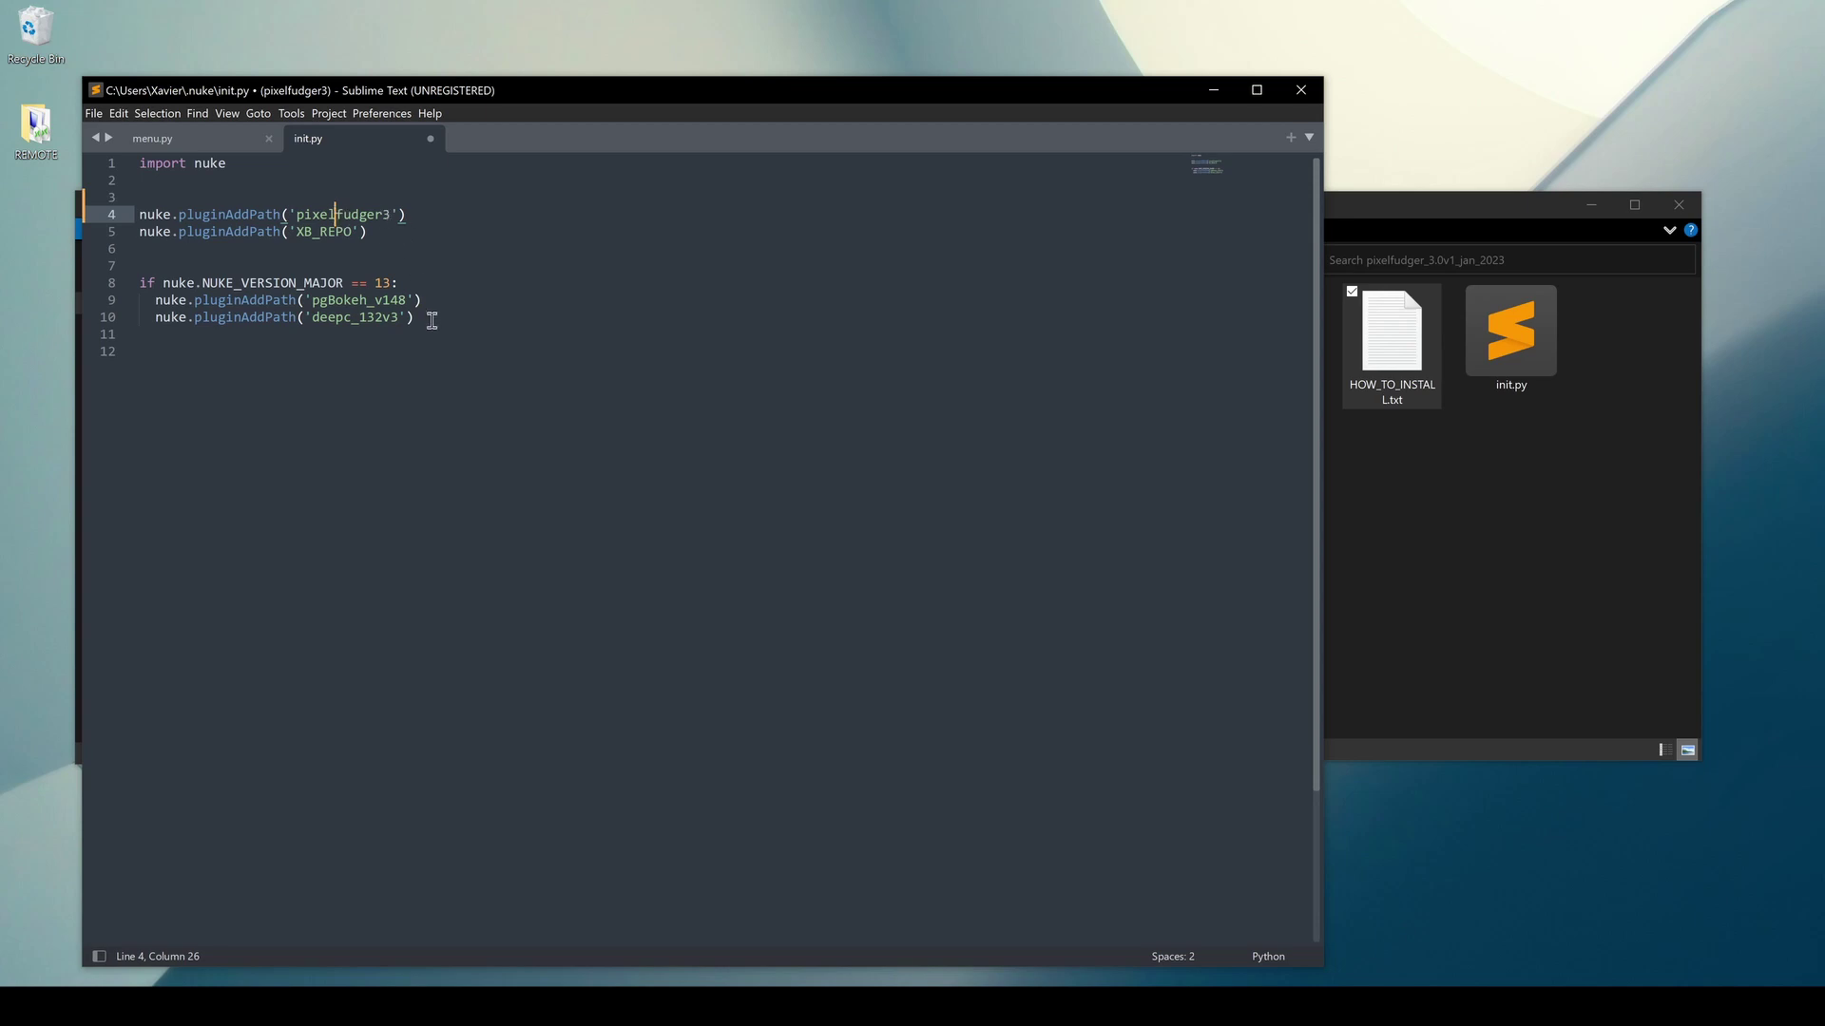
{"action": "left_click", "coordinate": [484, 437]}
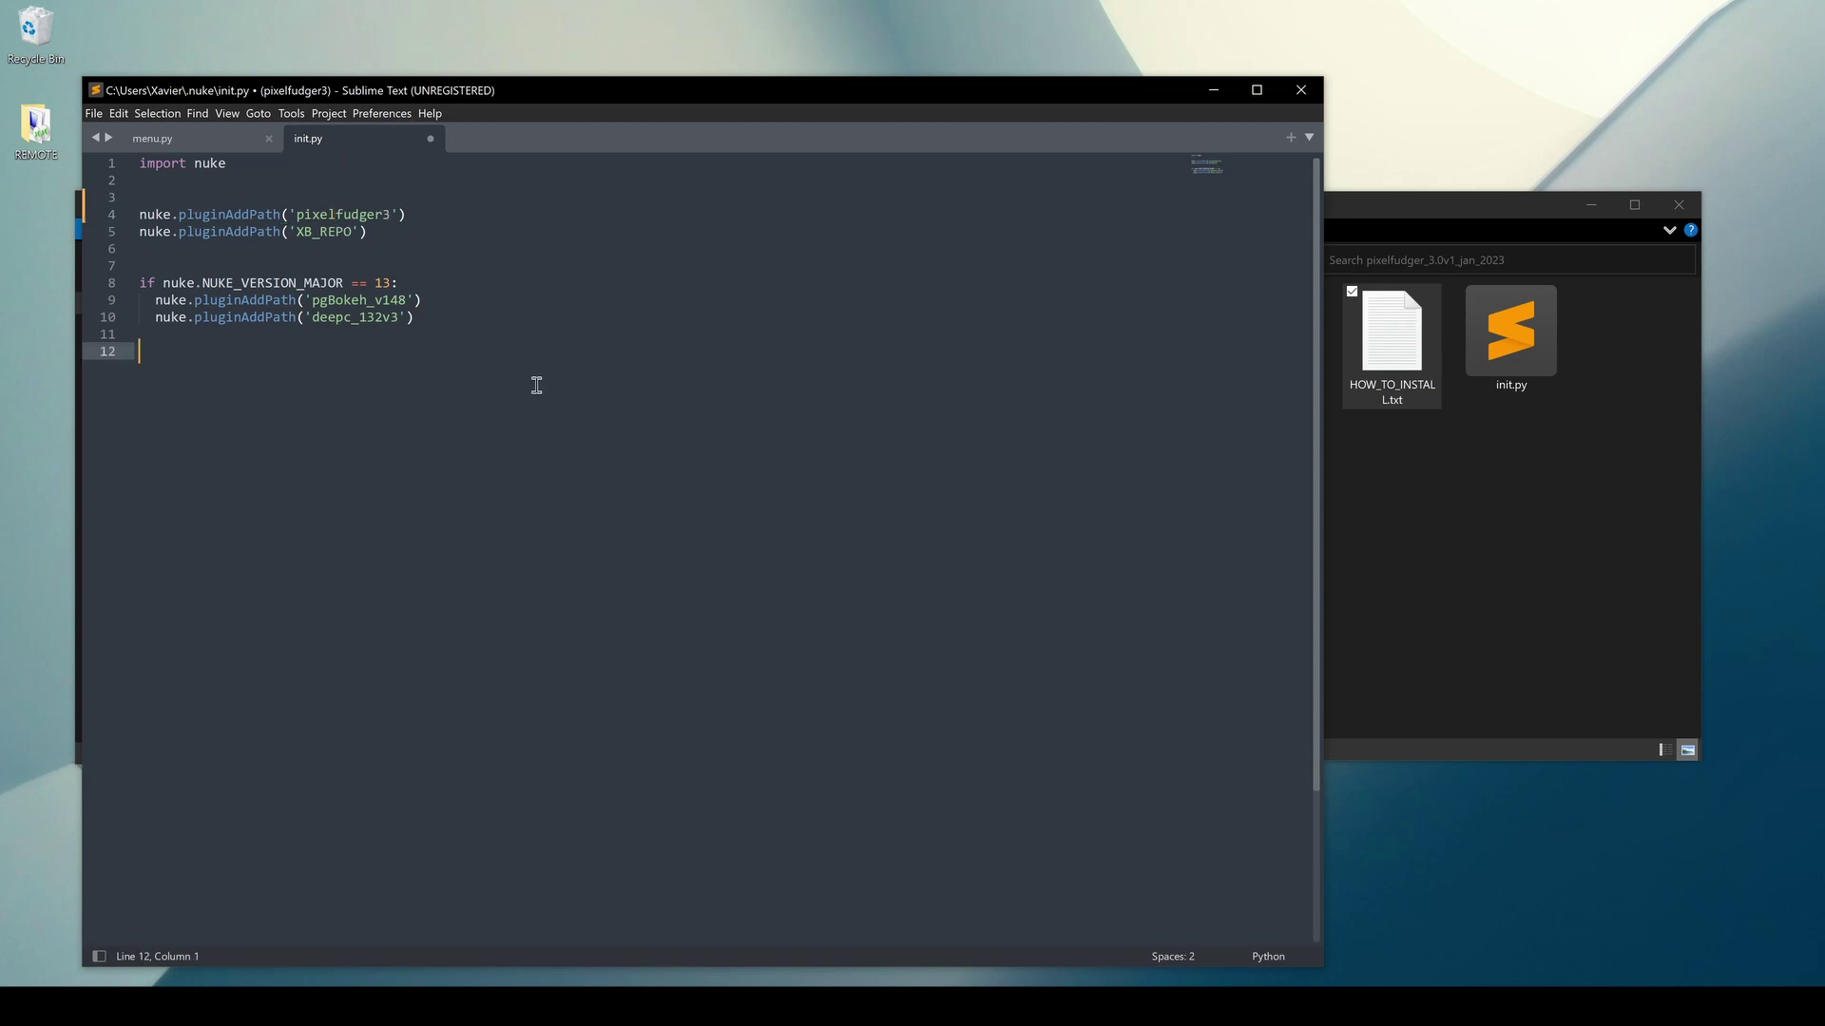
{"action": "key", "text": "ctrl+s"}
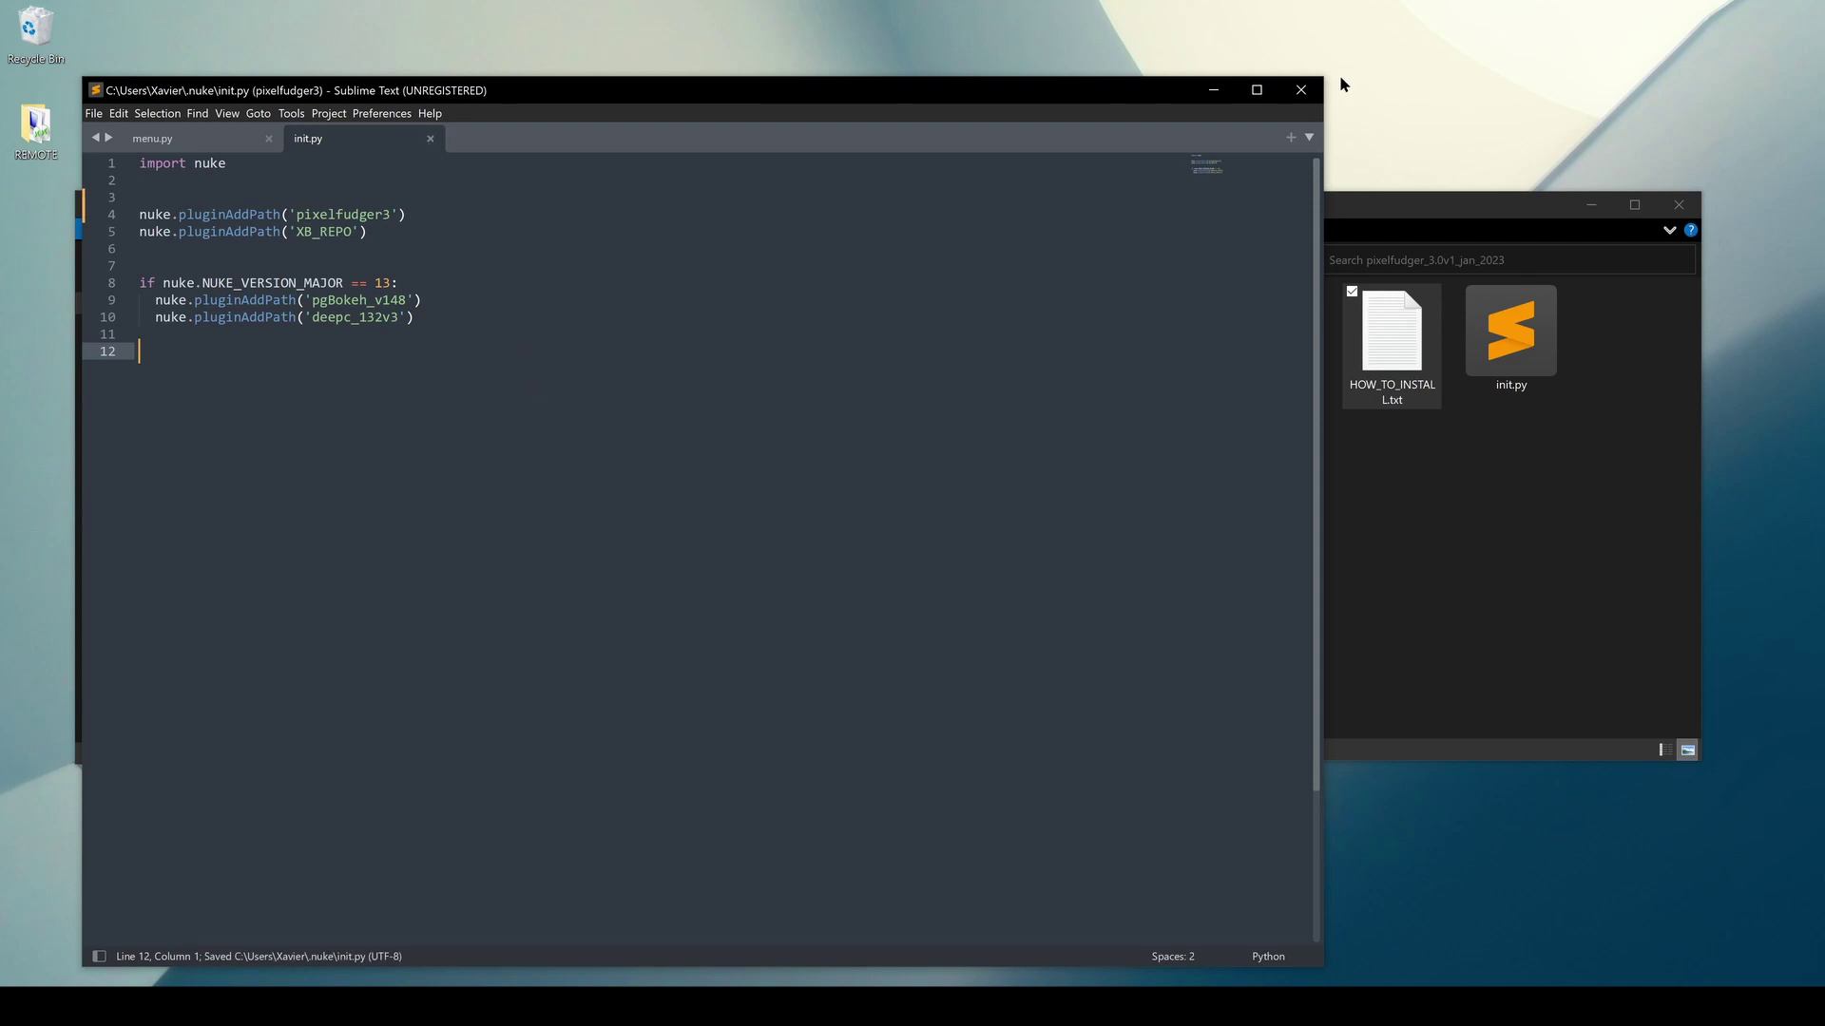
{"action": "left_click", "coordinate": [1300, 89]}
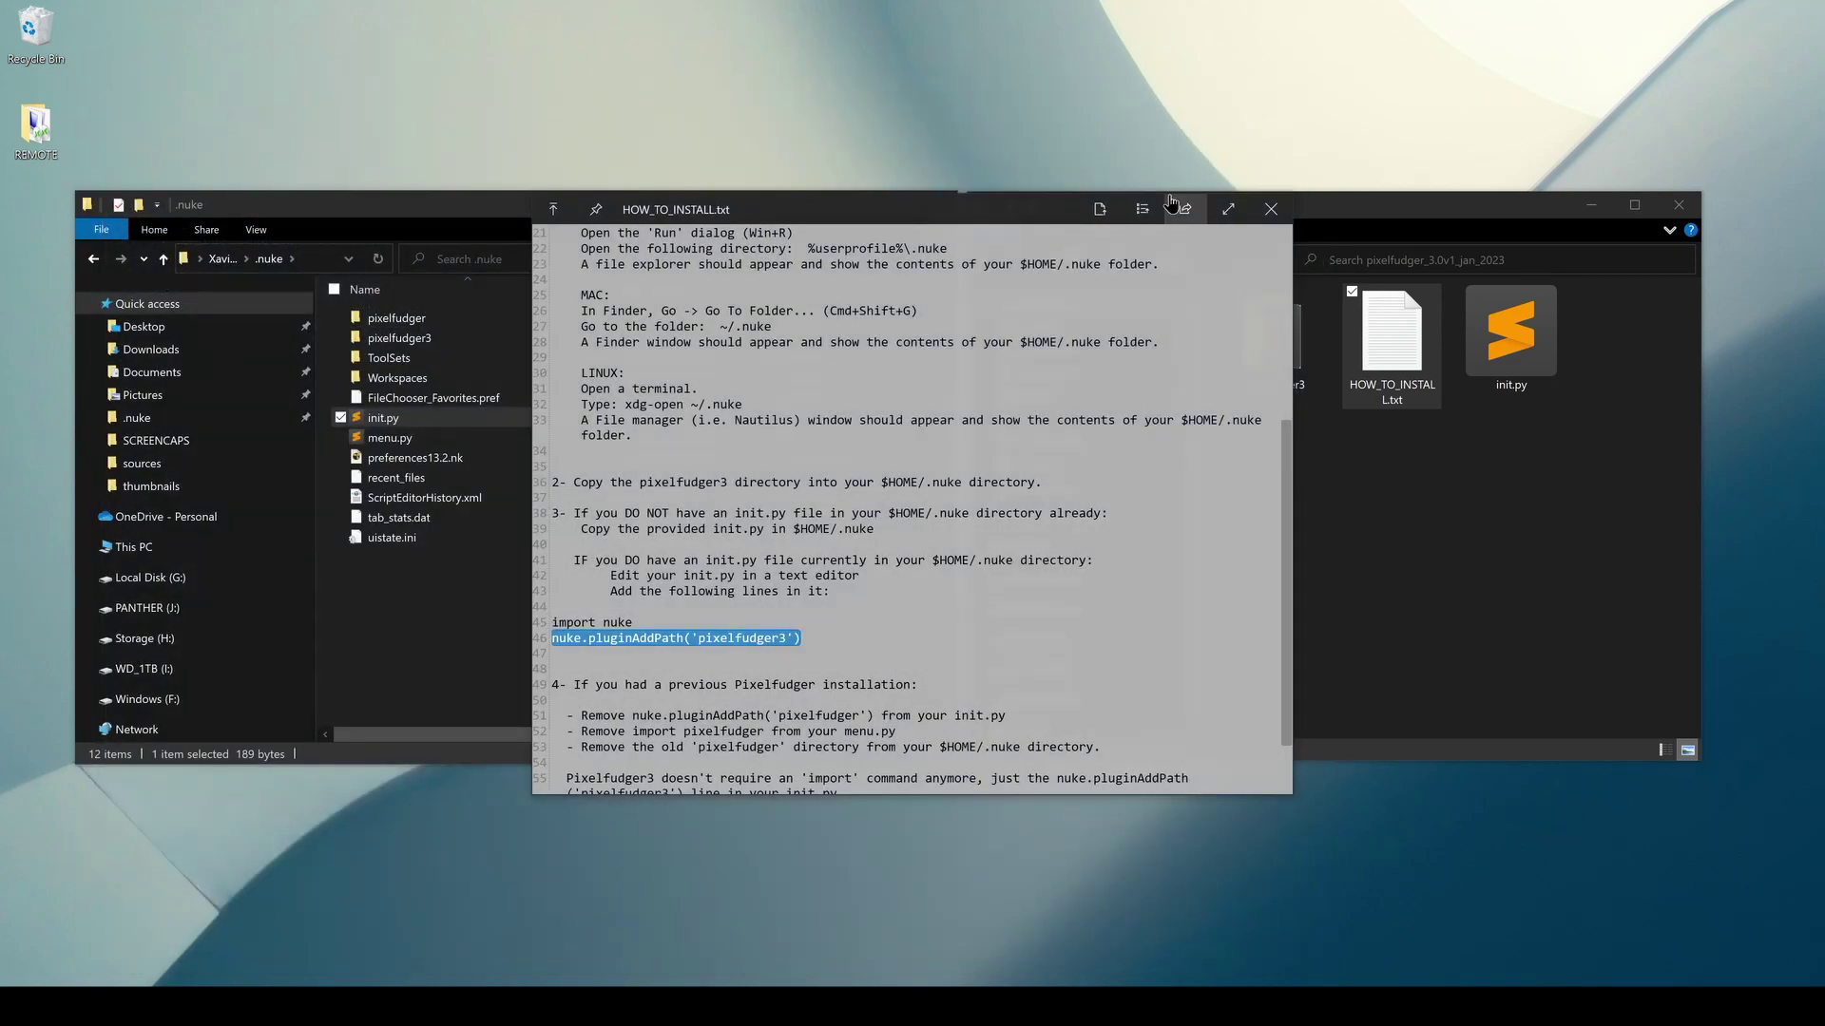
Return to the .nuke folder and open its menu.py in Sublime Text
{"action": "left_click", "coordinate": [441, 616]}
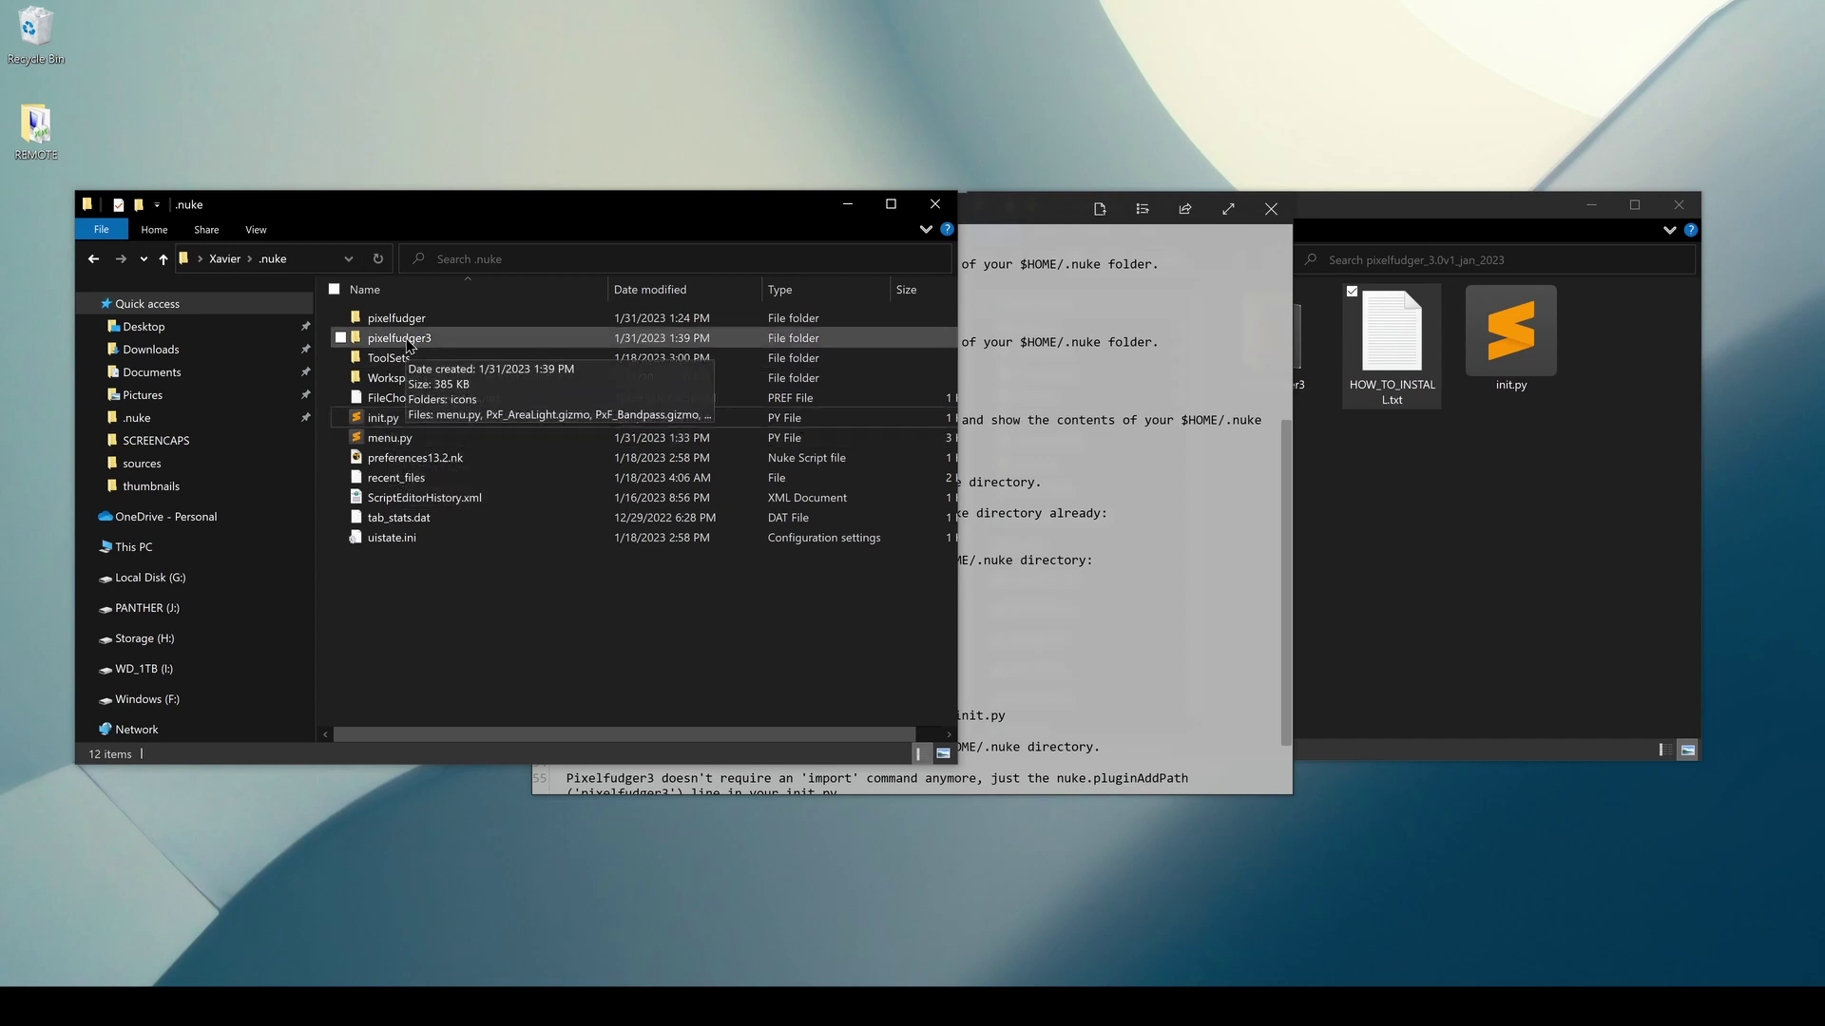
{"action": "left_click", "coordinate": [380, 439]}
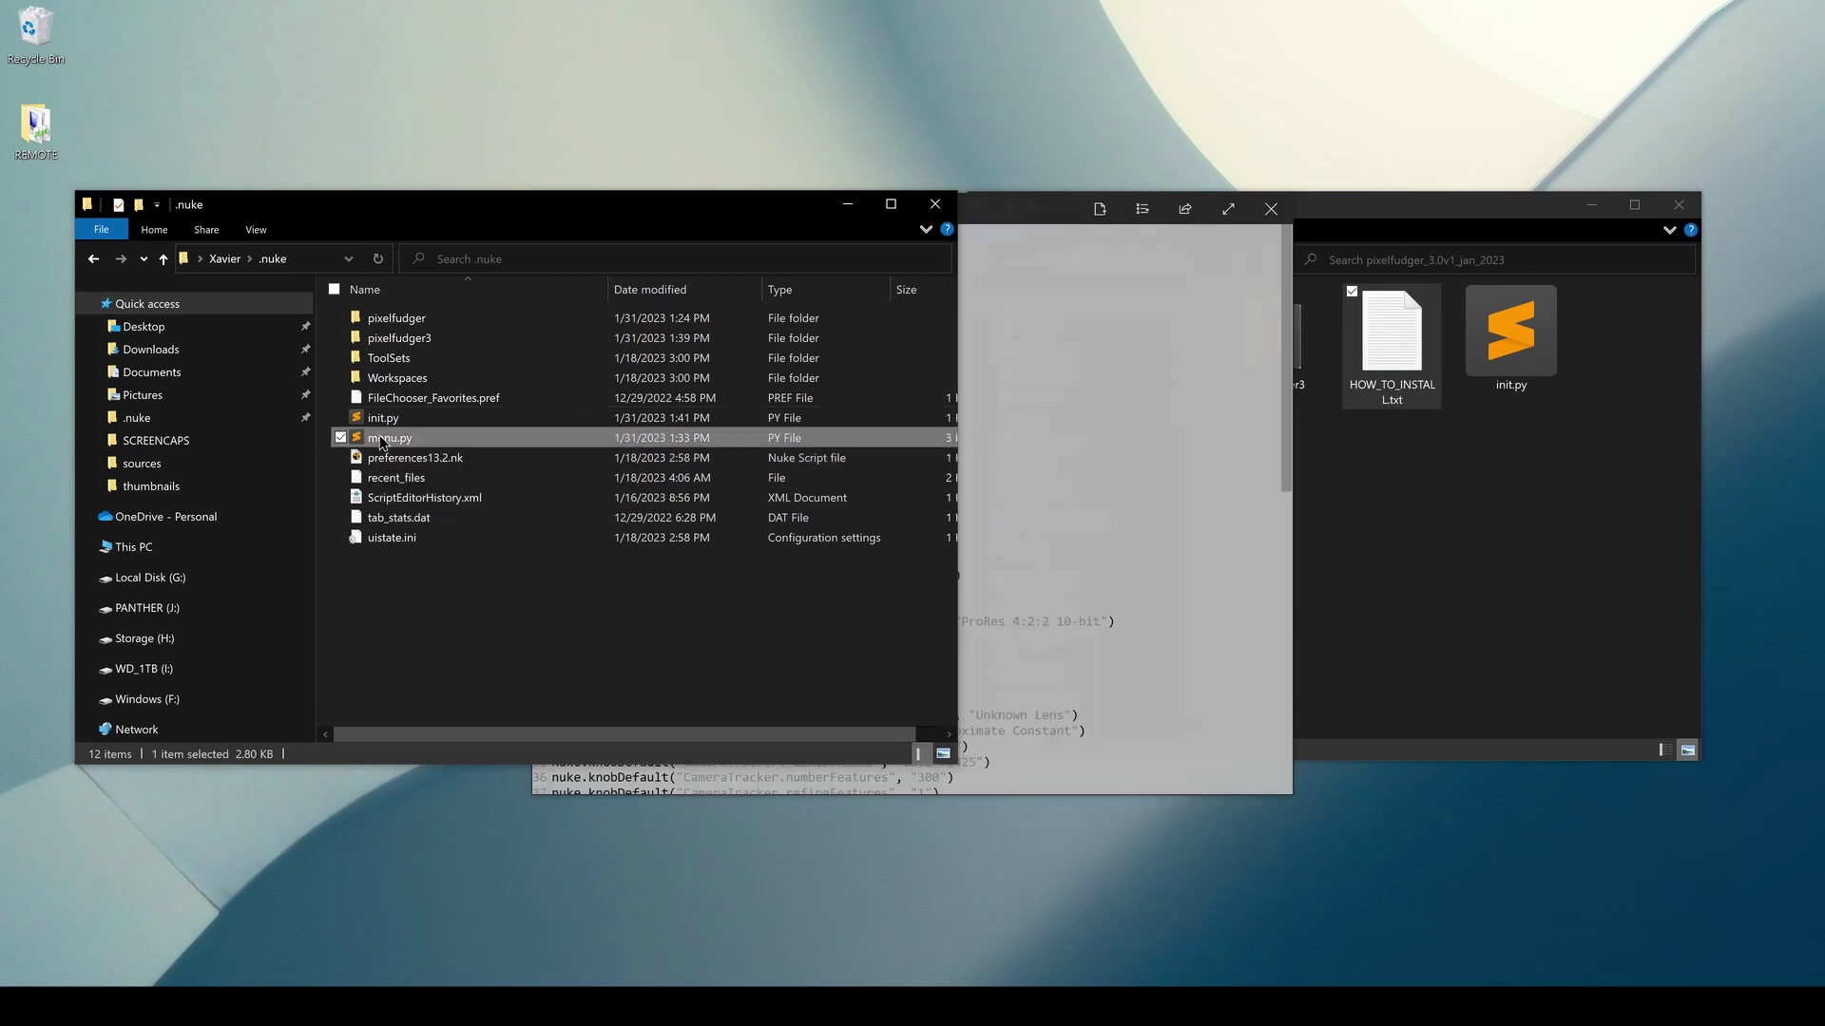
{"action": "right_click", "coordinate": [382, 442]}
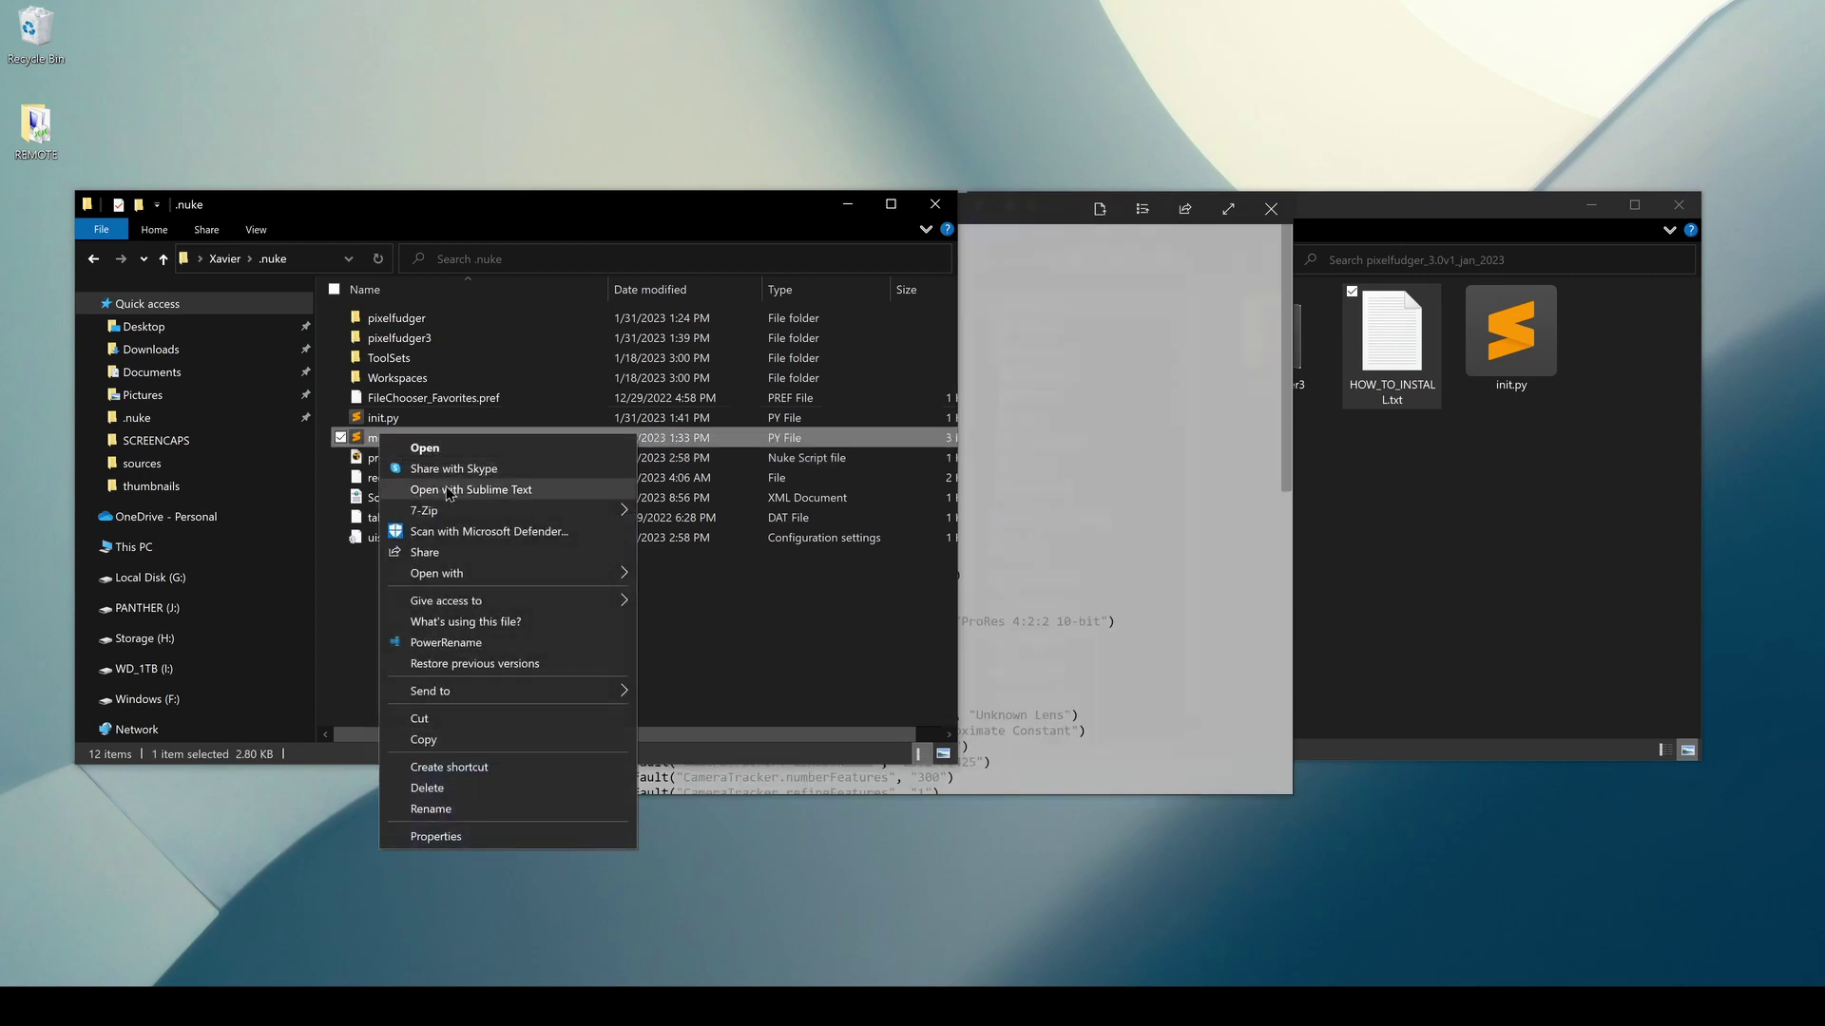
{"action": "mouse_move", "coordinate": [490, 573]}
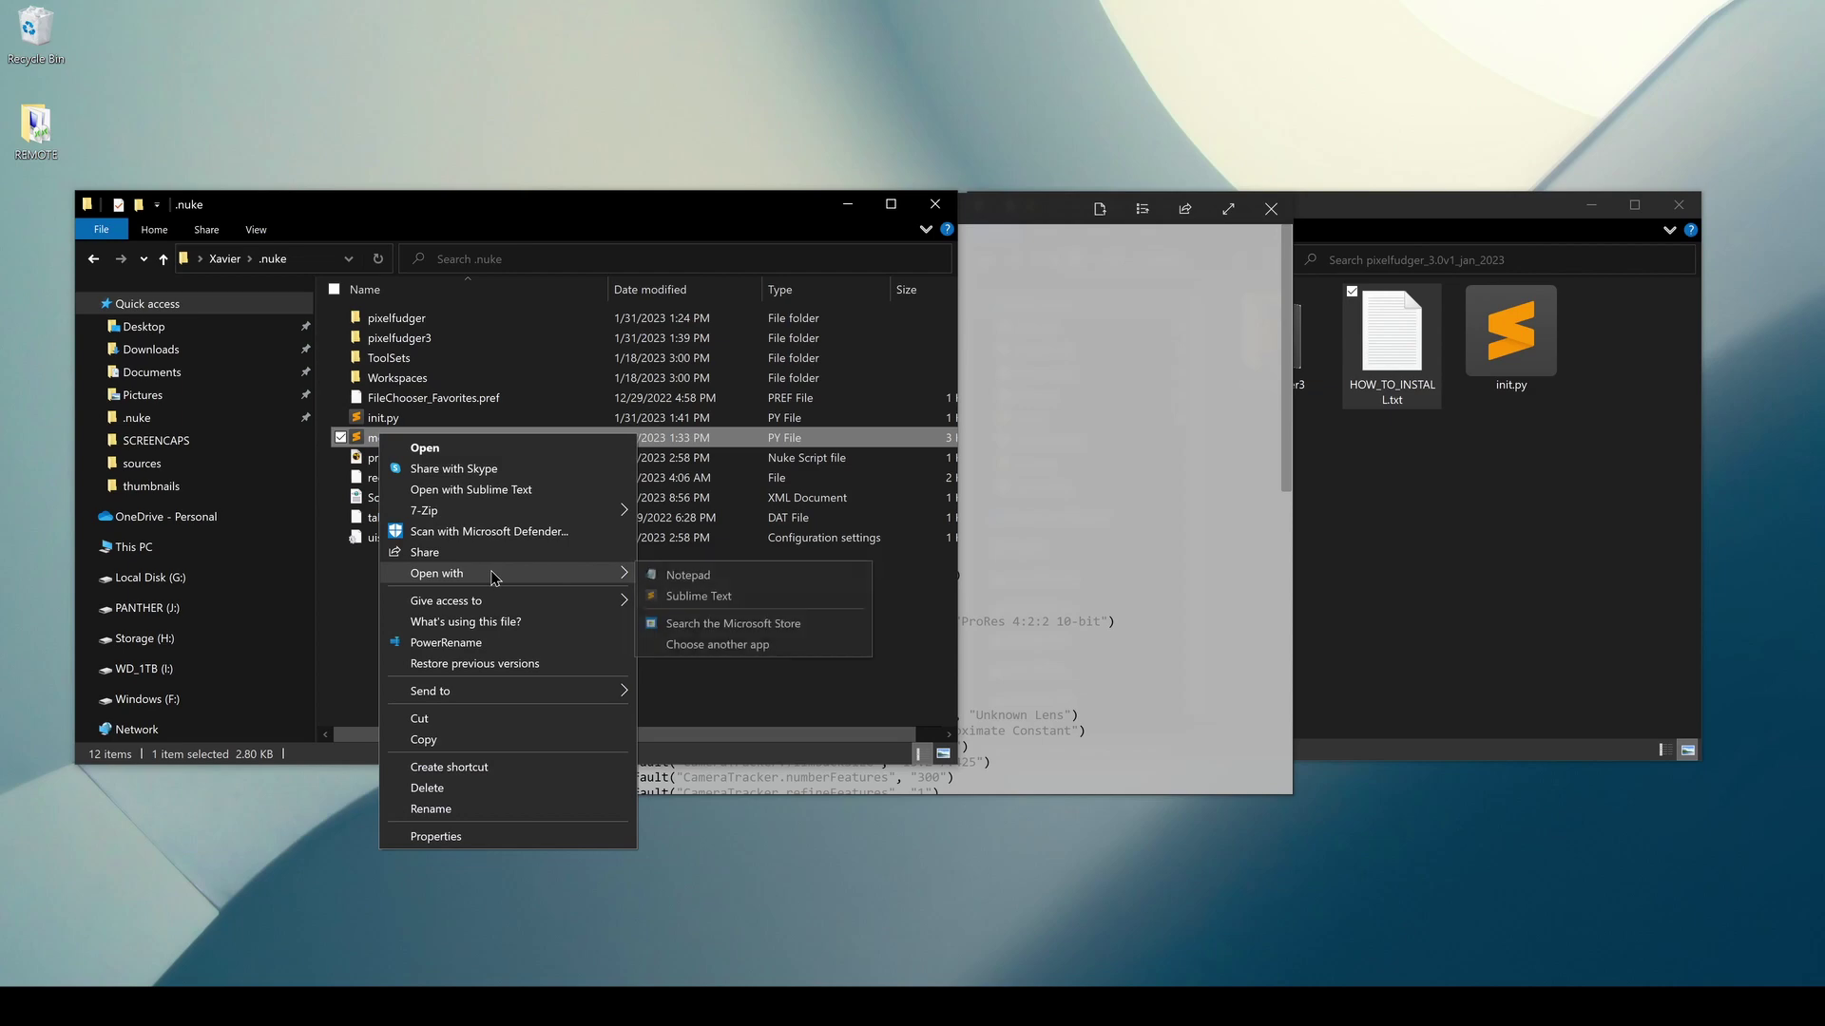
{"action": "left_click", "coordinate": [688, 597]}
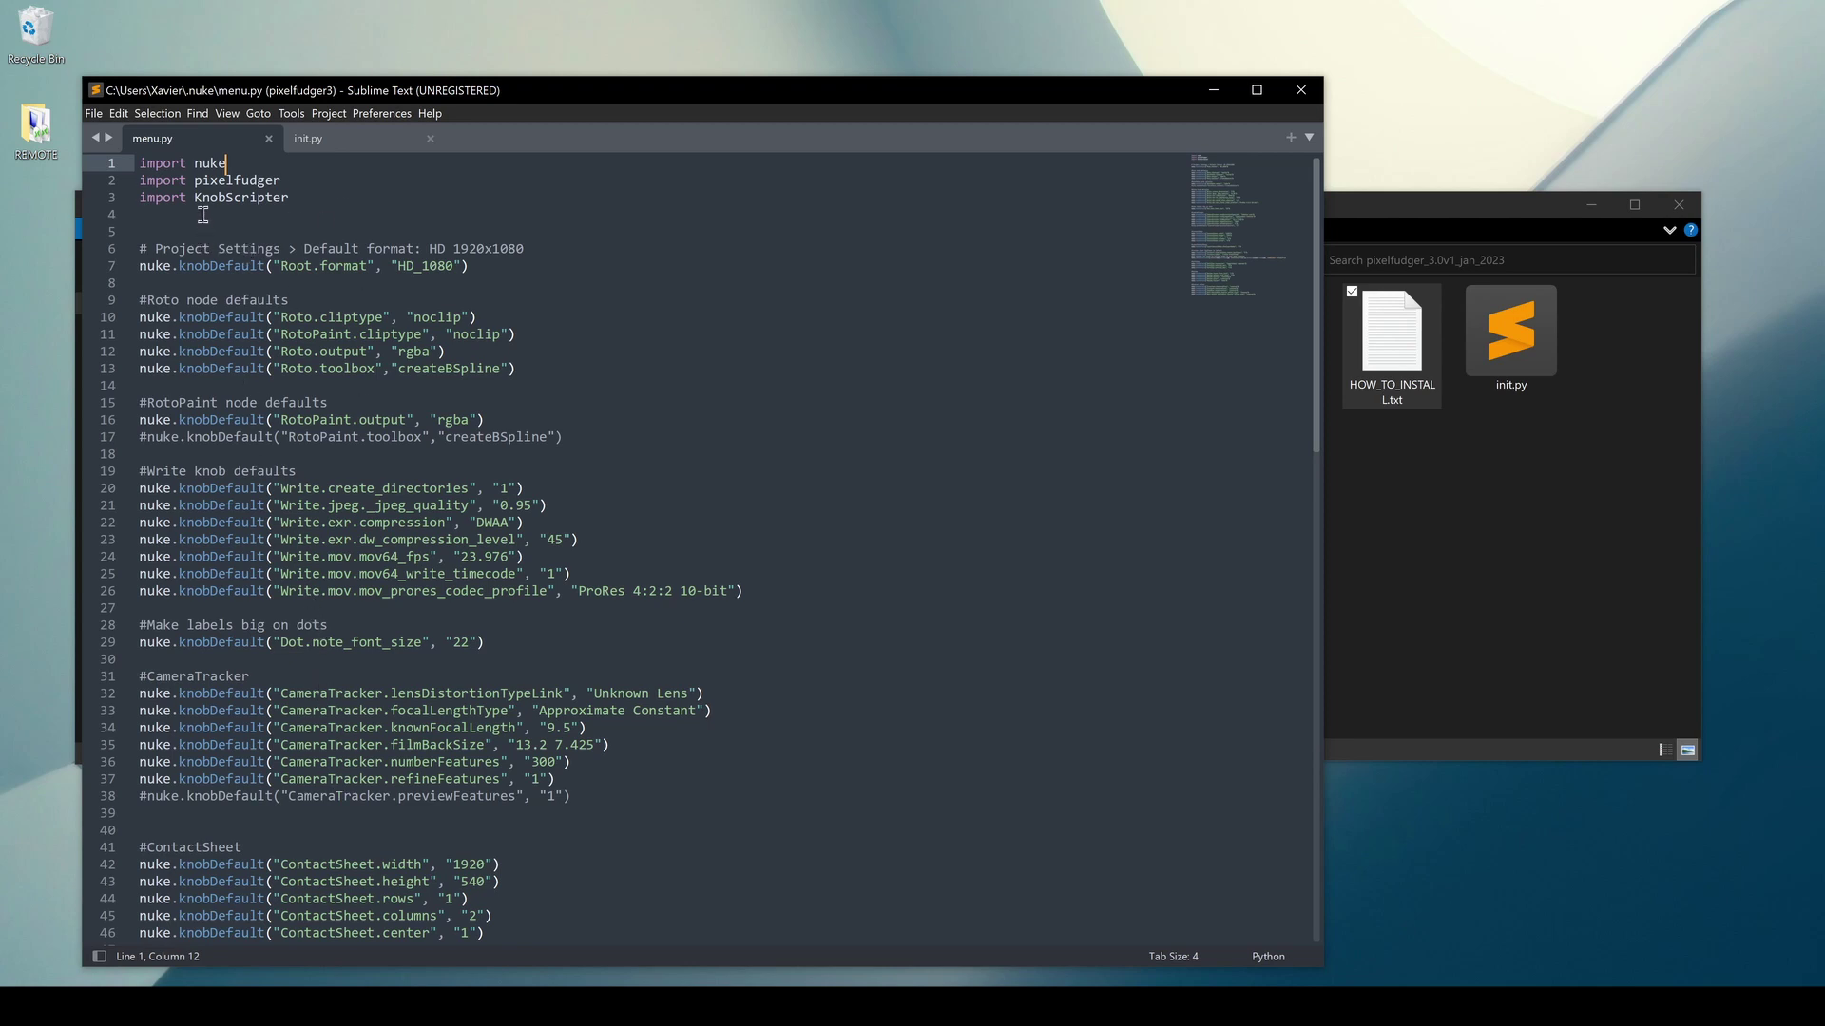
Delete the "import pixelfudger" line from menu.py, then save the file and close the editor
{"action": "double_click", "coordinate": [166, 183]}
{"action": "triple_click", "coordinate": [166, 188]}
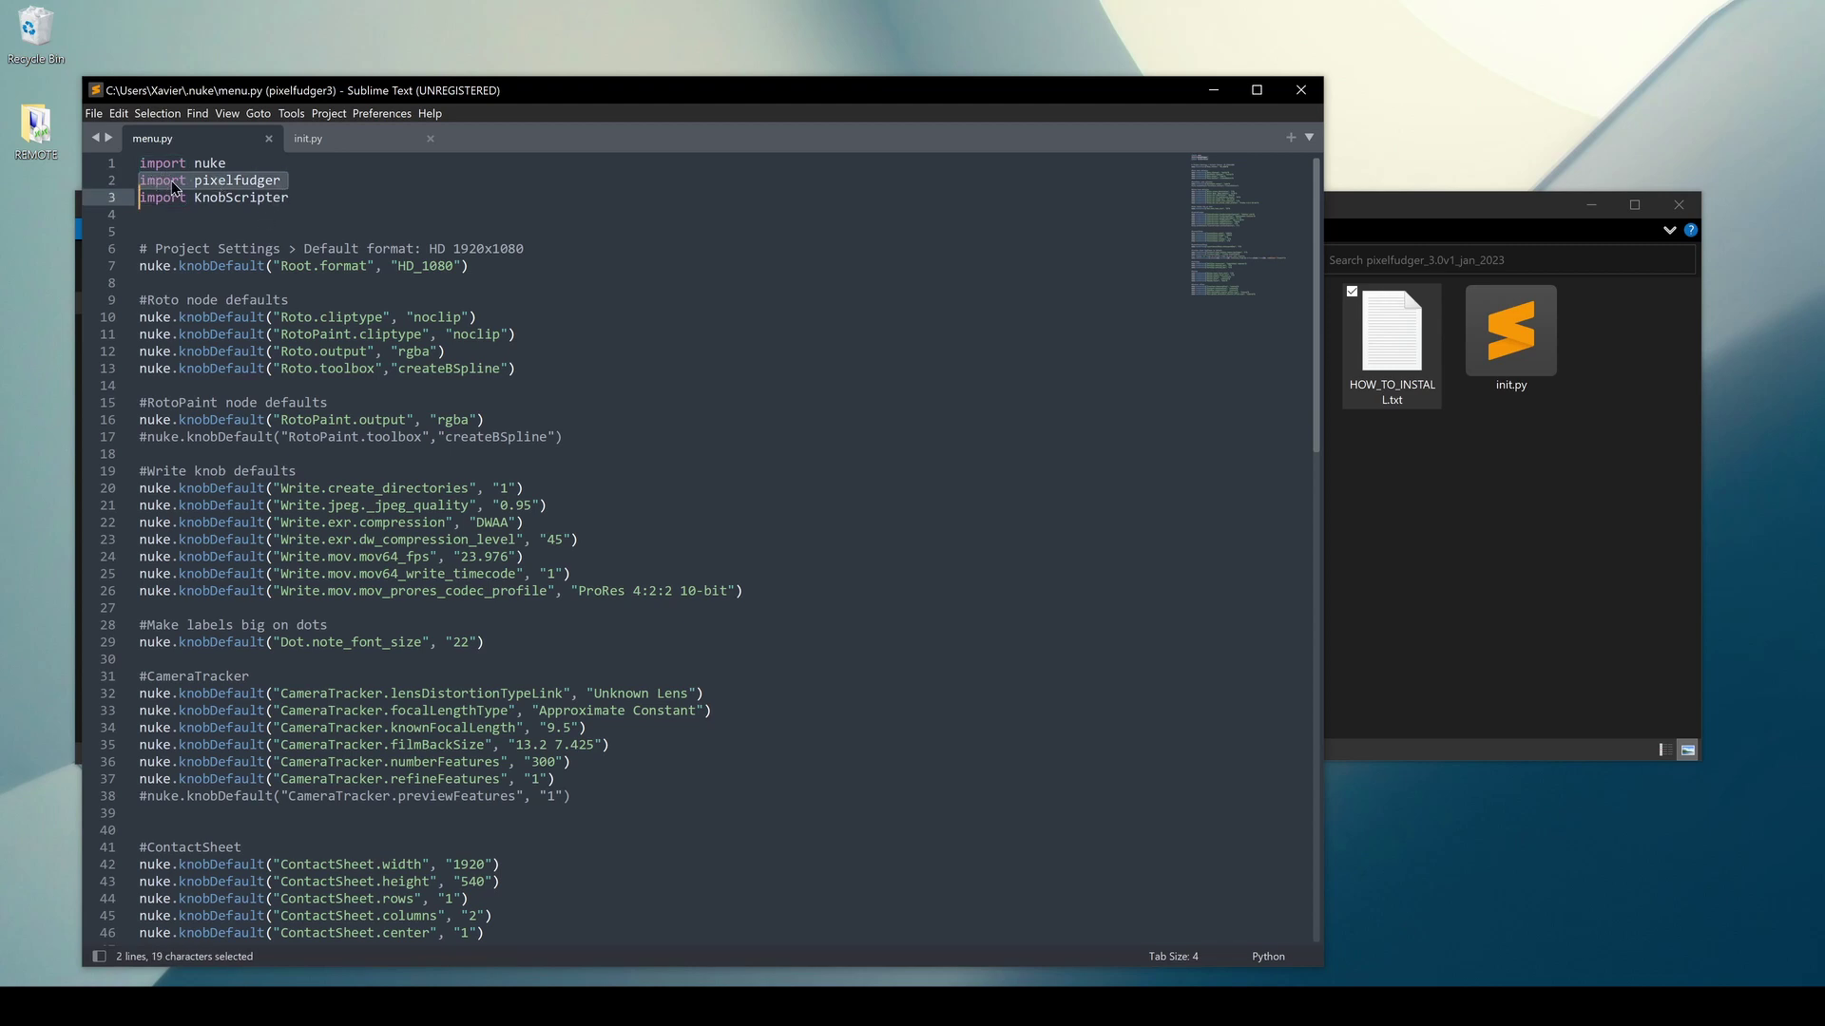
{"action": "left_click", "coordinate": [230, 231]}
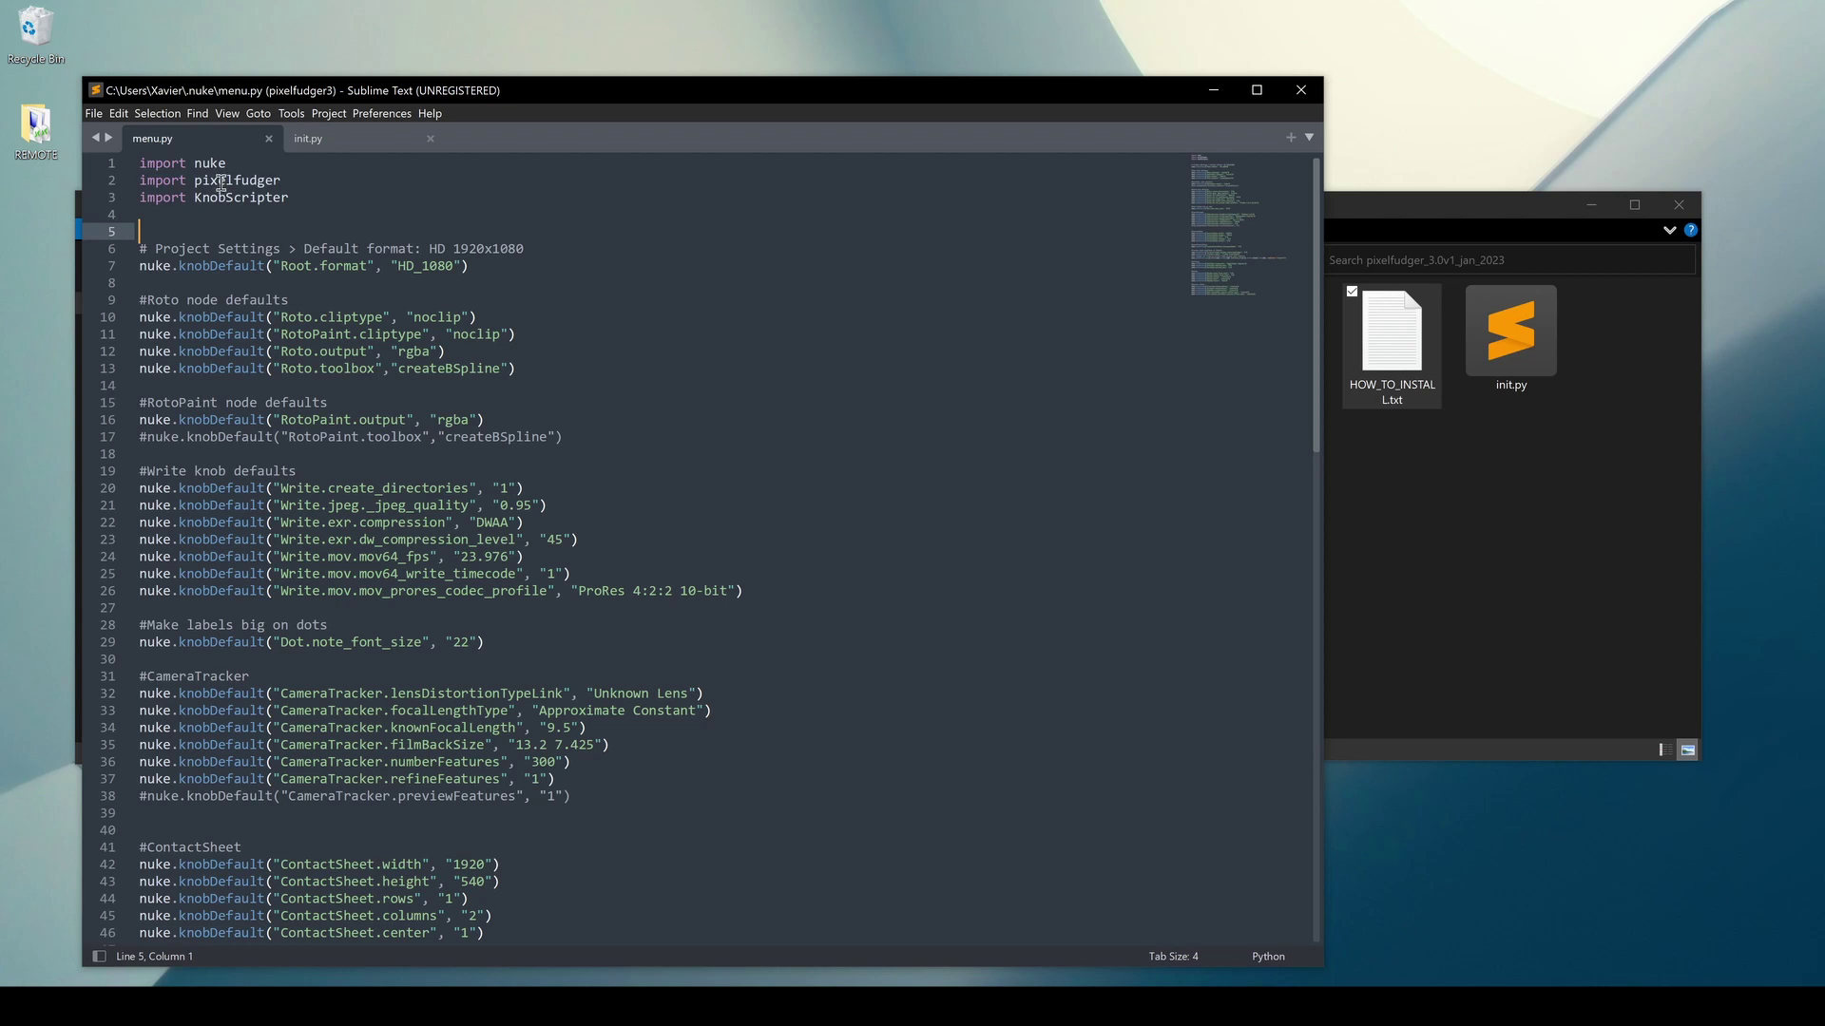
{"action": "triple_click", "coordinate": [222, 183]}
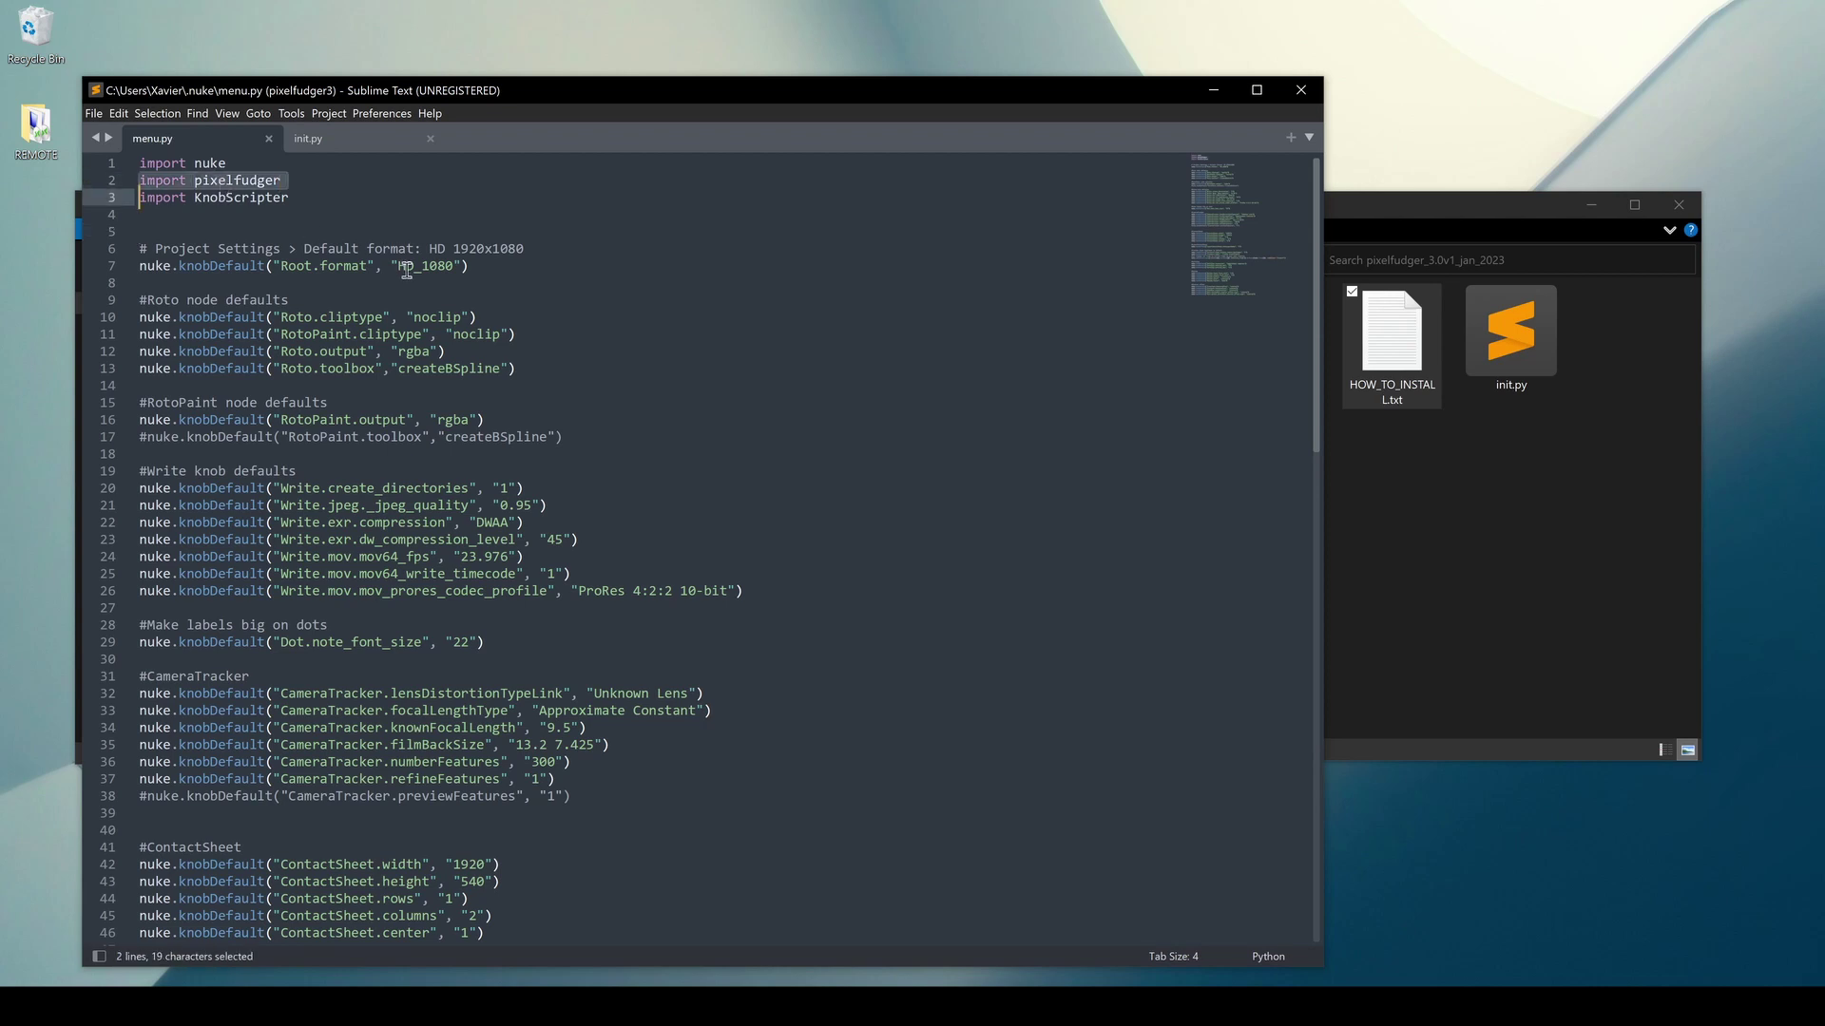
{"action": "key", "text": "BackSpace"}
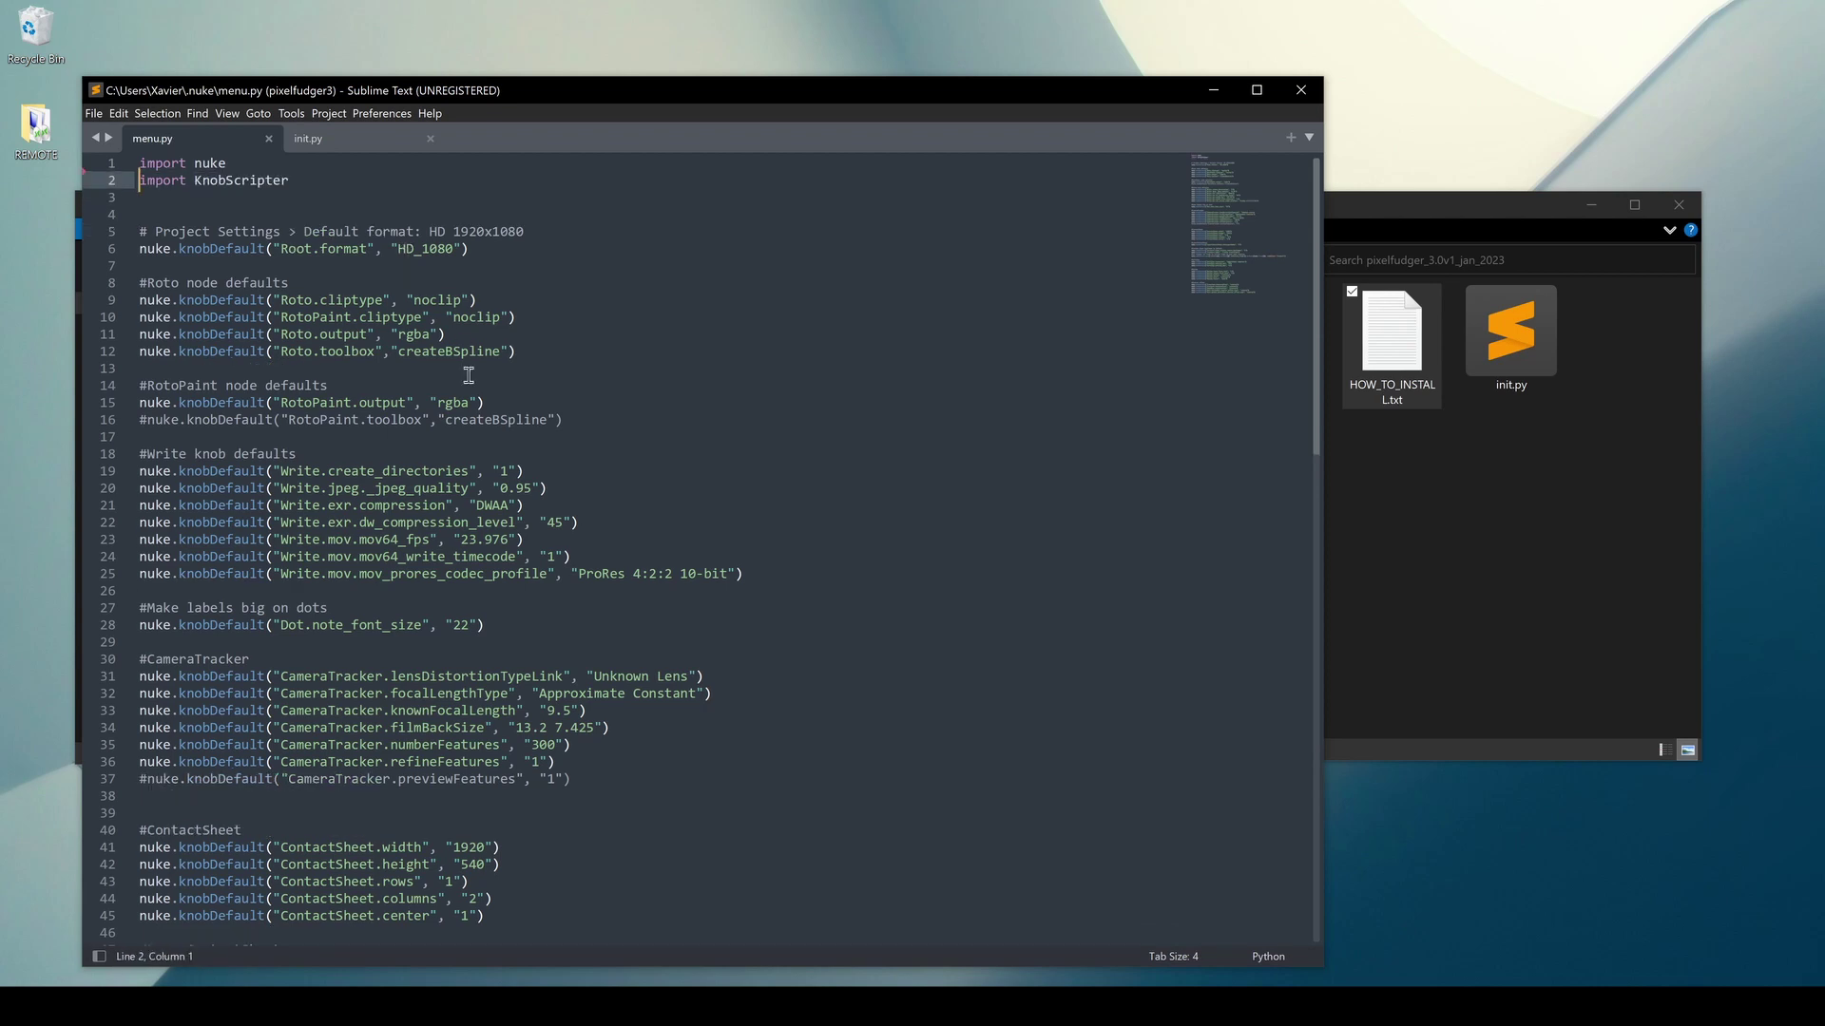
{"action": "key", "text": "ctrl+s"}
{"action": "left_click", "coordinate": [1301, 91]}
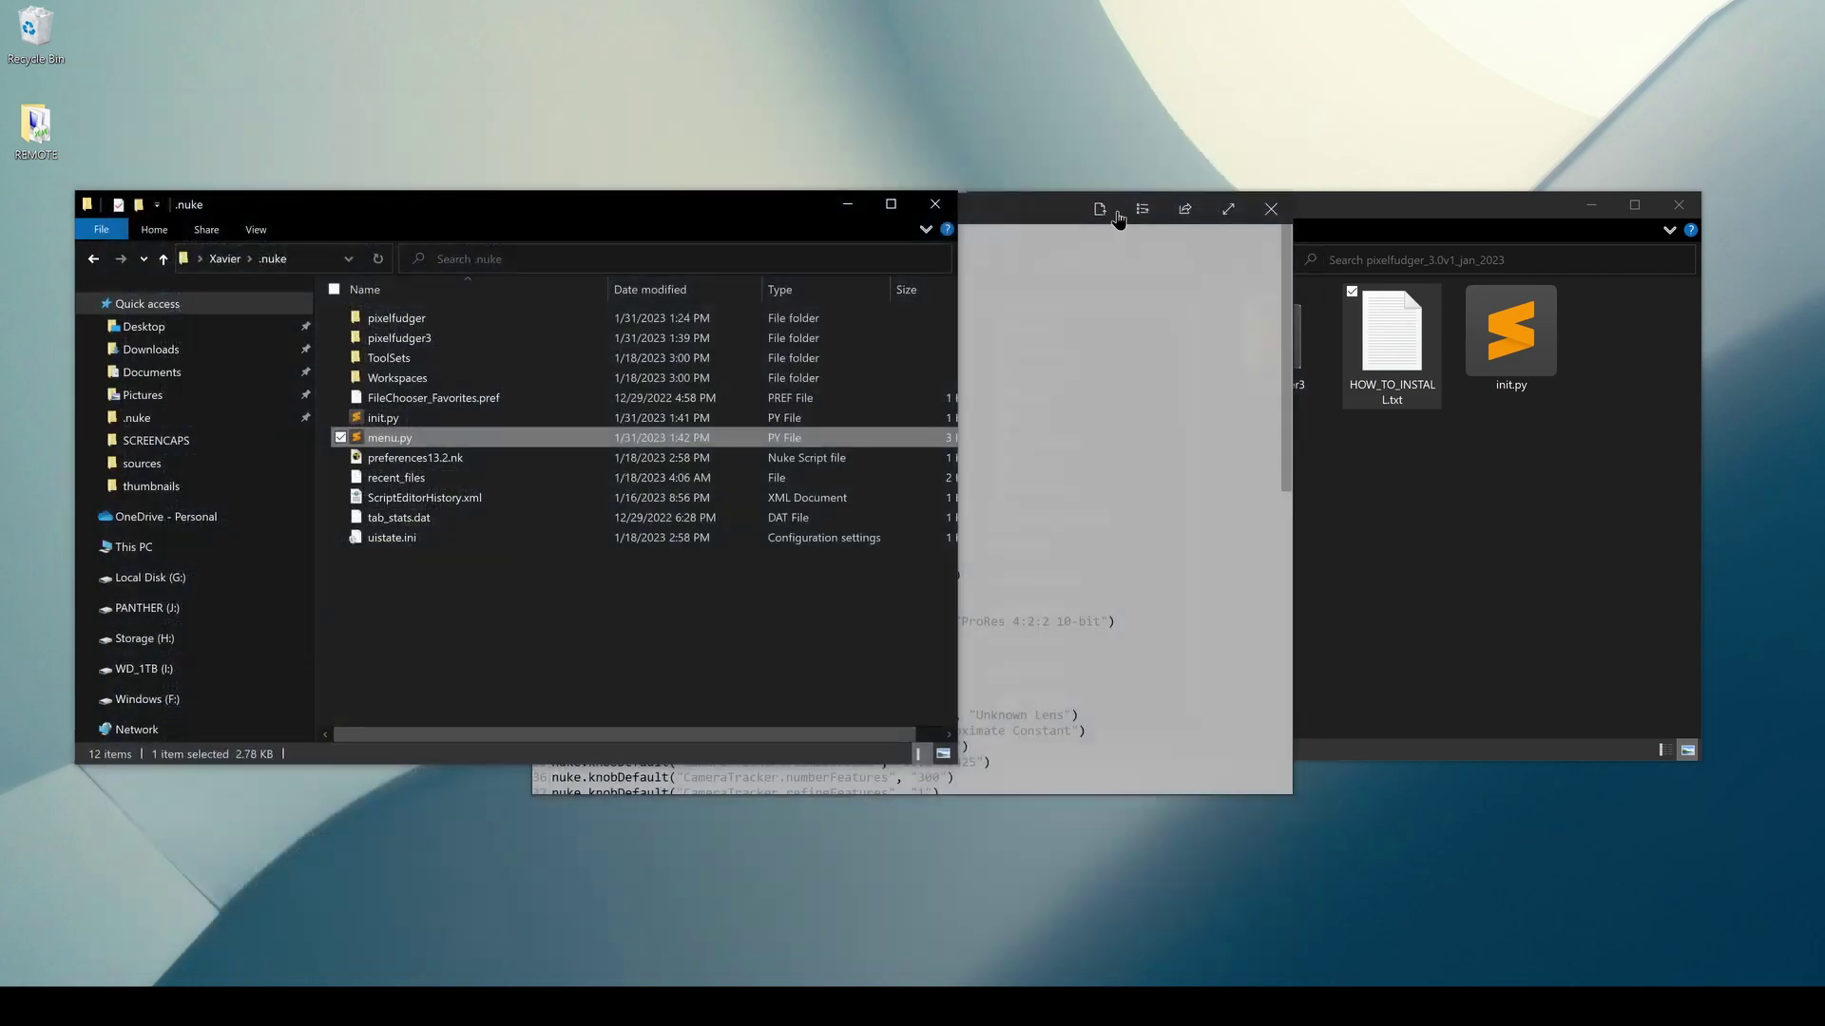
Delete the old pixelfudger folder from the .nuke folder, keeping pixelfudger3
{"action": "left_click", "coordinate": [403, 322]}
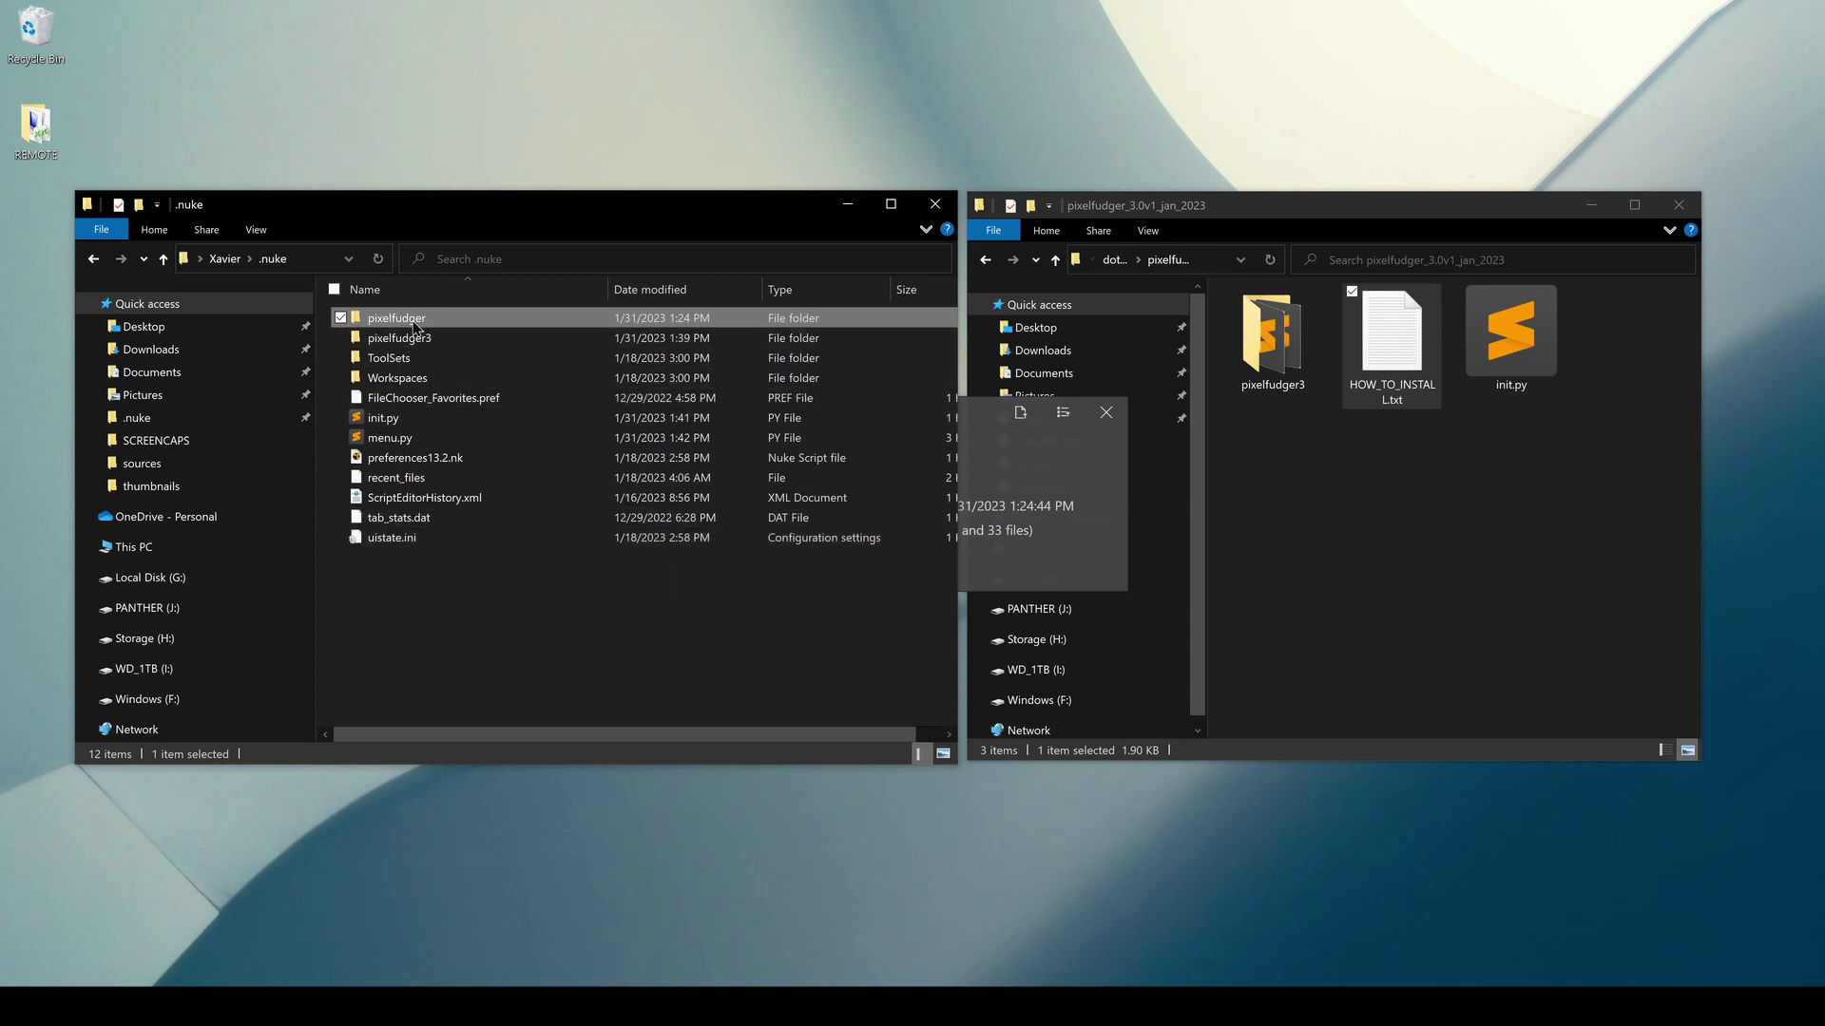
{"action": "mouse_move", "coordinate": [409, 347]}
{"action": "left_click", "coordinate": [413, 342]}
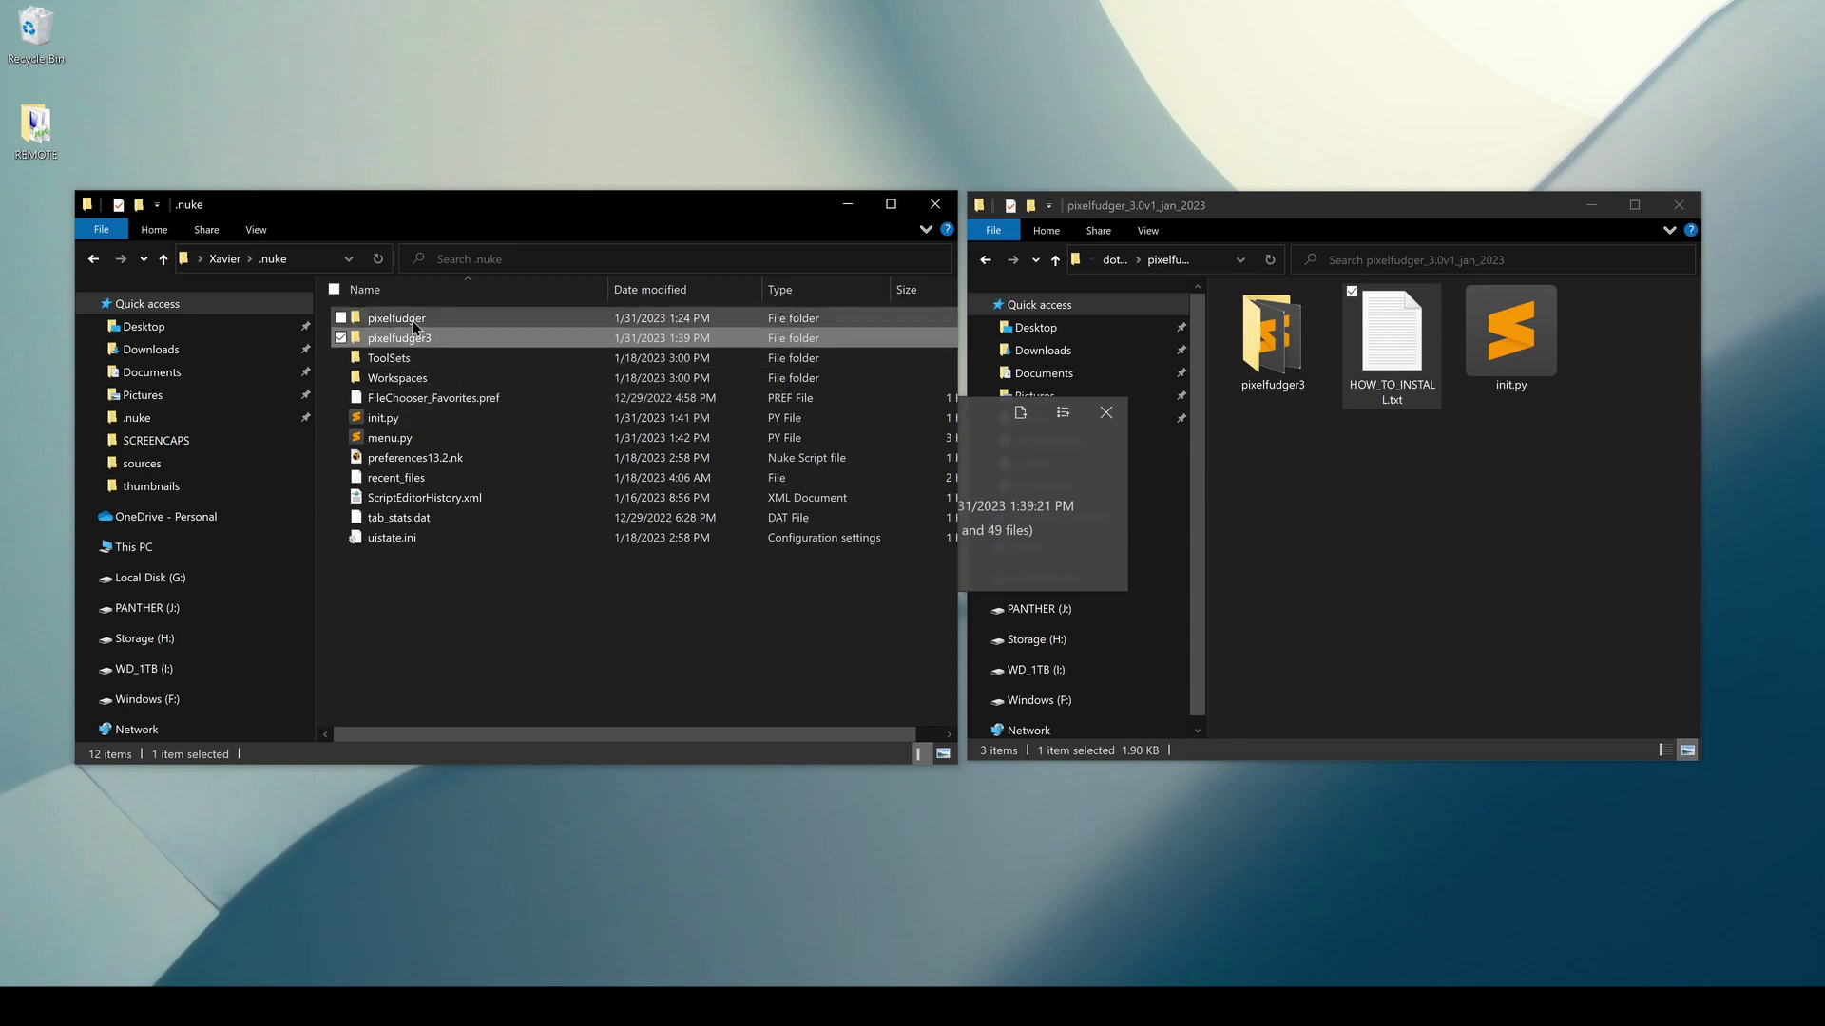
{"action": "left_click", "coordinate": [414, 327]}
{"action": "right_click", "coordinate": [416, 326]}
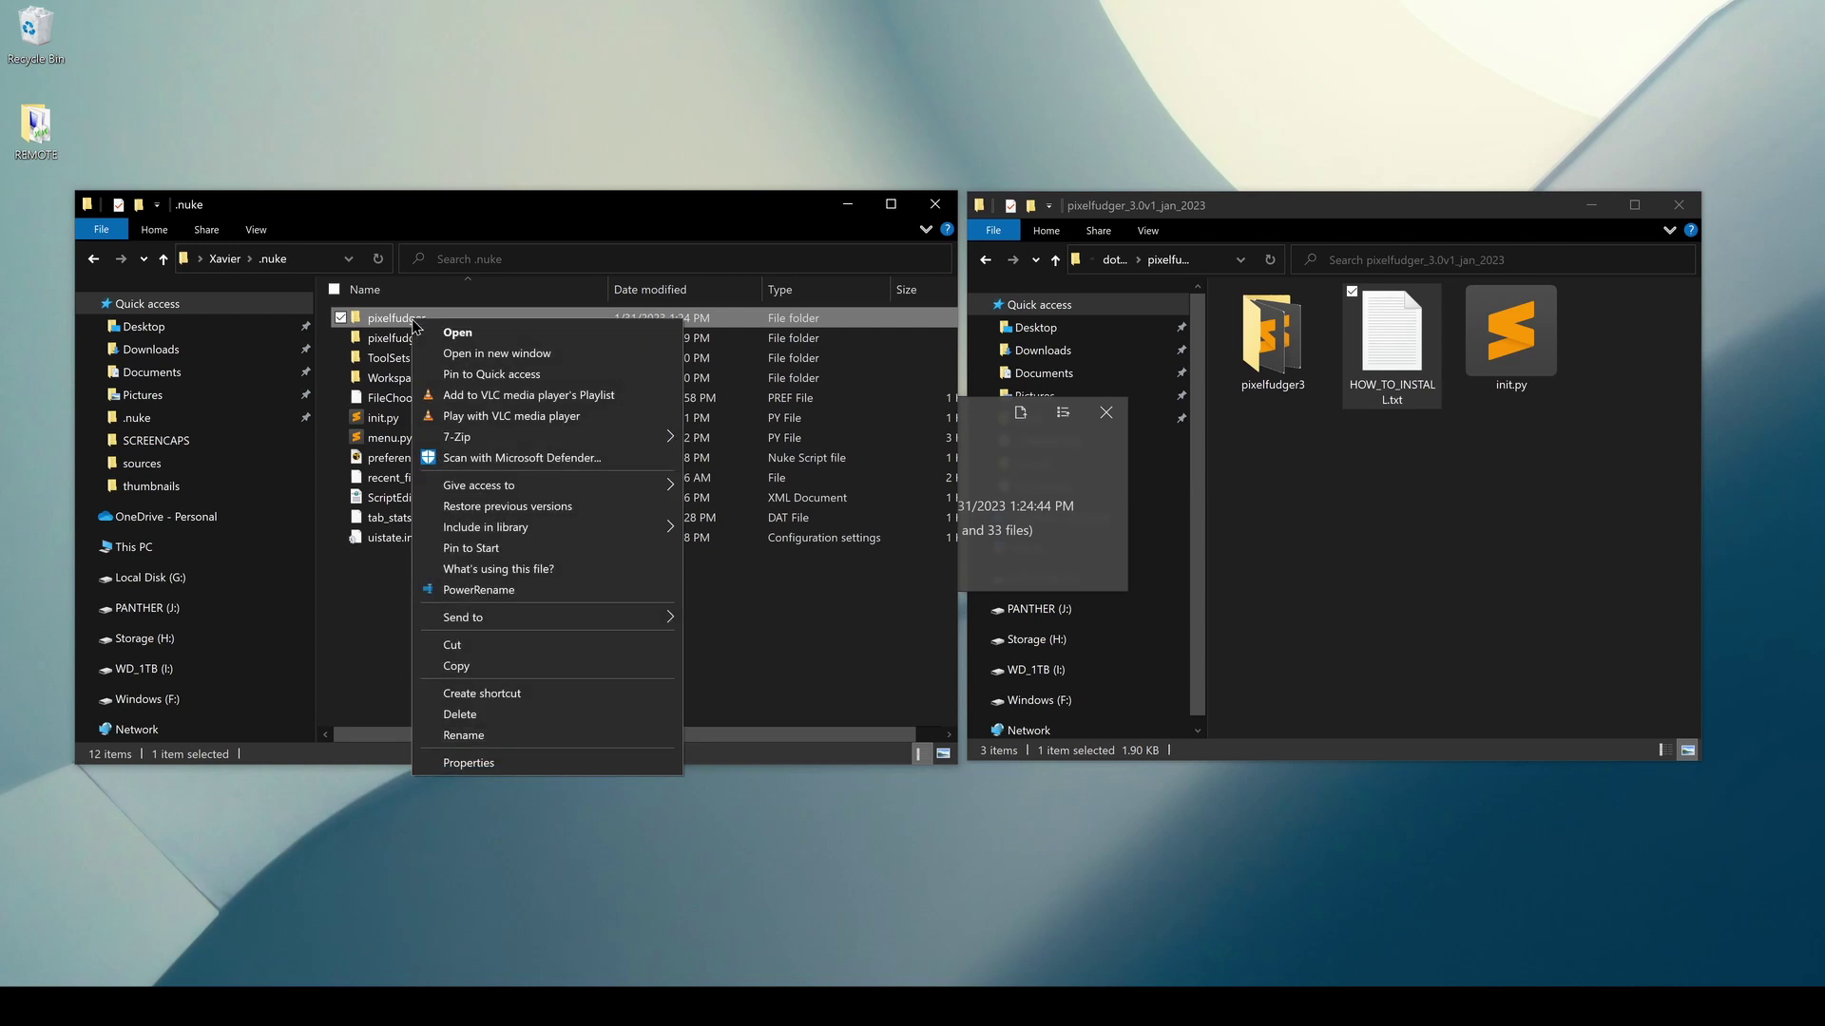
{"action": "left_click", "coordinate": [479, 715]}
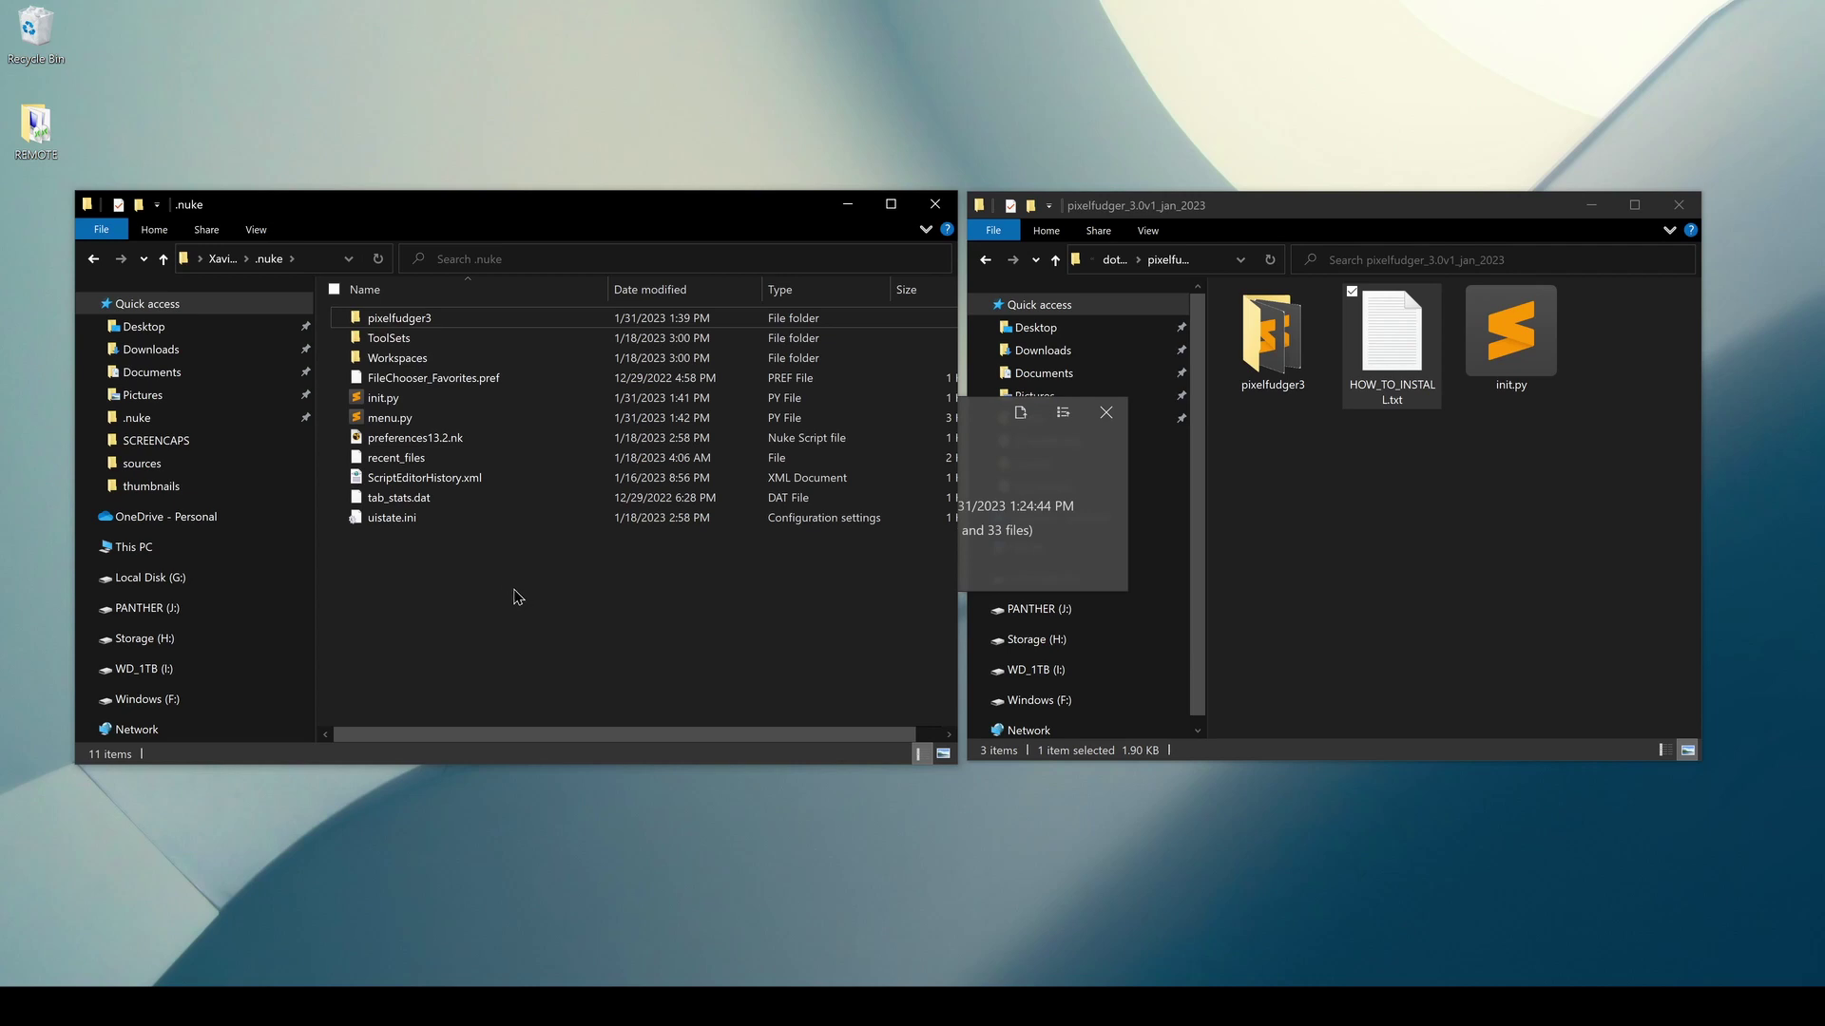
Look through the contents of the pixelfudger3 folder and return to the .nuke folder
{"action": "left_click", "coordinate": [404, 323]}
{"action": "double_click", "coordinate": [435, 318]}
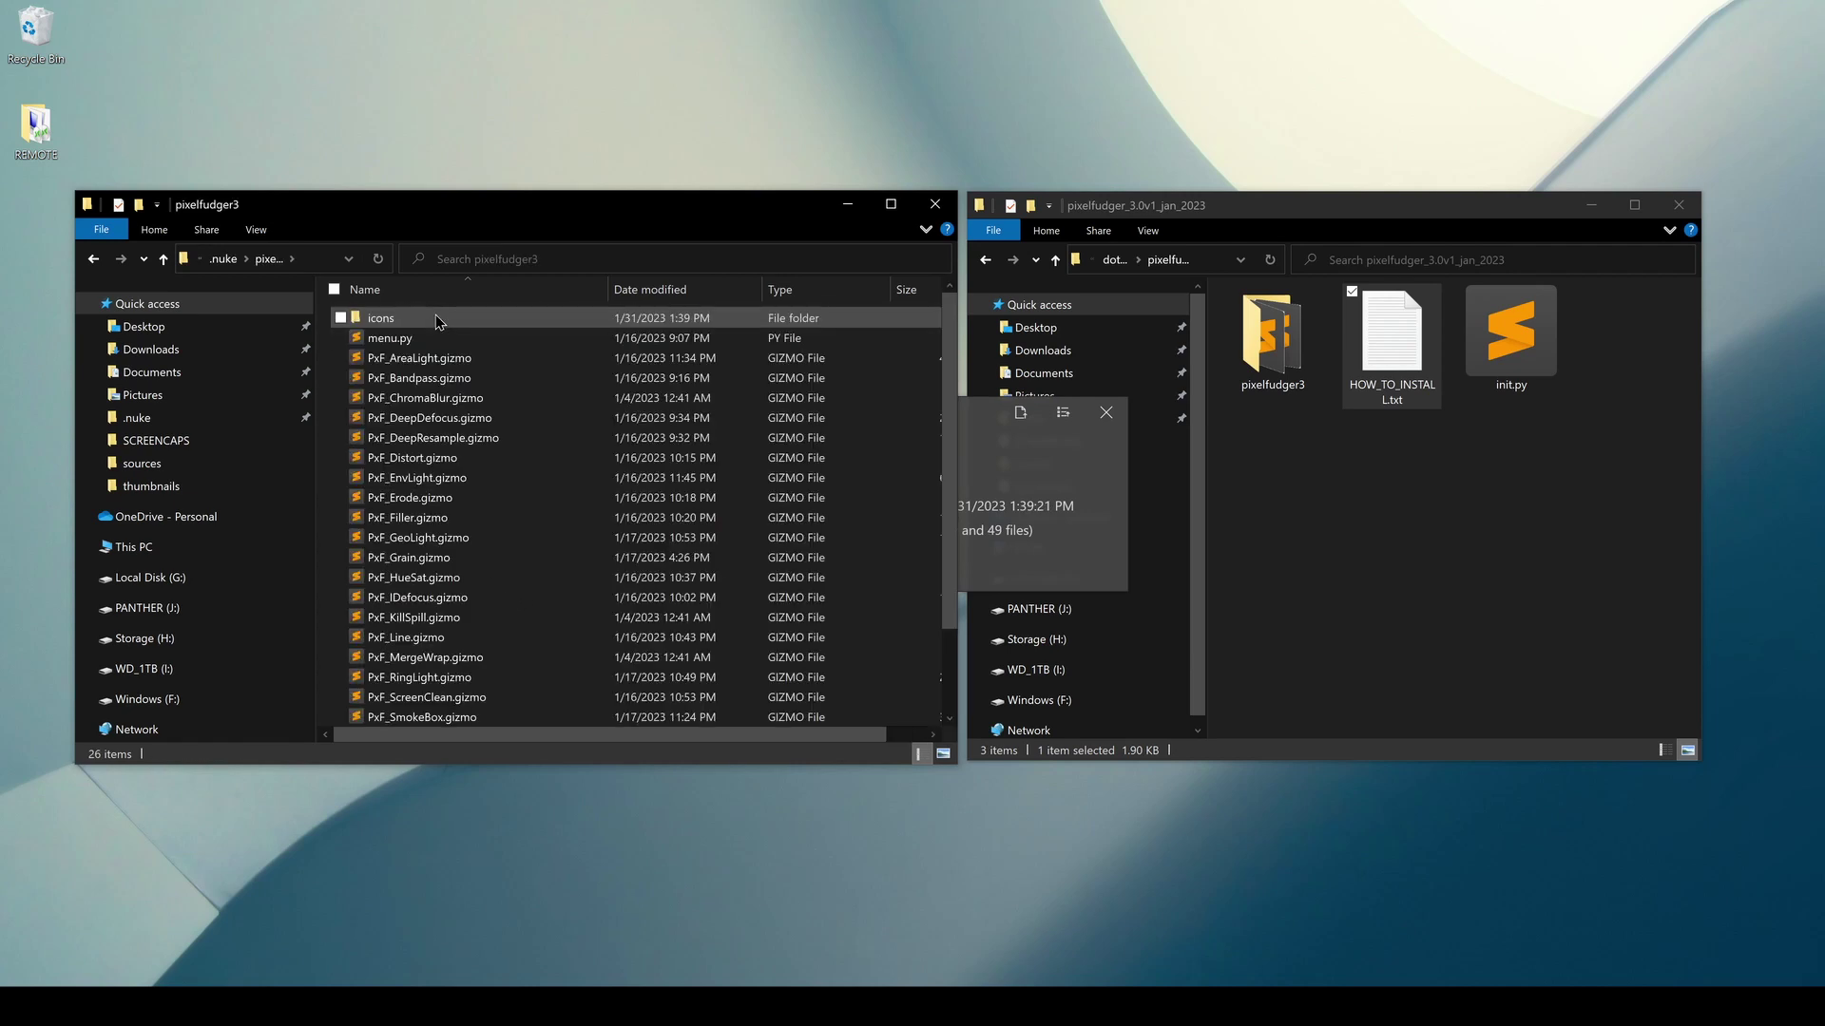
{"action": "left_click", "coordinate": [93, 259]}
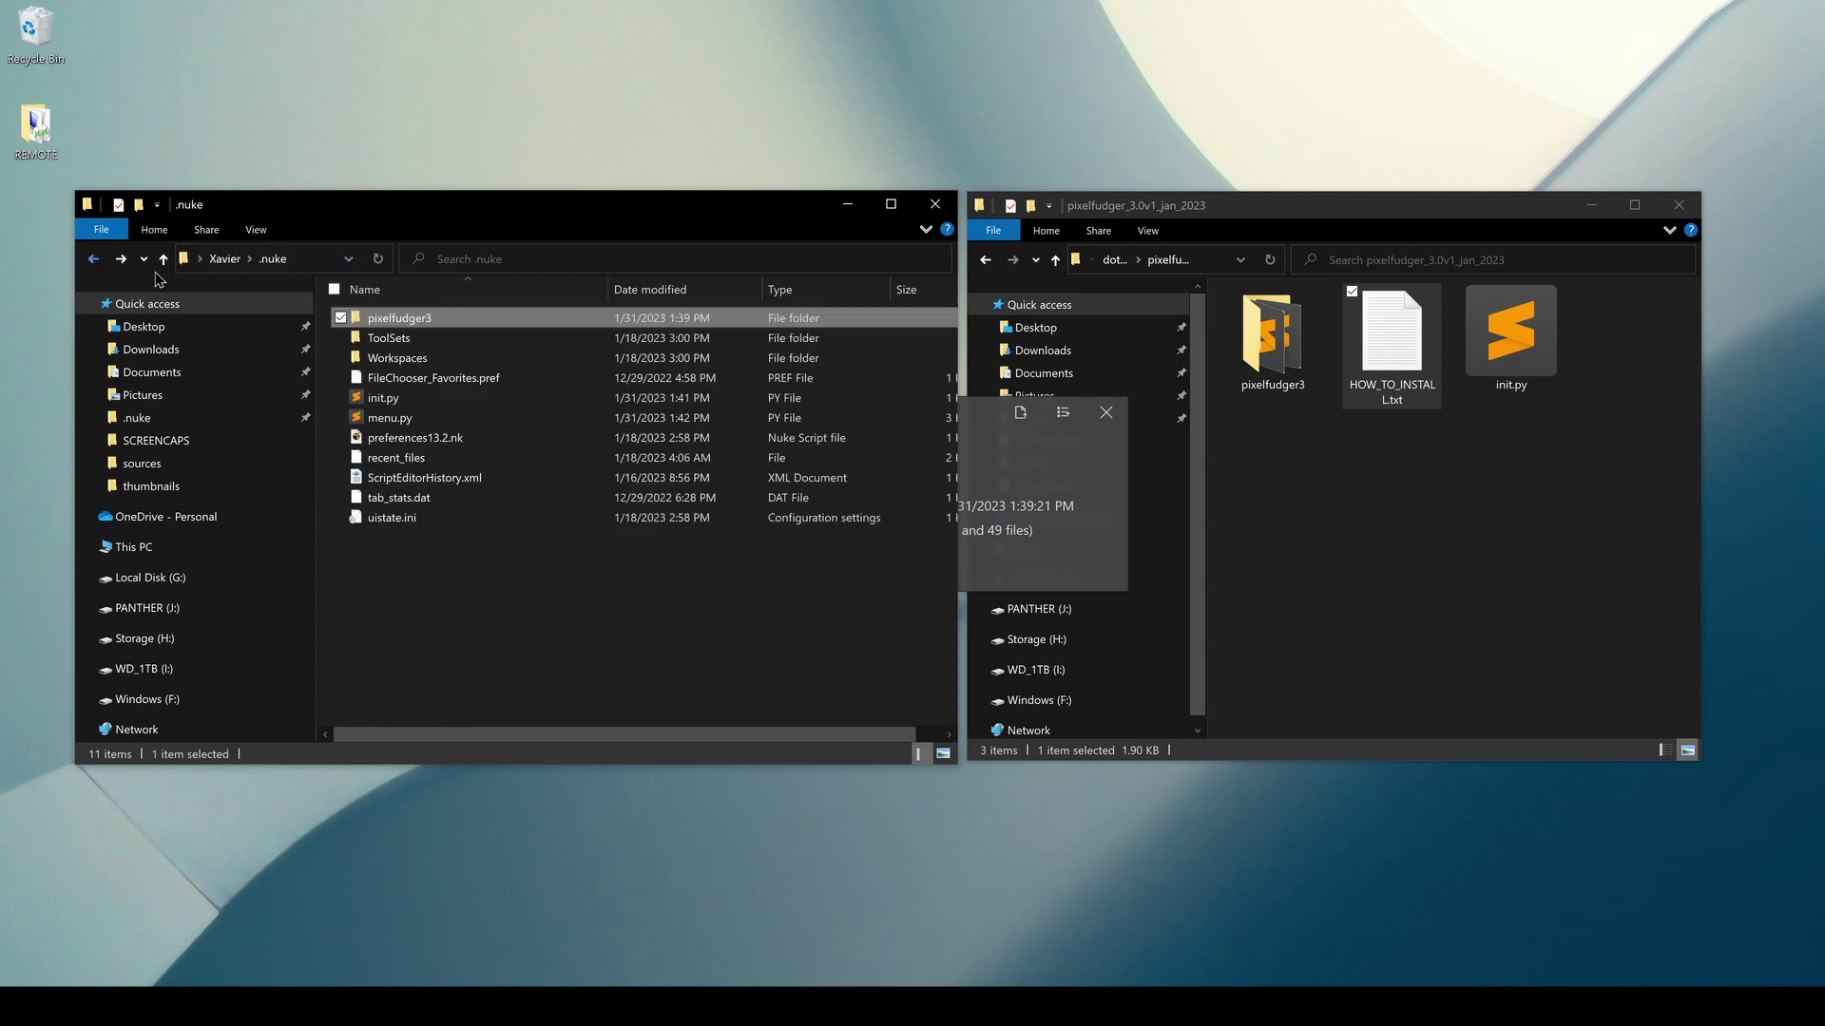
Preview init.py to check its nuke.pluginAddPath('pixelfudger3') line, and preview menu.py to check for leftover pixelfudger references
{"action": "left_click", "coordinate": [415, 399]}
{"action": "key", "text": "space"}
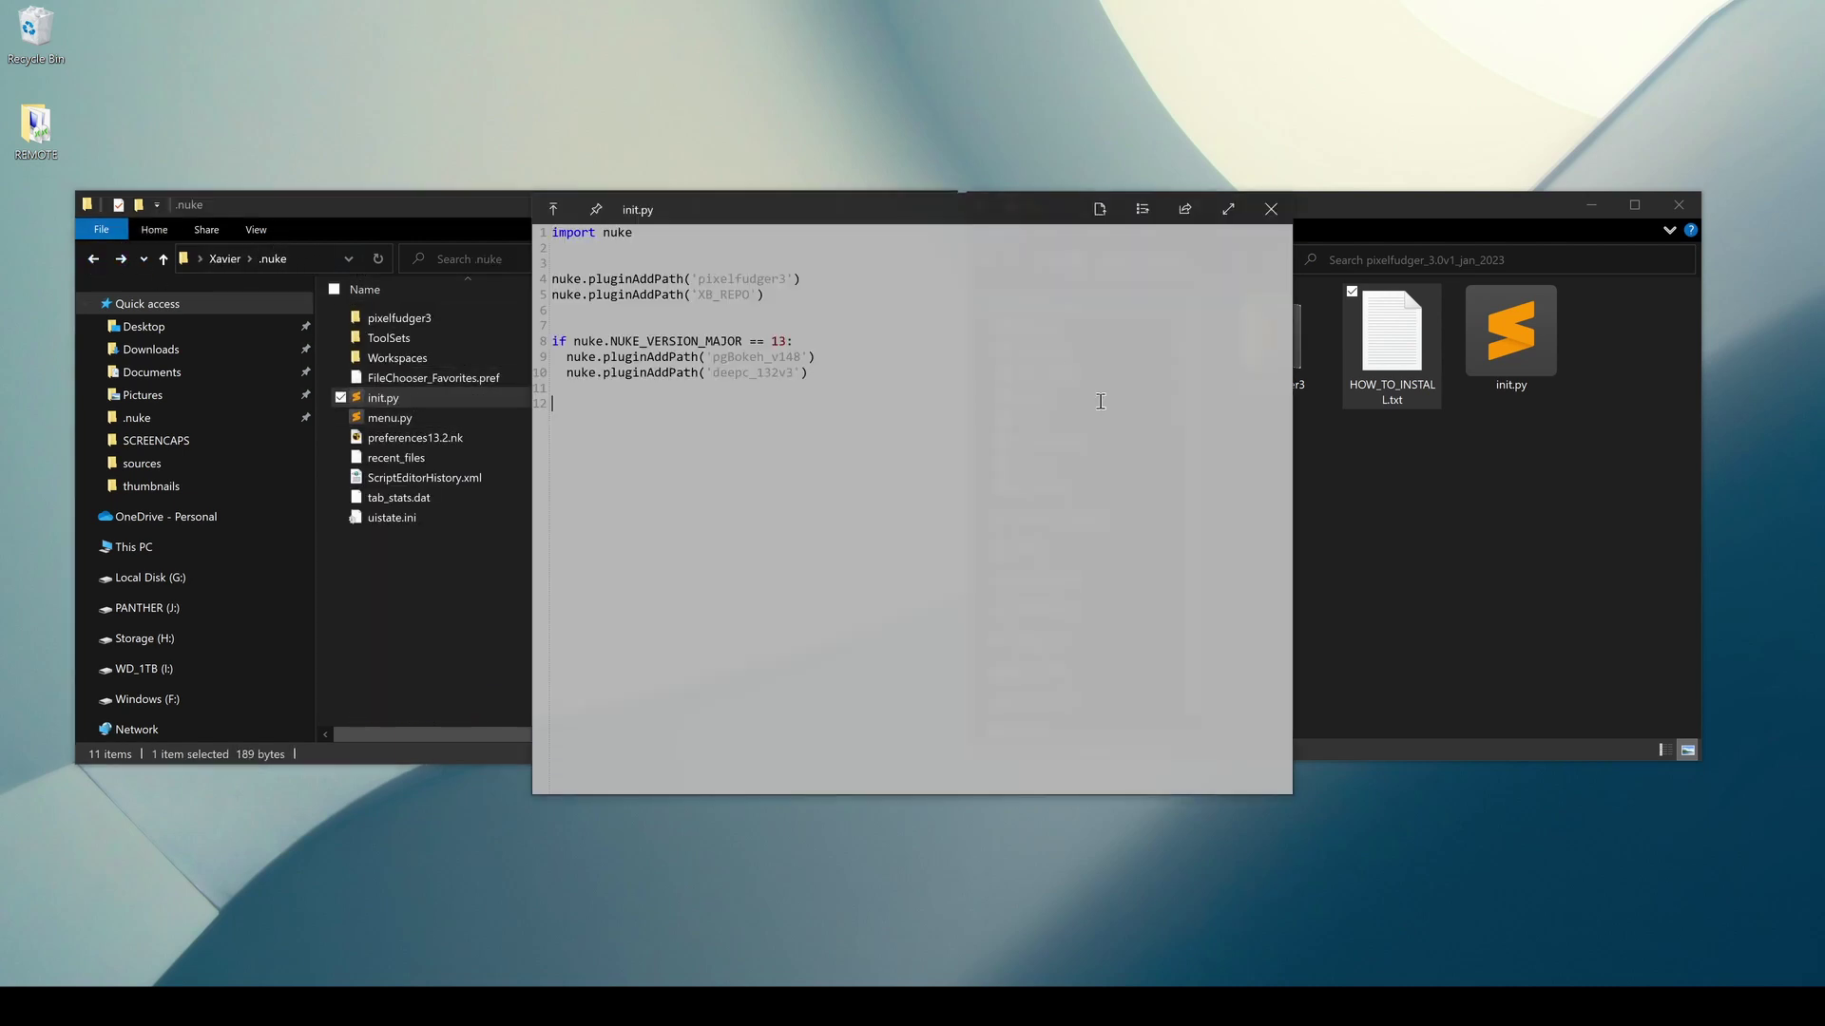
{"action": "triple_click", "coordinate": [611, 279]}
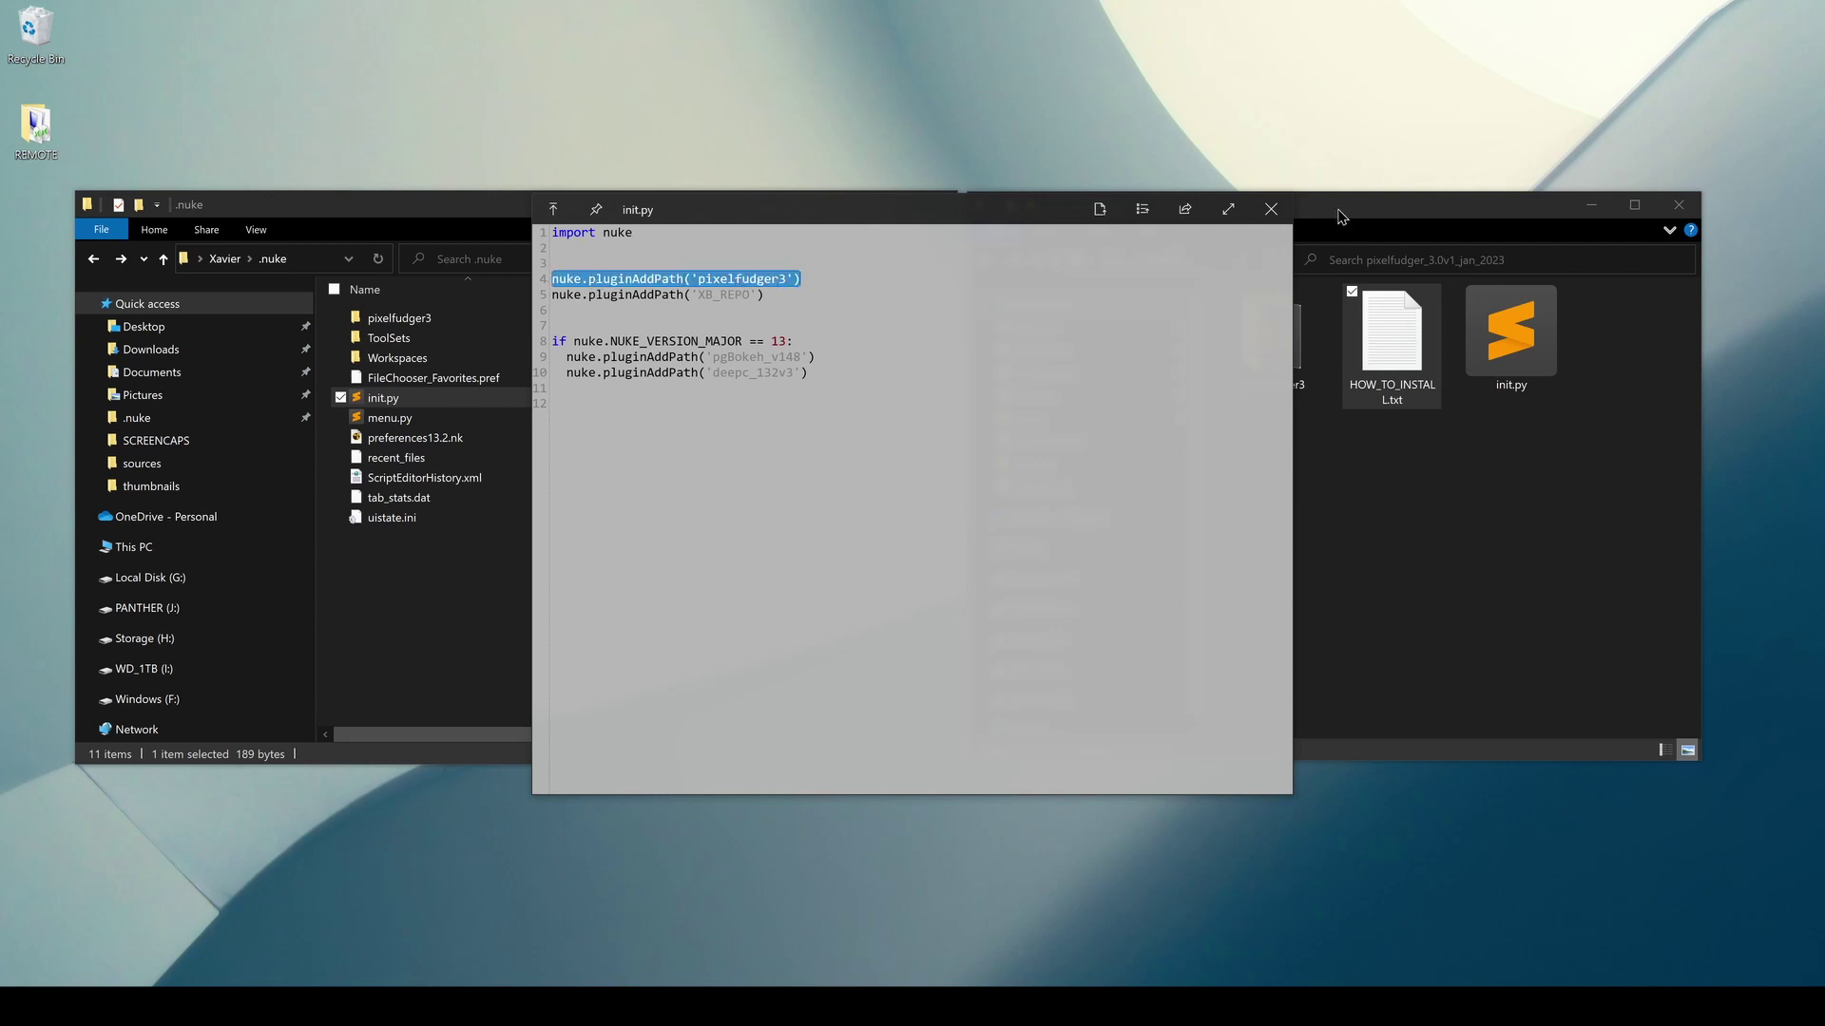
{"action": "left_click", "coordinate": [1271, 209]}
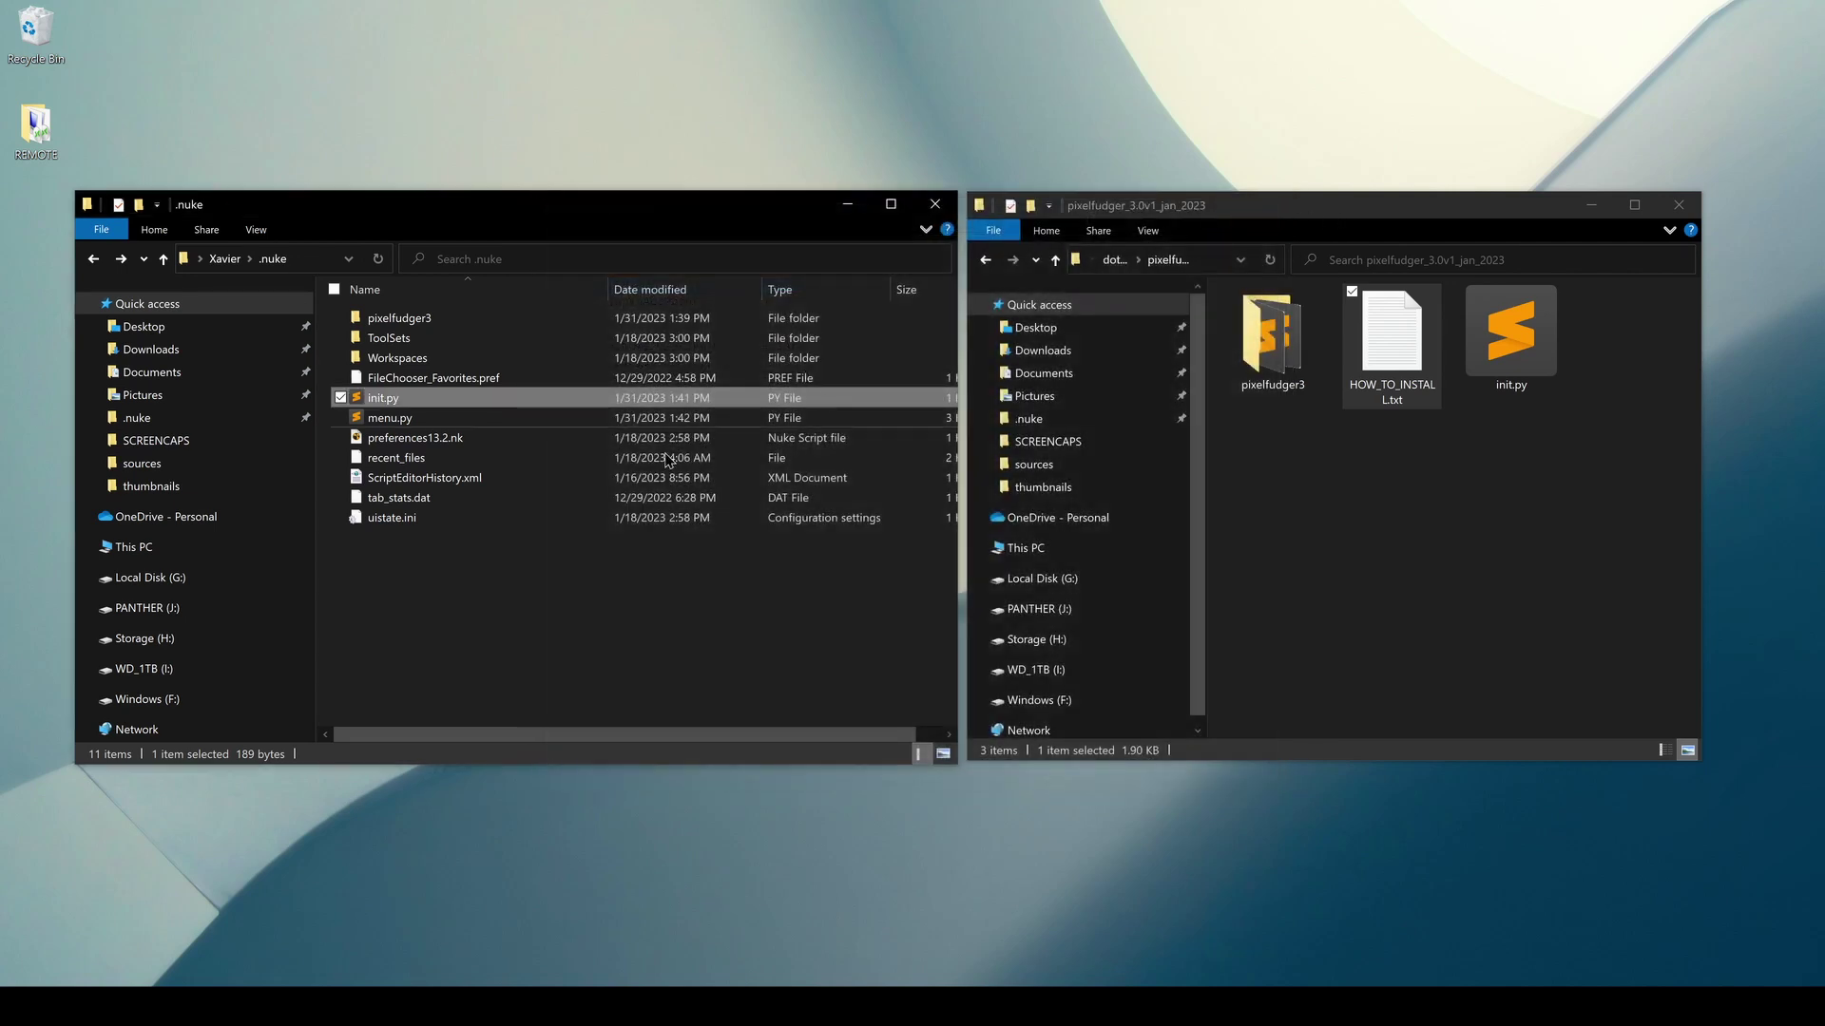
{"action": "left_click", "coordinate": [360, 421]}
{"action": "key", "text": "space"}
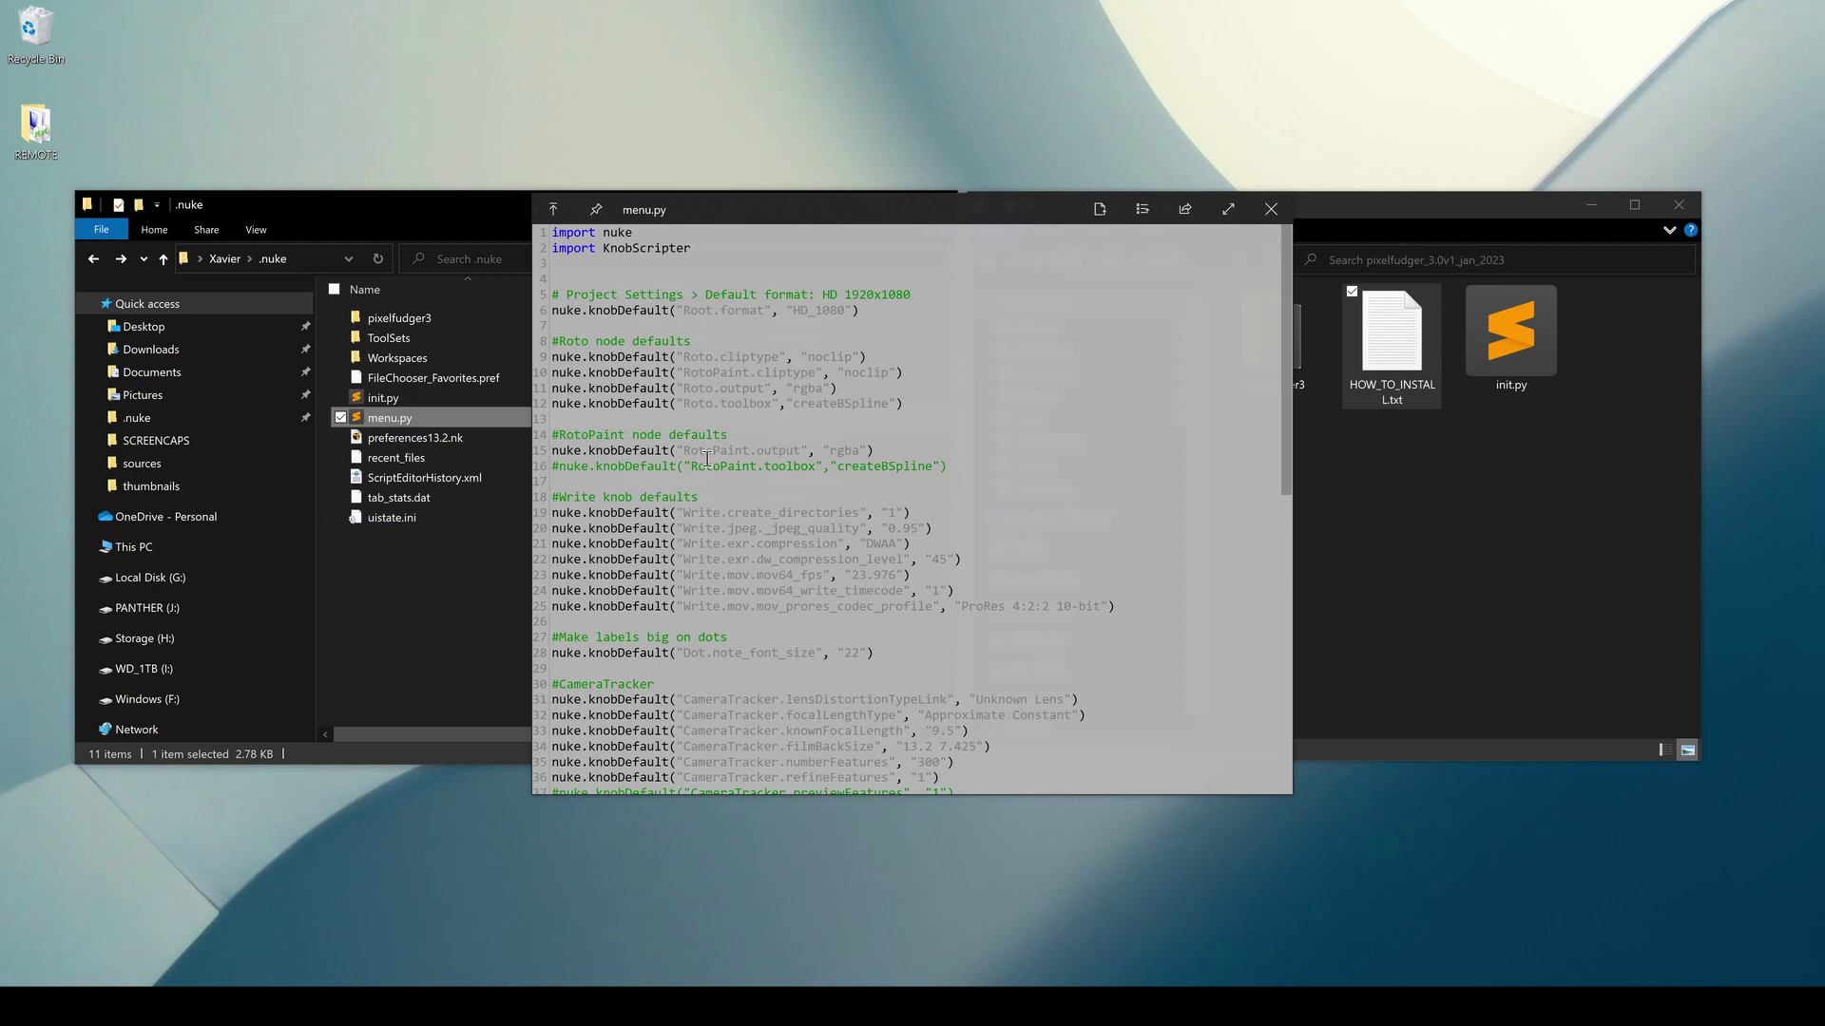
{"action": "left_click", "coordinate": [496, 613]}
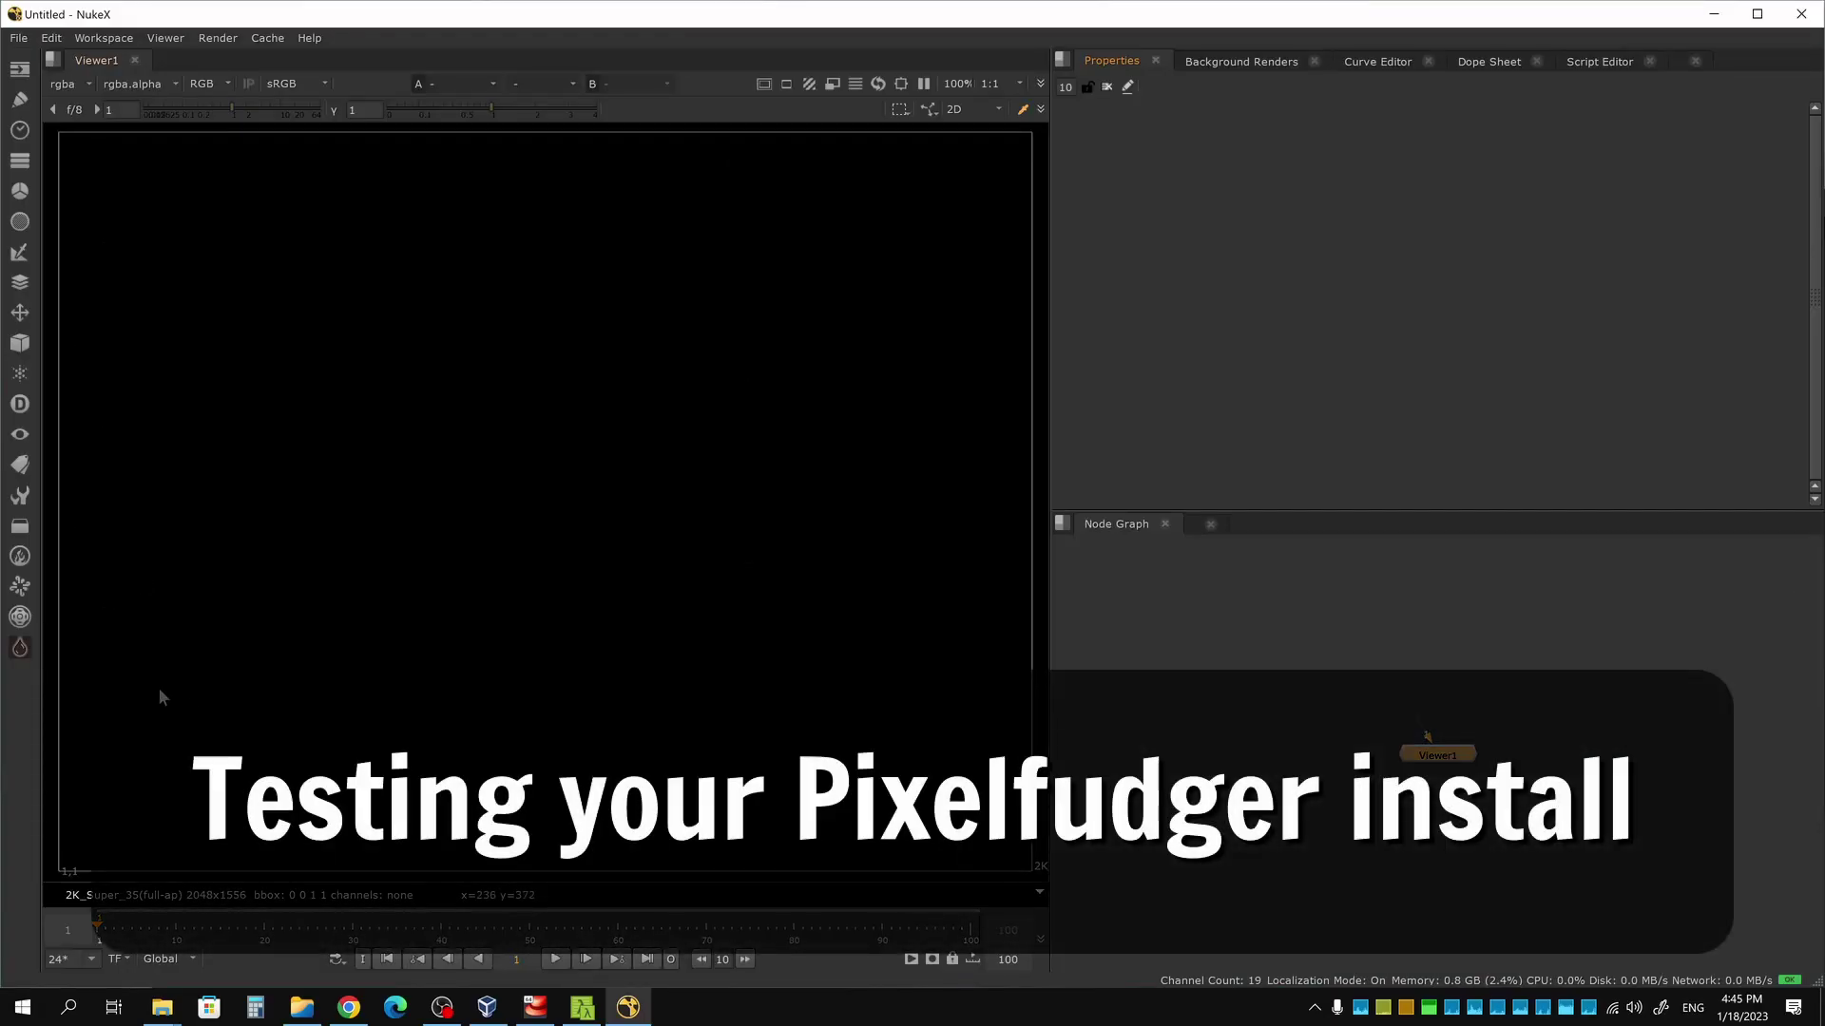
In NukeX, view the About Pixelfudger information to check the installed version, and dismiss it
{"action": "left_click", "coordinate": [17, 652]}
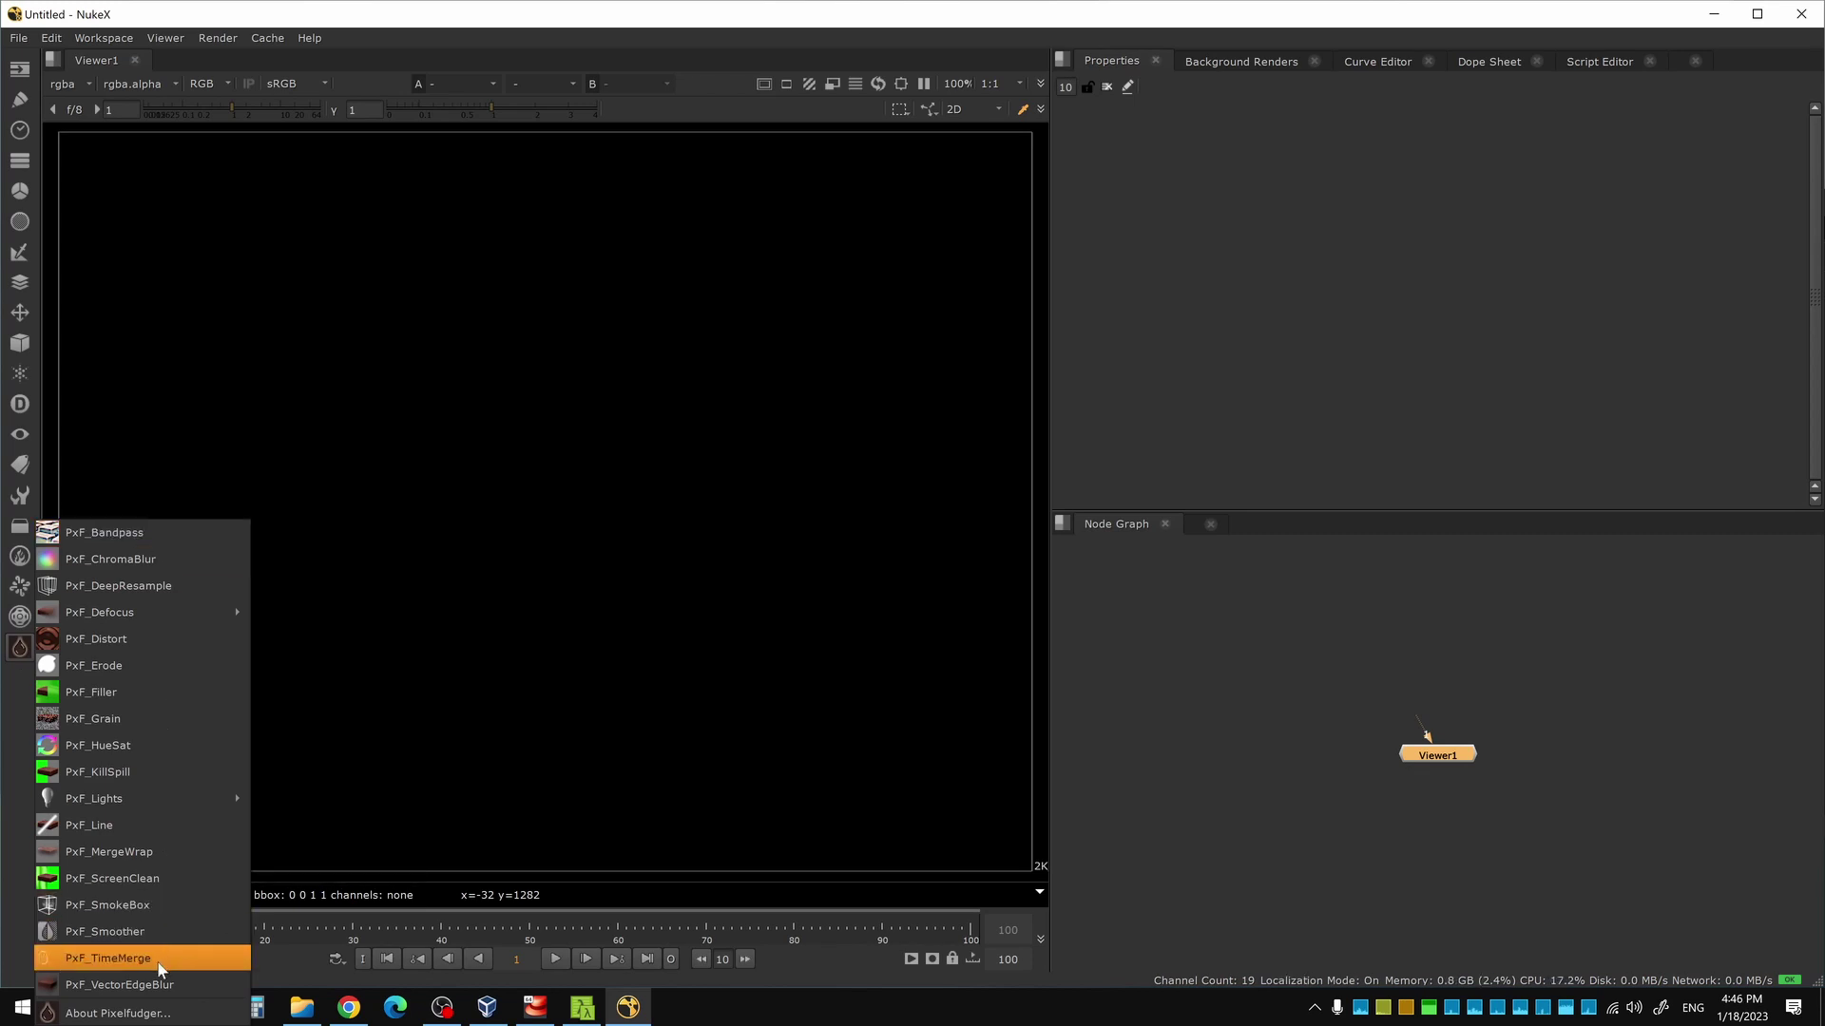
{"action": "left_click", "coordinate": [88, 1014]}
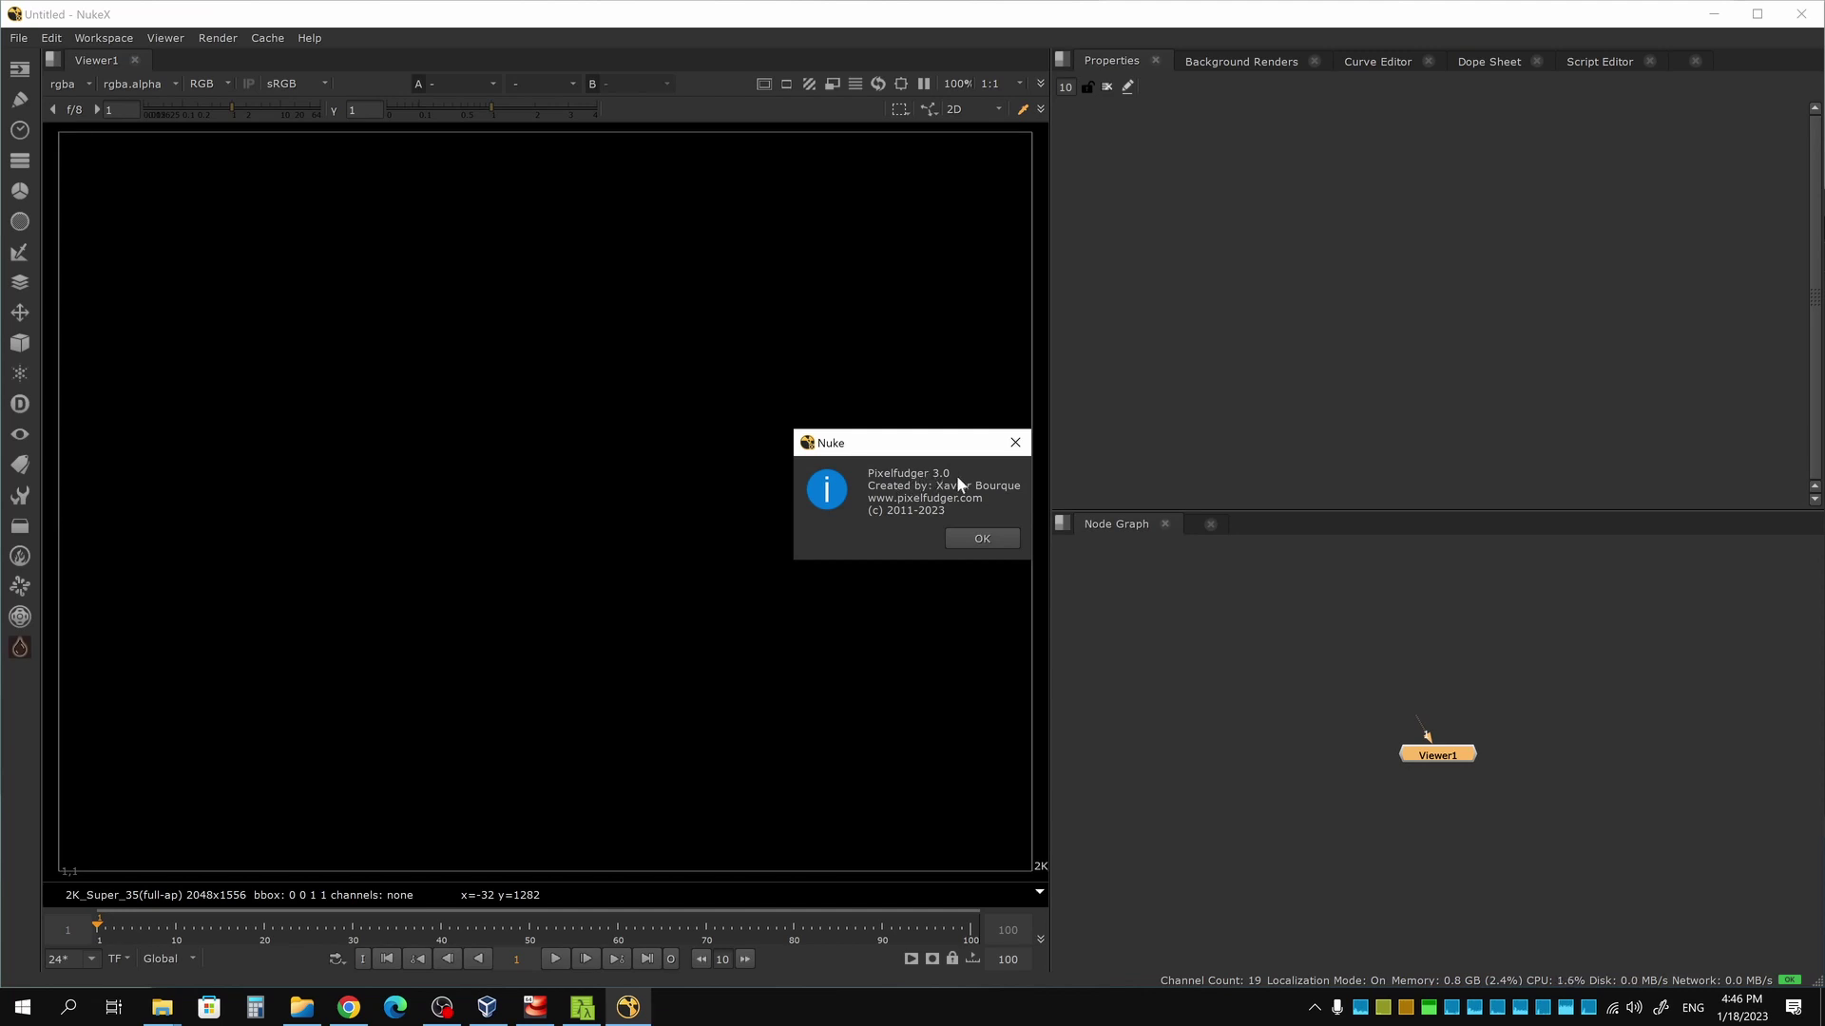
{"action": "left_click", "coordinate": [988, 539]}
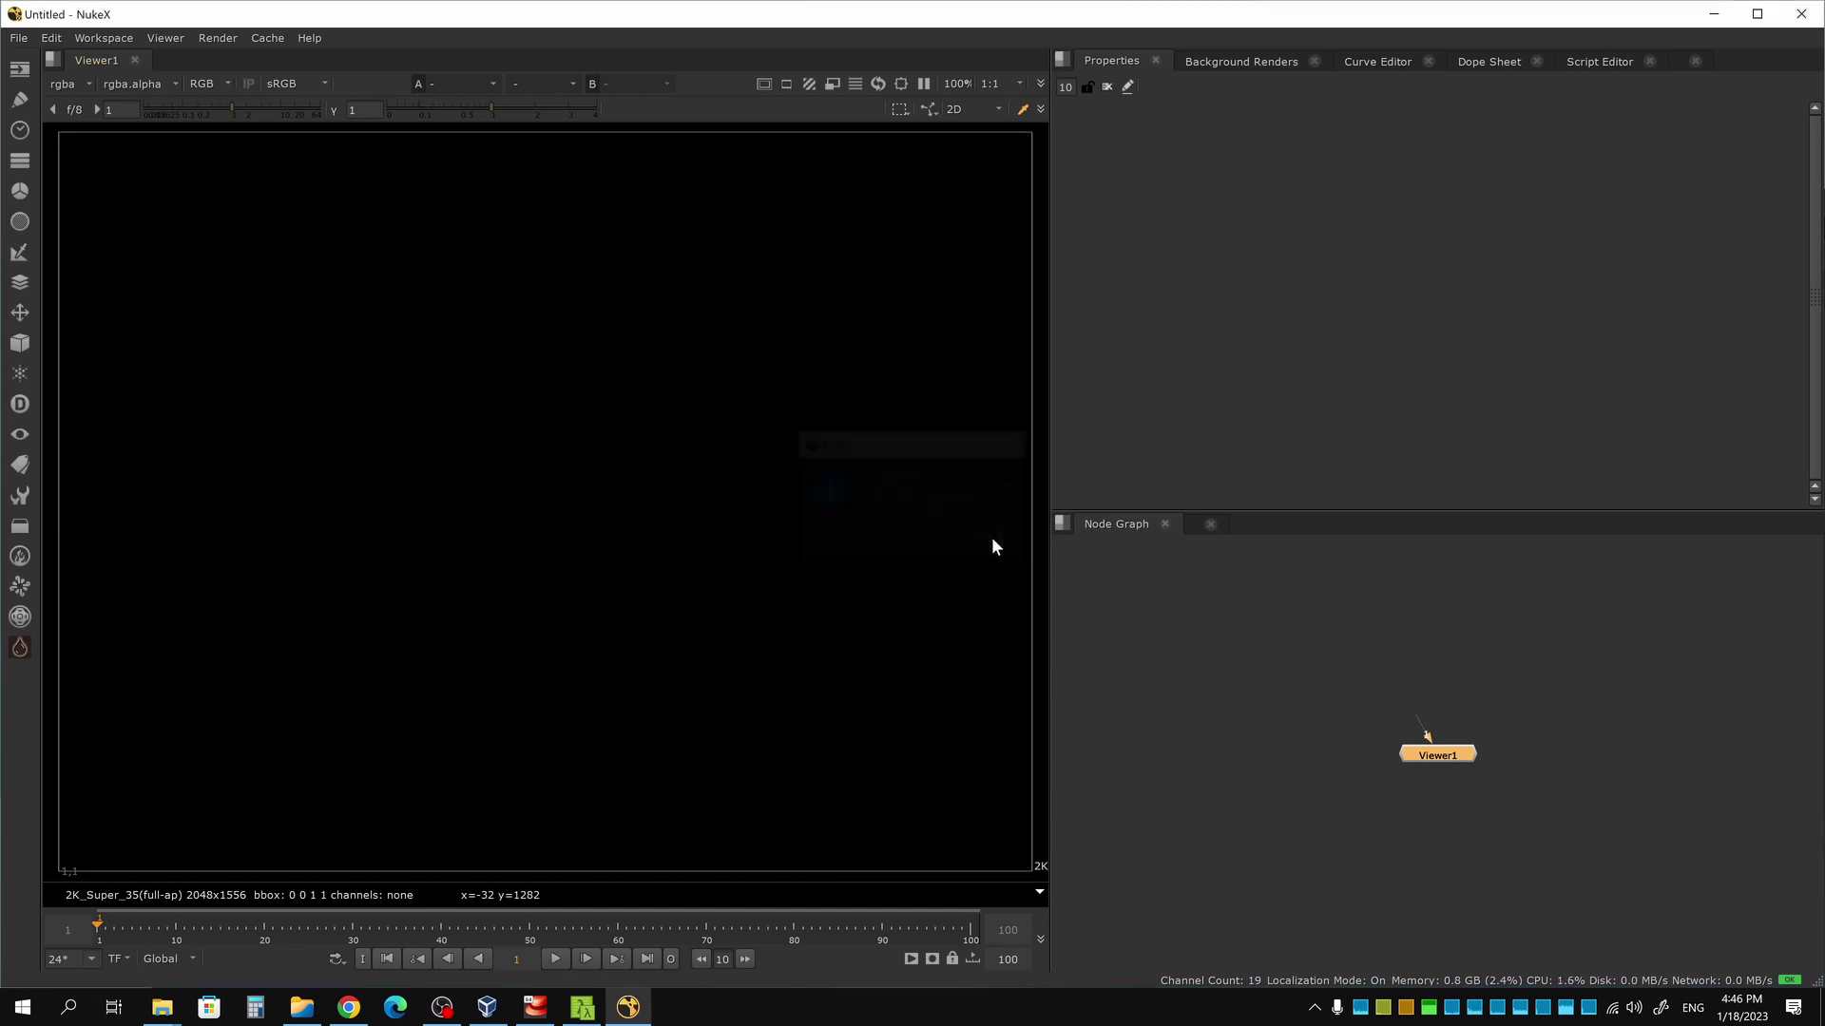
Add a PxF_Bandpass node from the Pixelfudger gizmos and place it to the left of Viewer1 in the node graph
{"action": "left_click", "coordinate": [18, 650]}
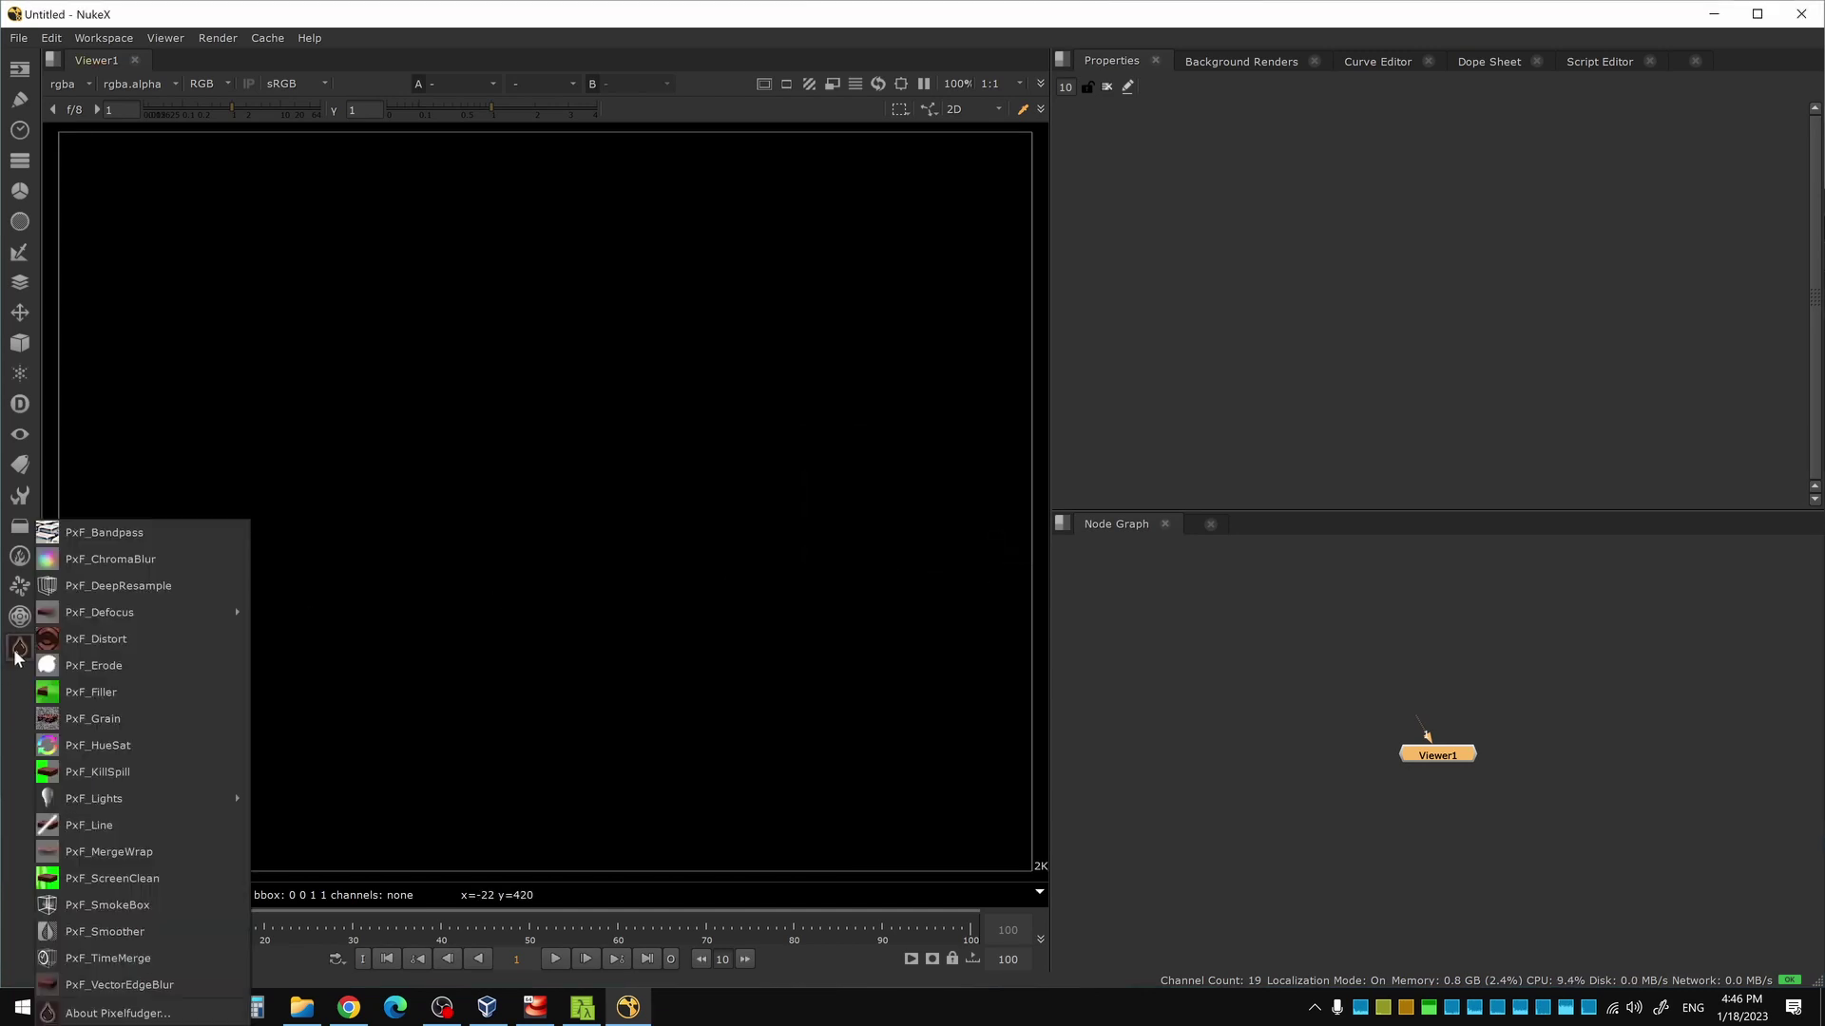
{"action": "left_click", "coordinate": [117, 533]}
{"action": "left_click_drag", "start_coordinate": [1442, 777], "coordinate": [1152, 711]}
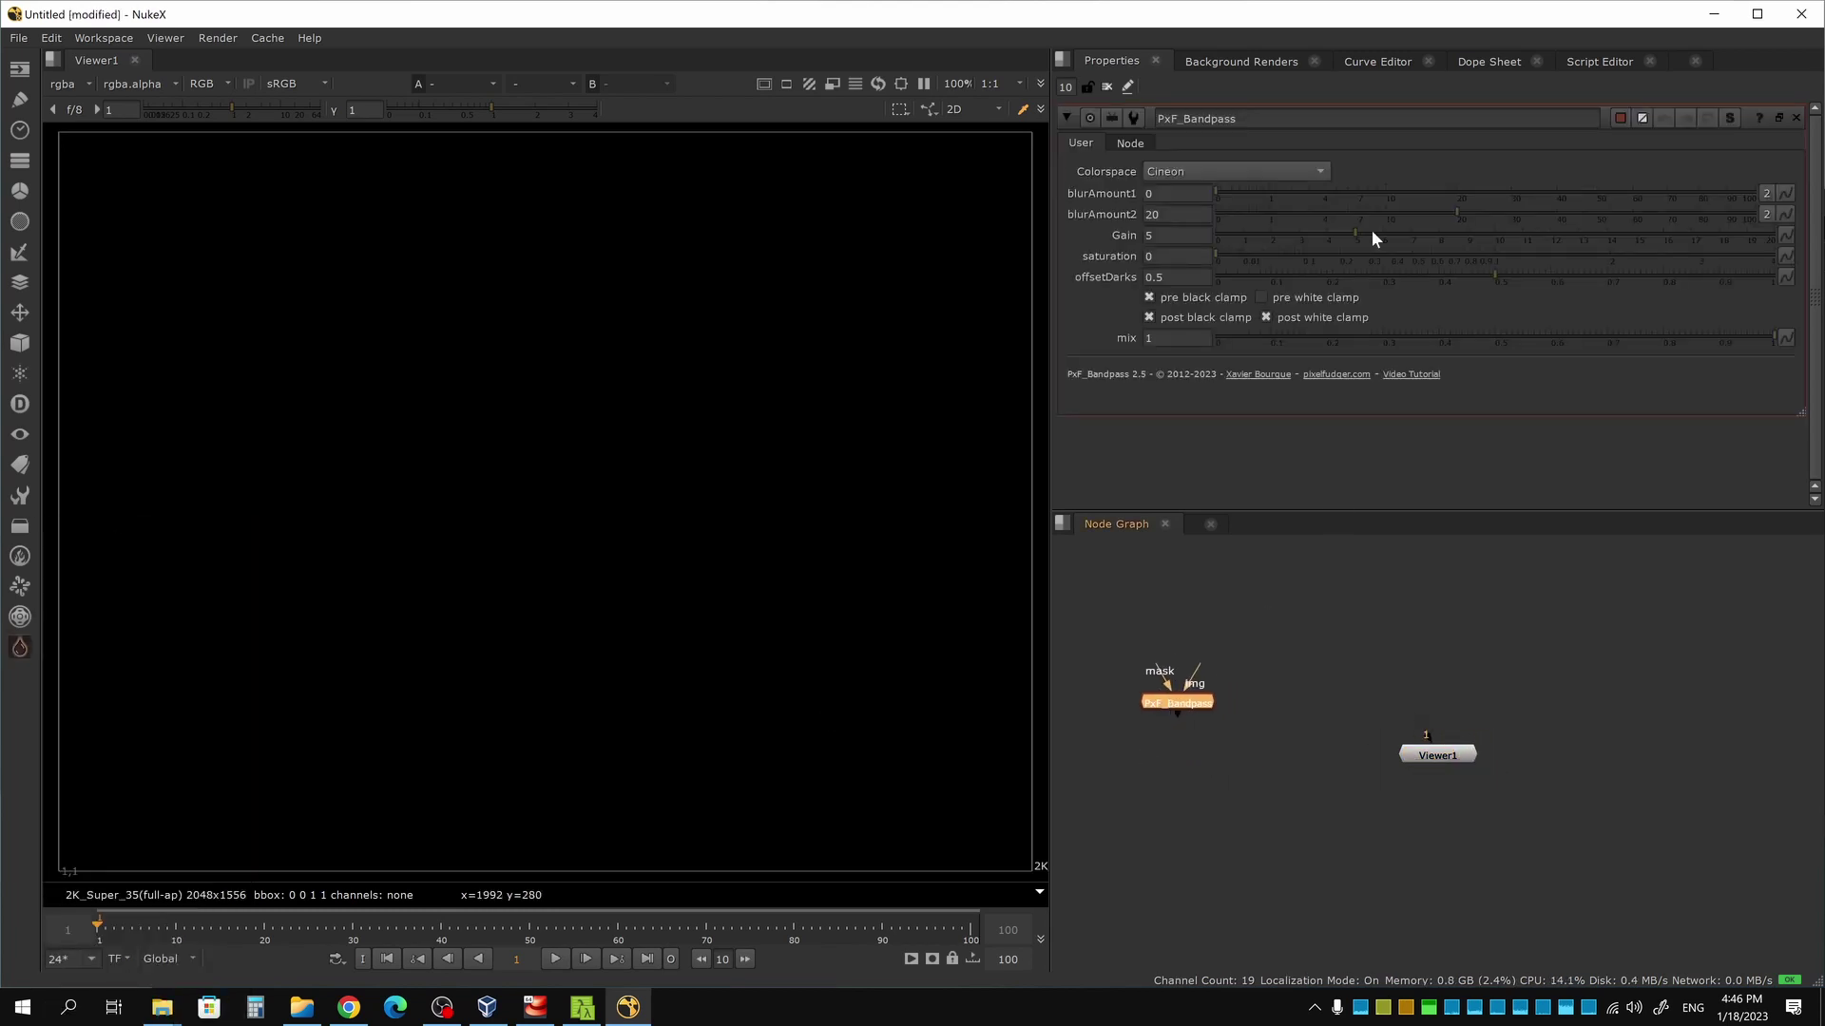